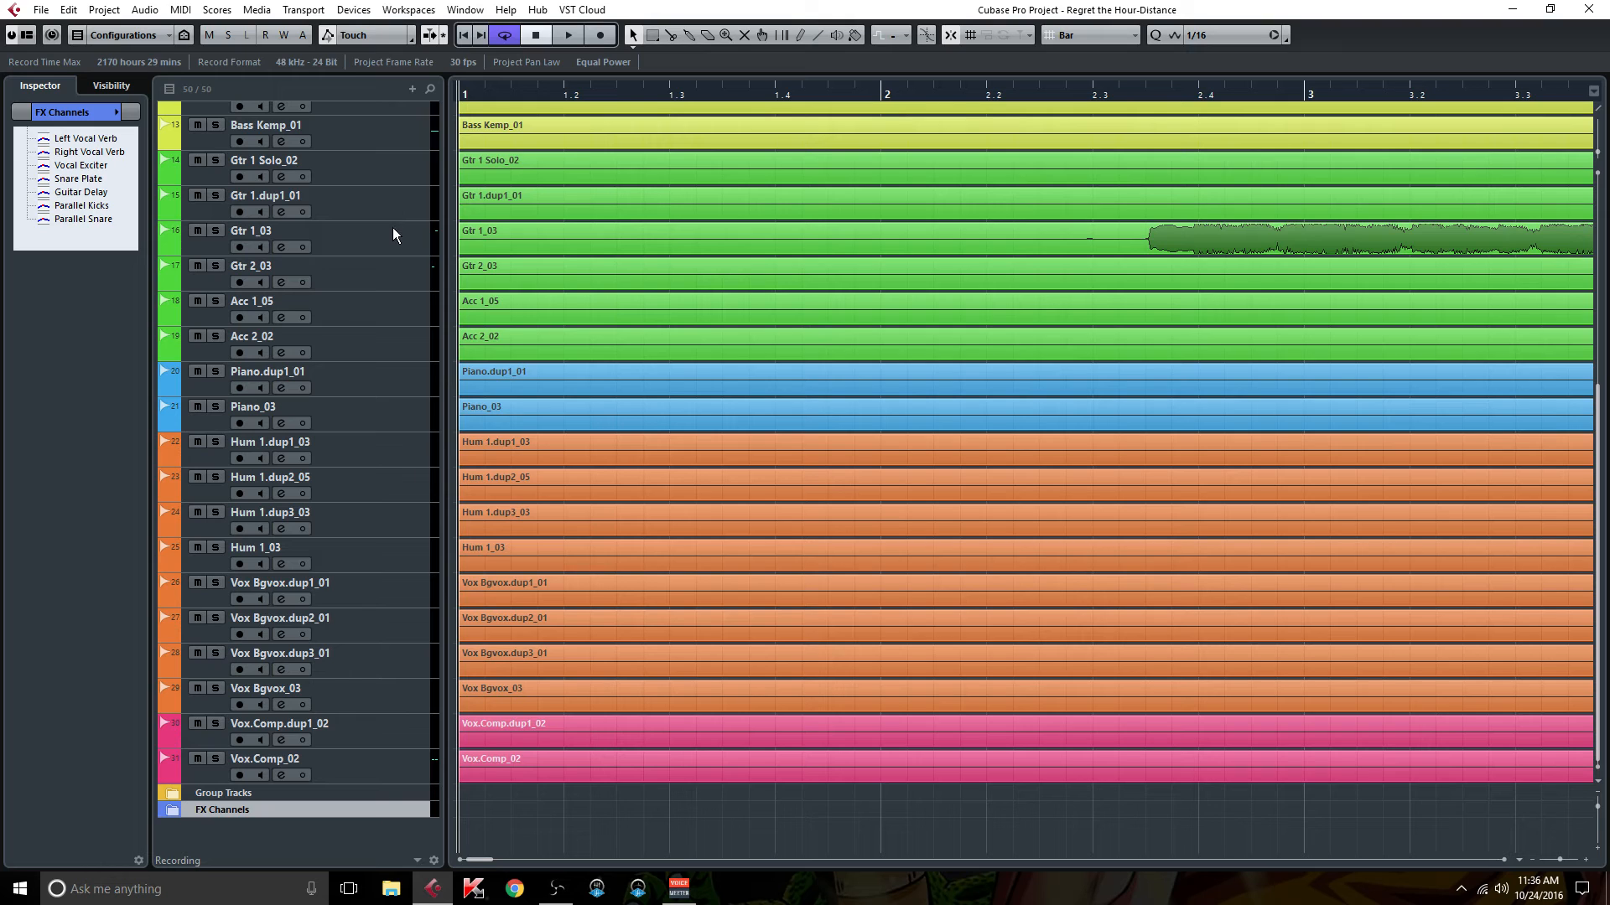
scroll(386, 218, down, 4)
scroll(370, 139, up, 4)
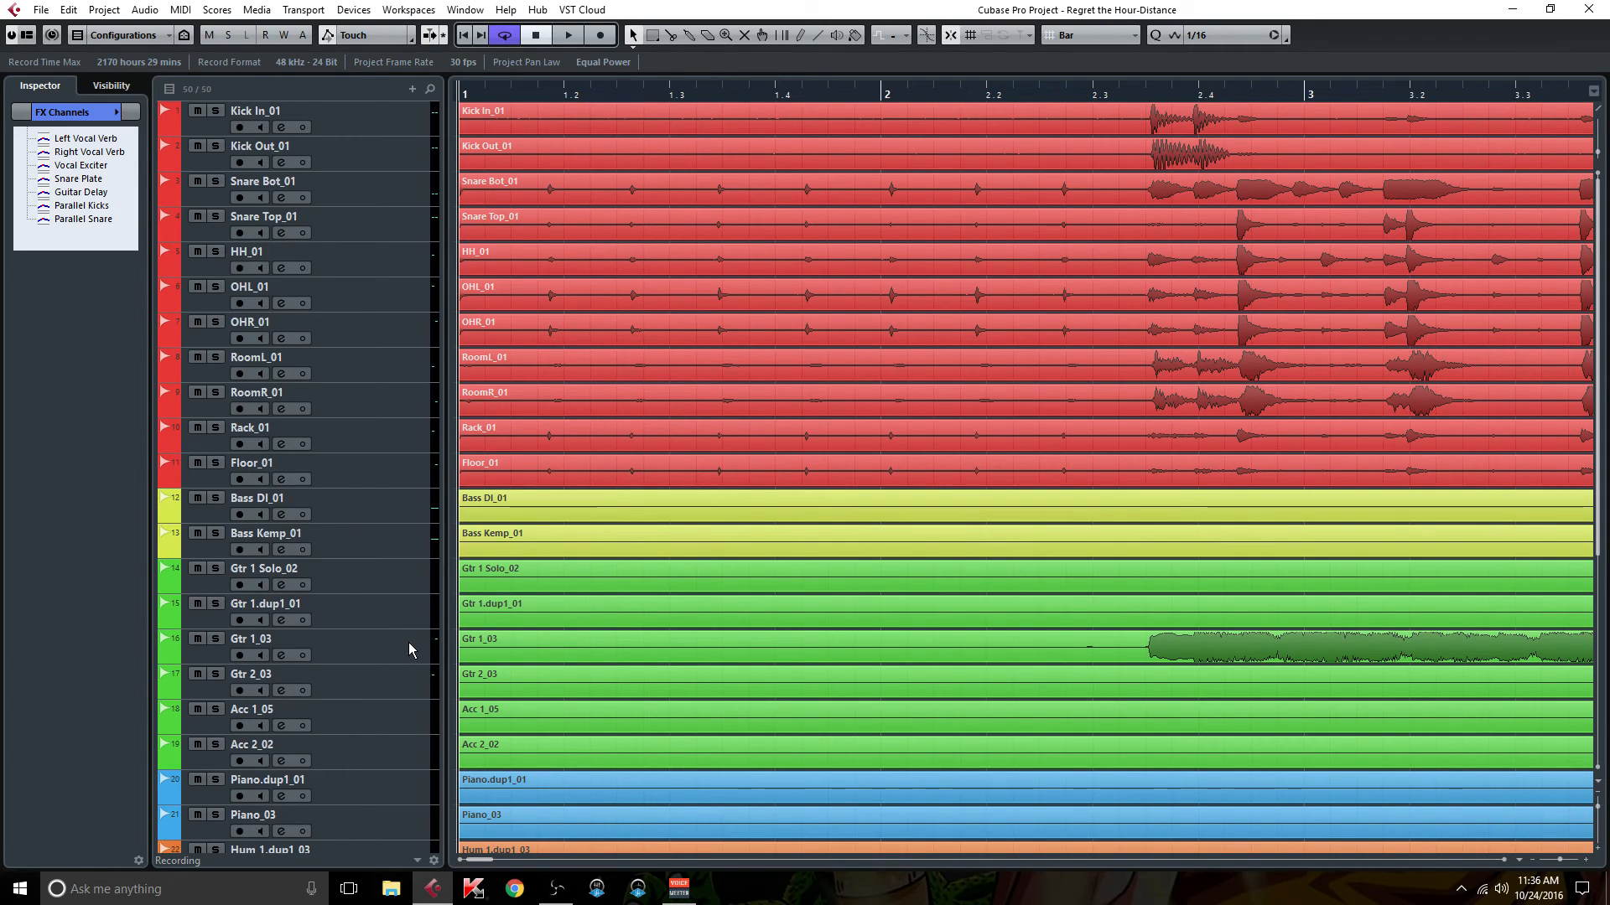
scroll(368, 641, down, 10)
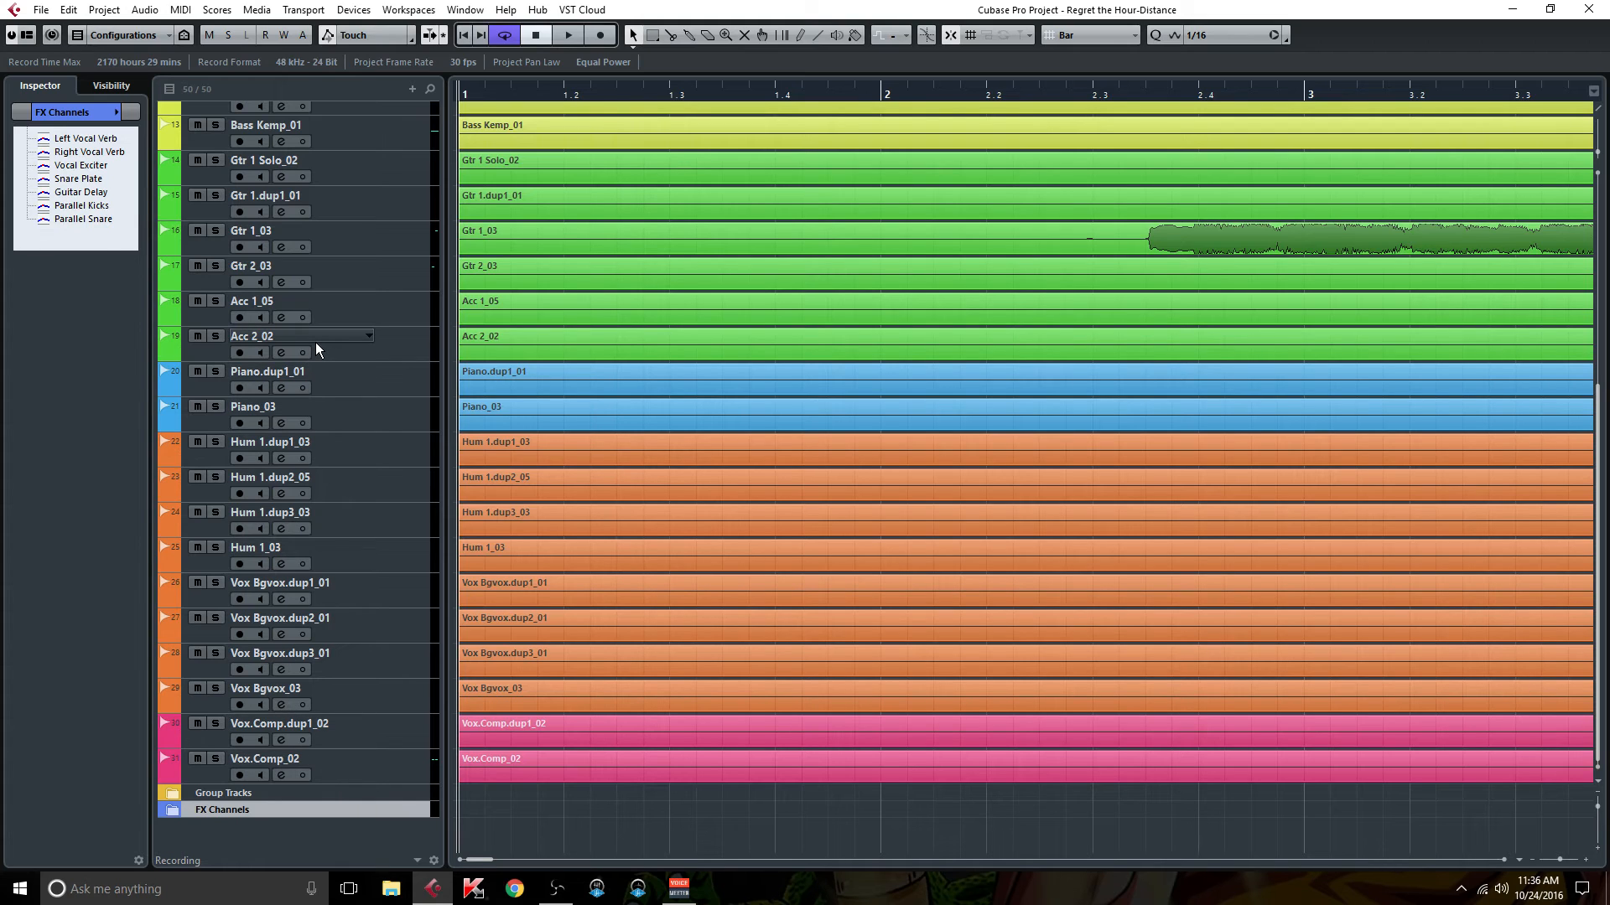
scroll(315, 342, up, 5)
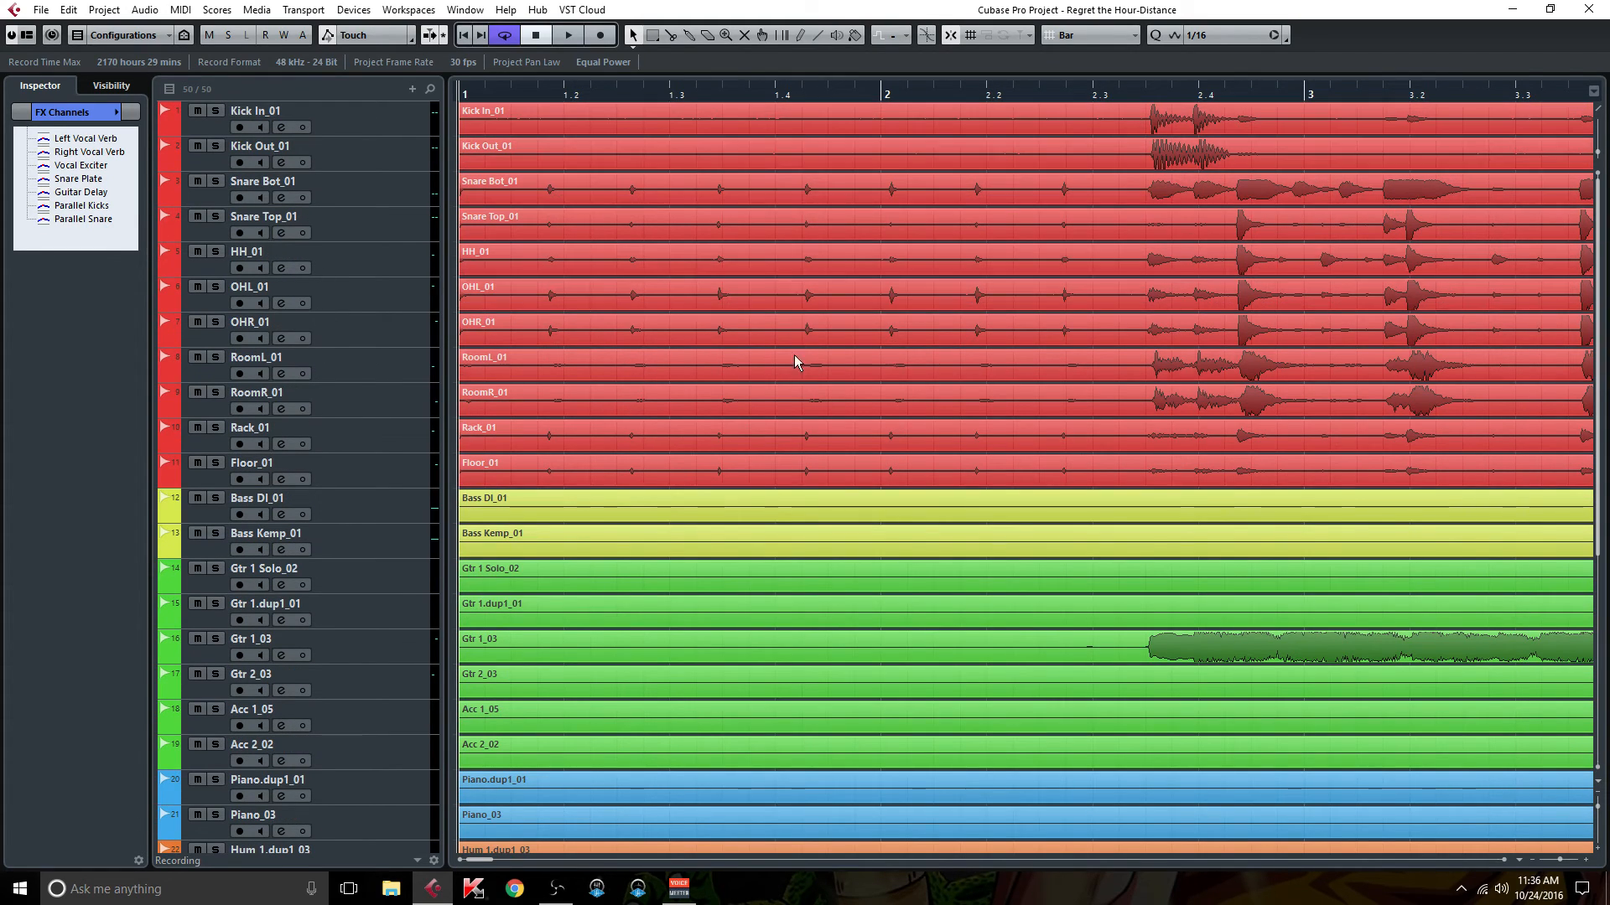
Select the Gtr 1_03 track and play the song from bar 2
click(282, 654)
drag(902, 198, 531, 235)
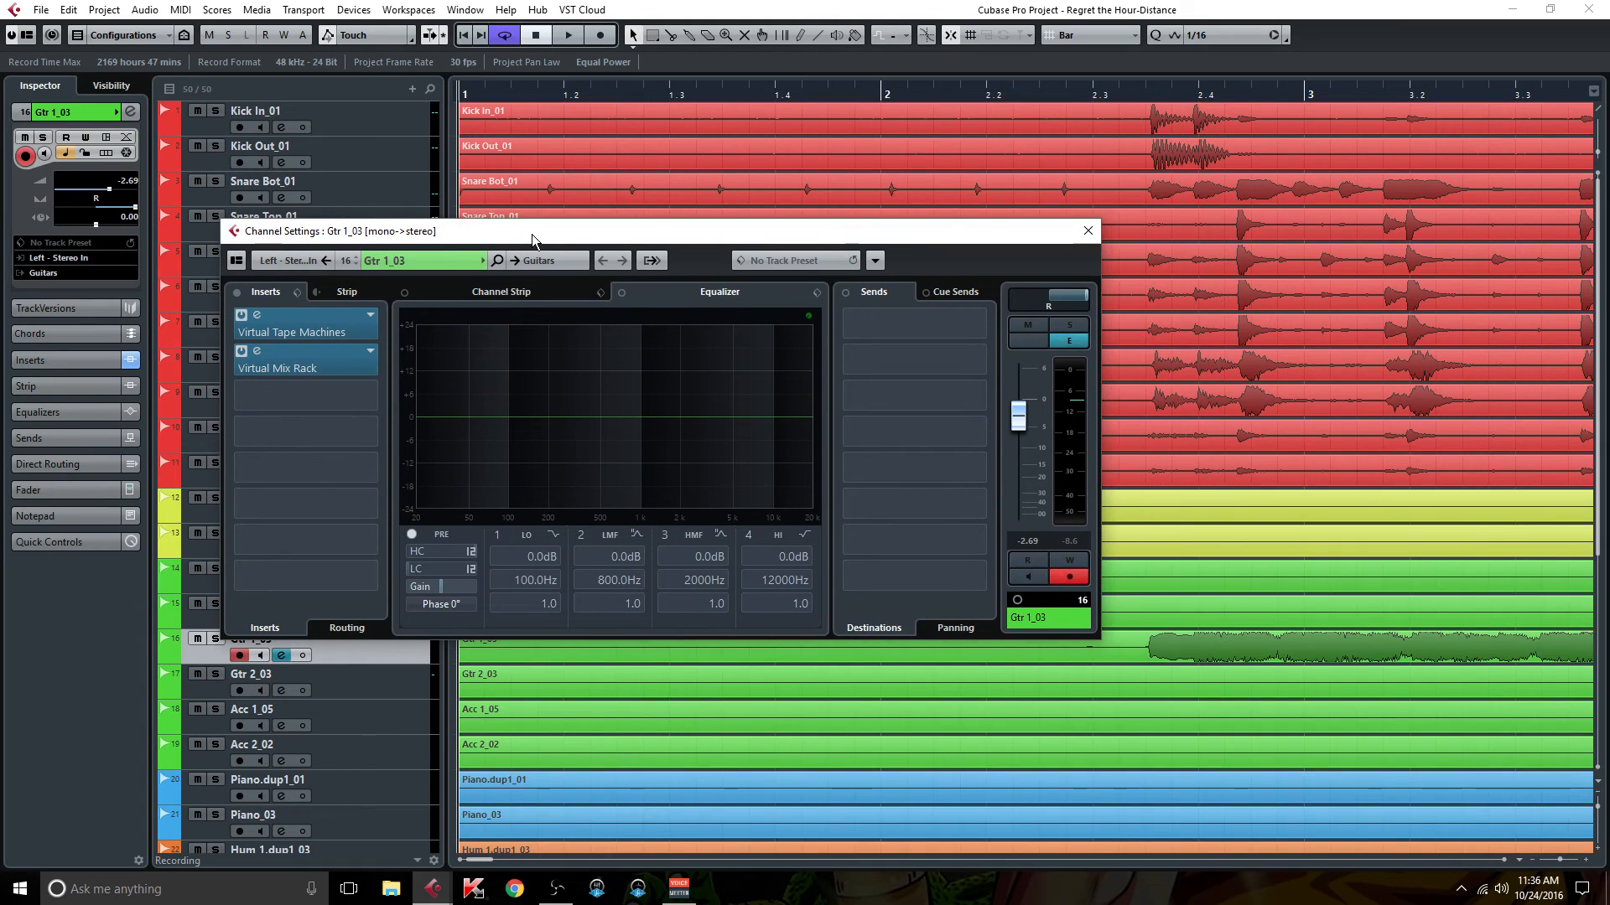
click(882, 94)
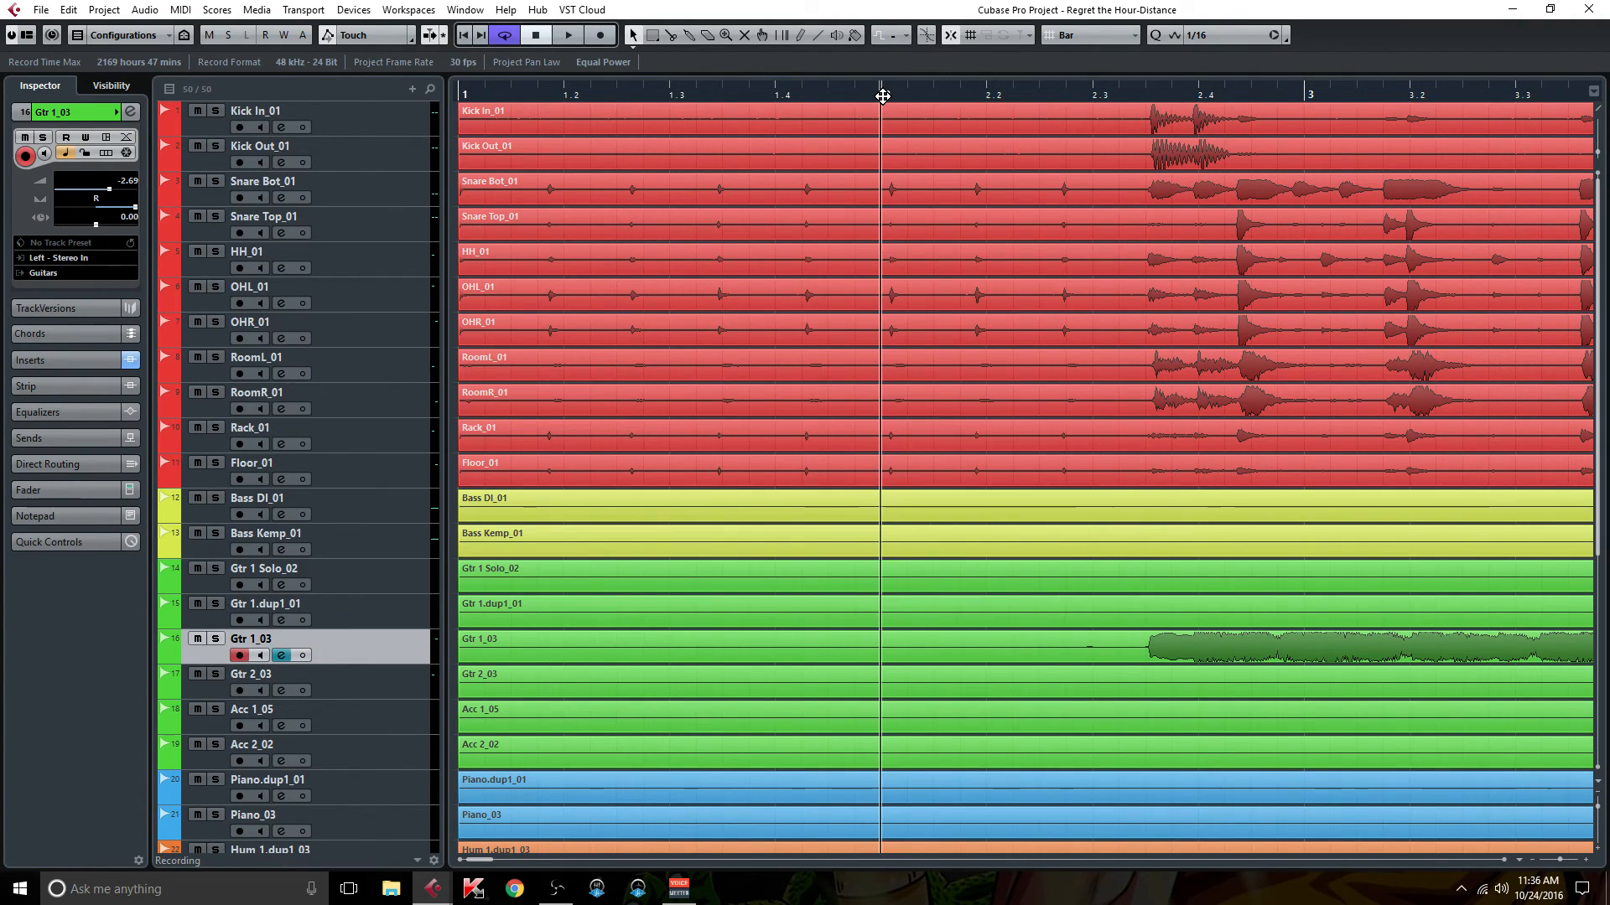
key(space)
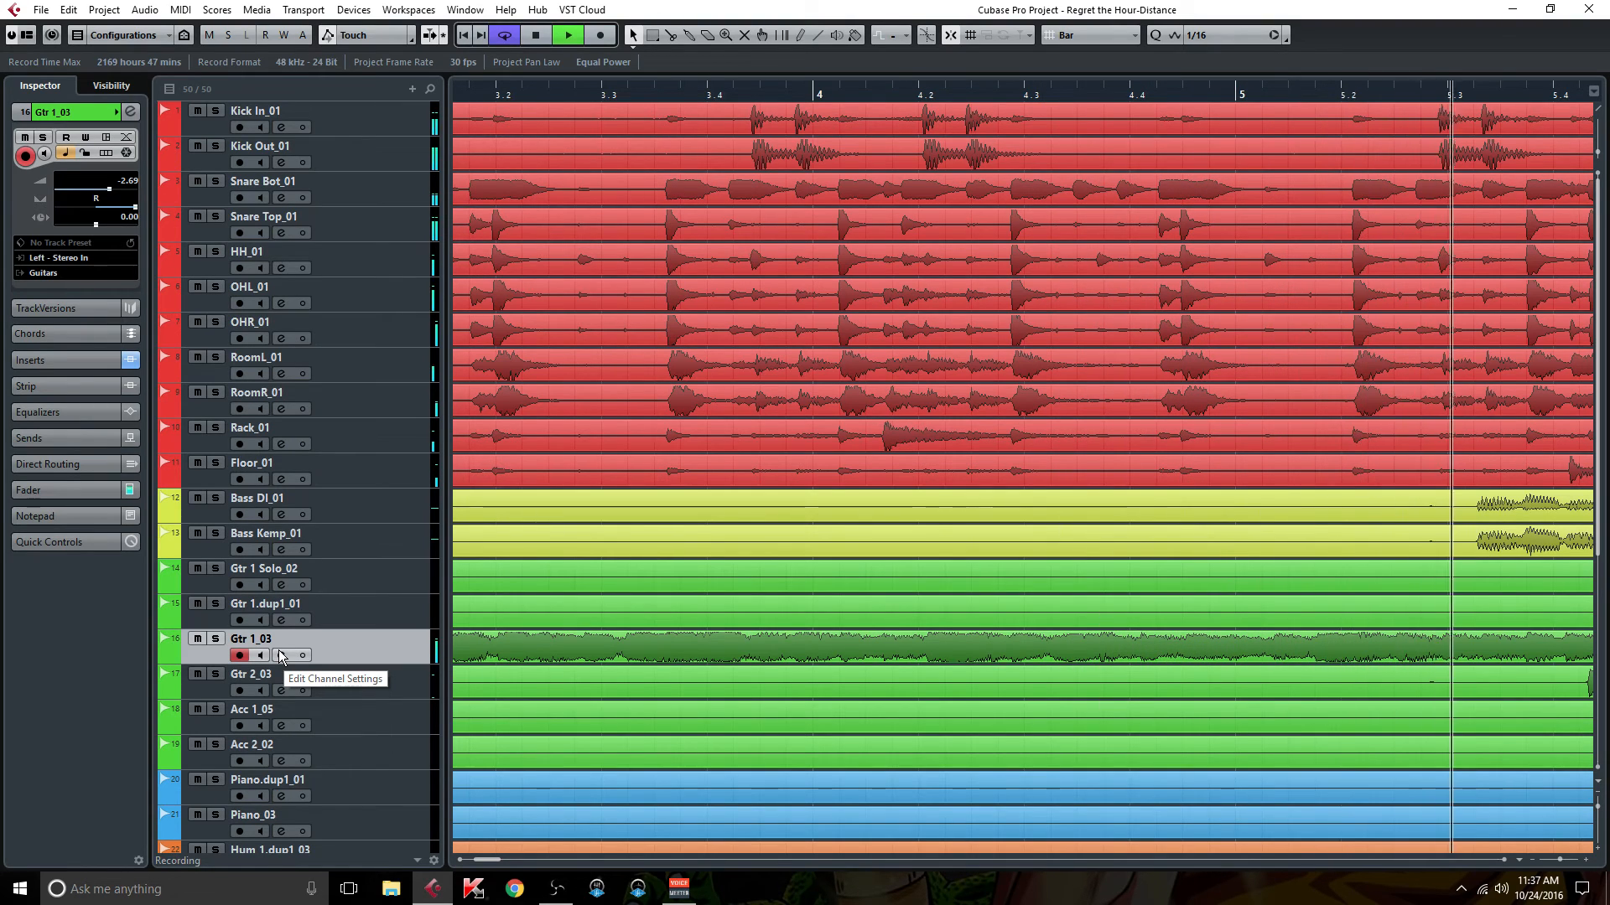
Open the Virtual Mix Rack insert on Gtr 1_03 and add another FG-116 compressor at the end of the rack
click(280, 655)
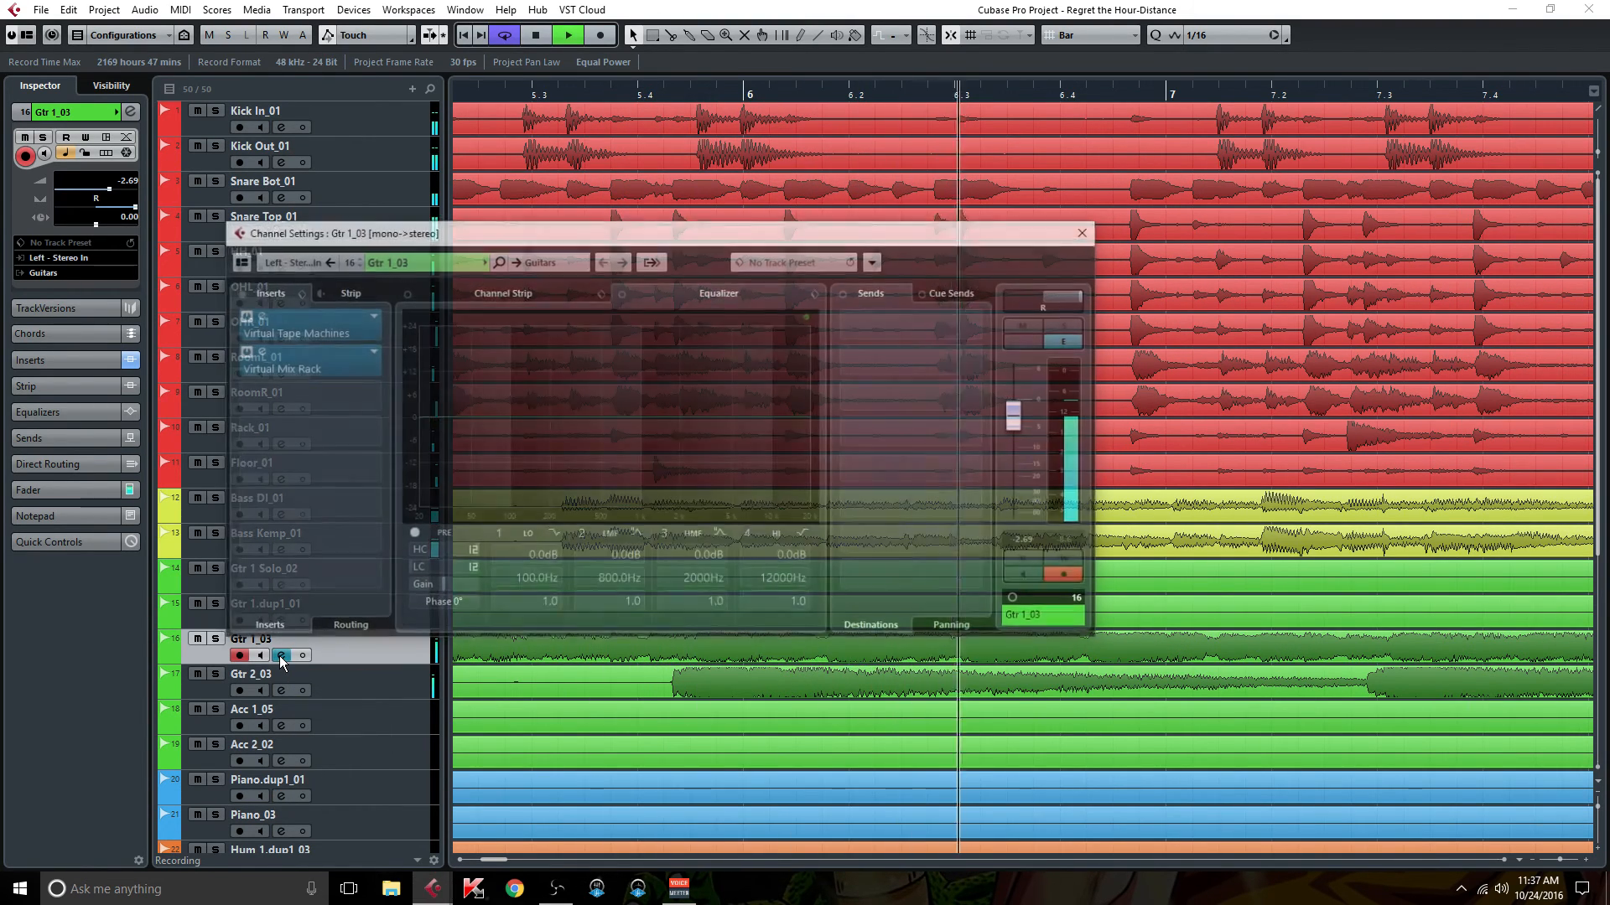
click(305, 369)
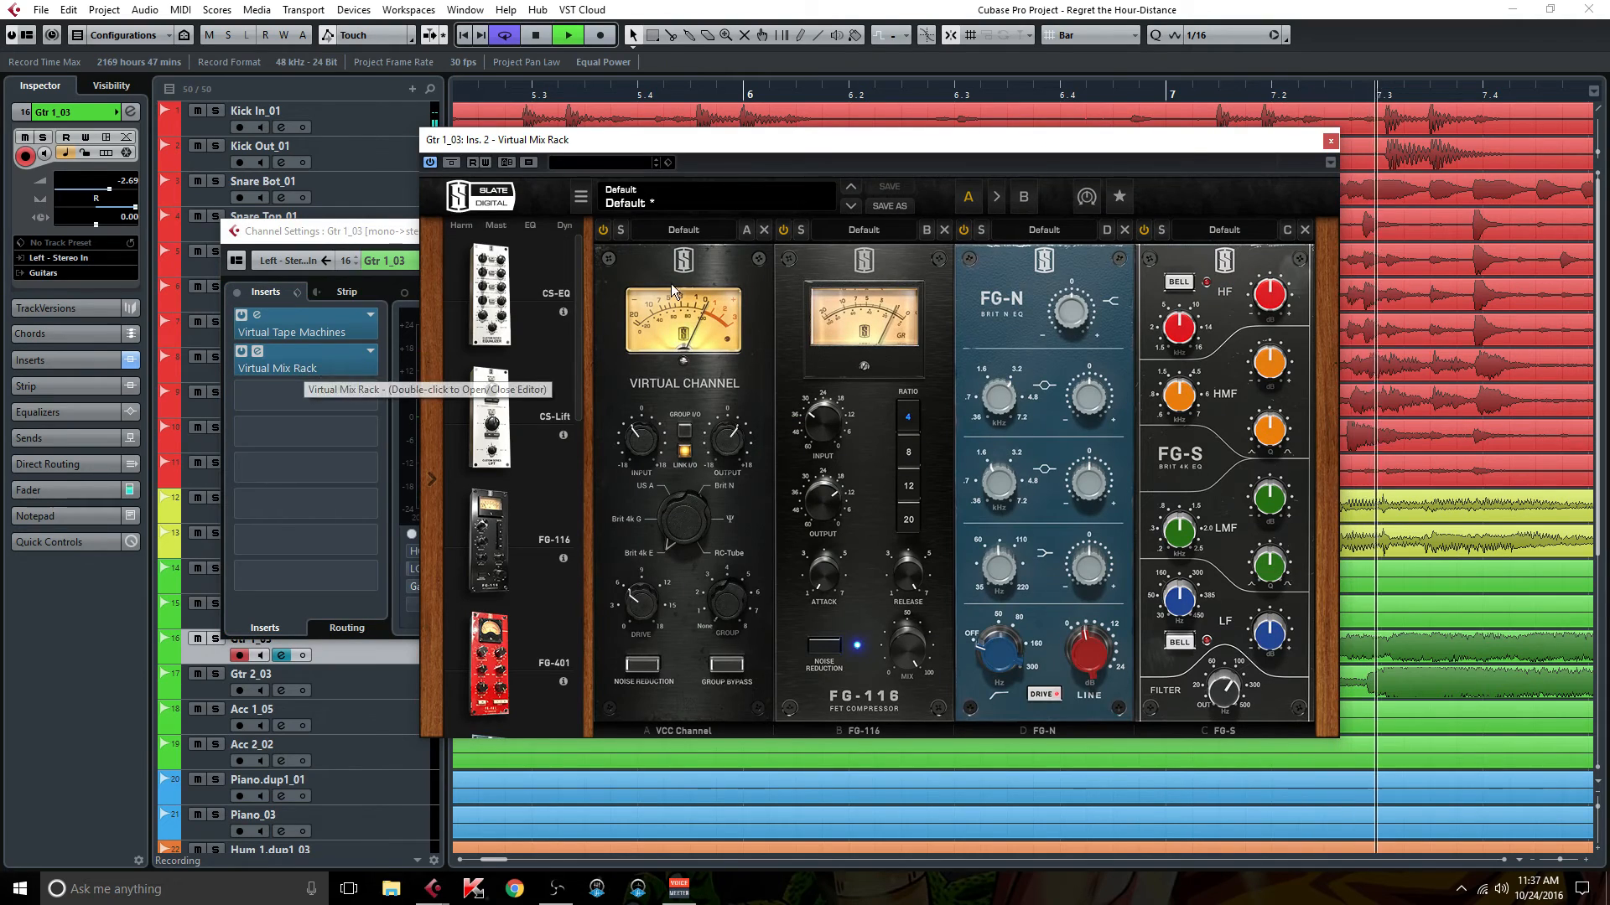
scroll(495, 457, down, 1)
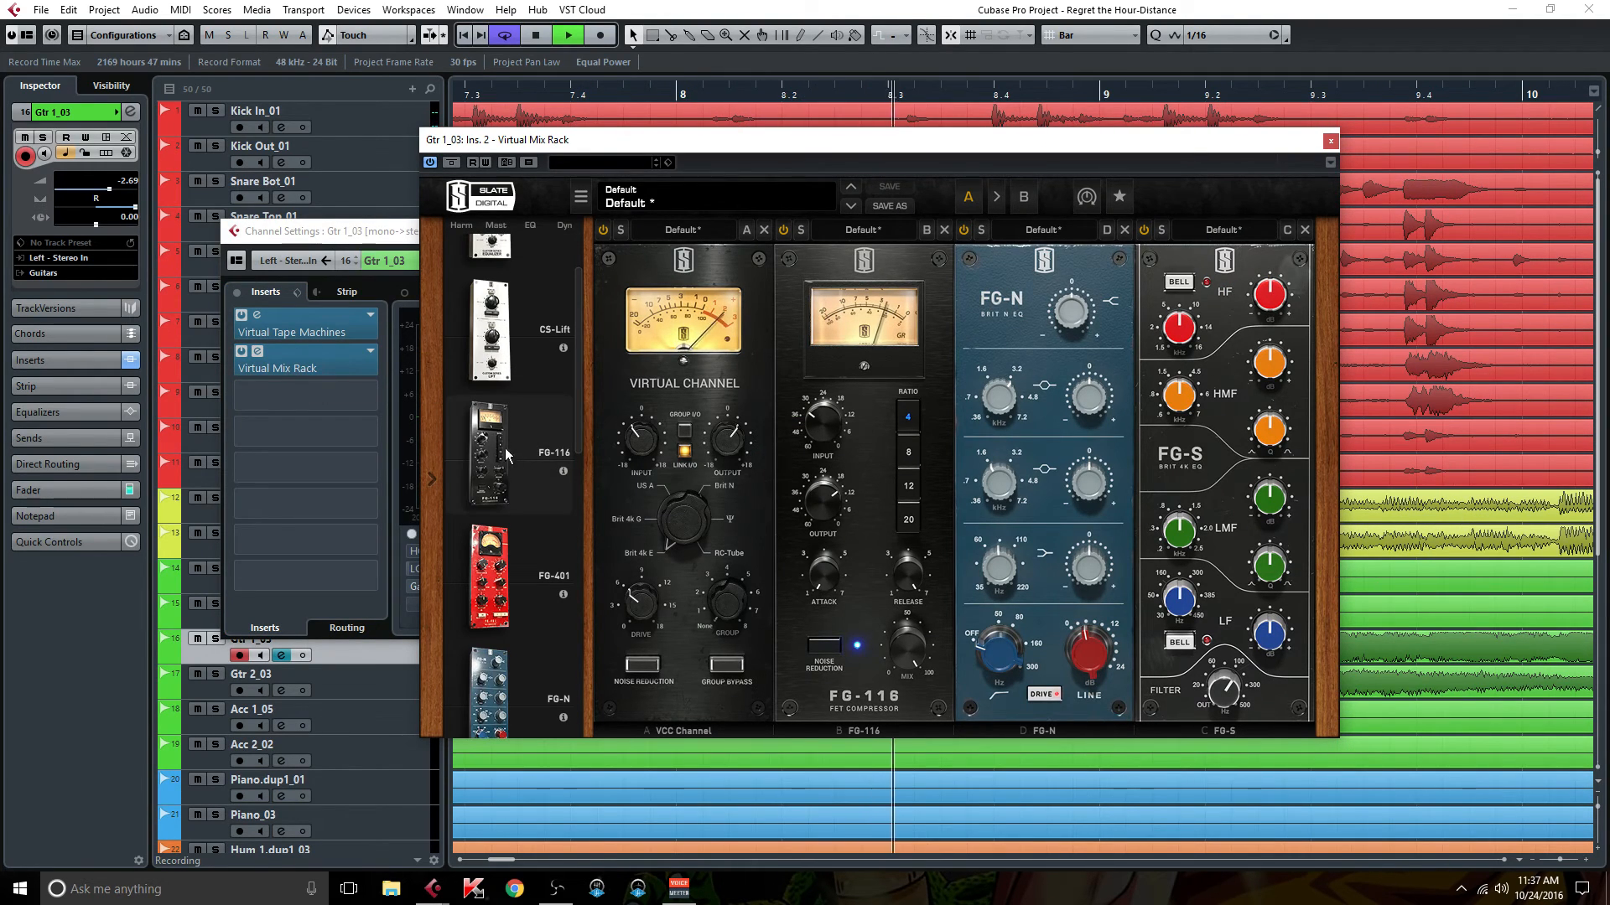
drag(495, 457, 1362, 482)
mouse_move(1363, 581)
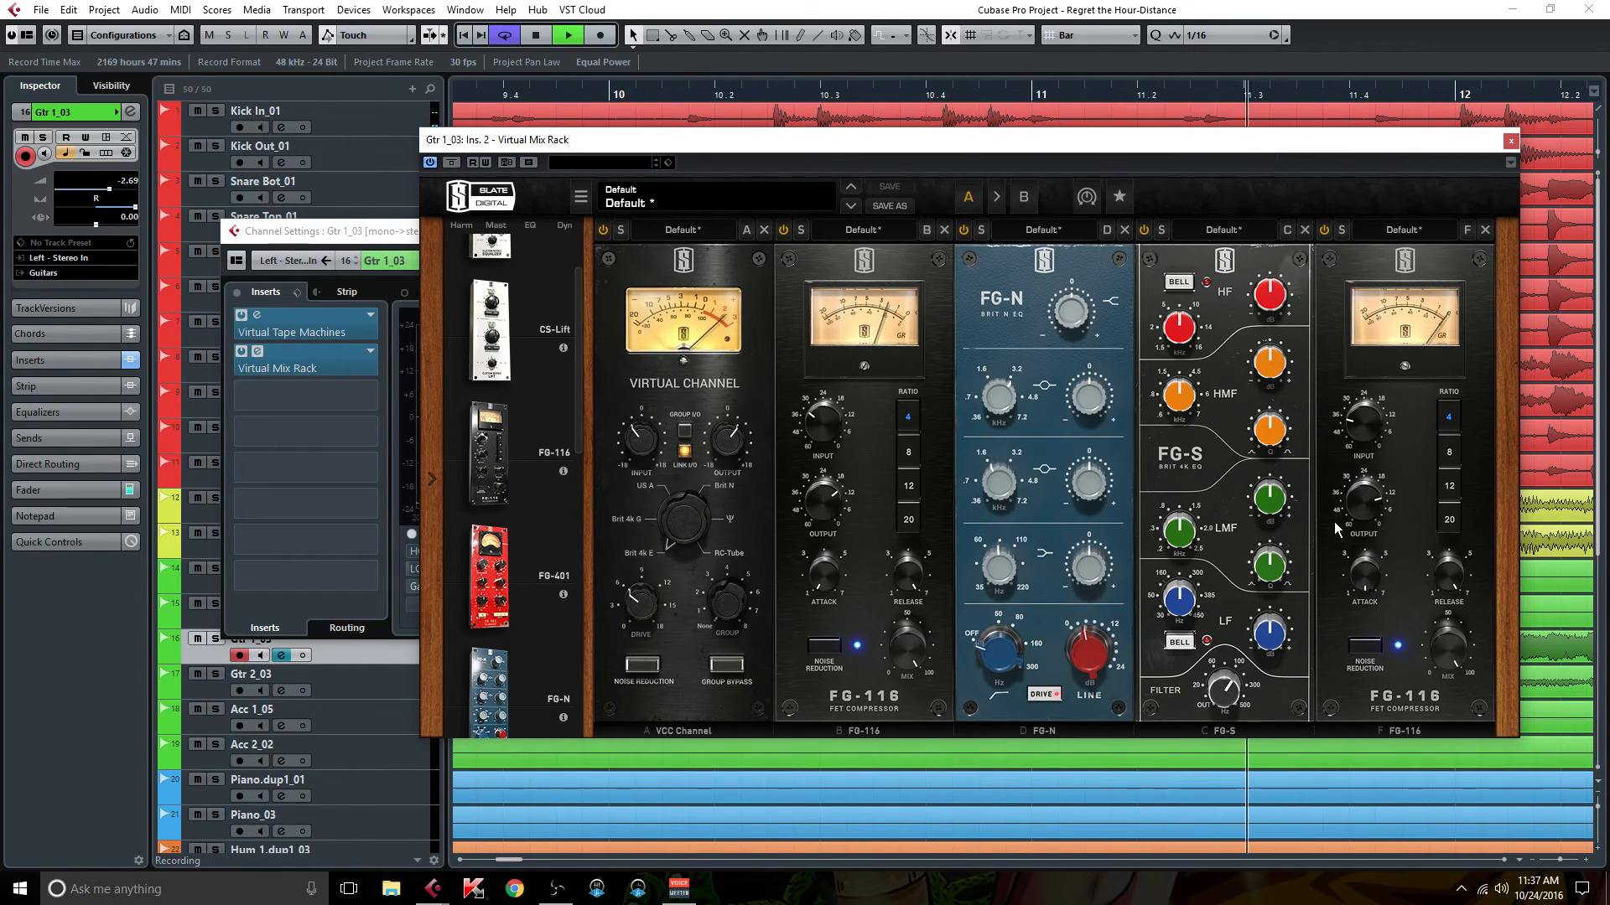
Solo Gtr 1_03 and set the added FG-116's input to about -13.7 dB and output to about -34.3 dB, comparing it with bypass
drag(1356, 425, 1378, 363)
drag(1034, 144, 787, 386)
click(1069, 324)
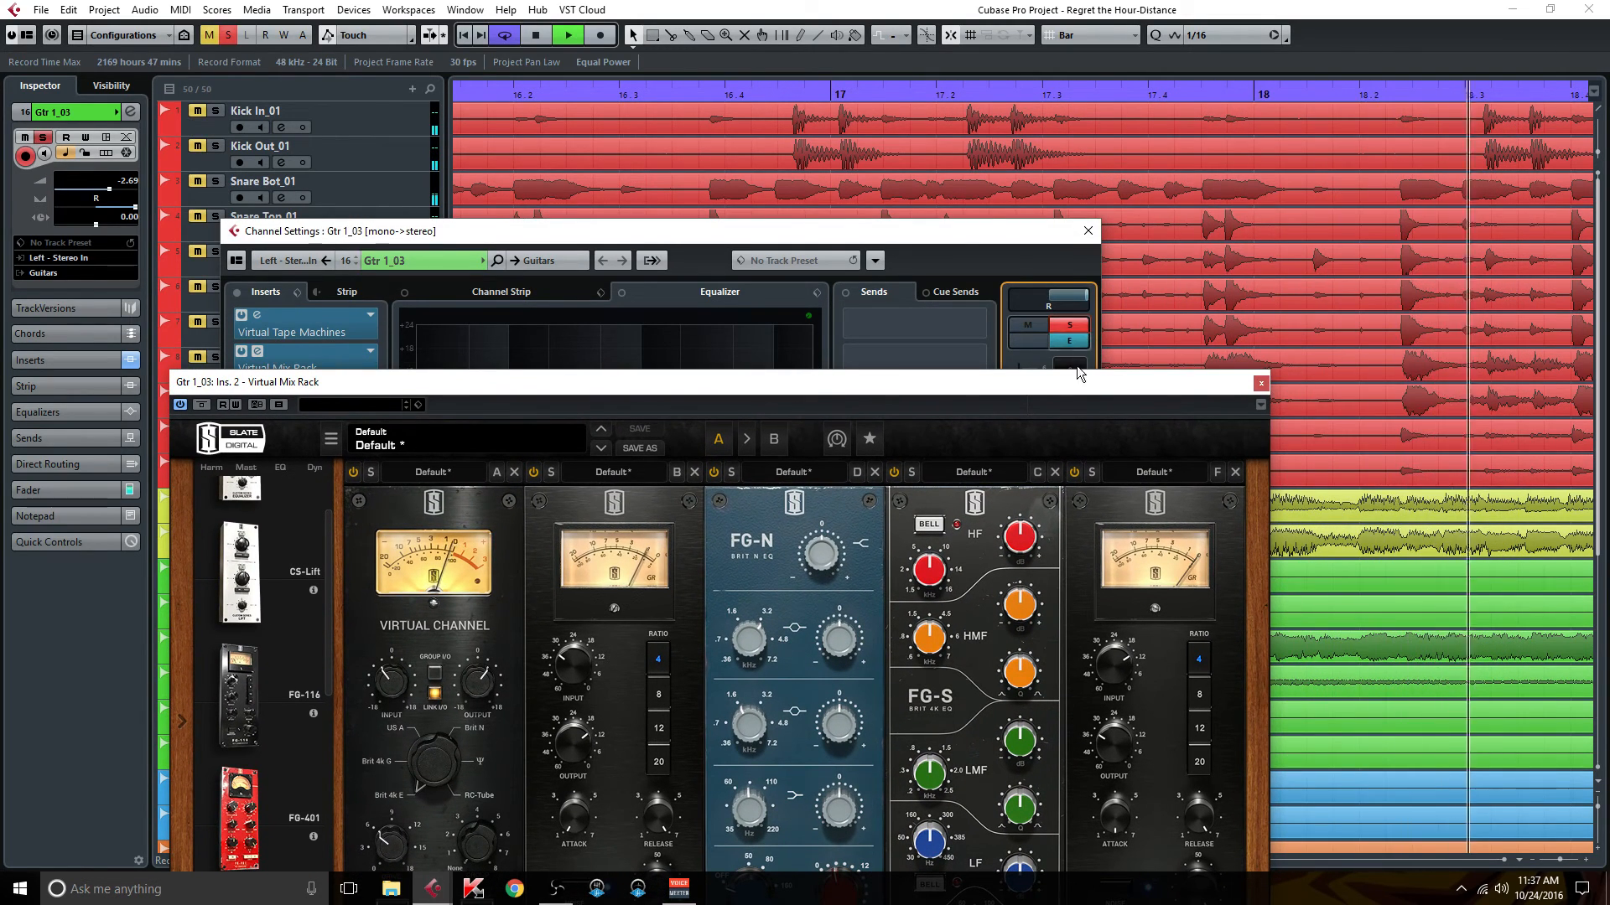
click(1074, 474)
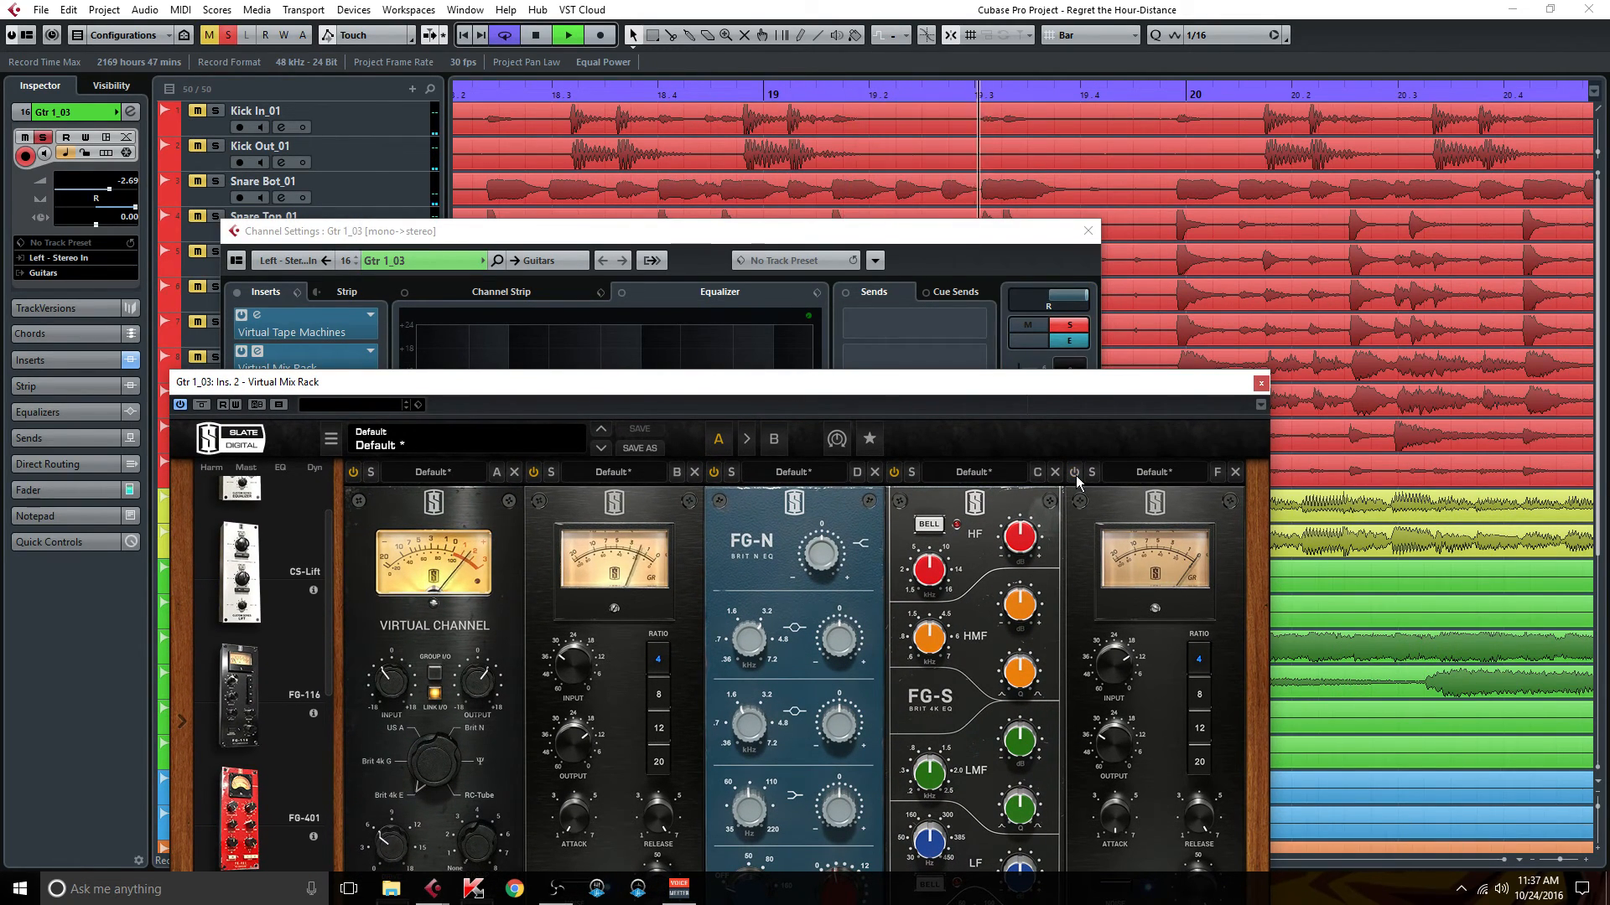
click(1075, 475)
mouse_move(1114, 671)
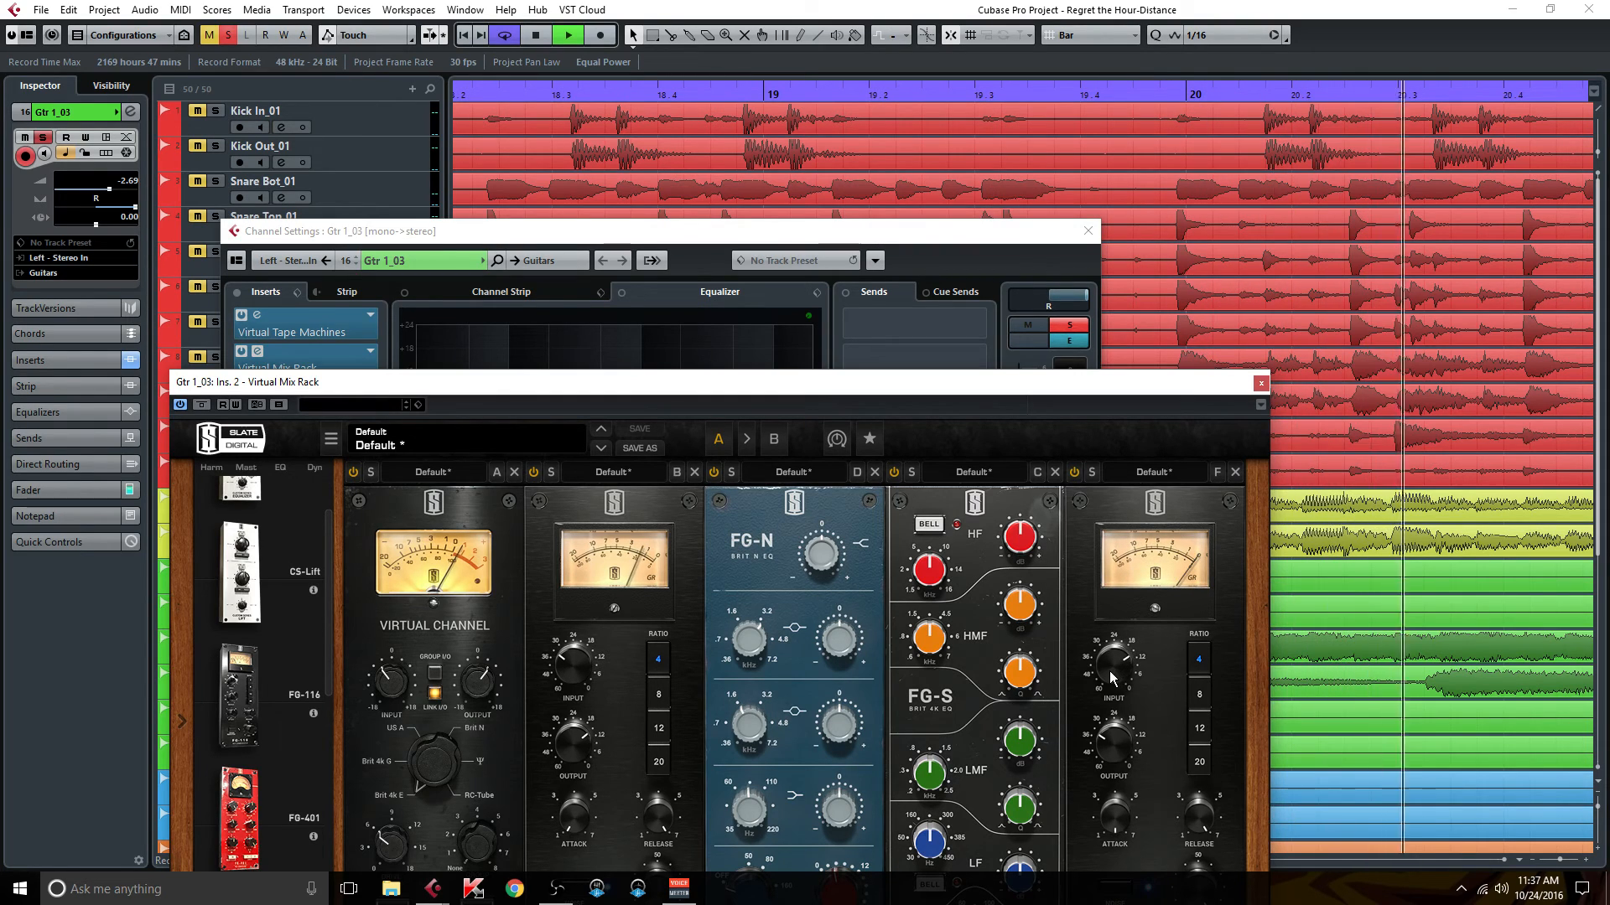
drag(1108, 668, 1110, 662)
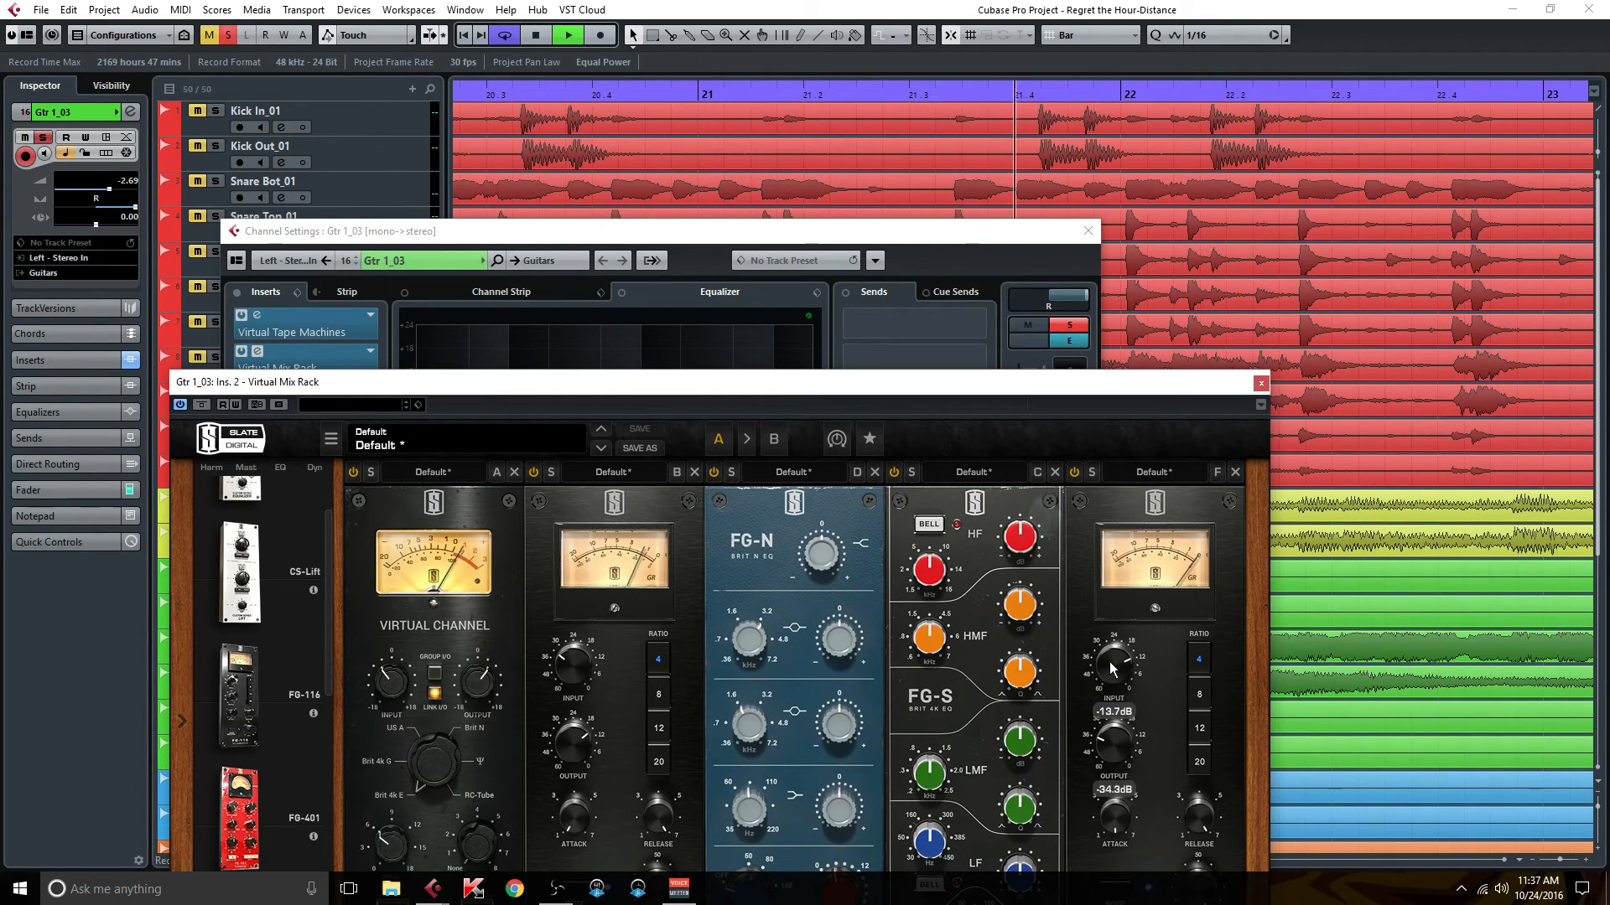
Unsolo Gtr 1_03 and compare the last FG-116 bypassed and active within the full mix
click(1065, 329)
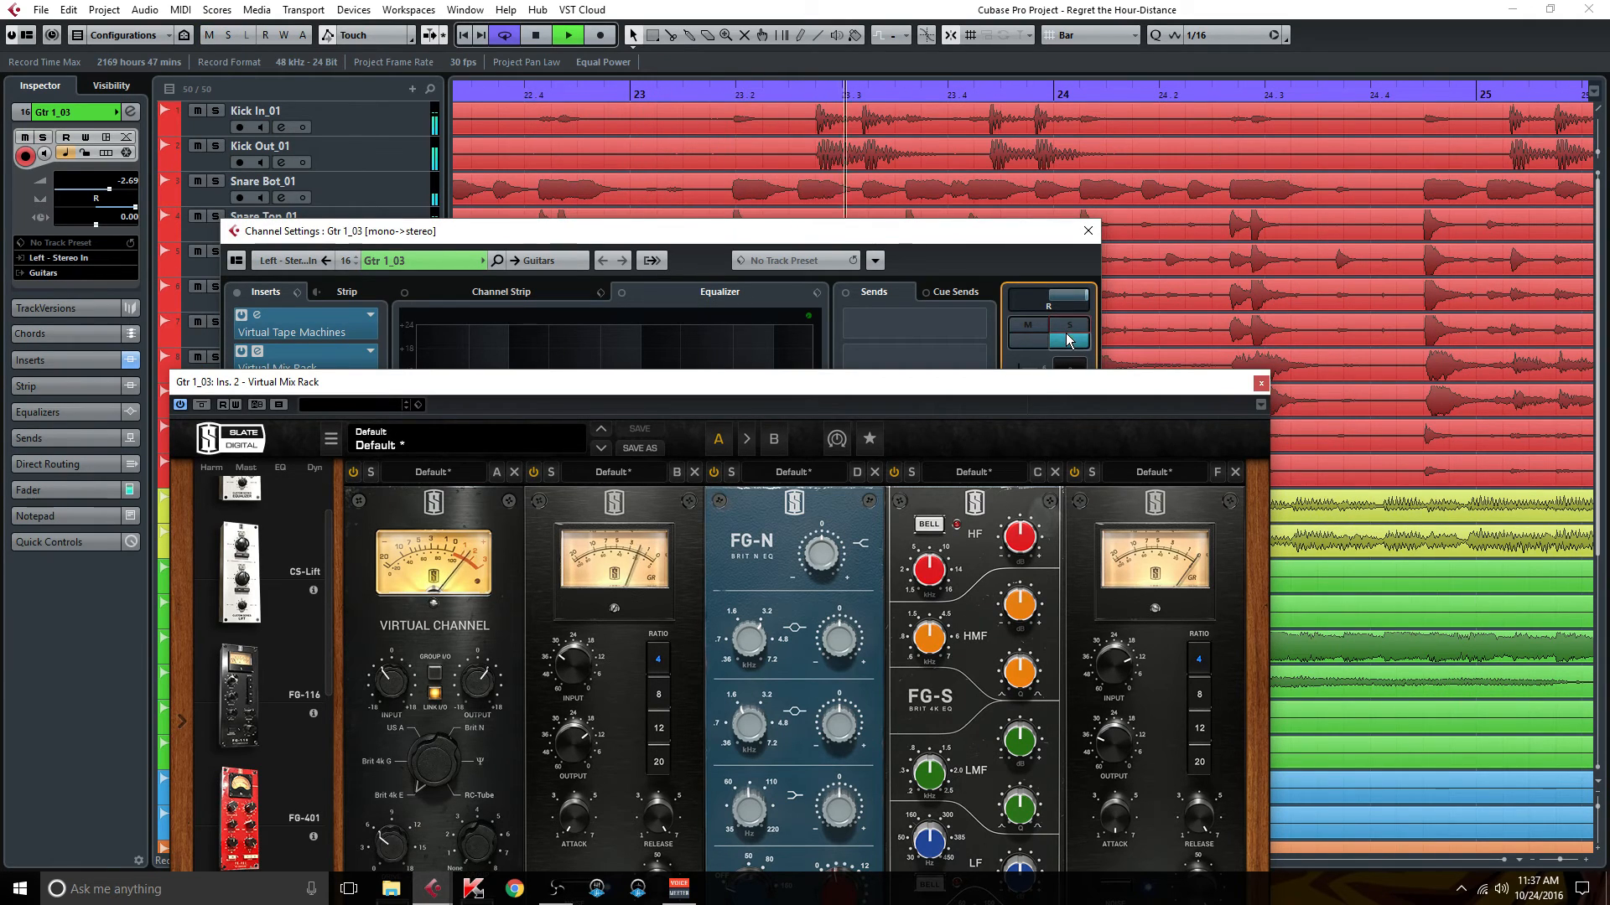
click(1075, 473)
click(1076, 475)
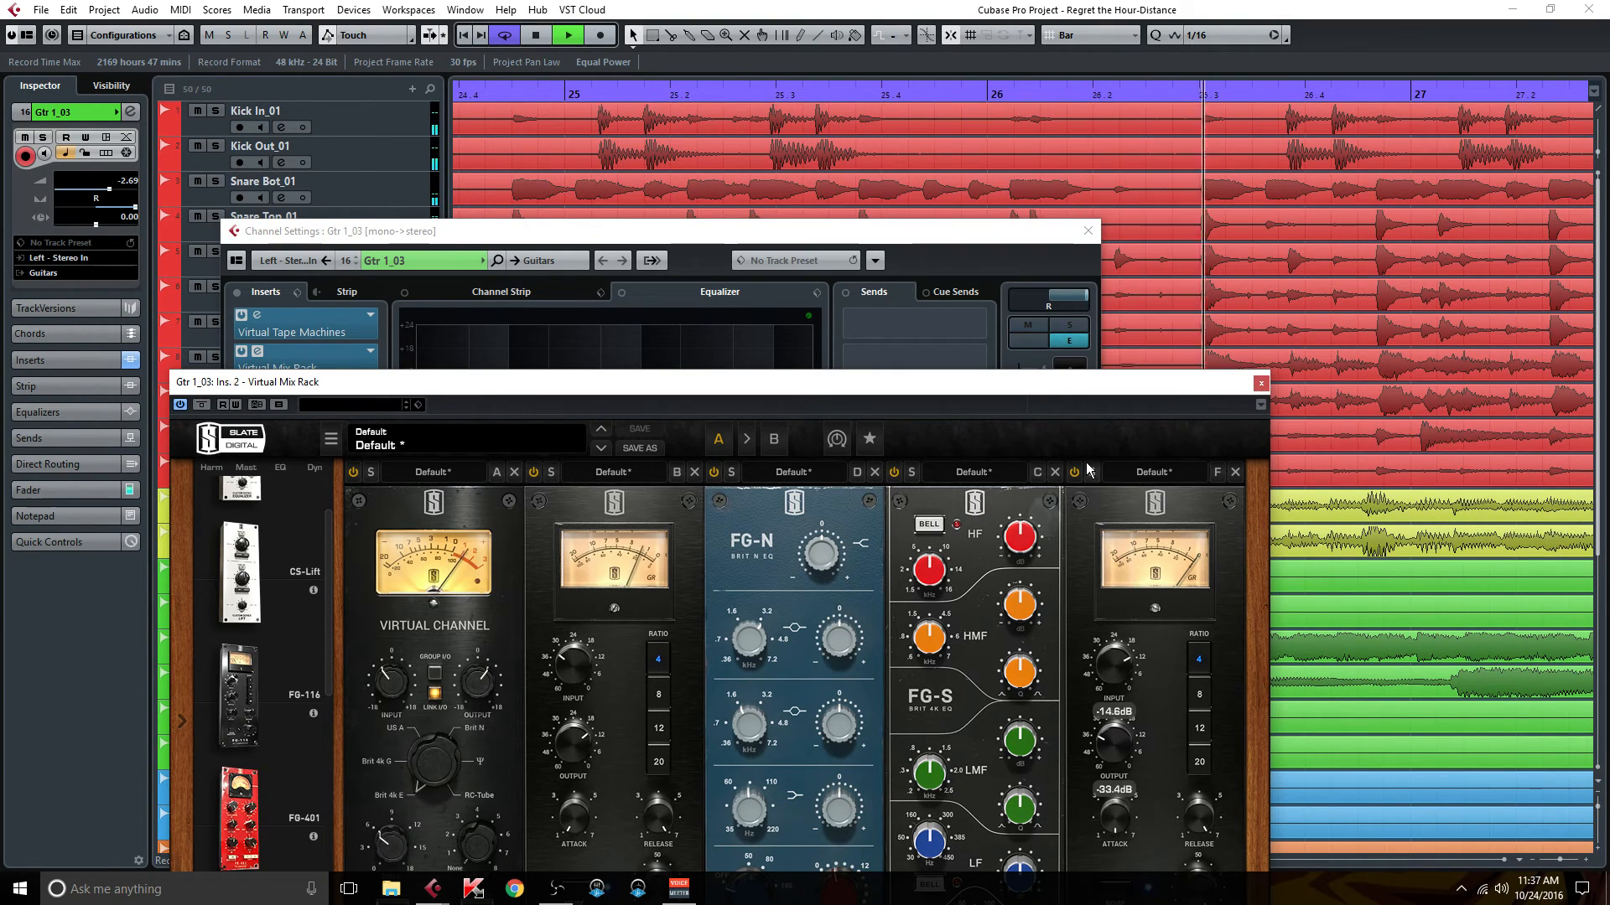
drag(1044, 388, 1043, 292)
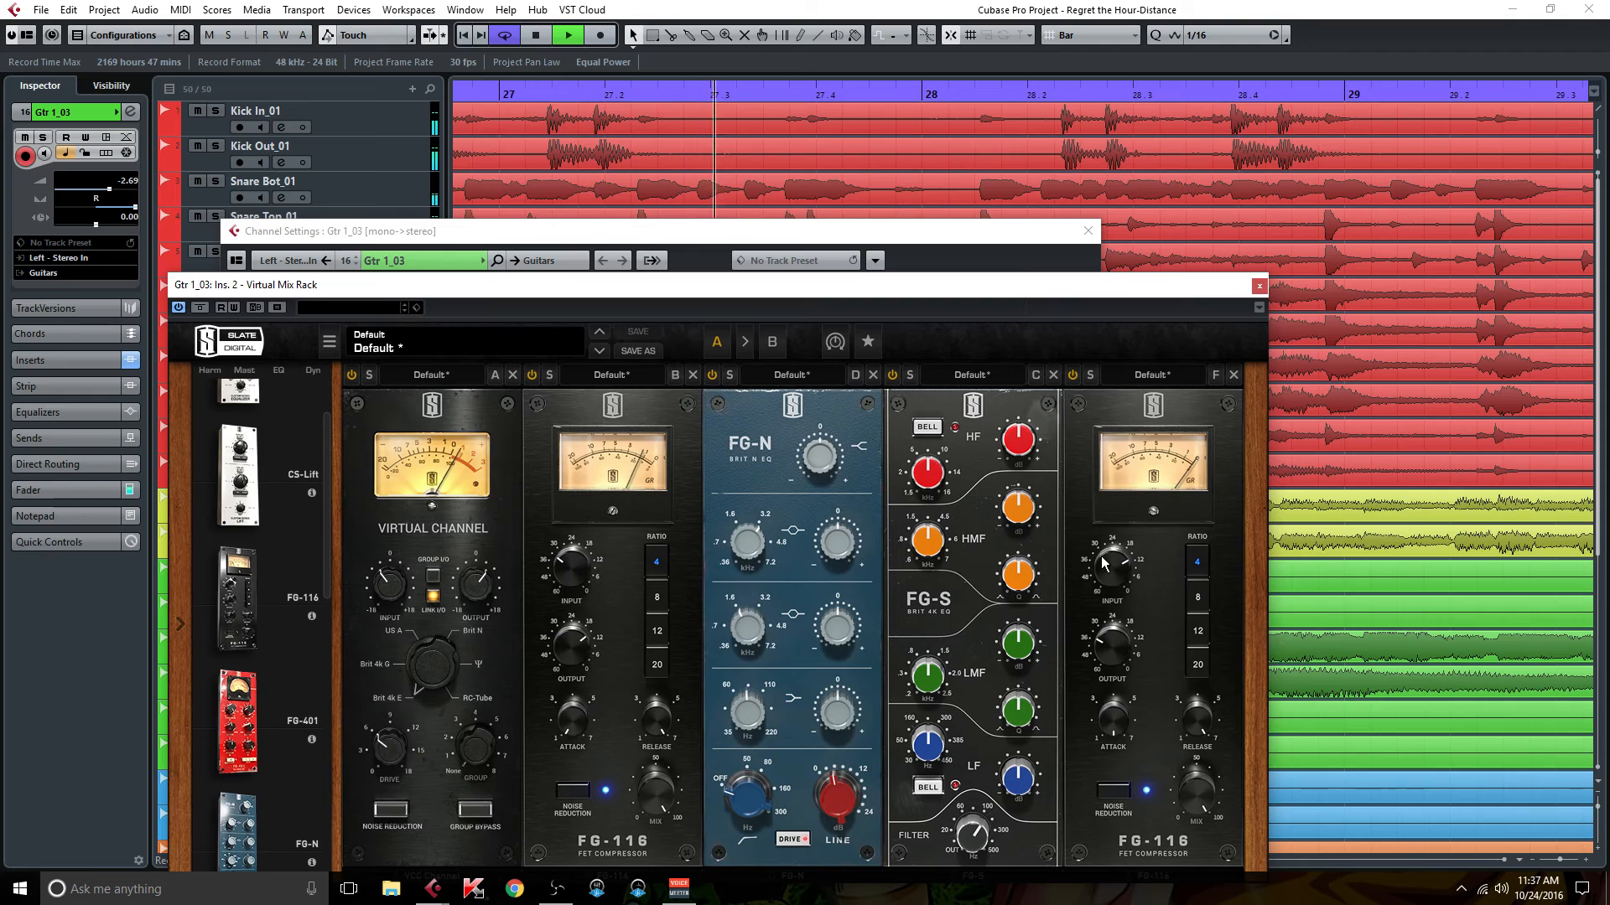
click(1073, 376)
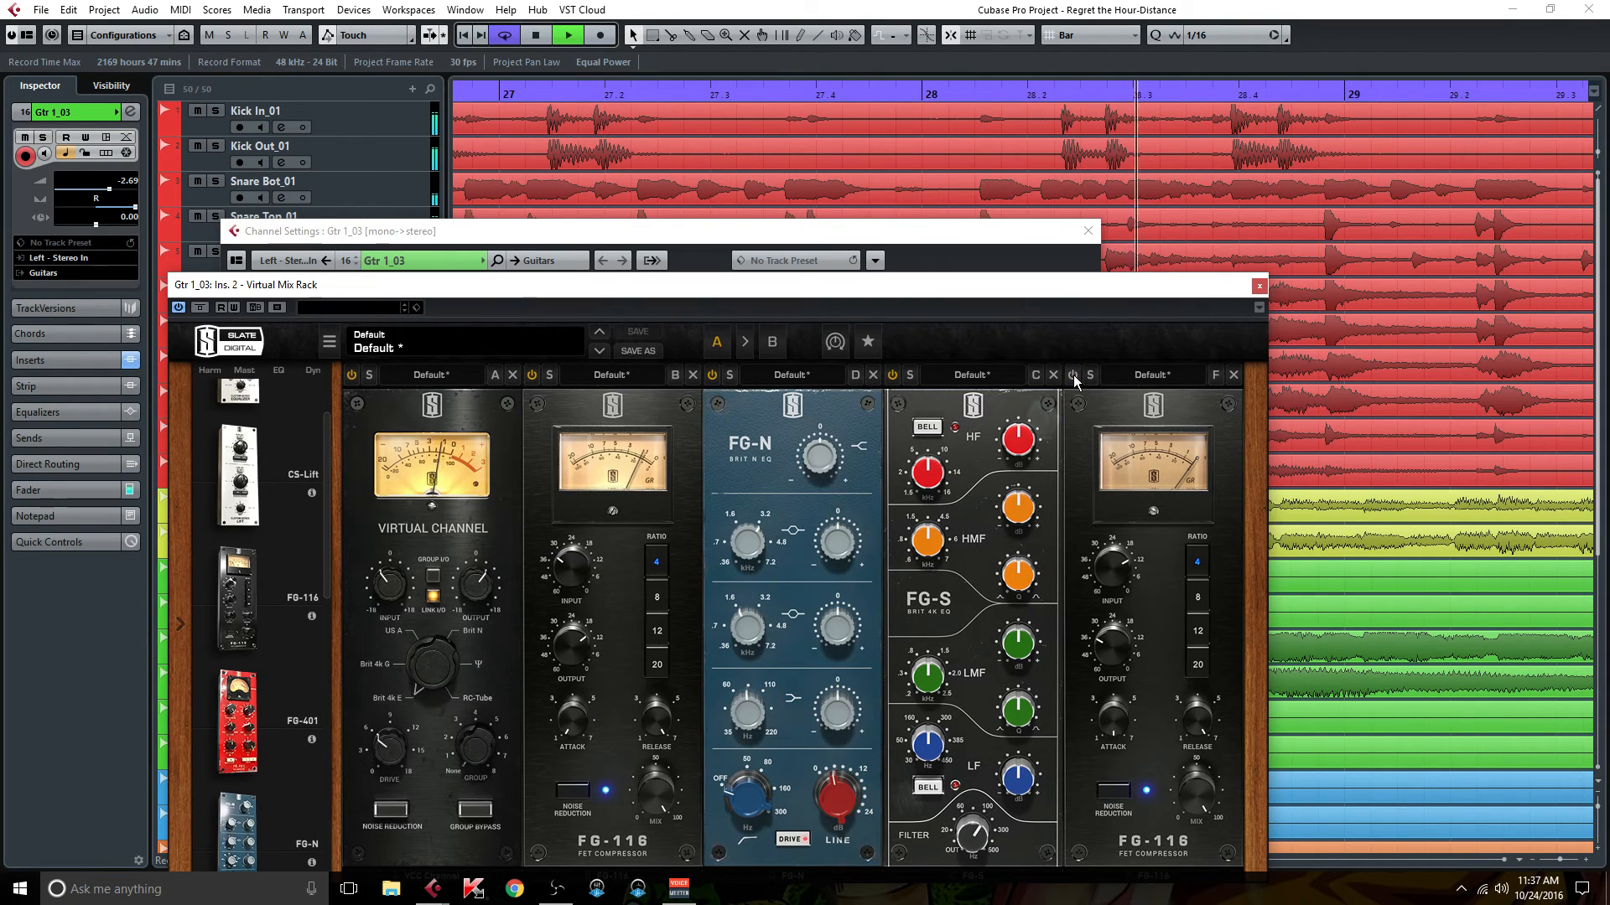
click(1073, 376)
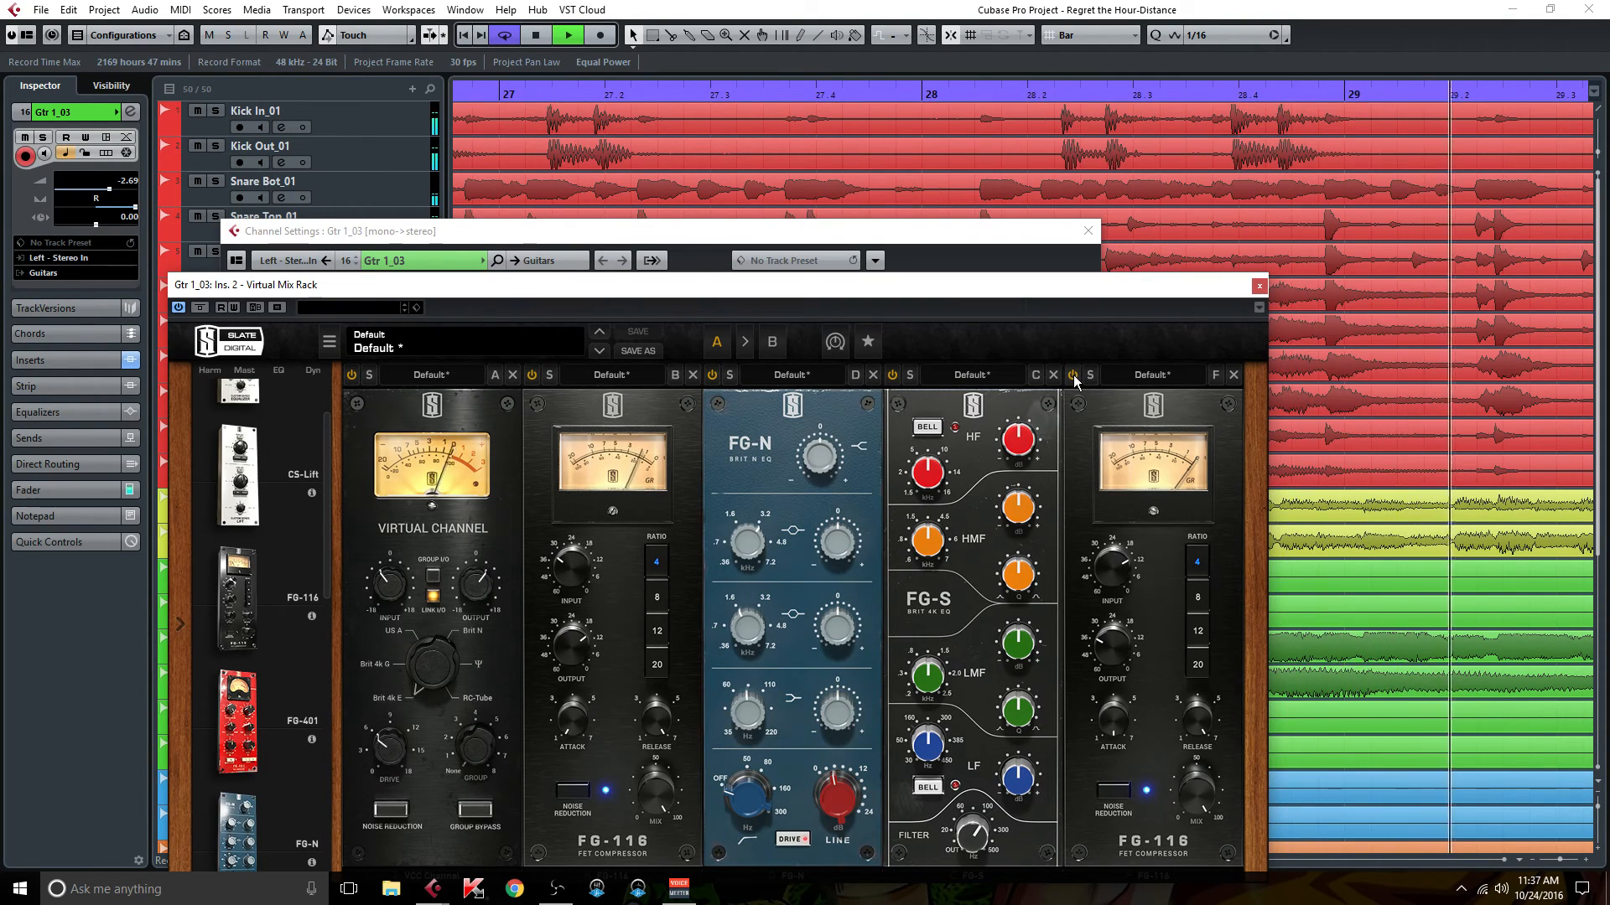
Solo Gtr 1_03 and sweep the last FG-116's input, ending at about -14.4 dB with output at about -33.6 dB
click(986, 229)
drag(1020, 291, 1034, 375)
click(1069, 326)
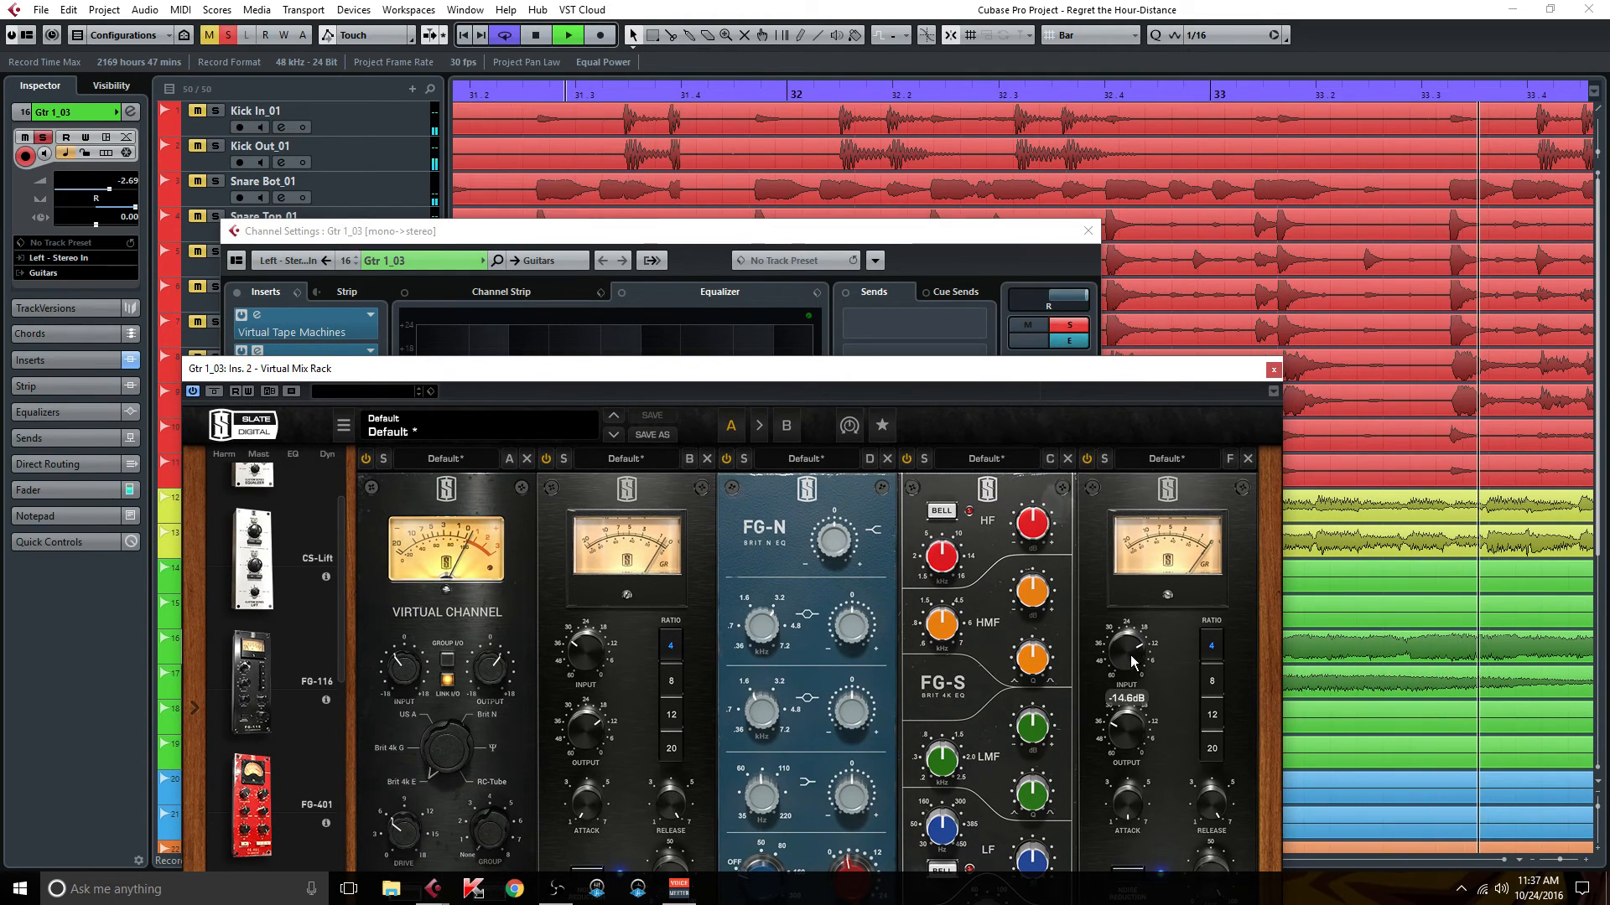
mouse_move(1130, 655)
drag(1130, 655, 1133, 625)
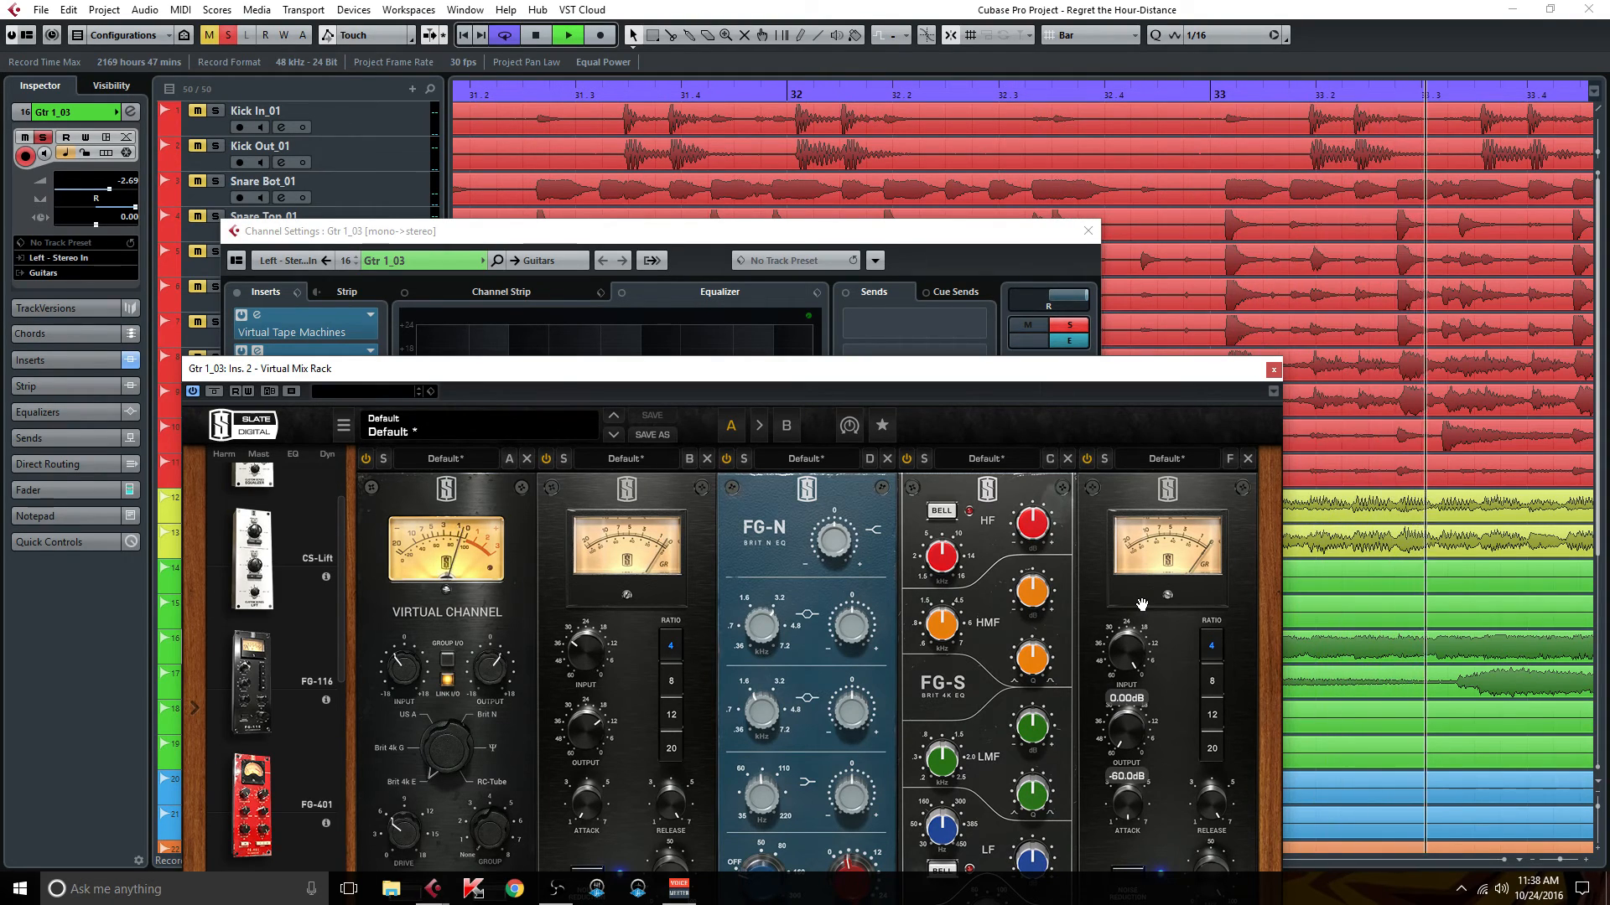
drag(1141, 605, 1162, 686)
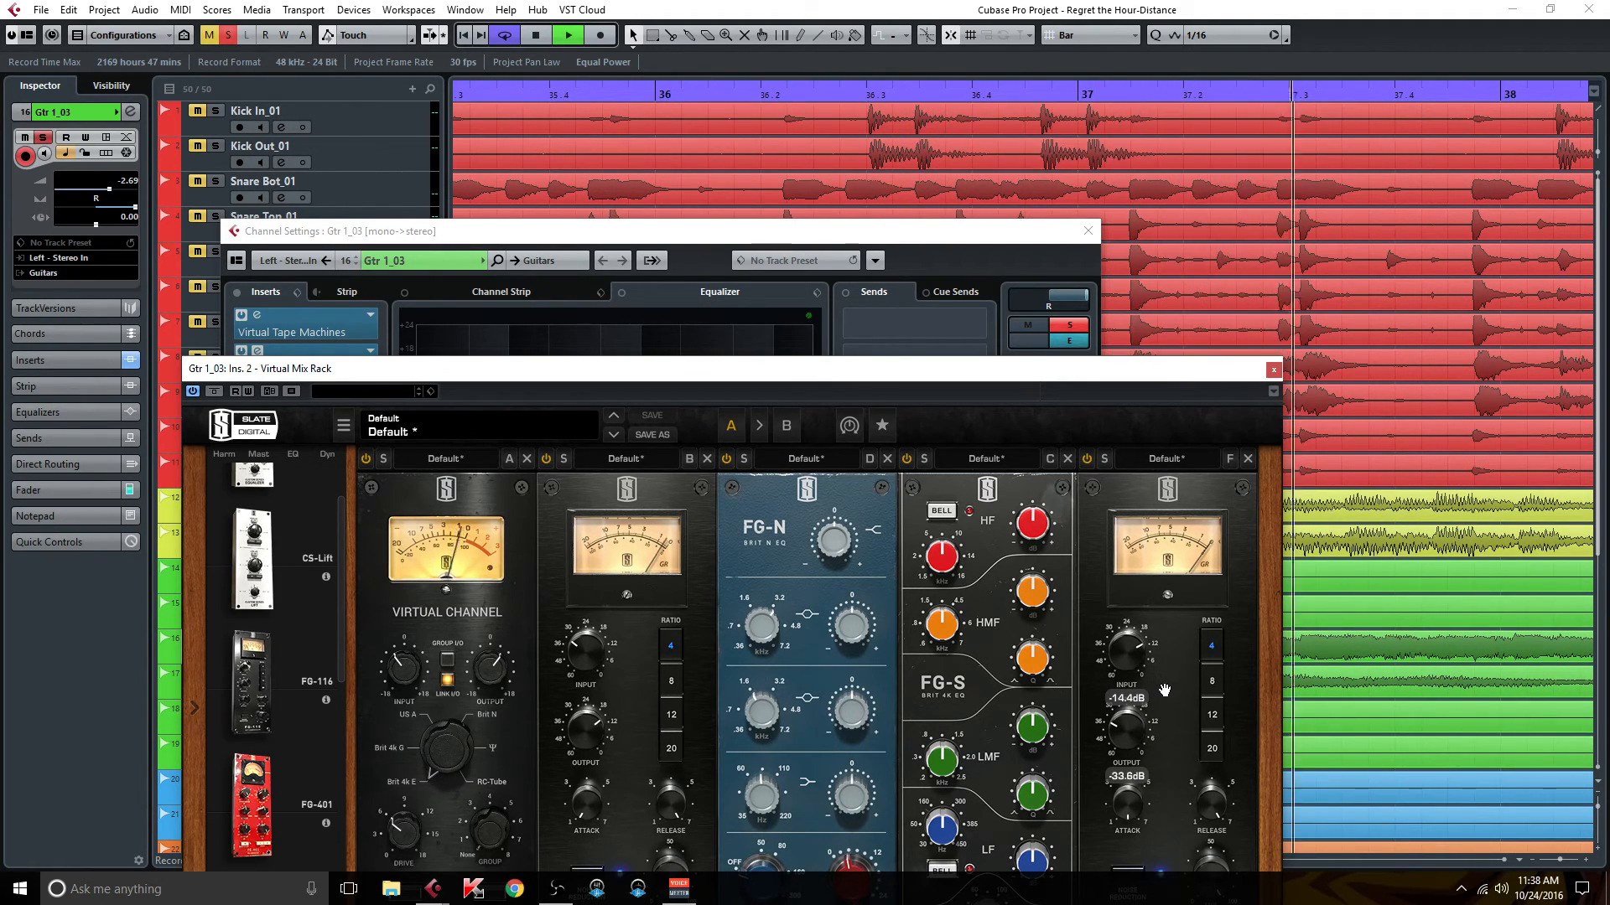
Return Gtr 1_03 to the full mix and switch the last FG-116 off and on to hear the difference
click(1061, 326)
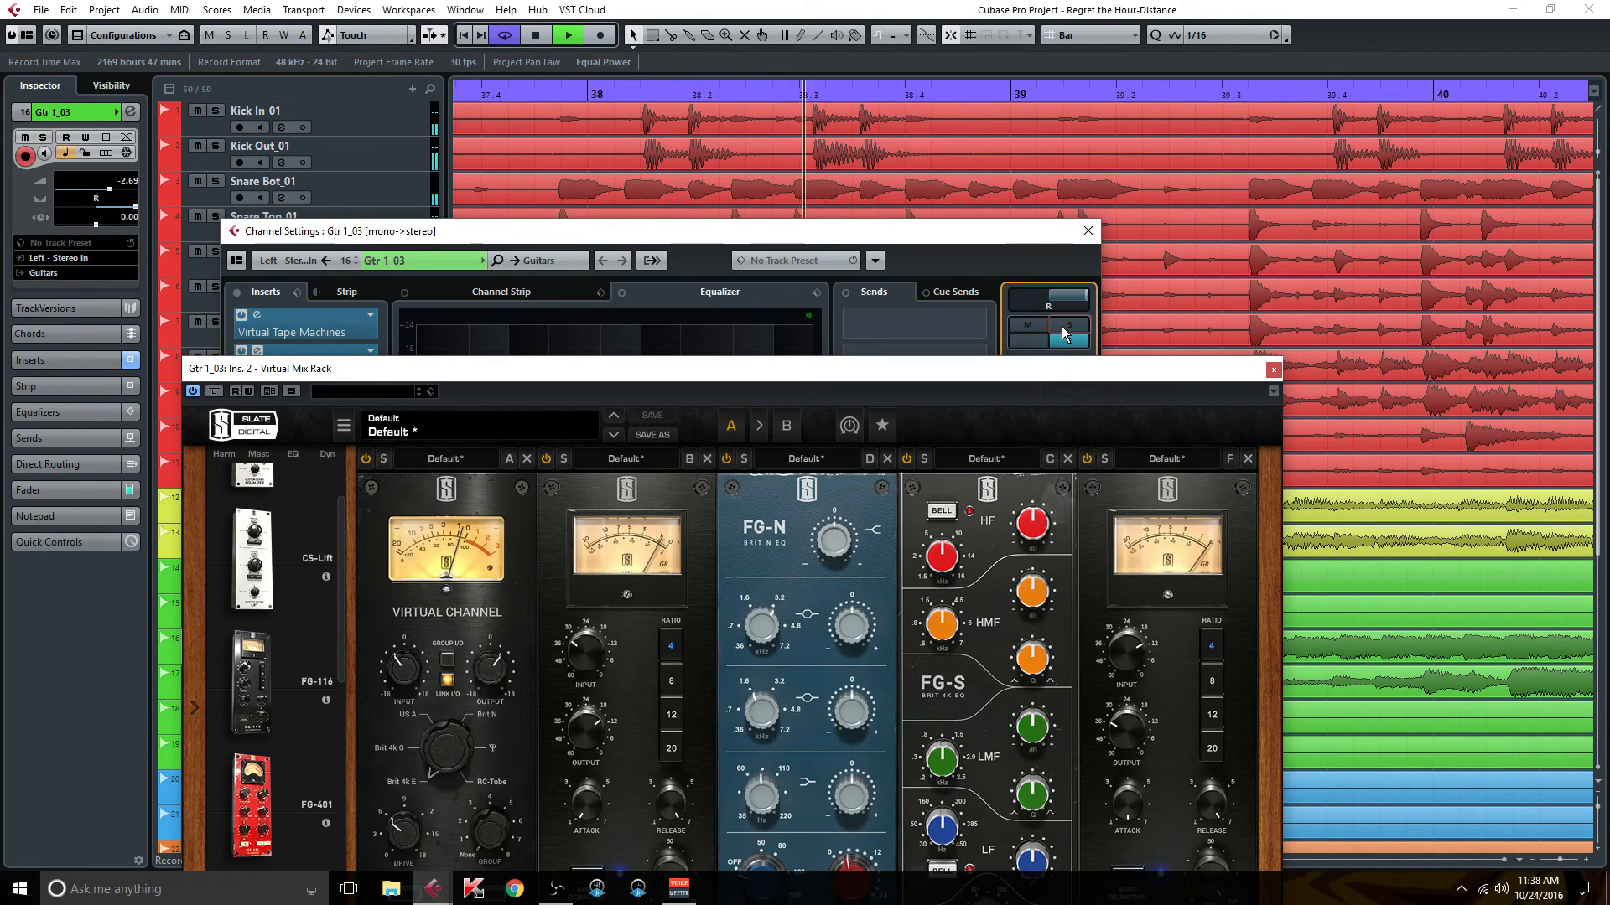
click(1088, 460)
click(1088, 459)
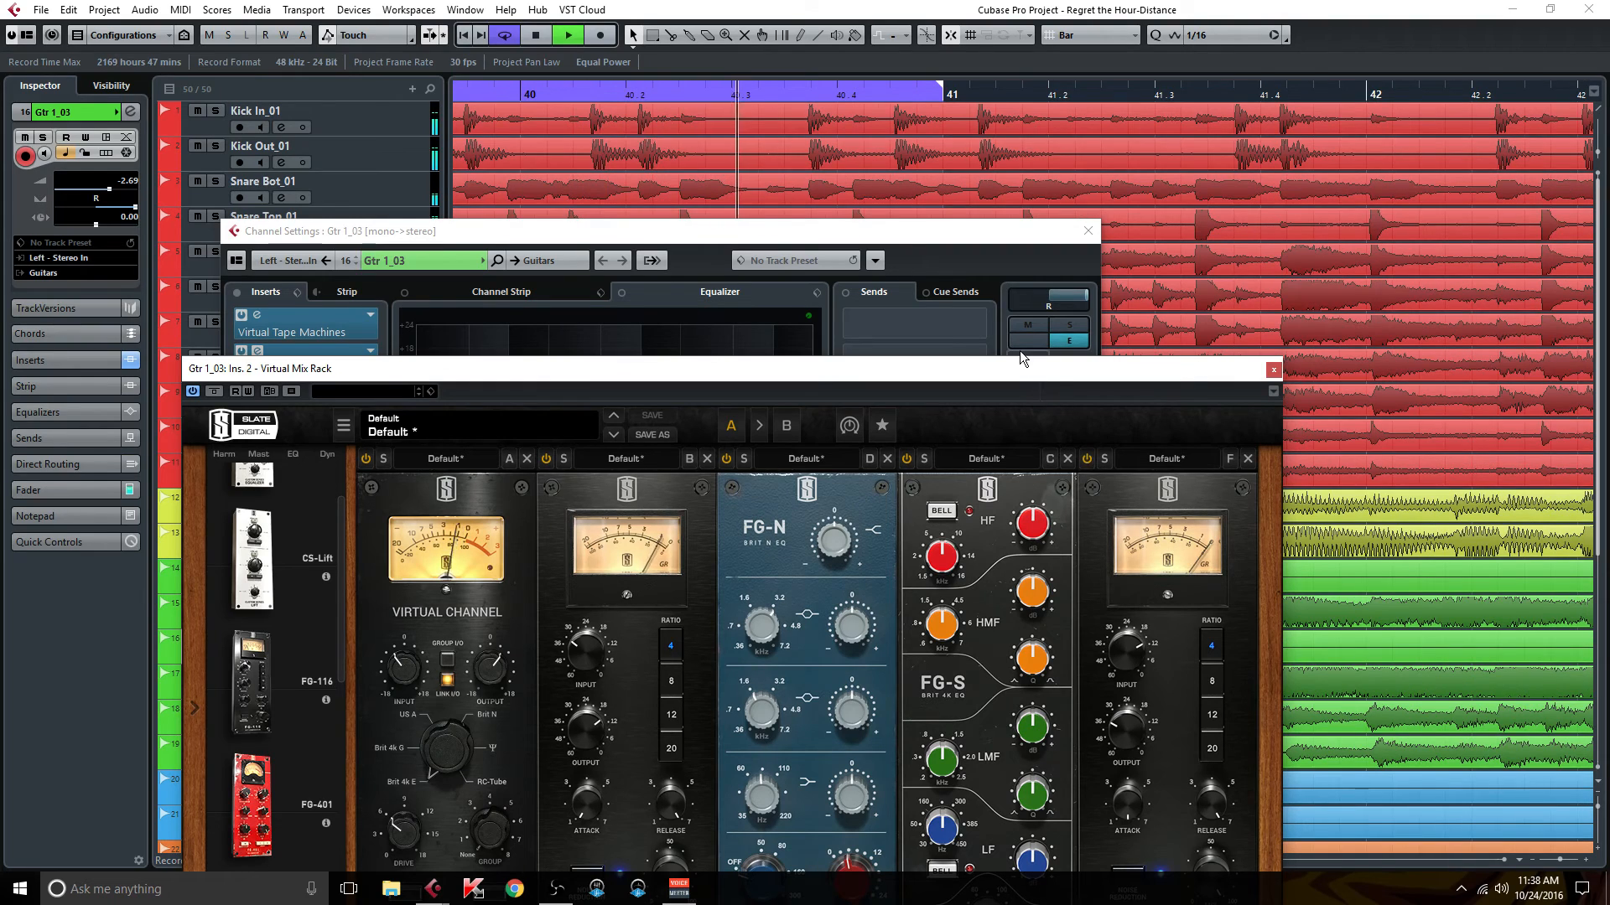
Stop playback and turn off cycle mode
key(space)
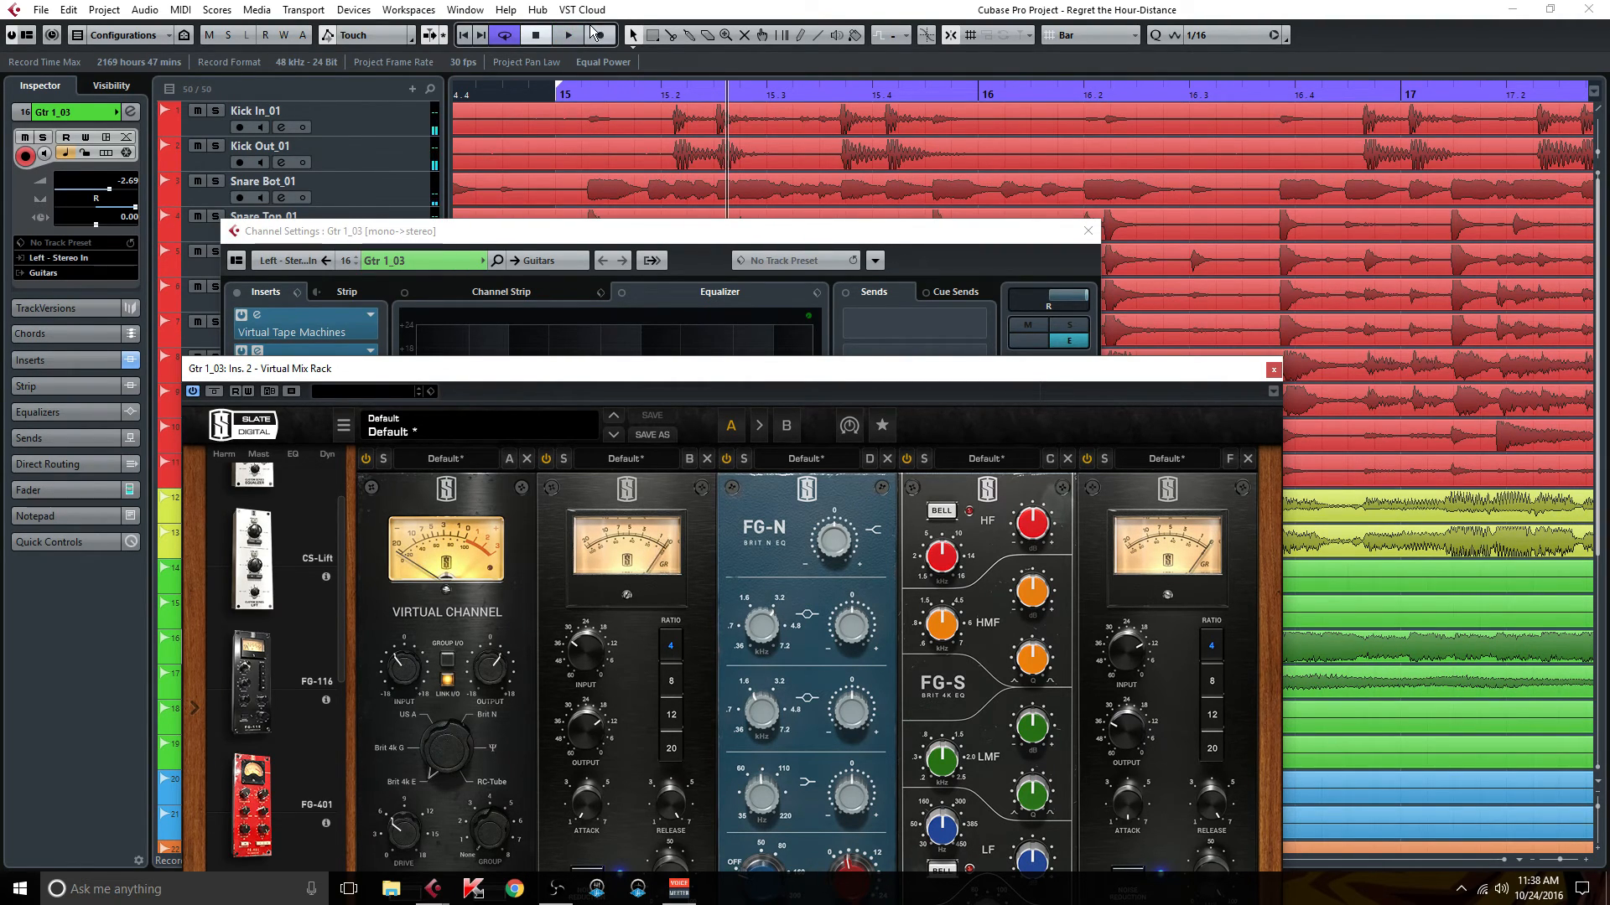
click(504, 34)
Review the last FG-116's input and output controls and close the Virtual Mix Rack
drag(798, 366, 731, 173)
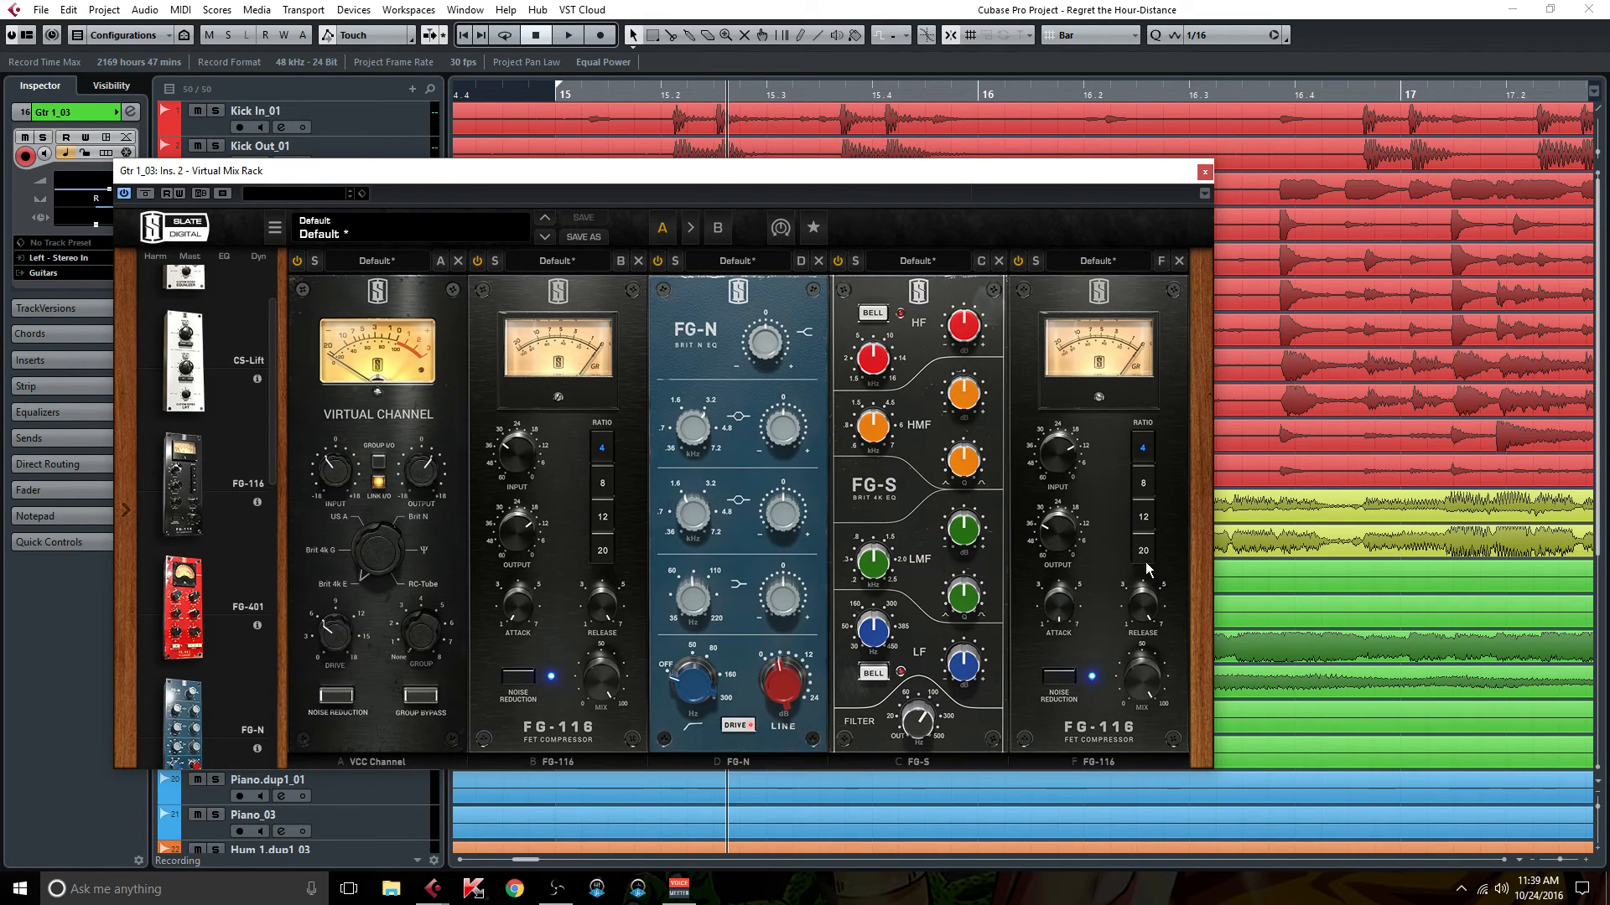
mouse_move(1060, 467)
mouse_move(1047, 547)
drag(994, 178, 923, 303)
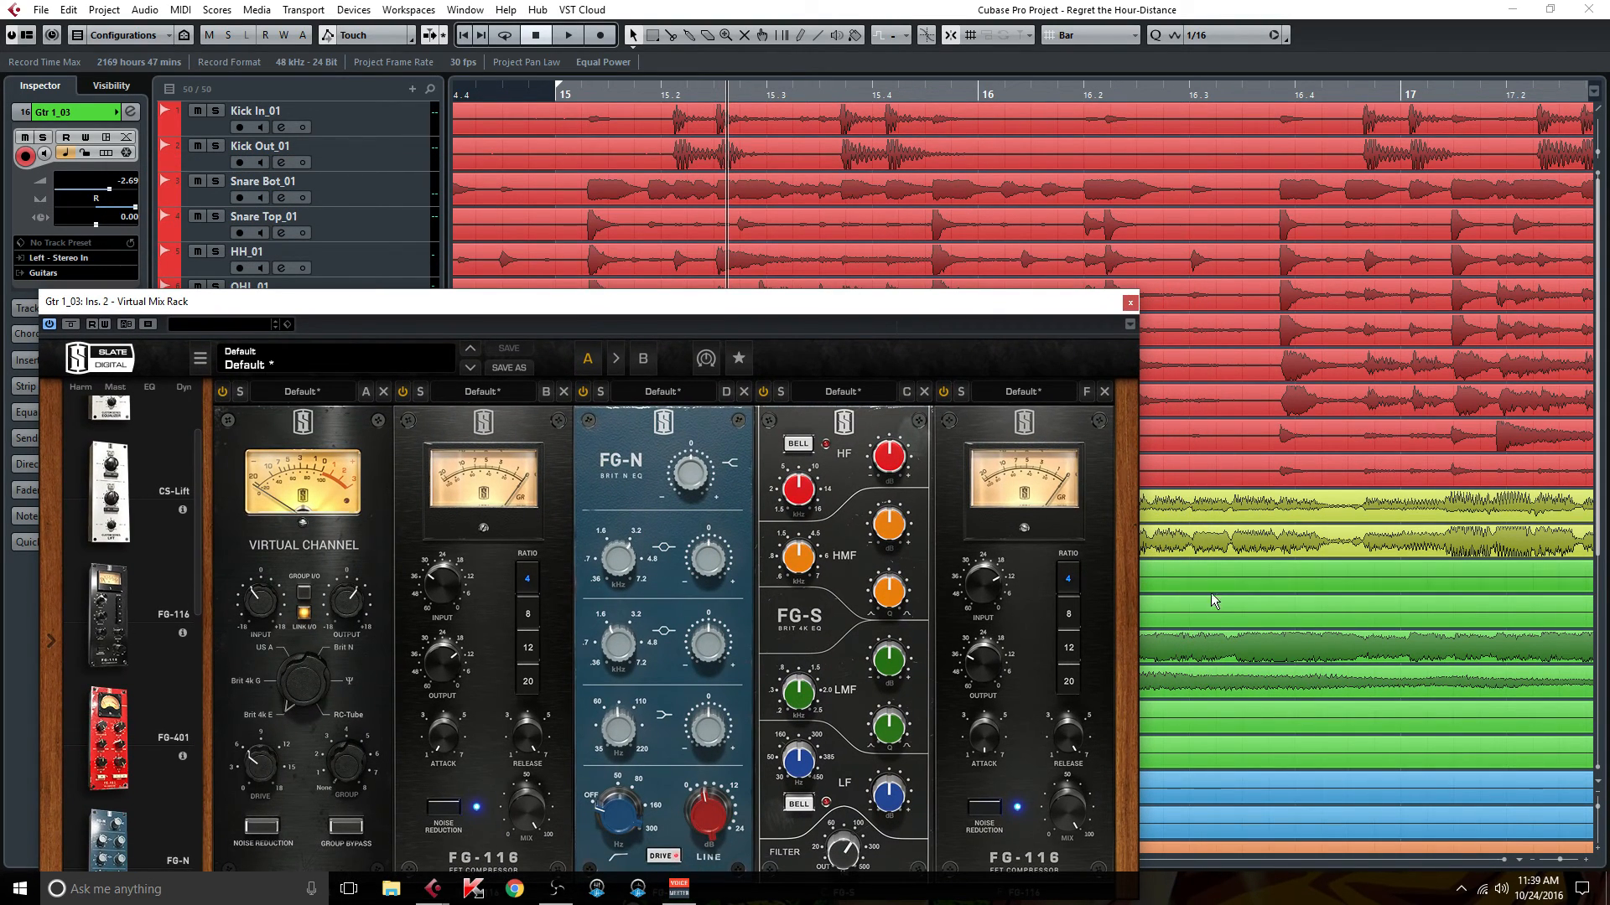
drag(1083, 304, 1100, 717)
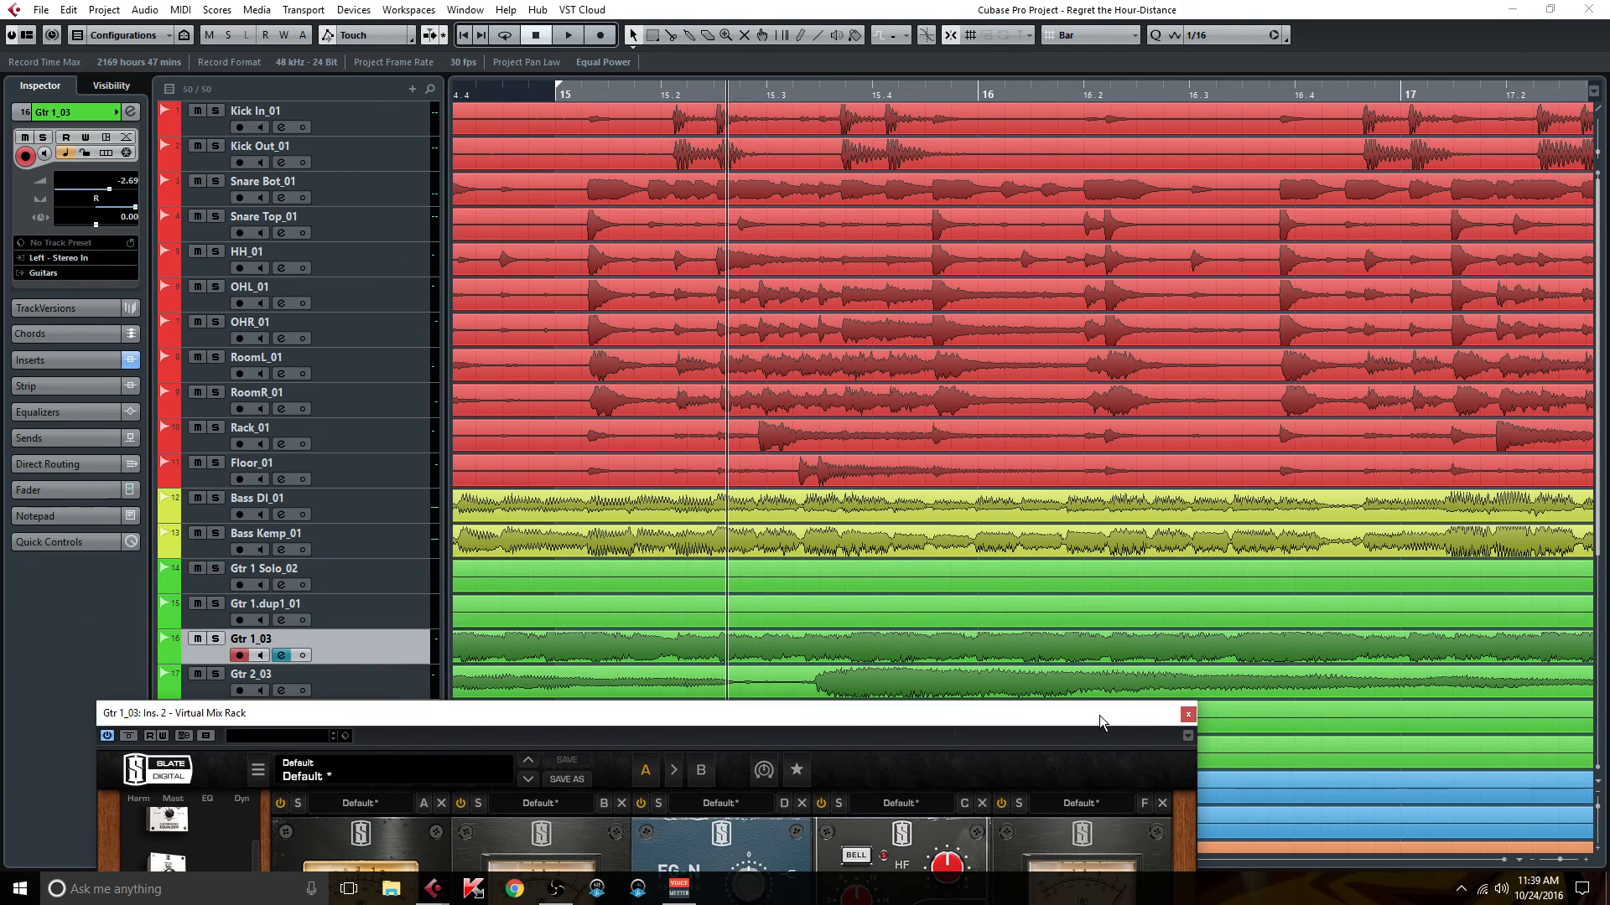
drag(1030, 653, 1049, 287)
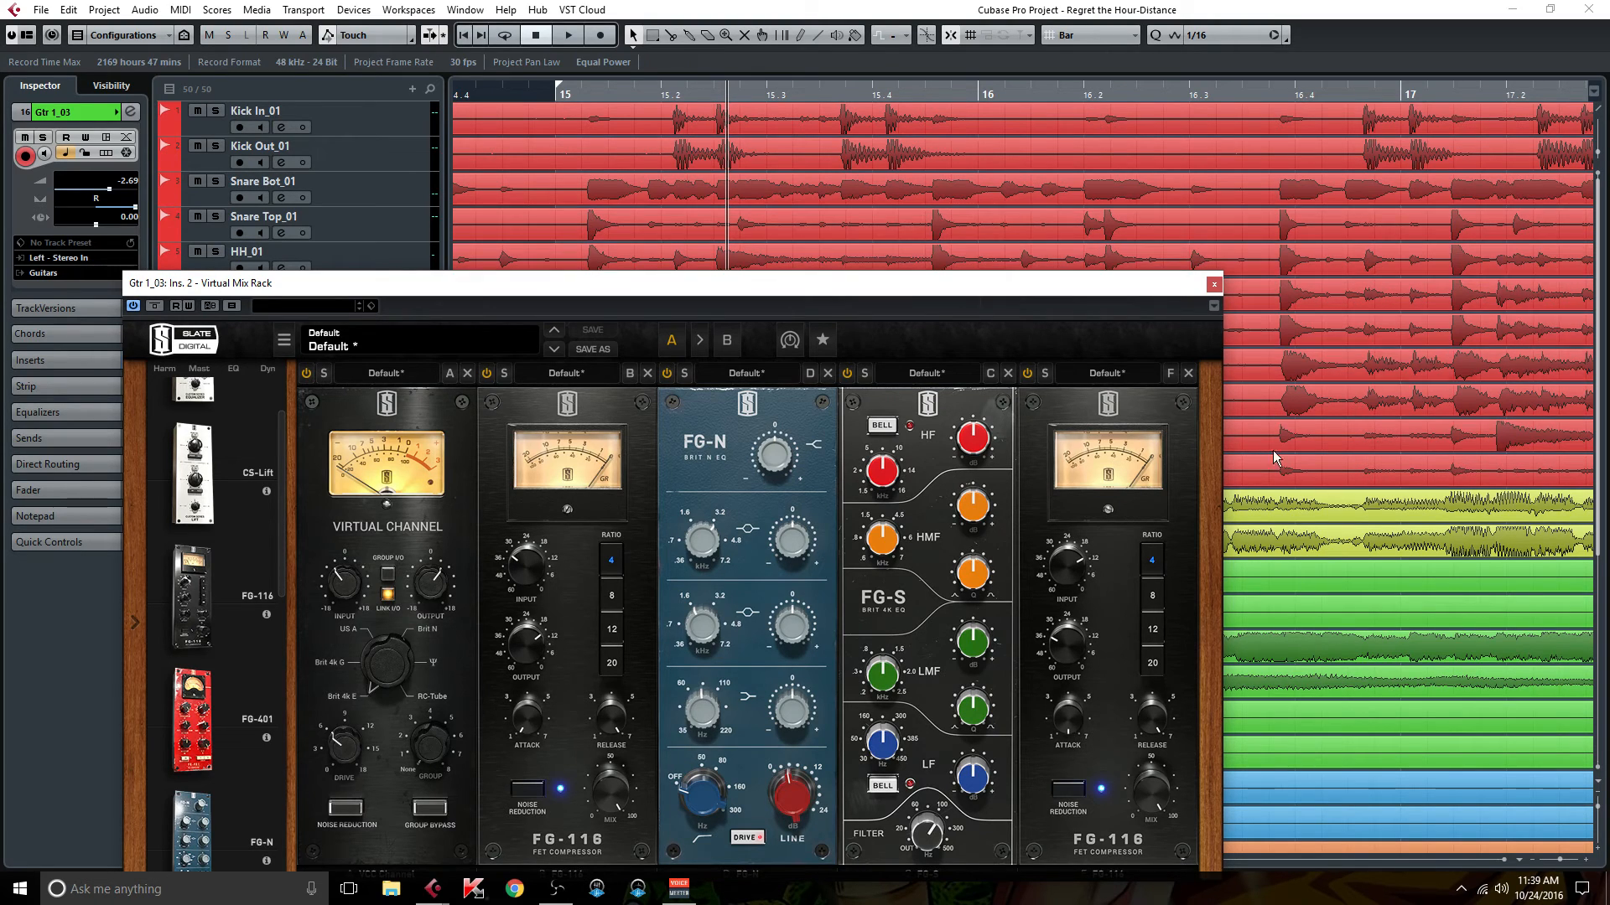
click(1214, 285)
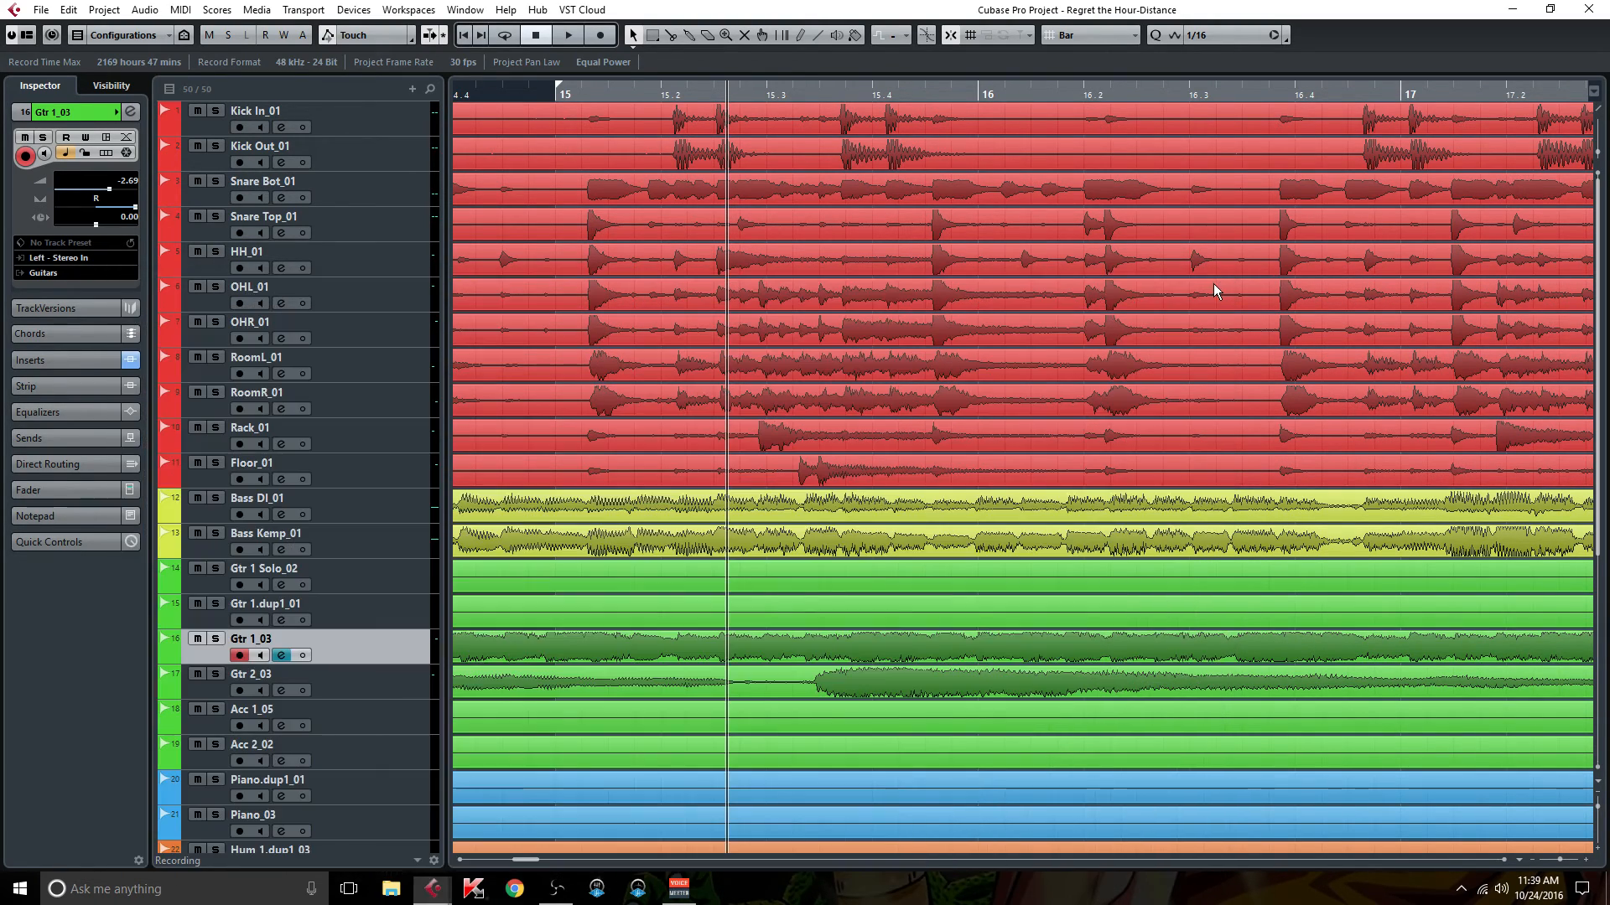
Play from bar 15 and alternate solo between Kick In_01 and Kick Out_01, ending with only Kick In_01 soloed
click(554, 96)
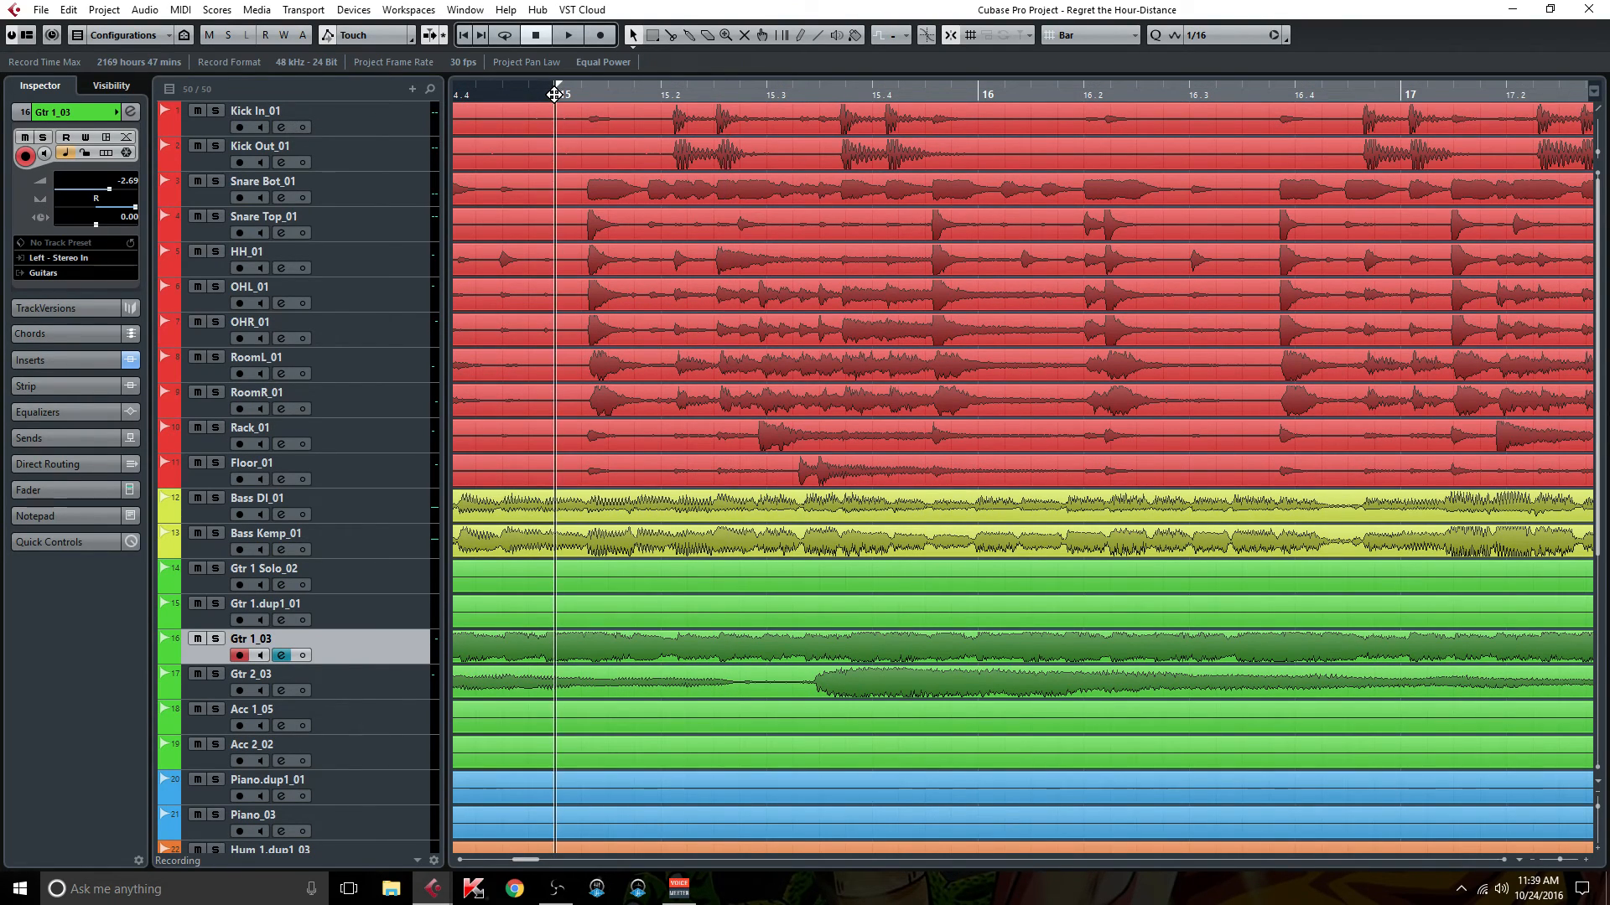
click(570, 35)
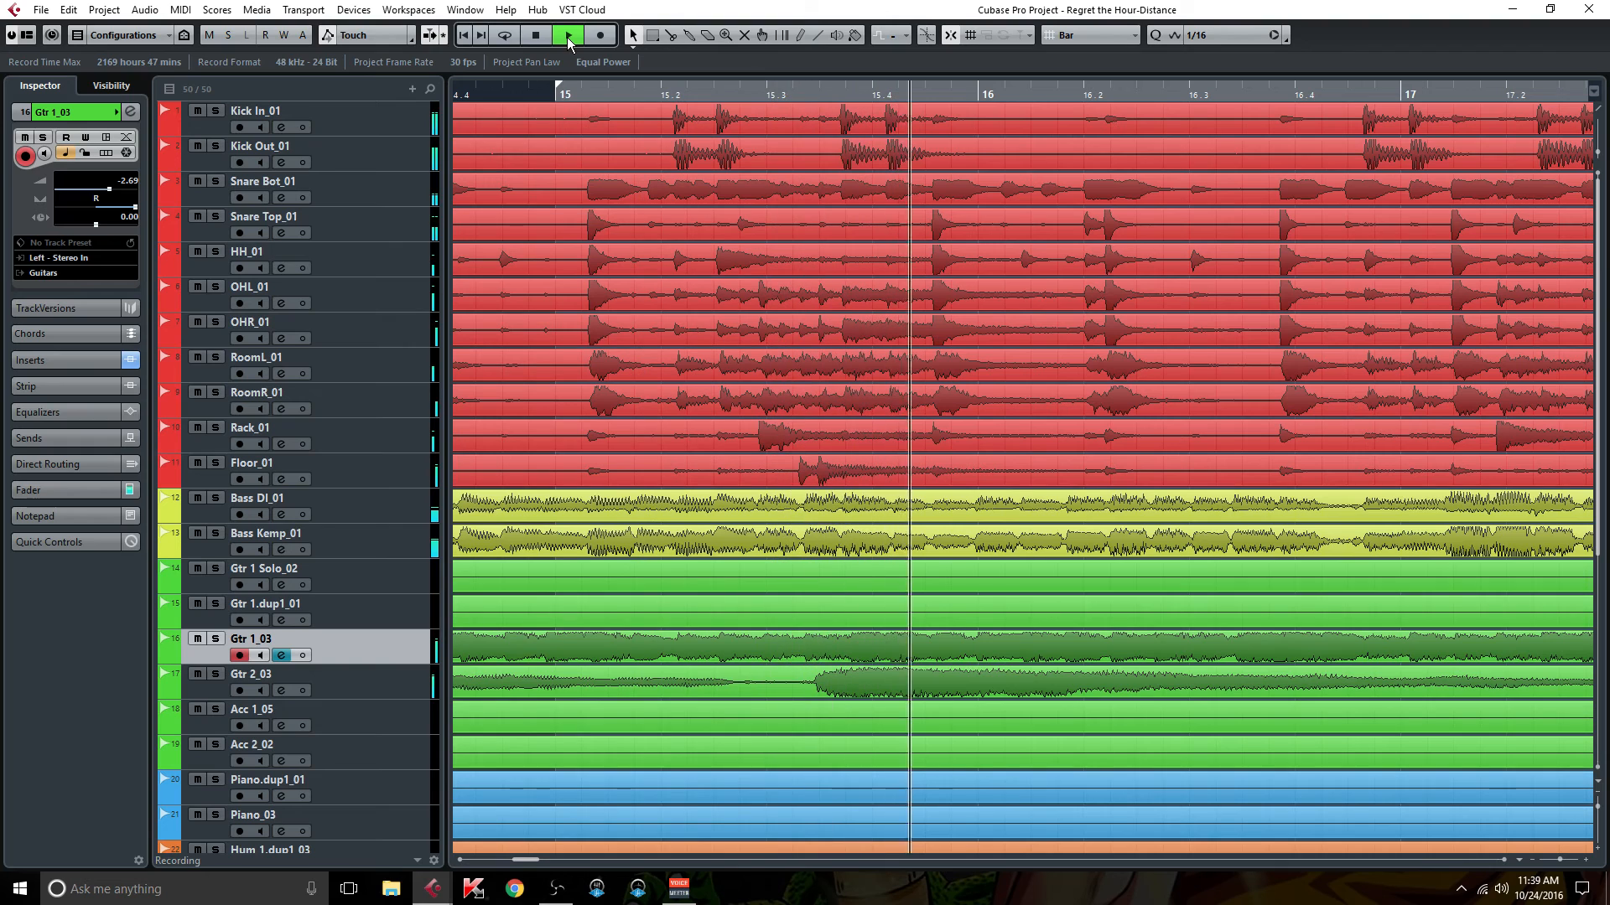
click(221, 109)
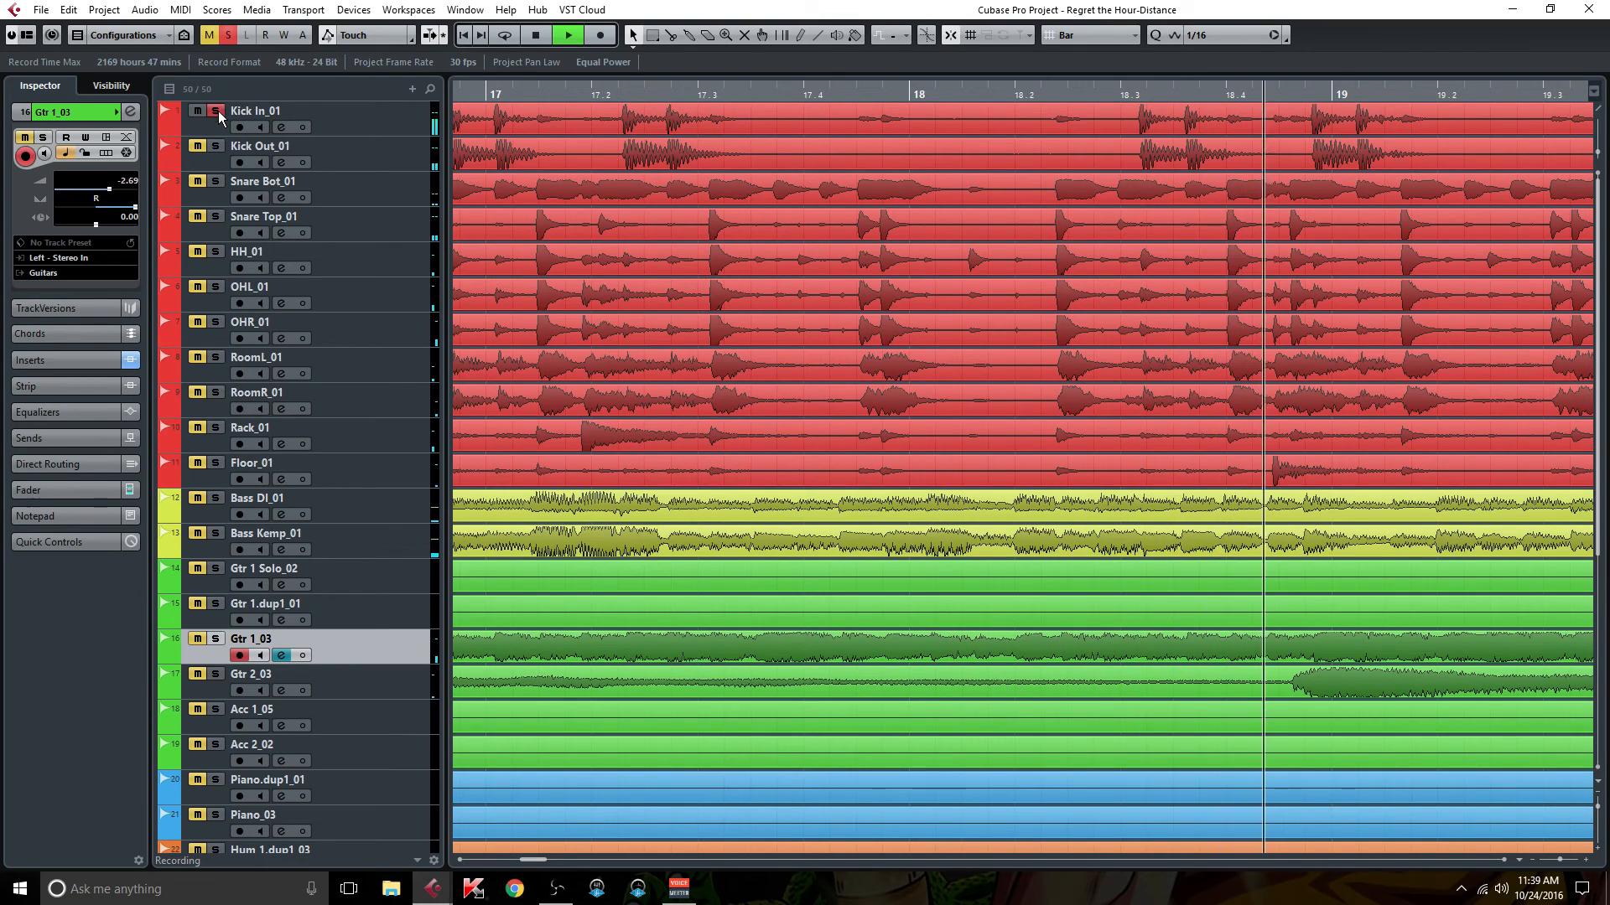
click(217, 145)
click(216, 111)
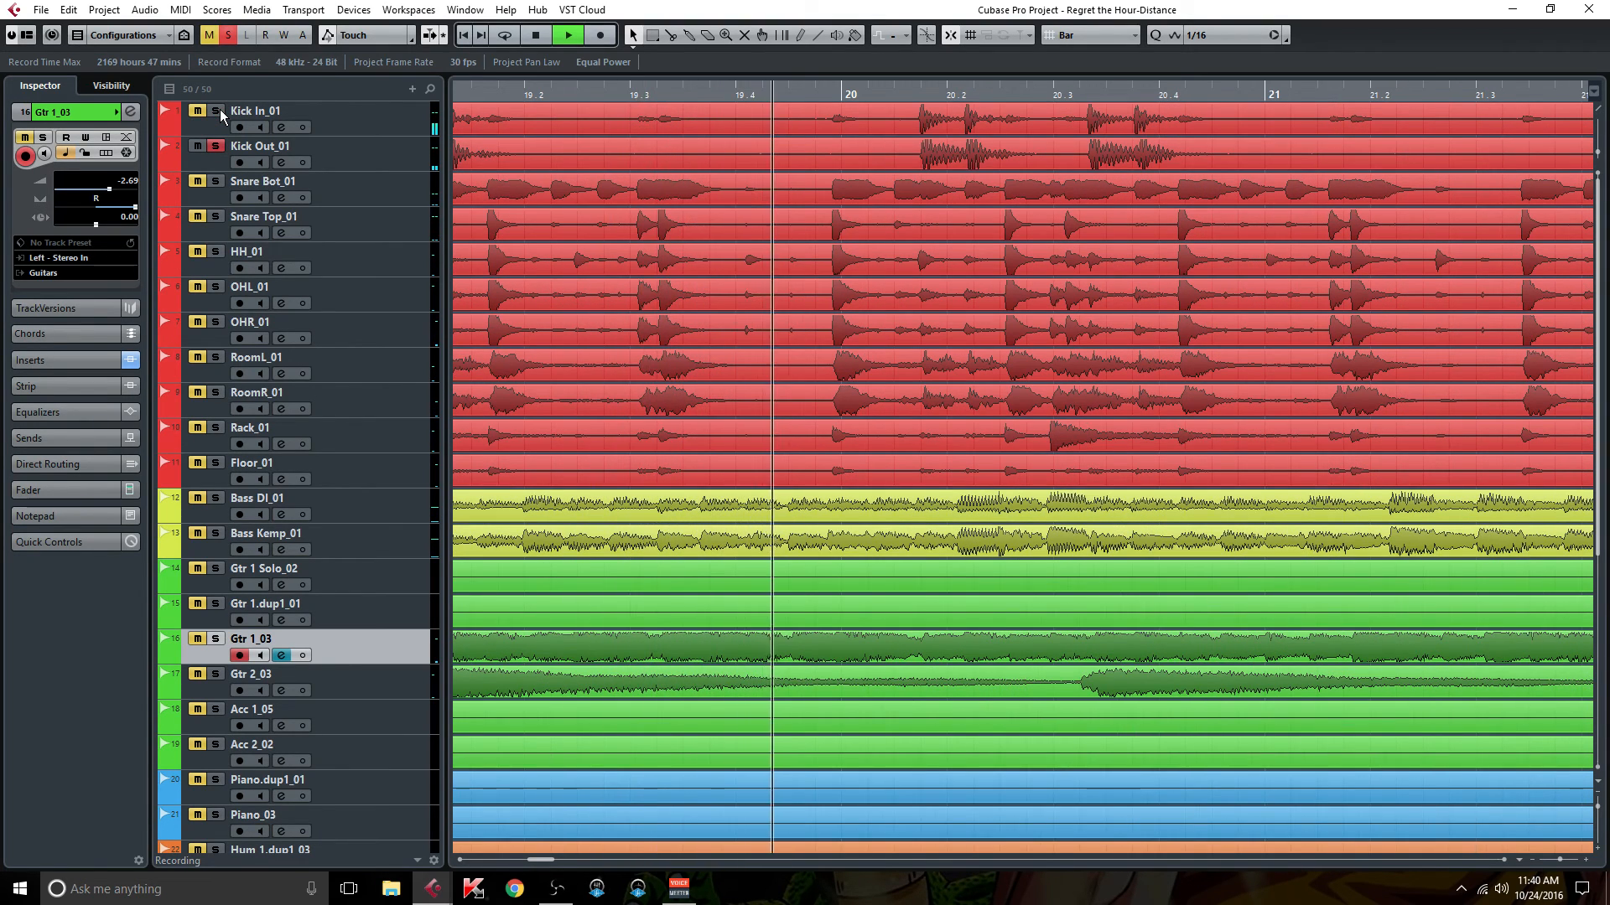
click(216, 111)
click(217, 146)
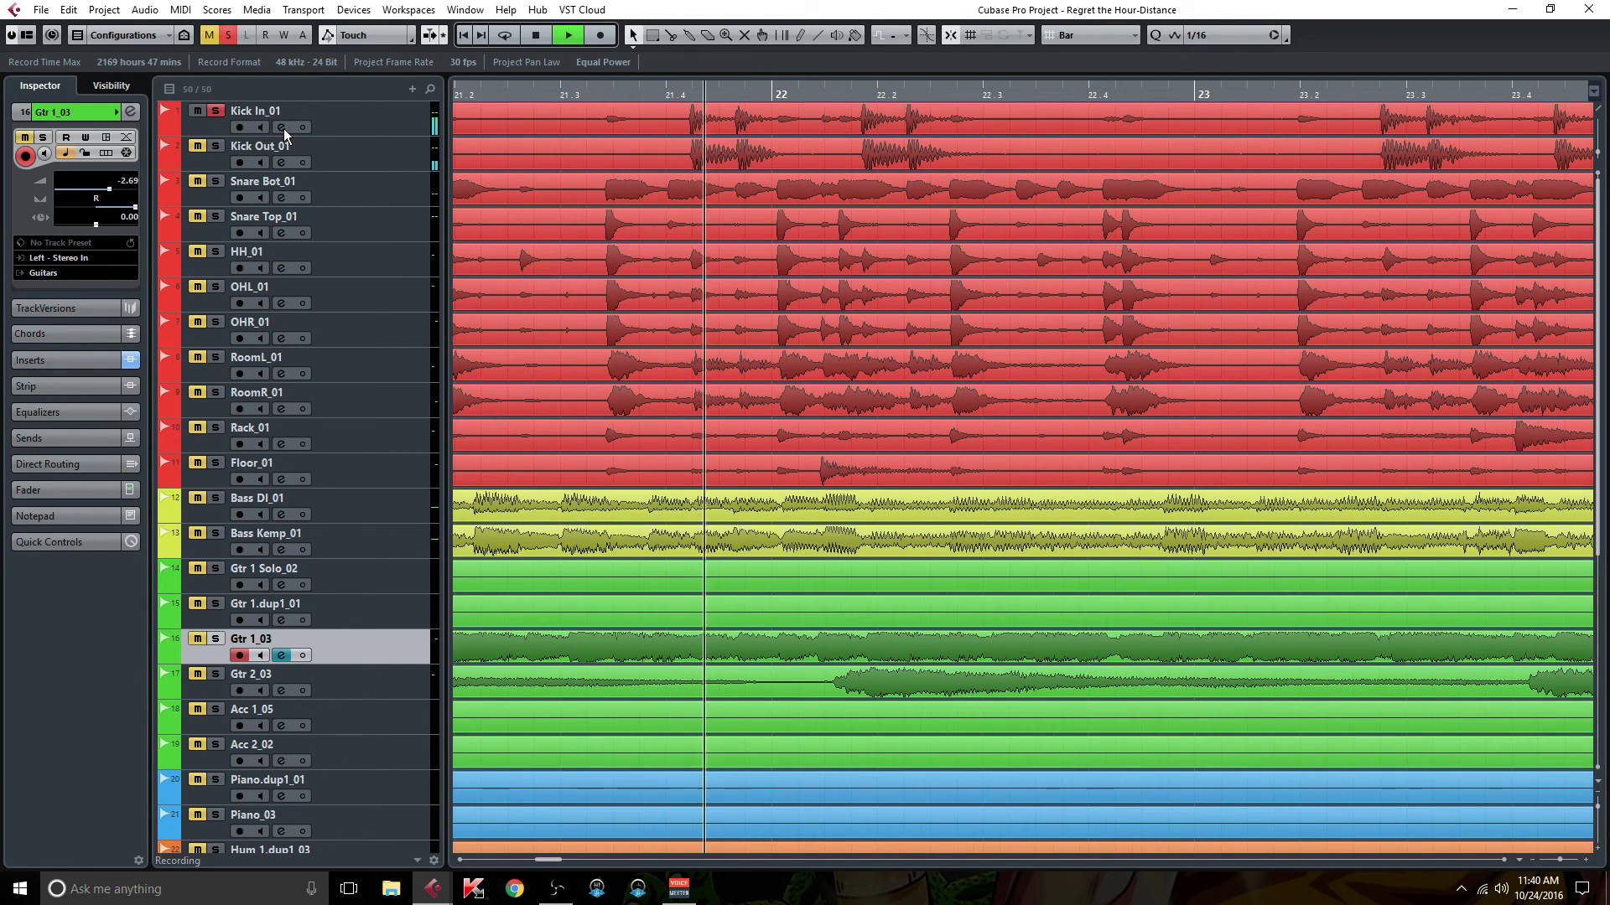
Return Kick In_01 to the full mix, add Tube Saturation to its channel strip and raise the drive slightly
click(214, 110)
click(281, 127)
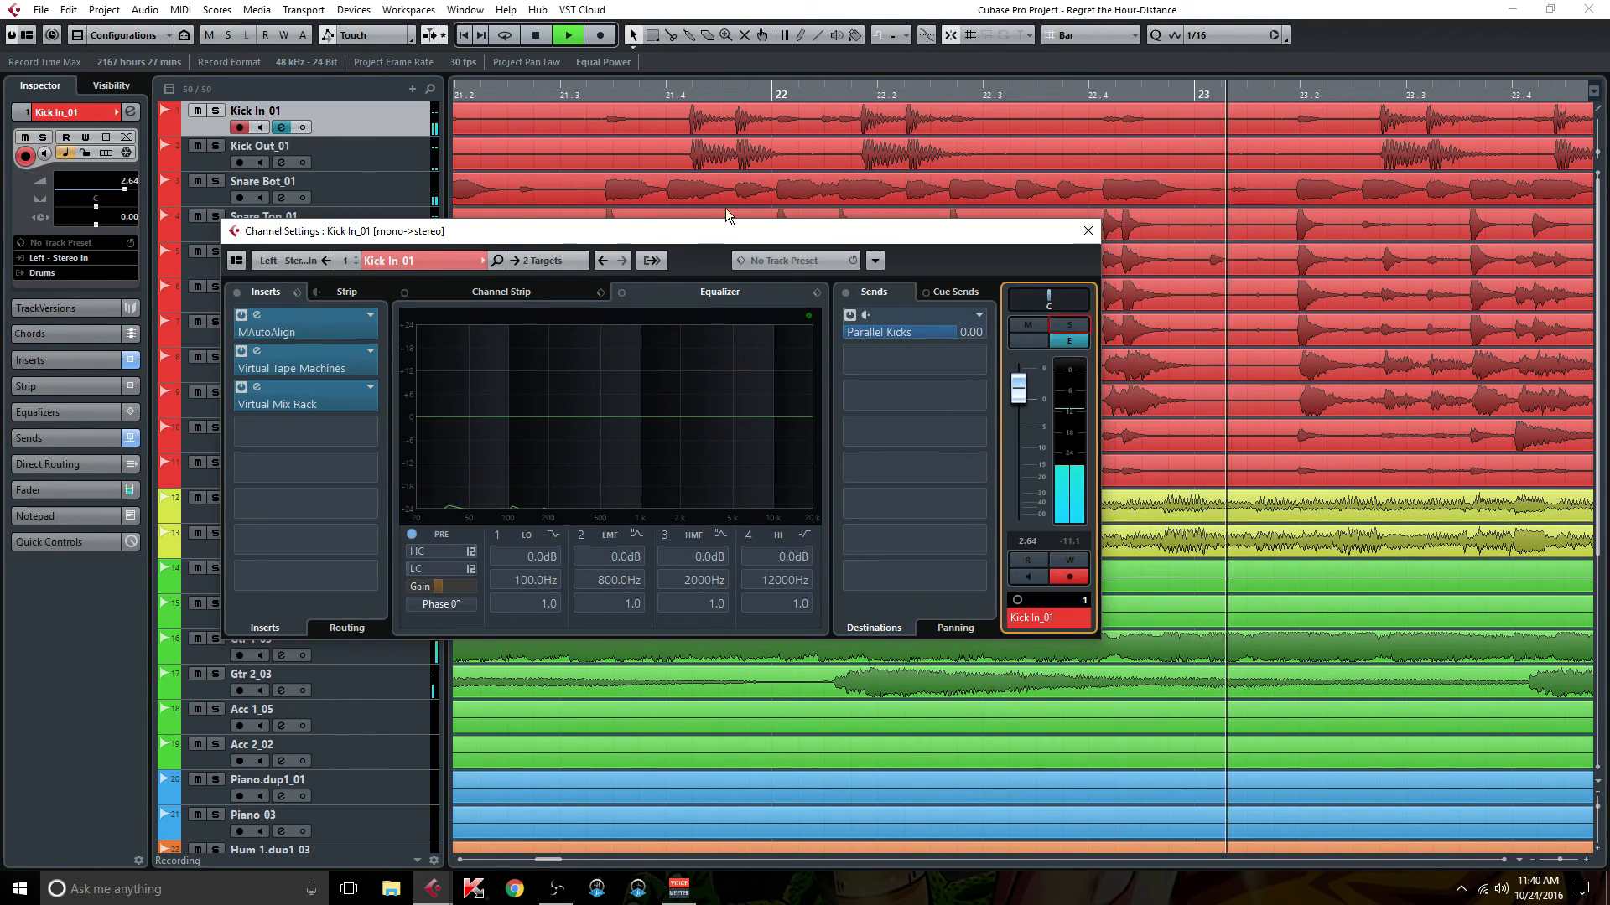
click(526, 292)
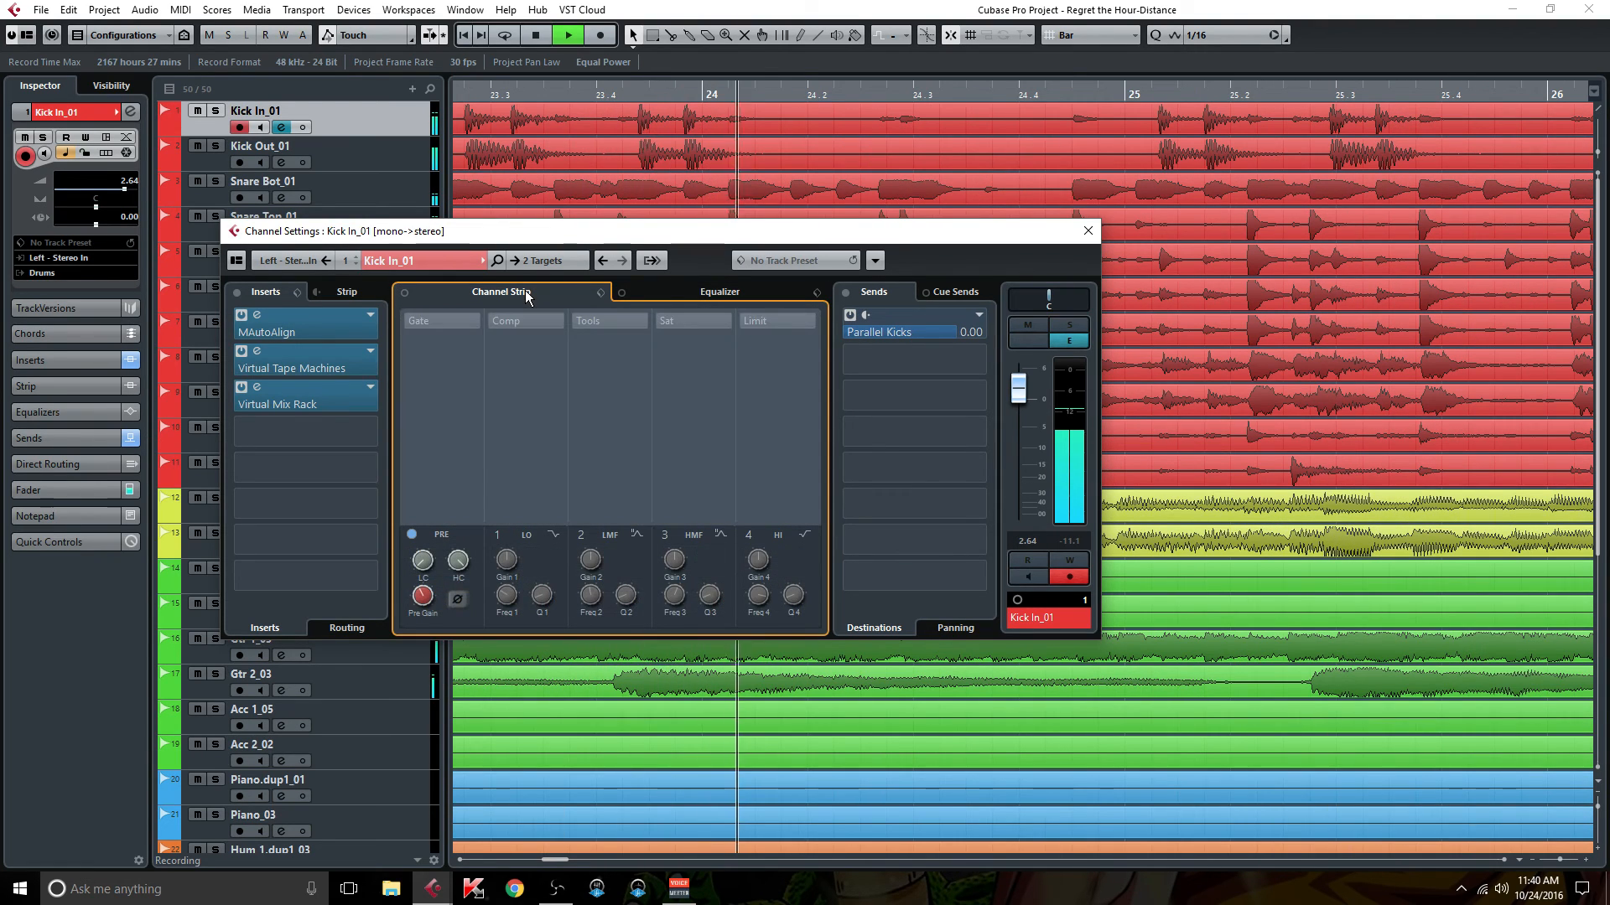
click(723, 323)
click(746, 390)
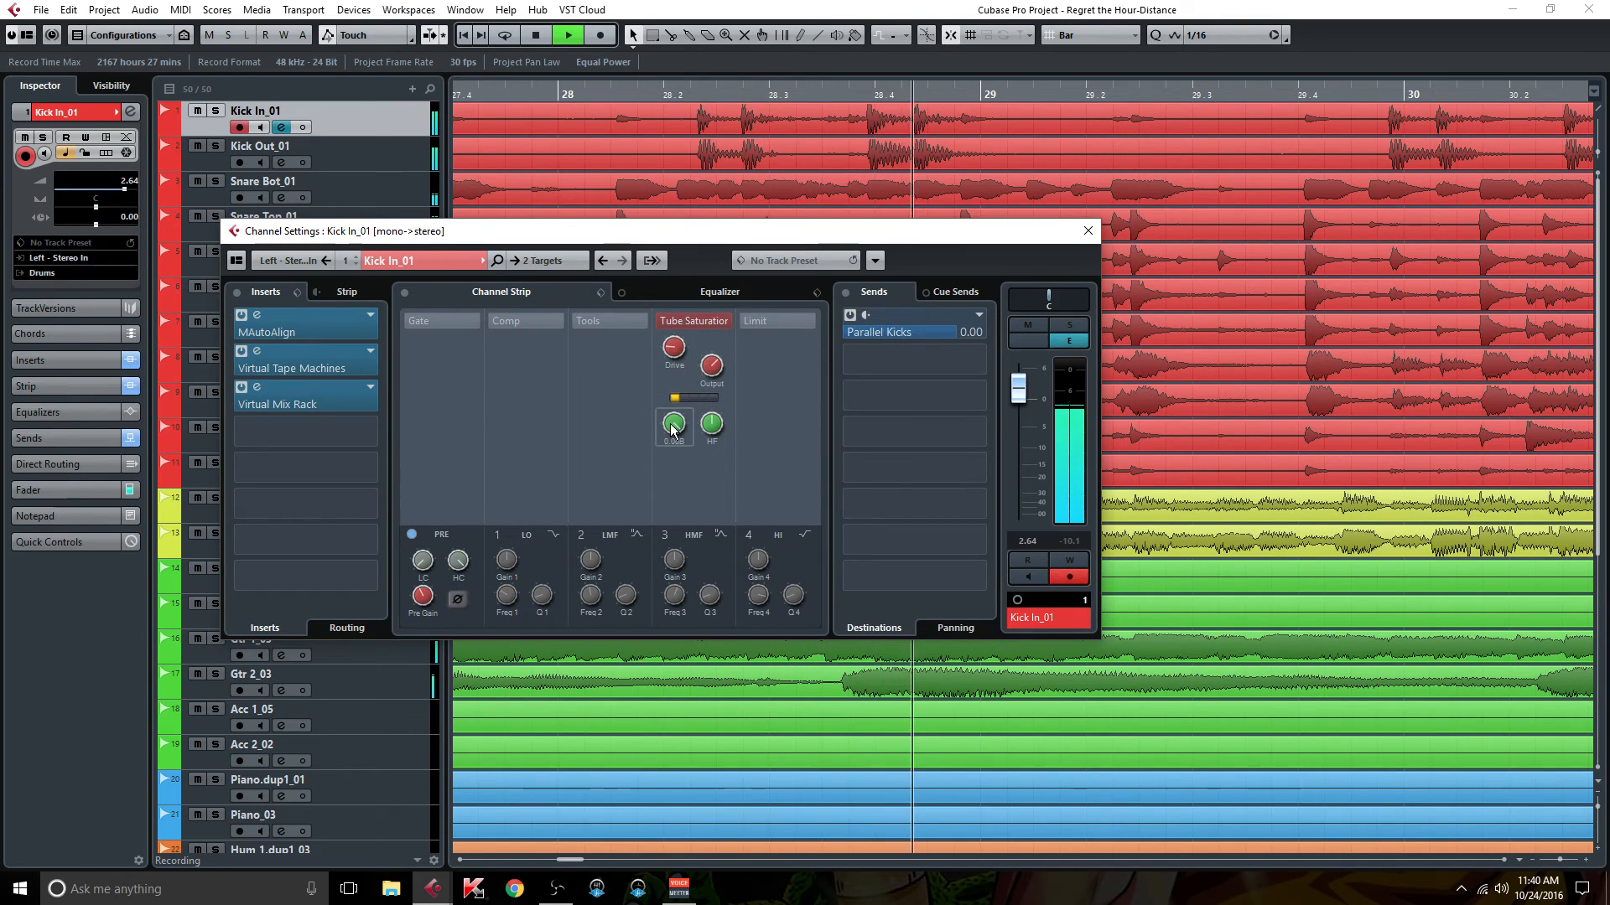
drag(666, 347, 668, 329)
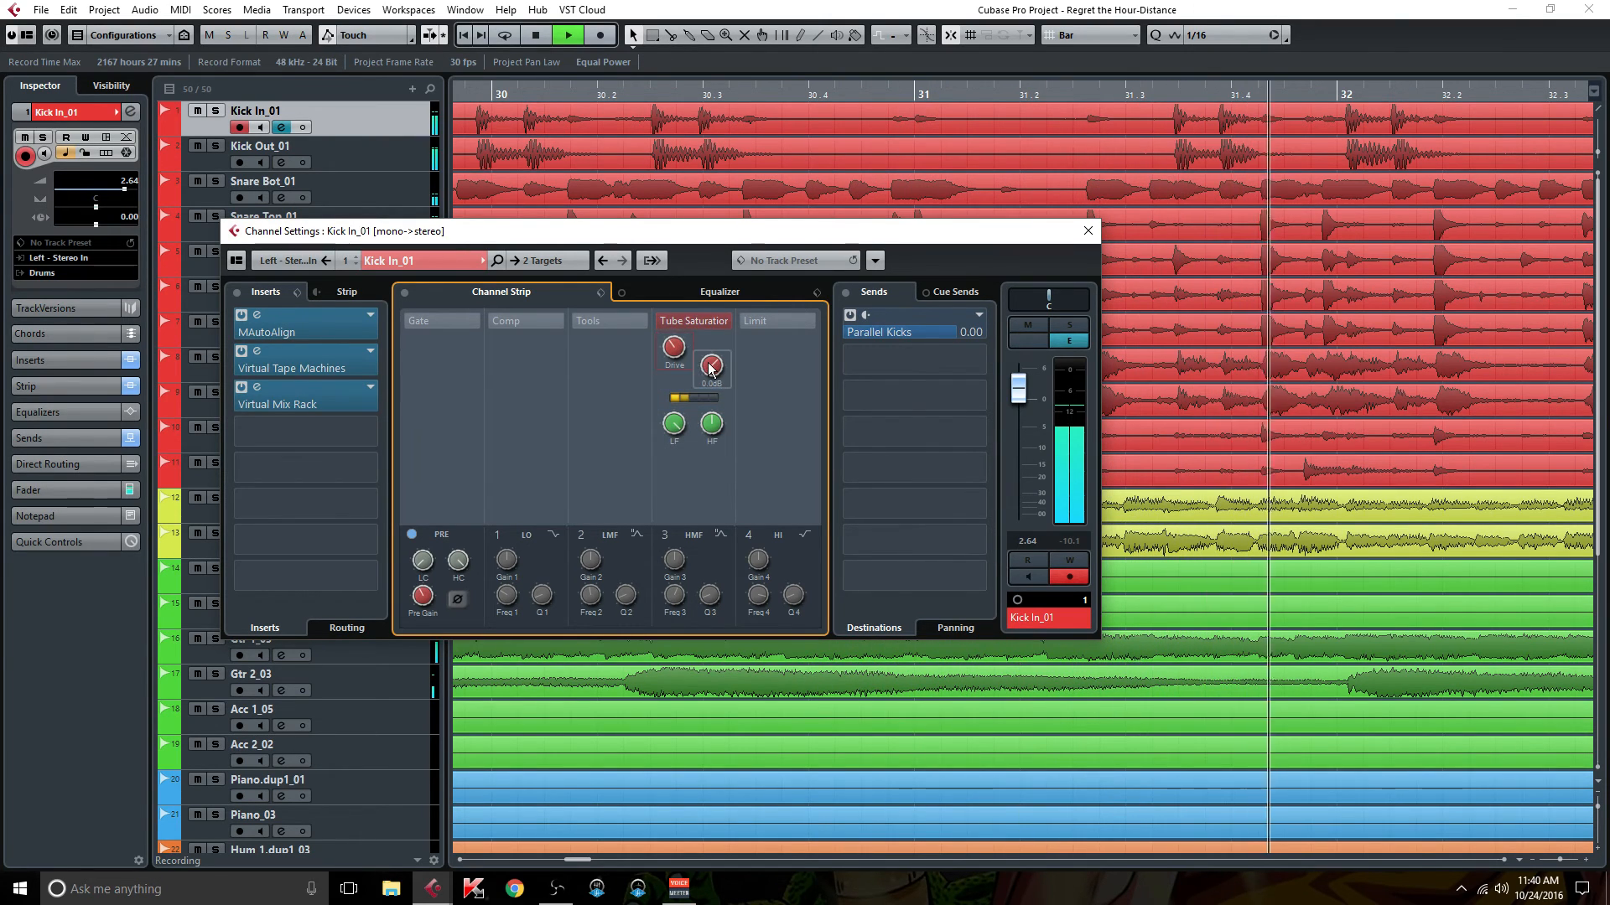
Solo Kick In_01, switch its Tube Saturation off and on to compare, and return the track to the full mix
click(1076, 329)
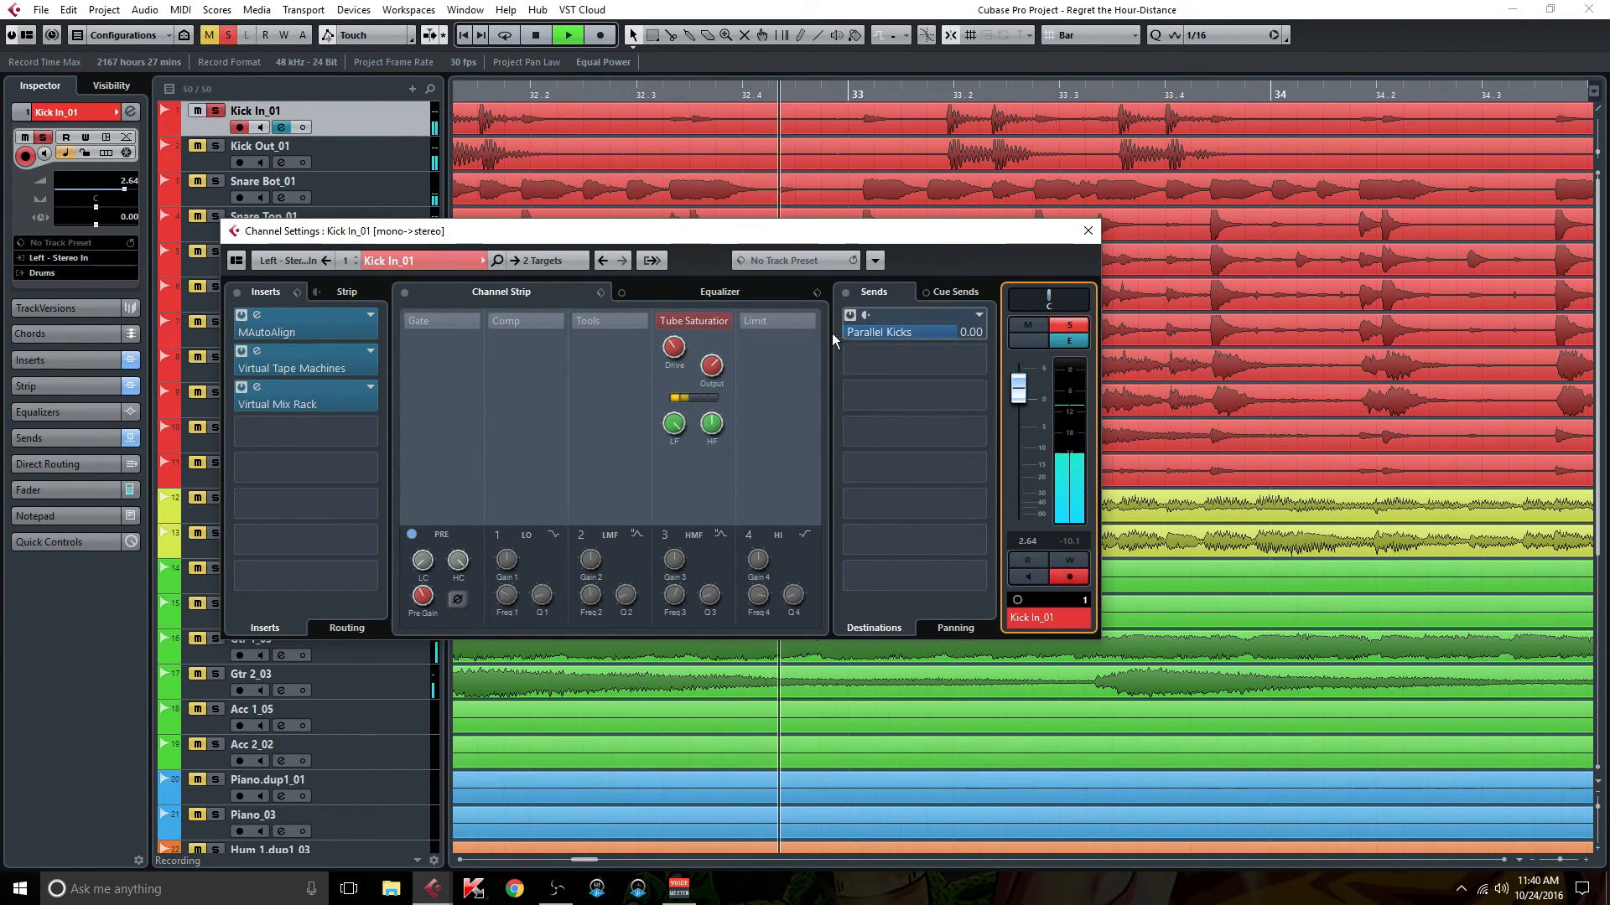
click(664, 320)
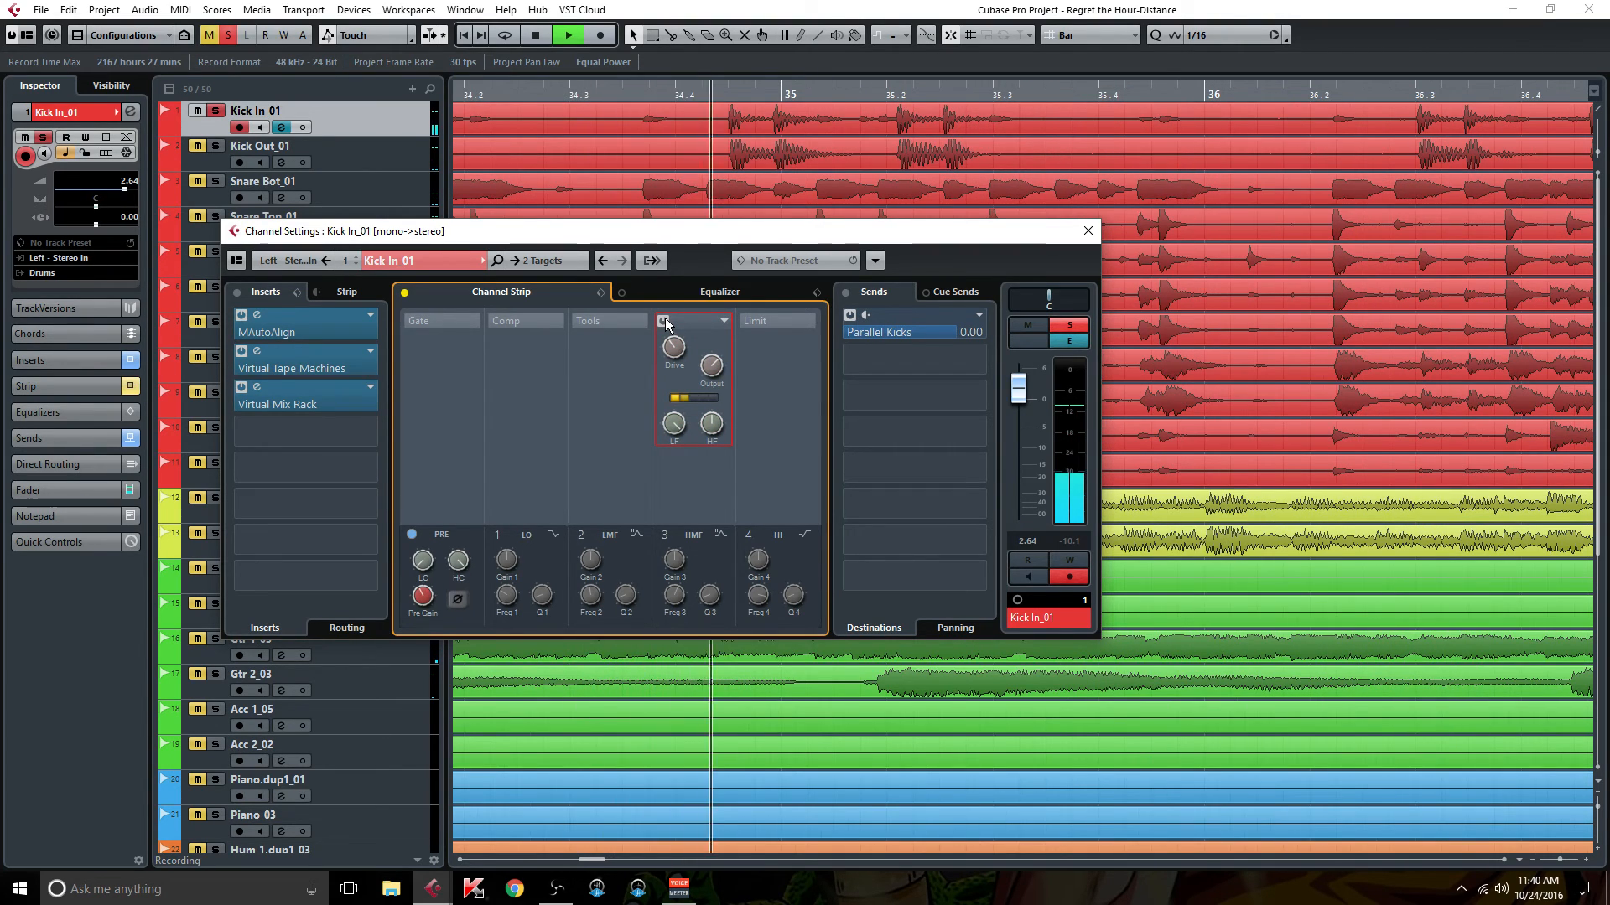
click(664, 320)
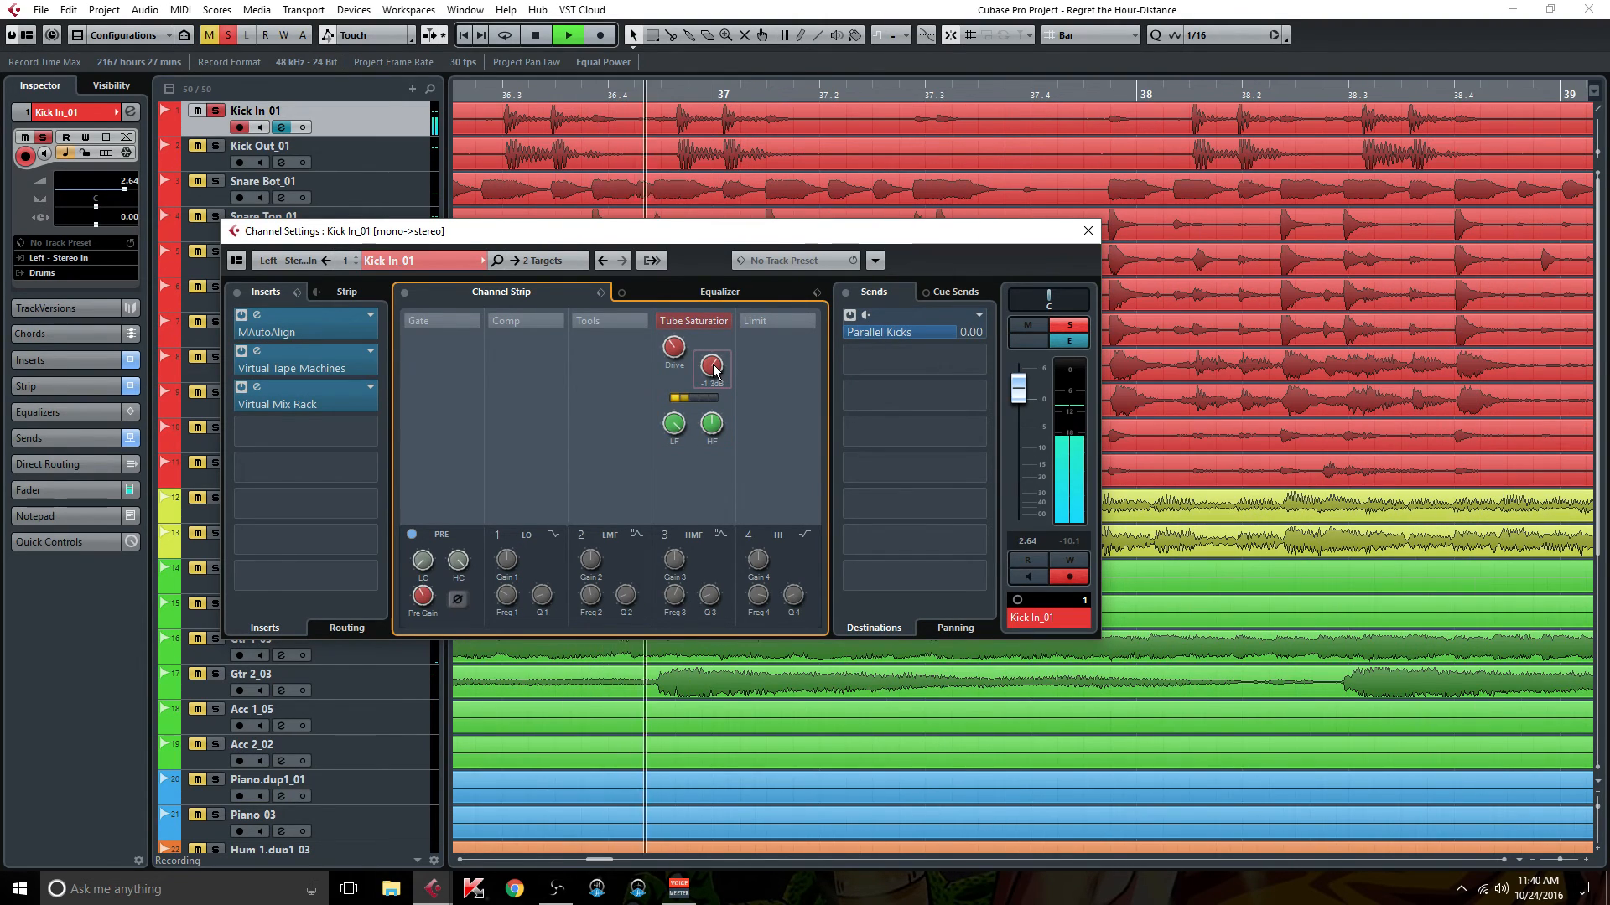
click(1064, 323)
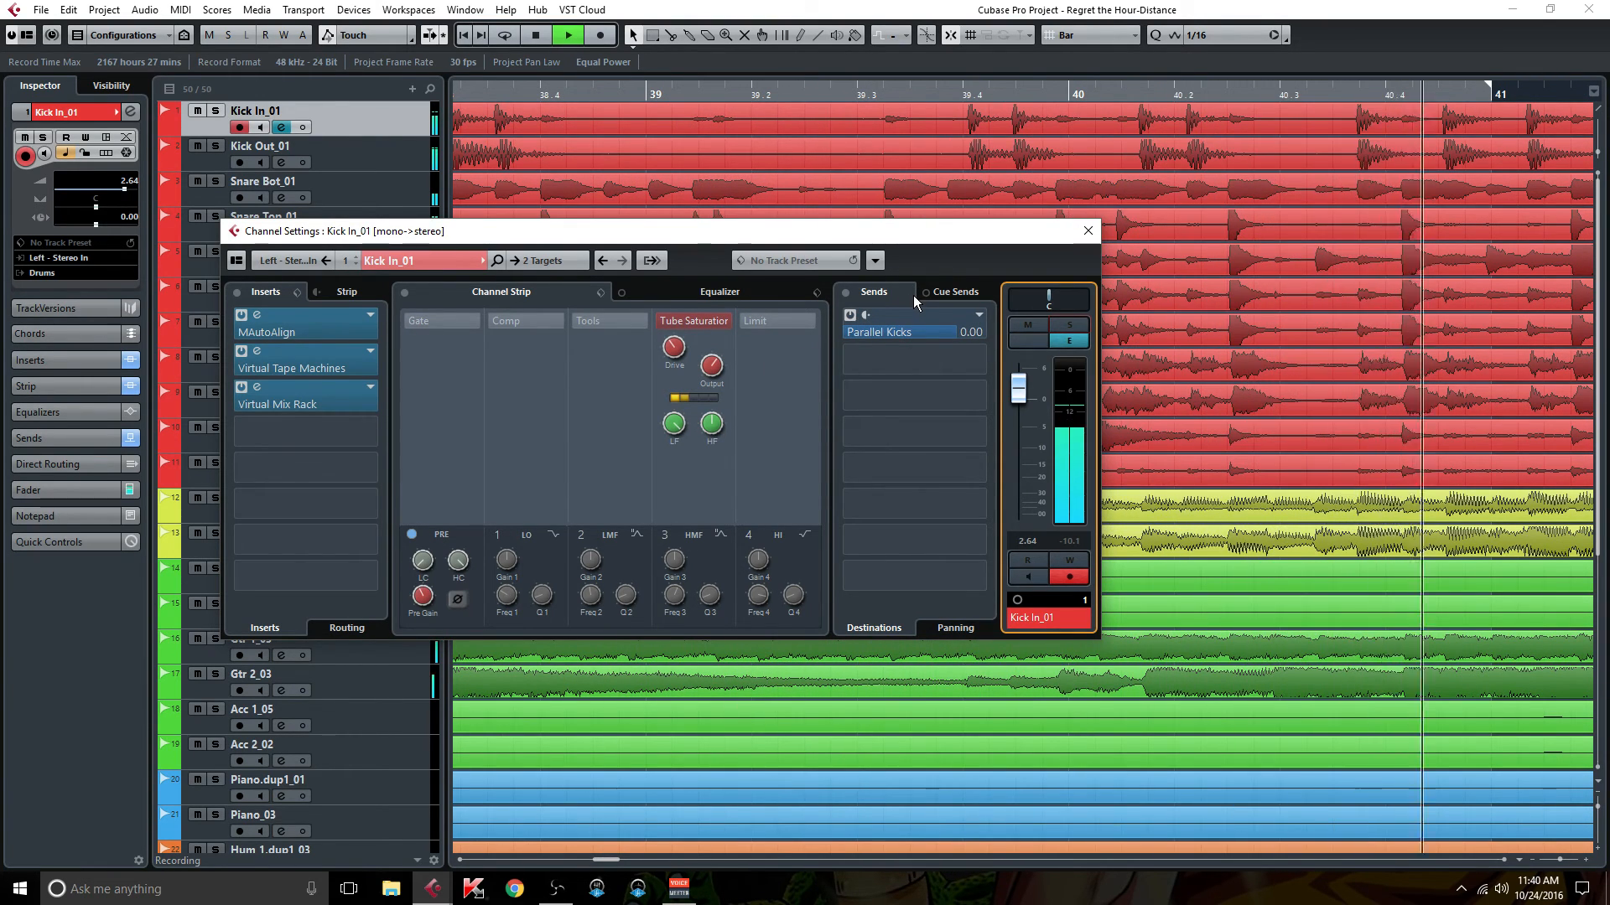
key(space)
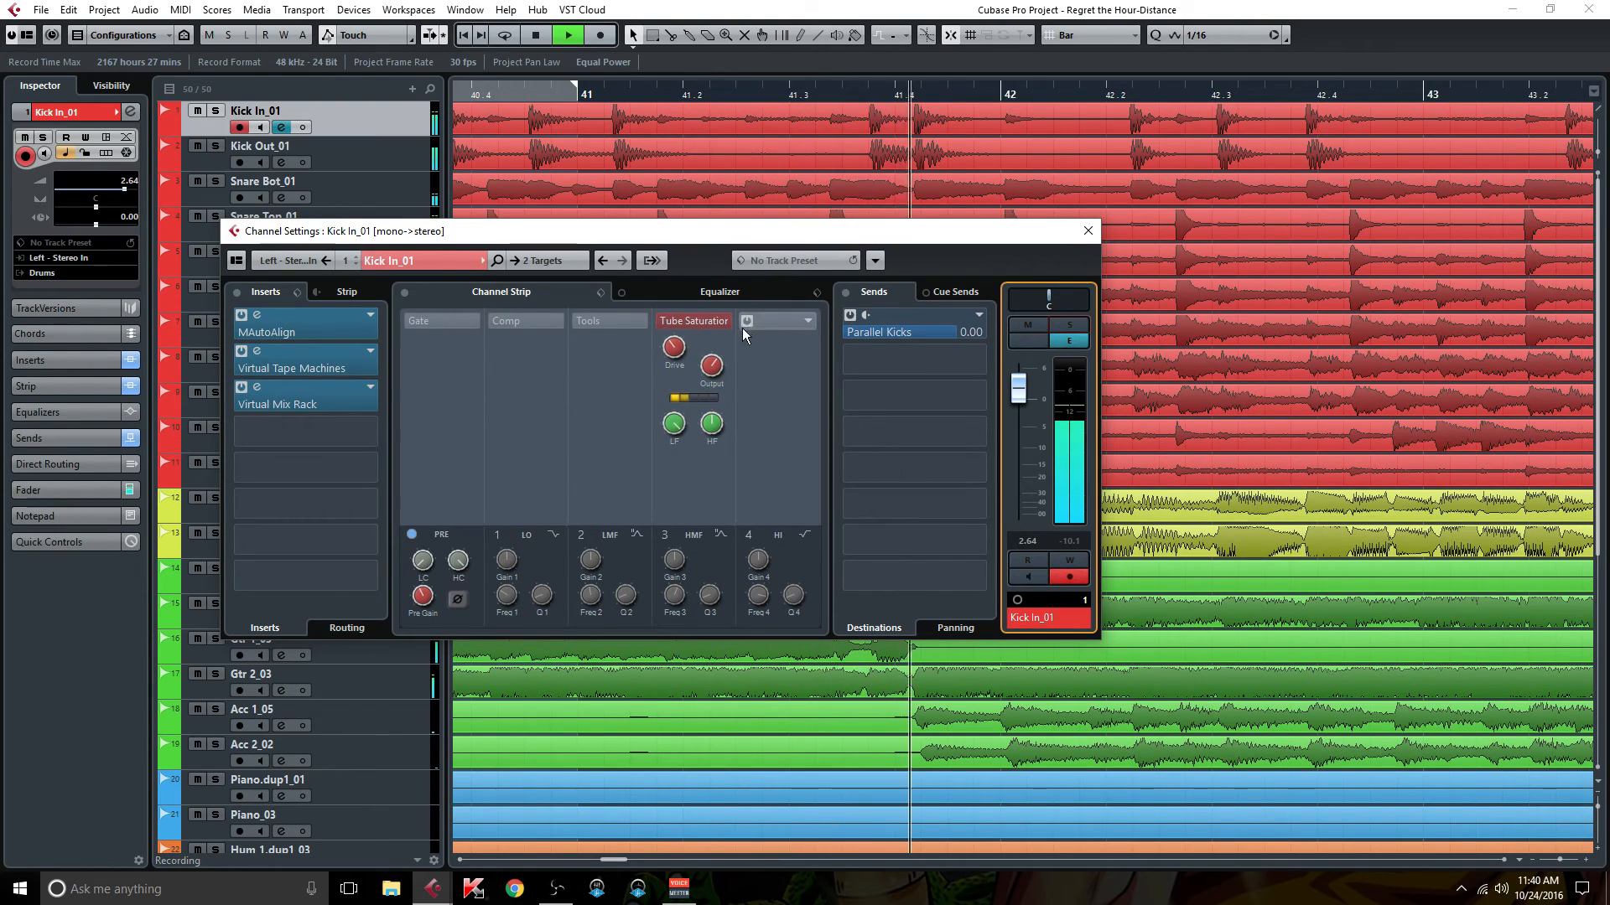
Raise Kick In_01's Tube Saturation drive to 11.8 dB, solo the track and switch the saturation off and on to compare
drag(677, 361, 674, 318)
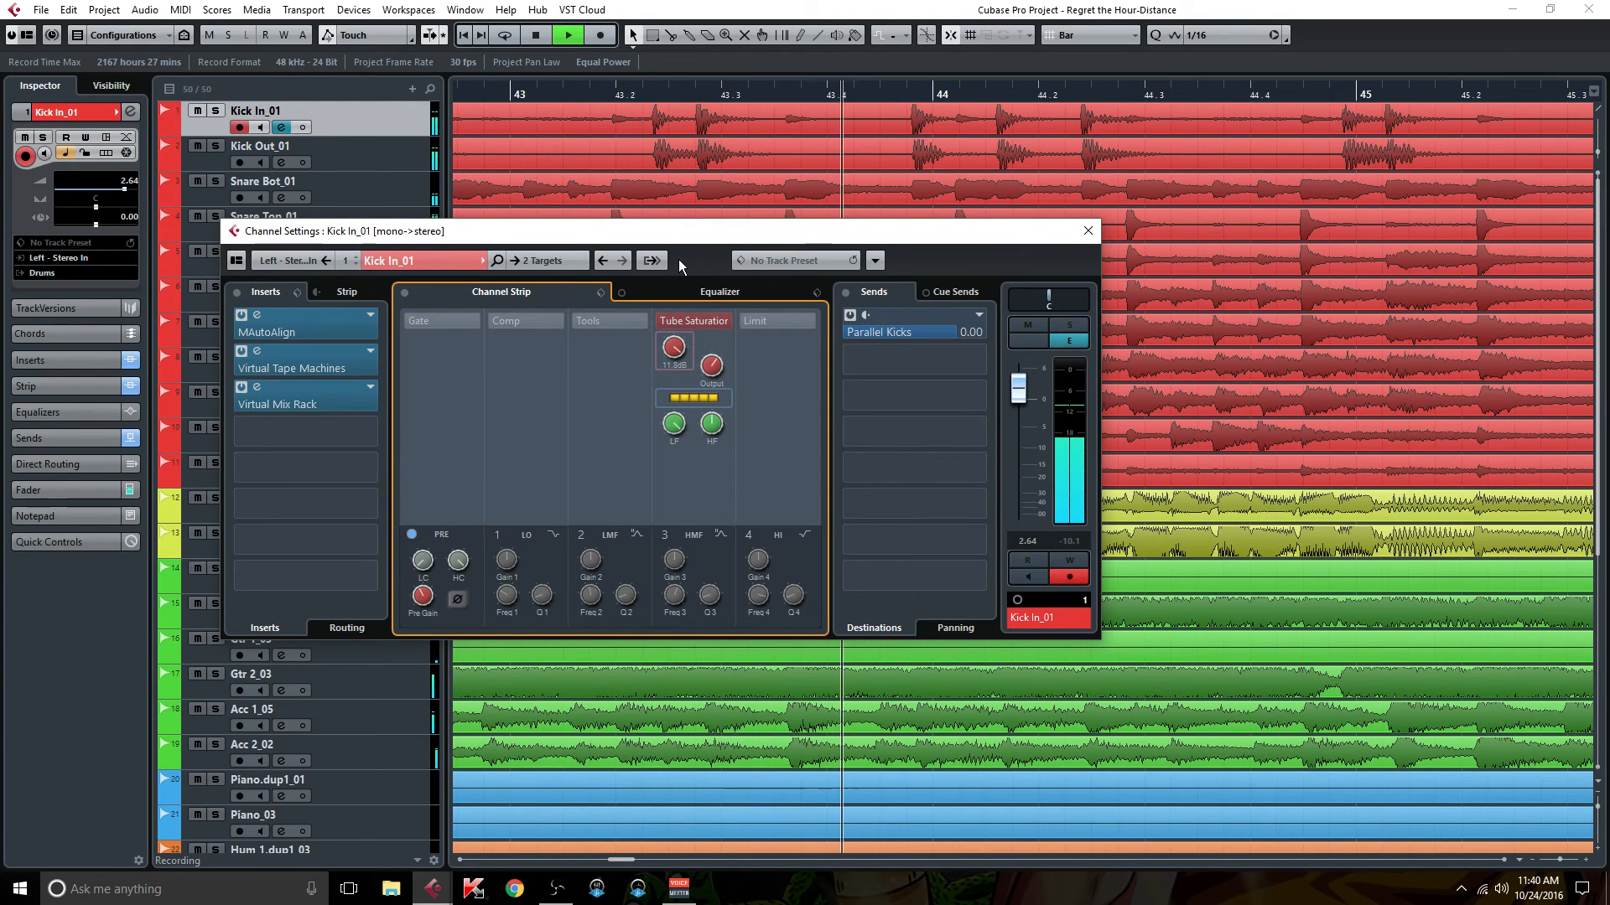
click(1079, 324)
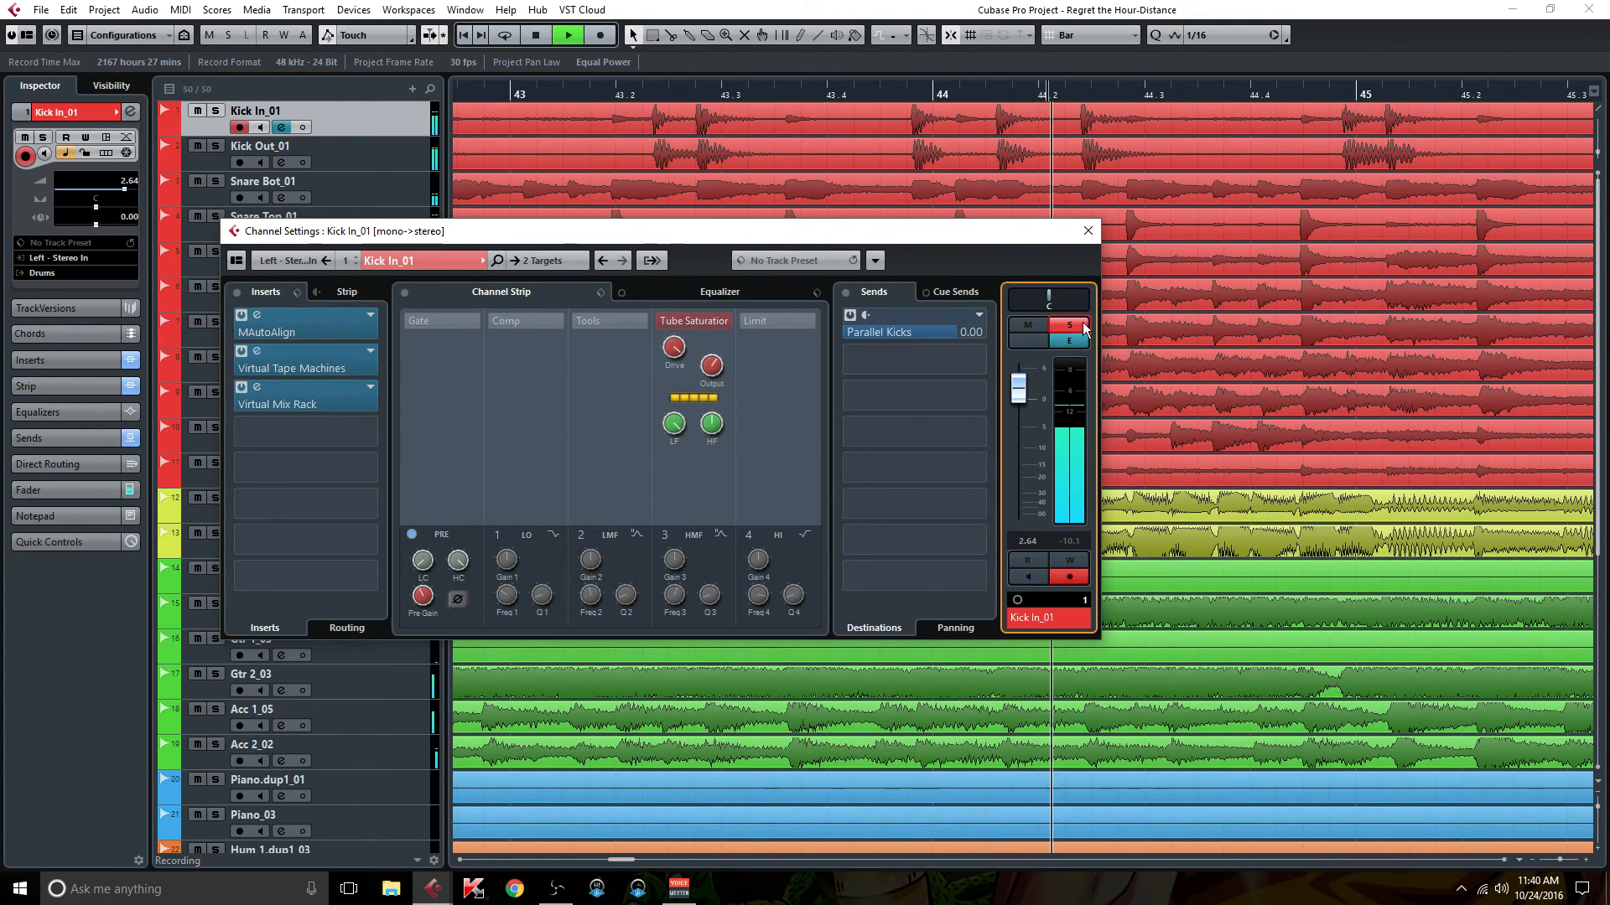
click(662, 320)
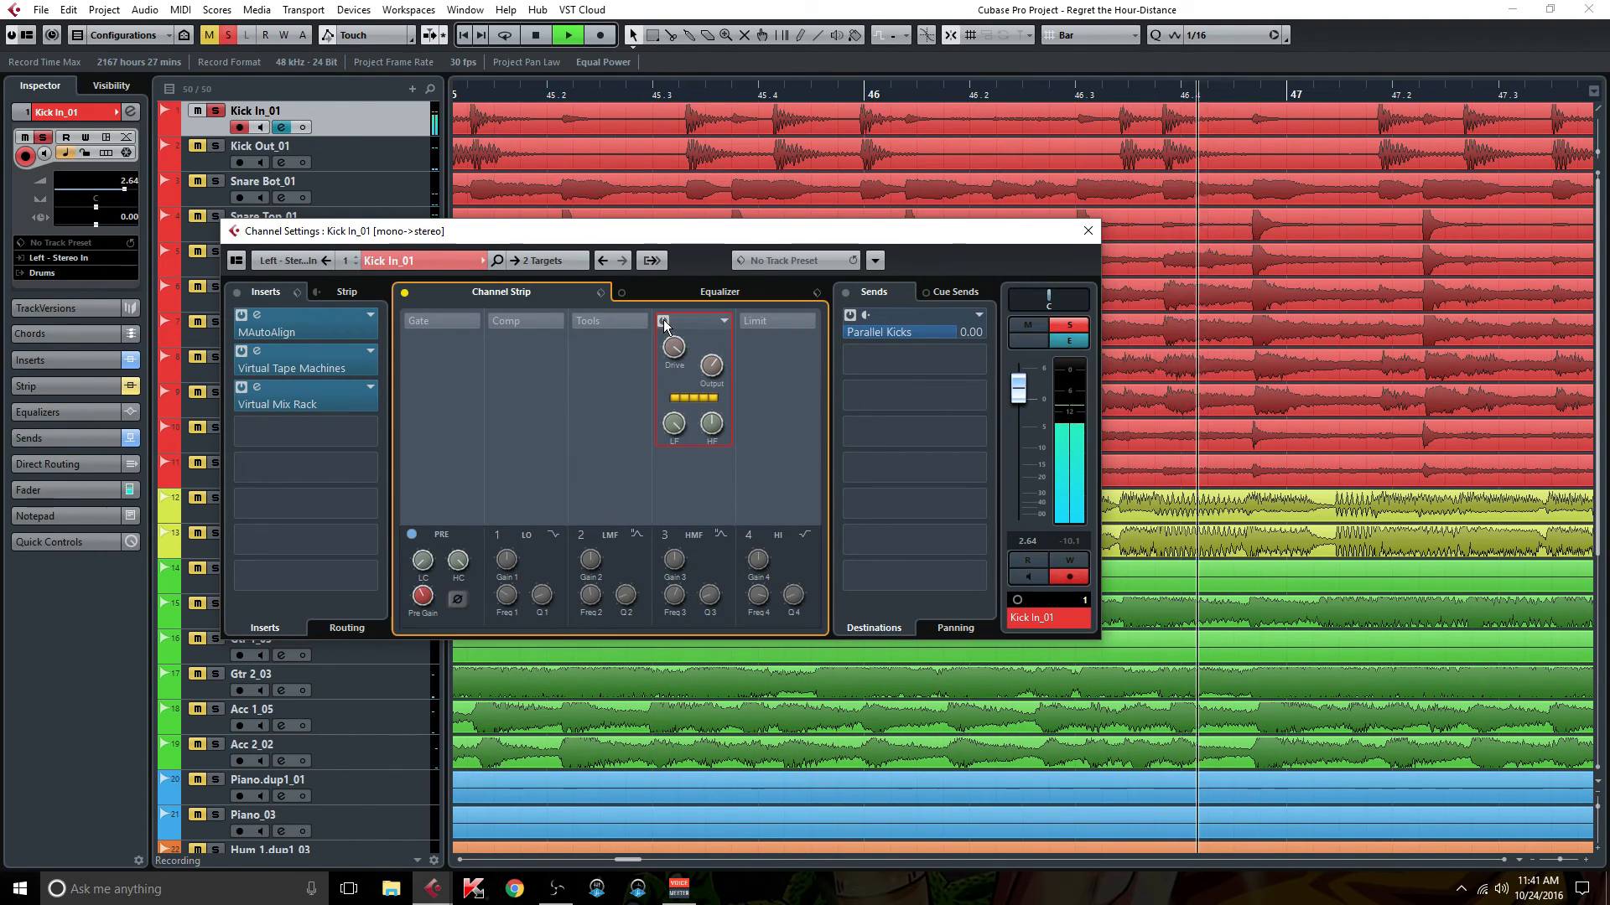
click(662, 321)
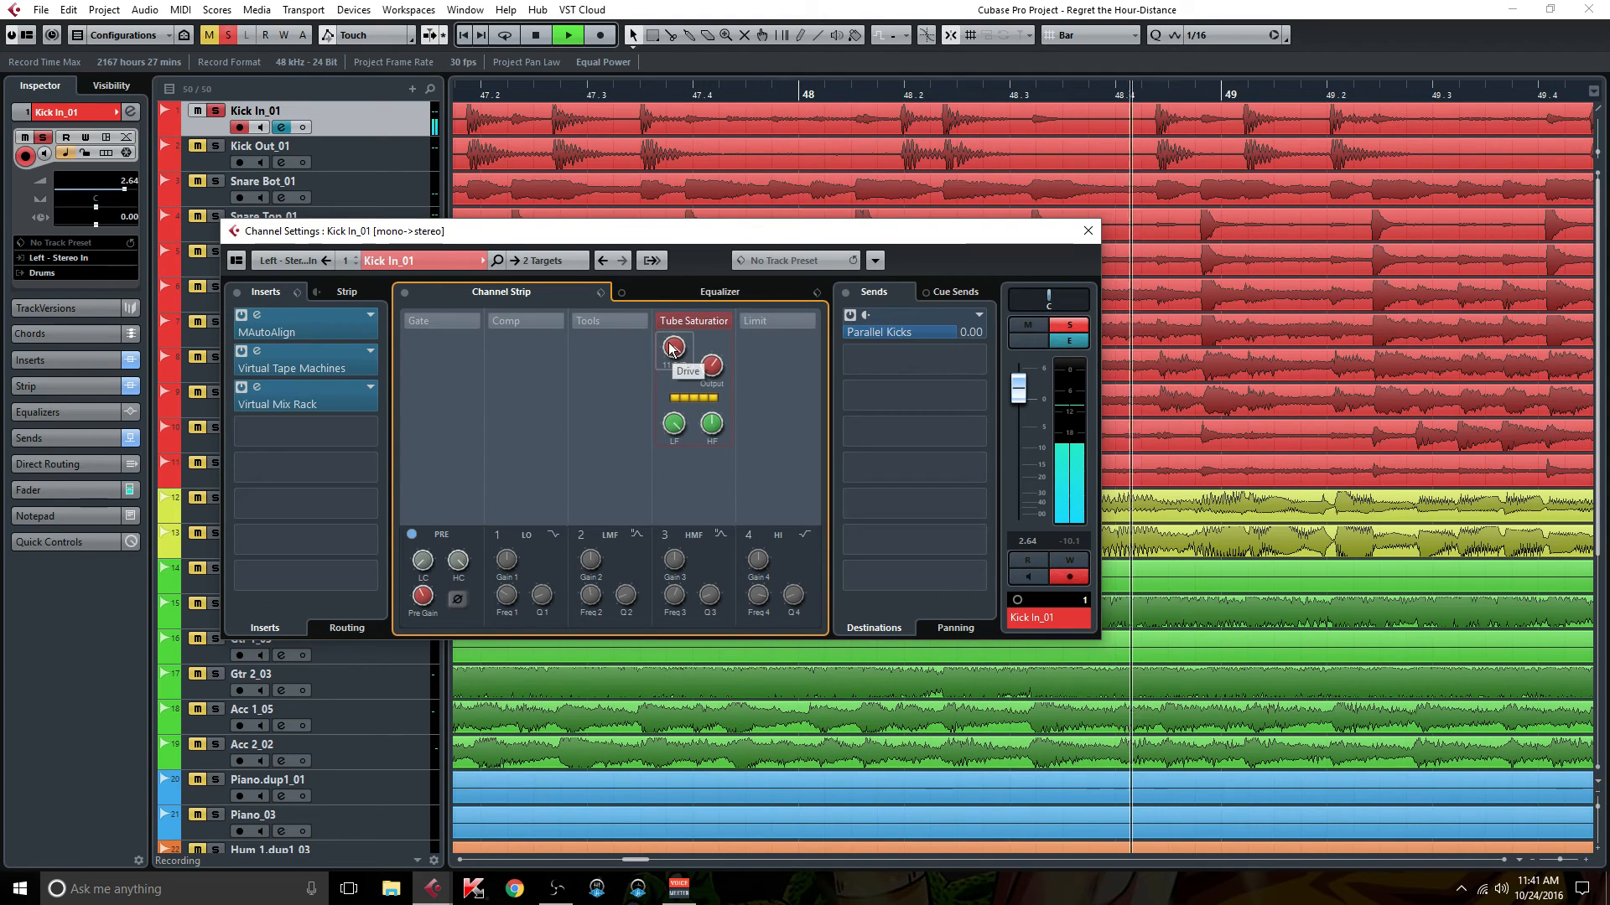
Reduce Kick In_01's Tube Saturation drive to a light amount, fine-tune it in the full mix, and close the channel settings
drag(668, 346, 687, 461)
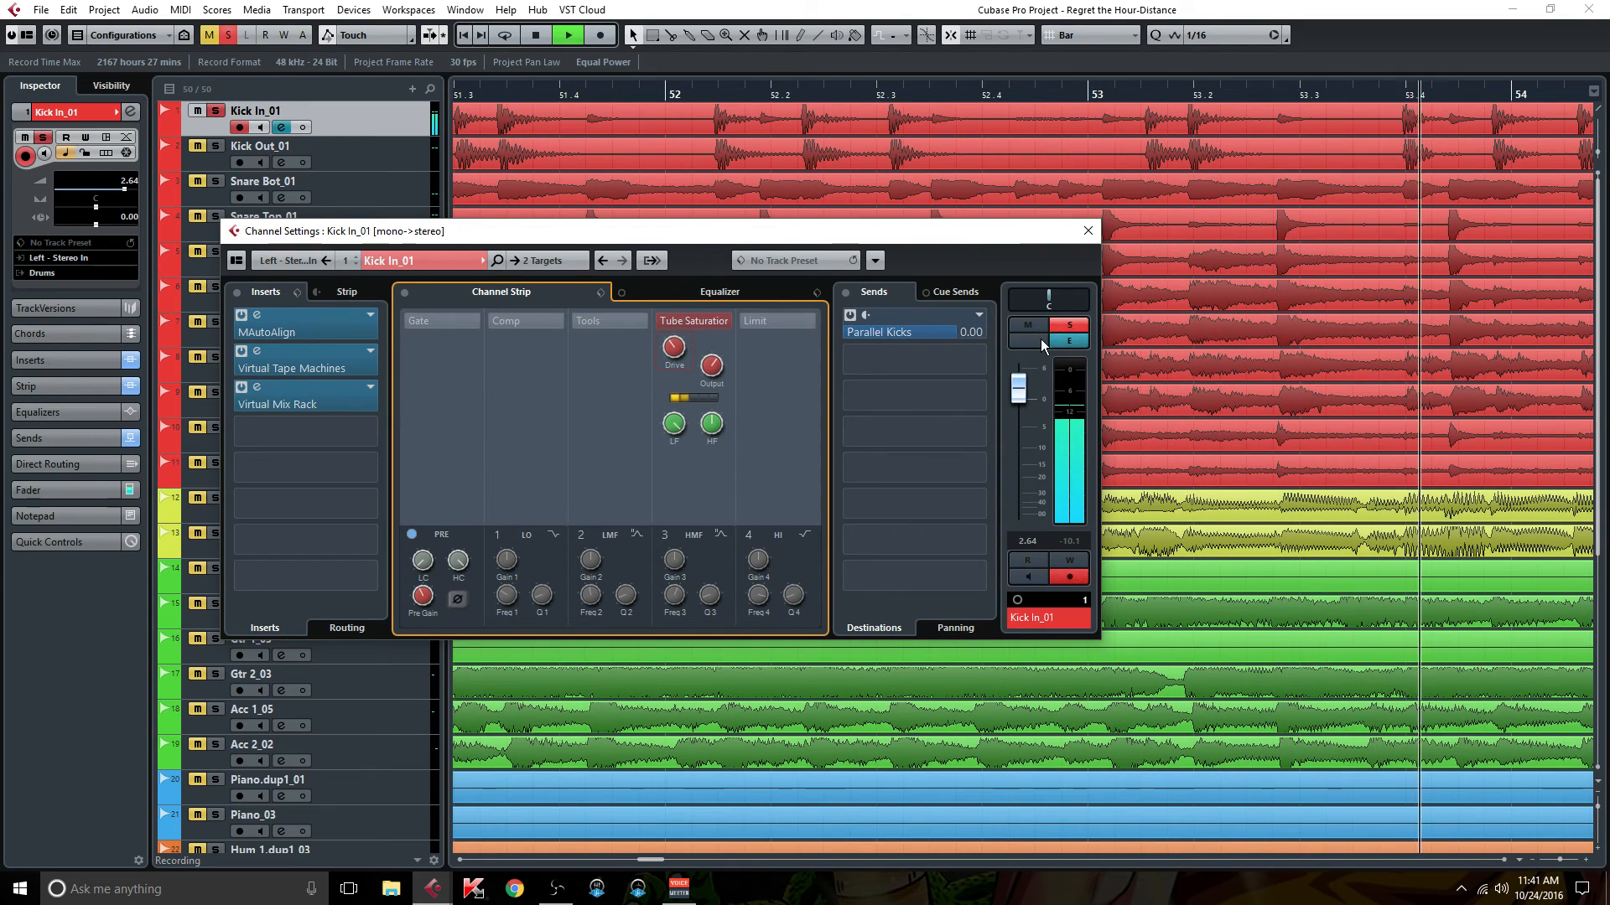
click(1078, 328)
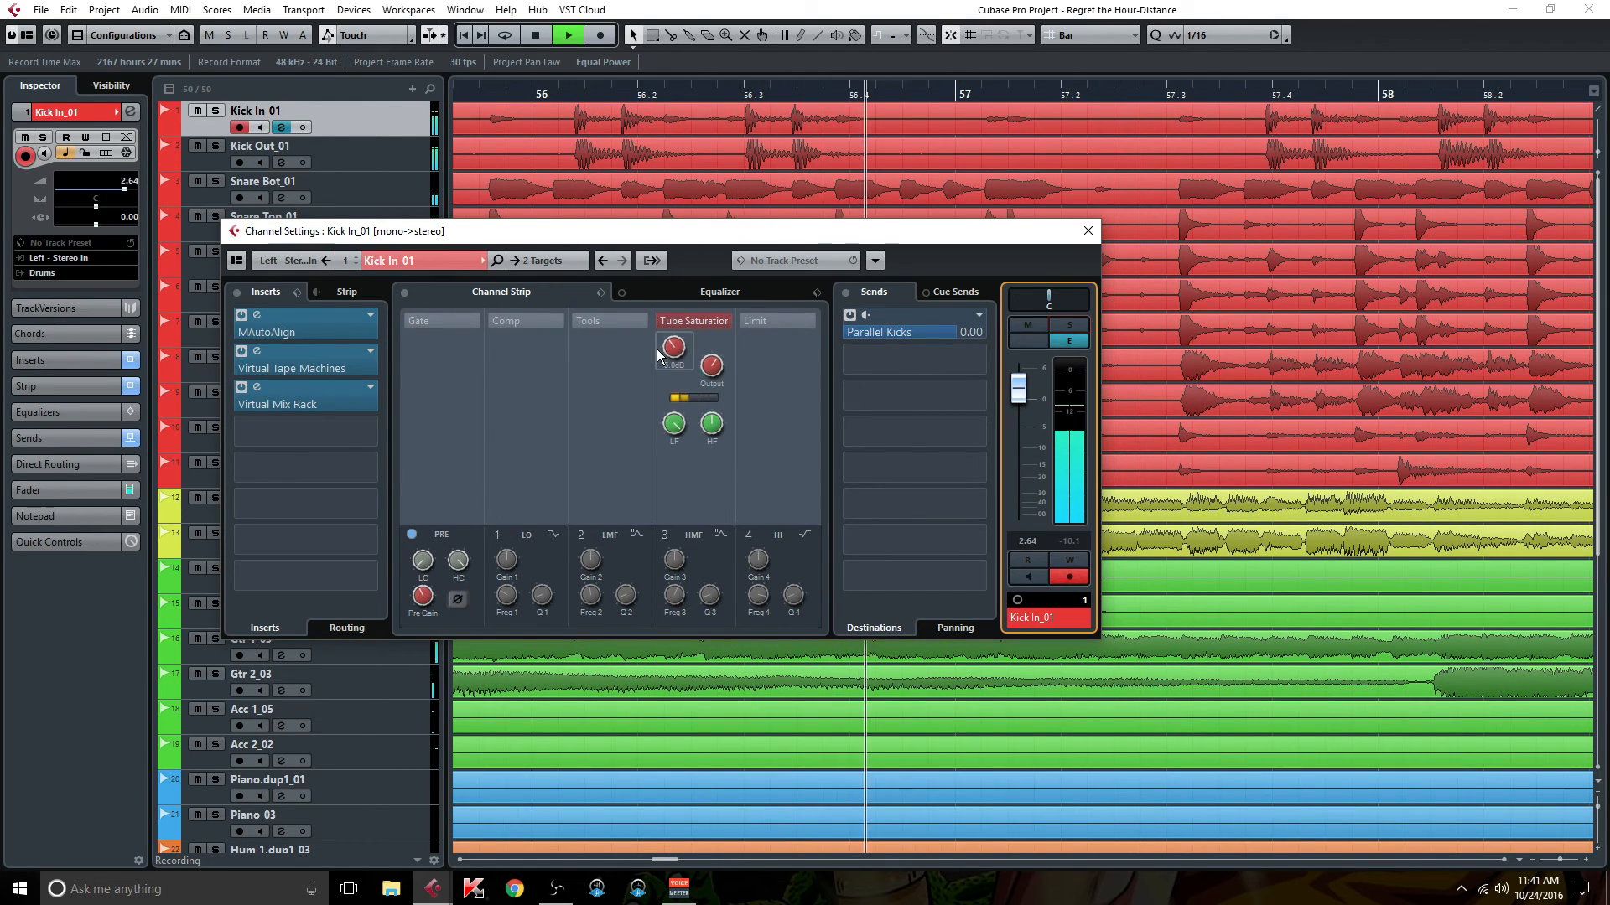
drag(675, 321, 699, 269)
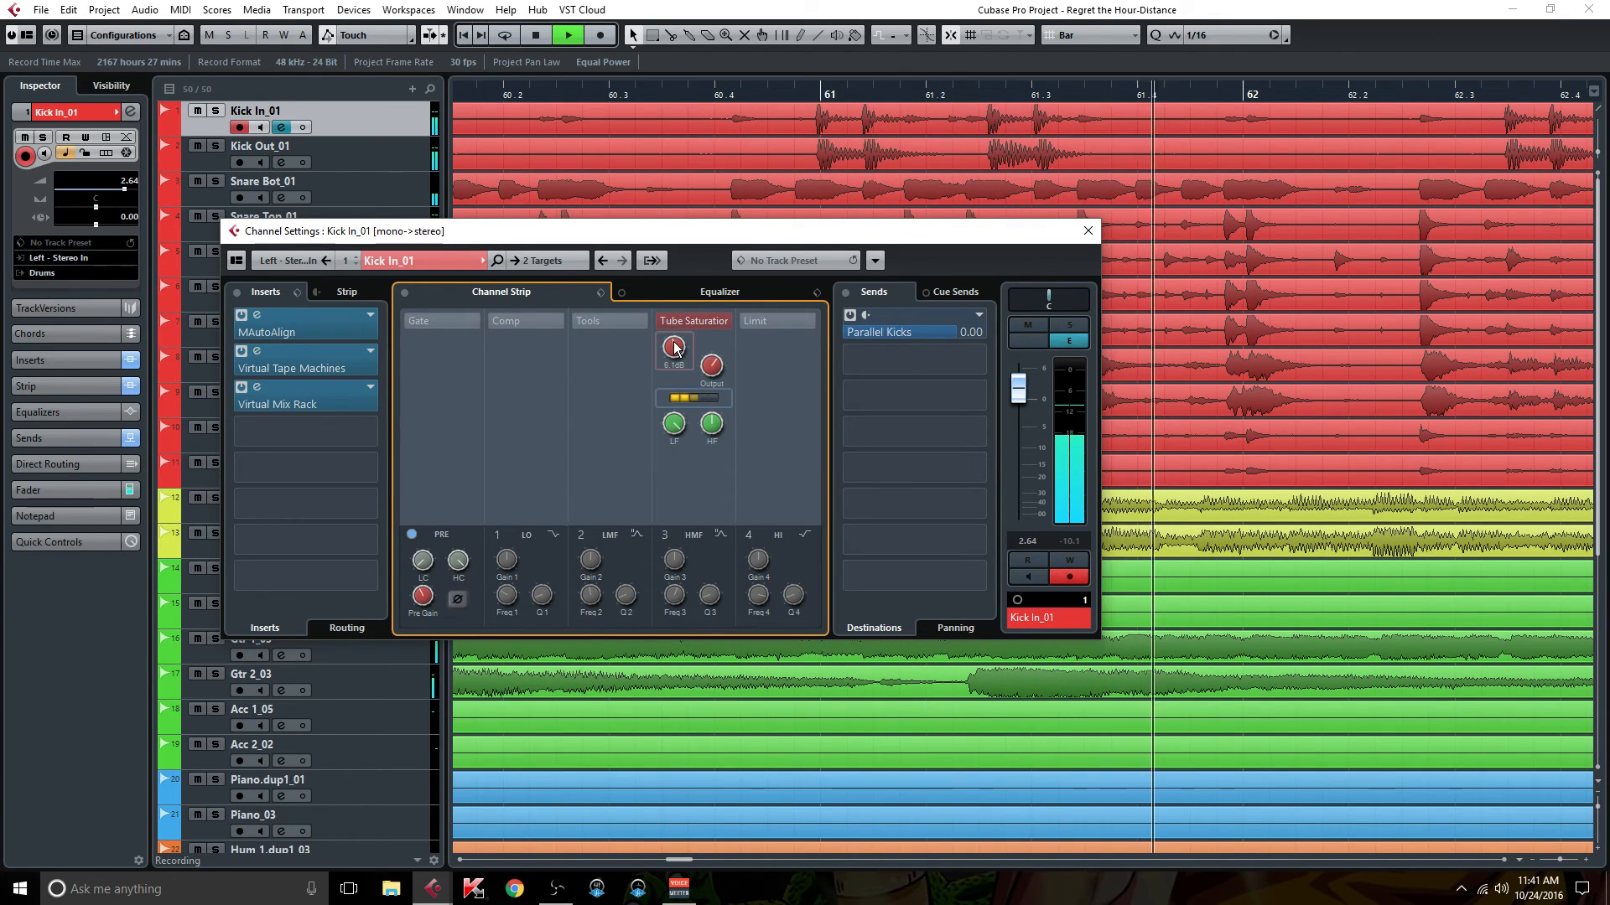
drag(673, 345, 679, 358)
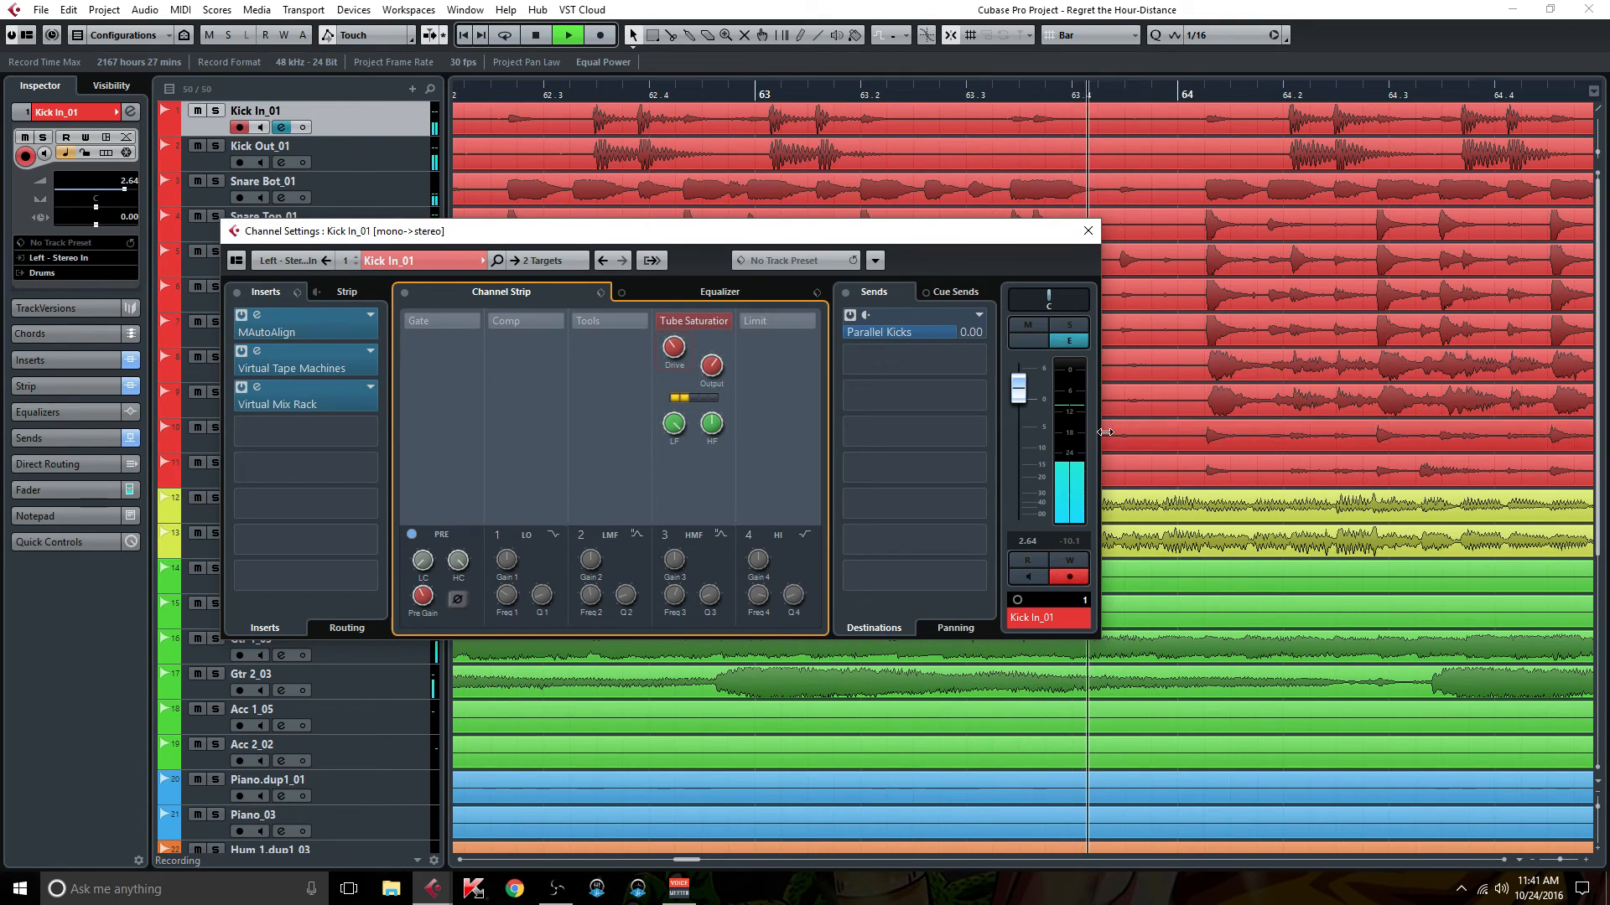
click(1078, 409)
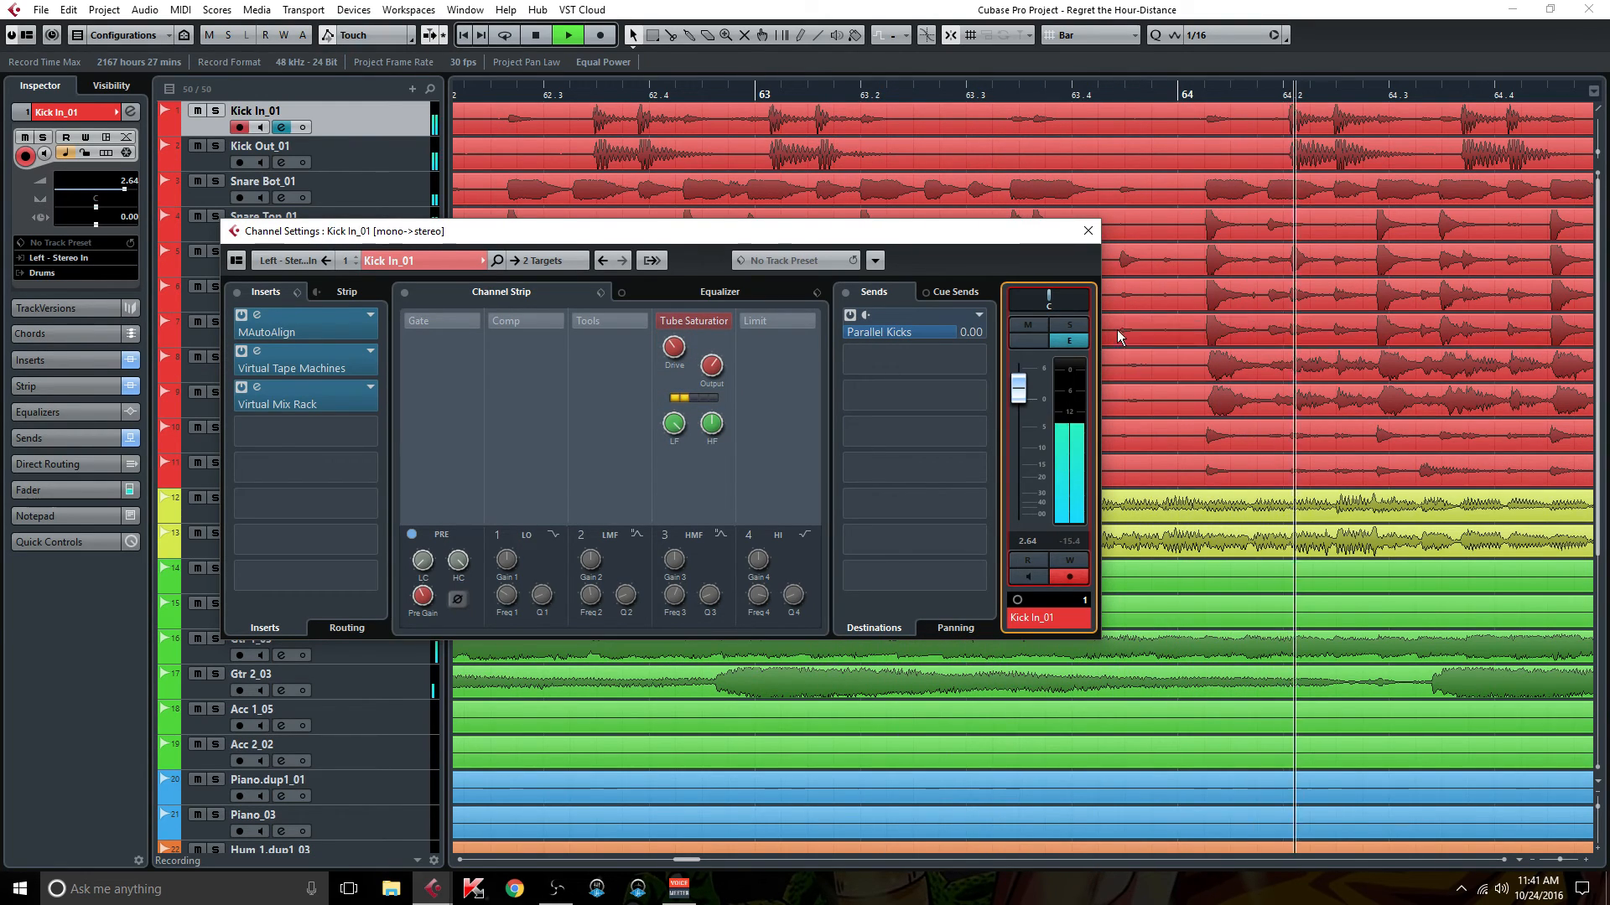
click(1087, 235)
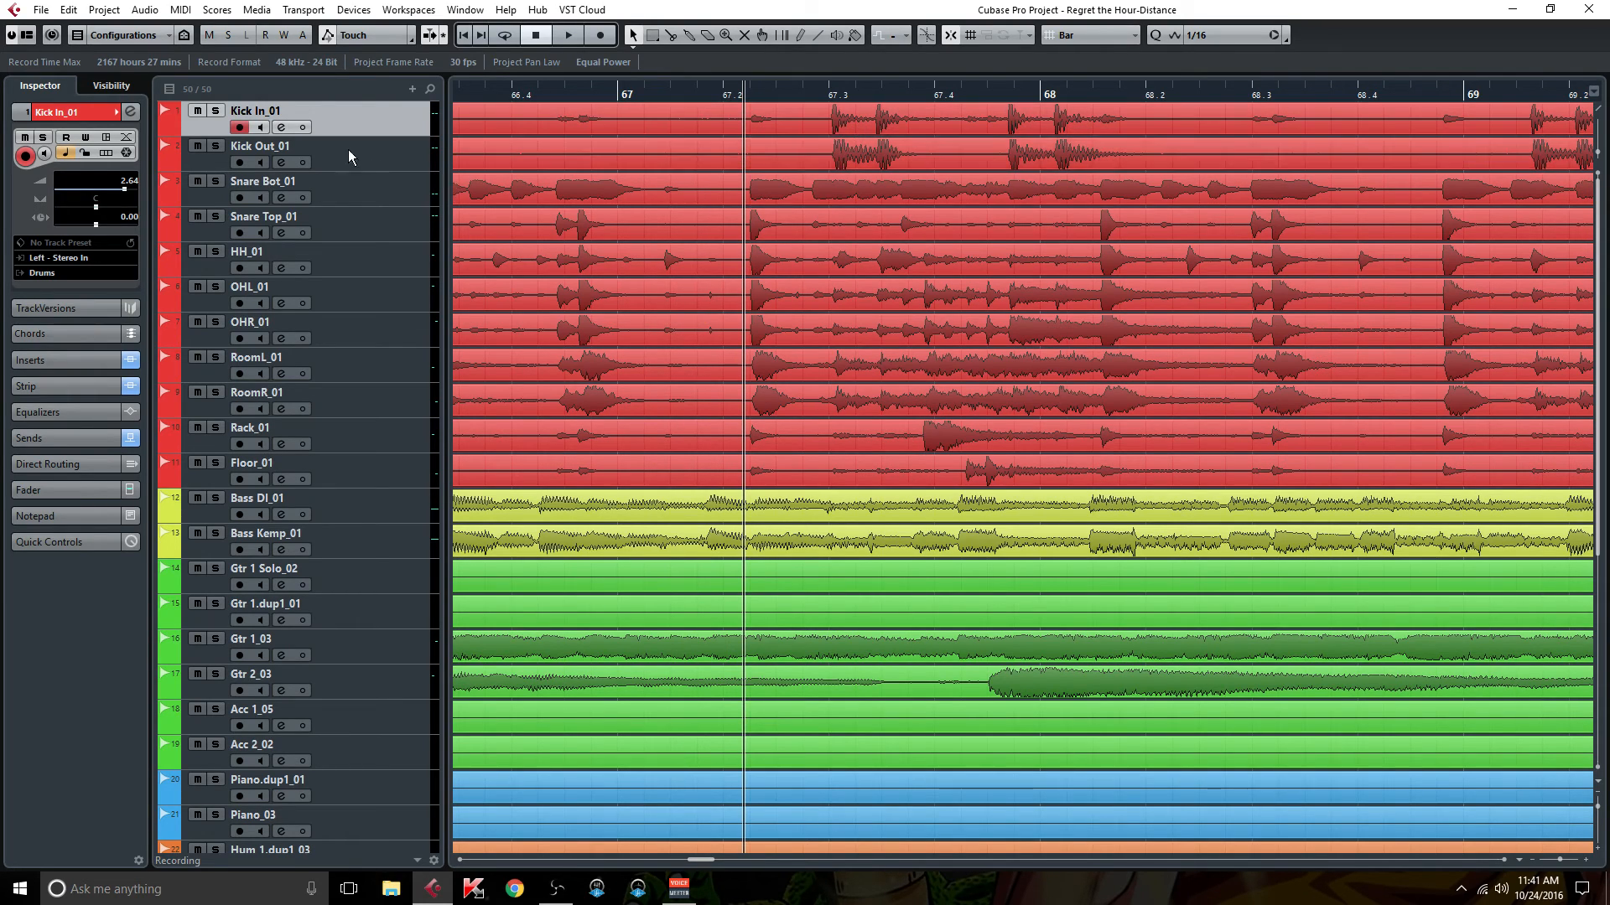
Review the Virtual Tape Machines insert on Kick In_01 and close its plug-in and channel settings windows
click(282, 129)
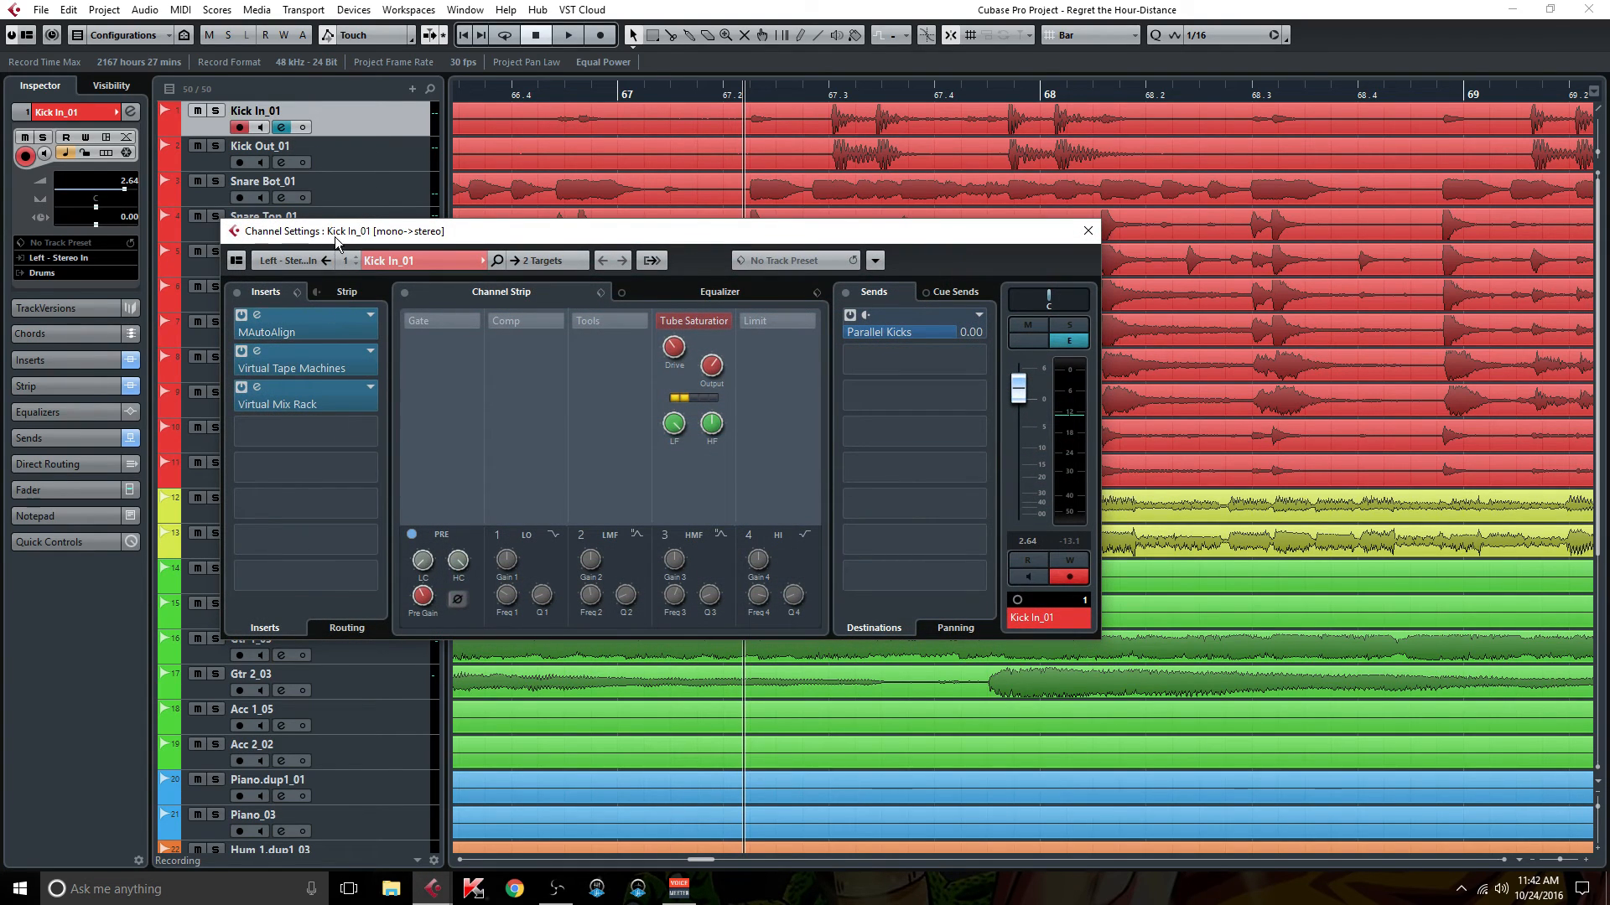
click(281, 369)
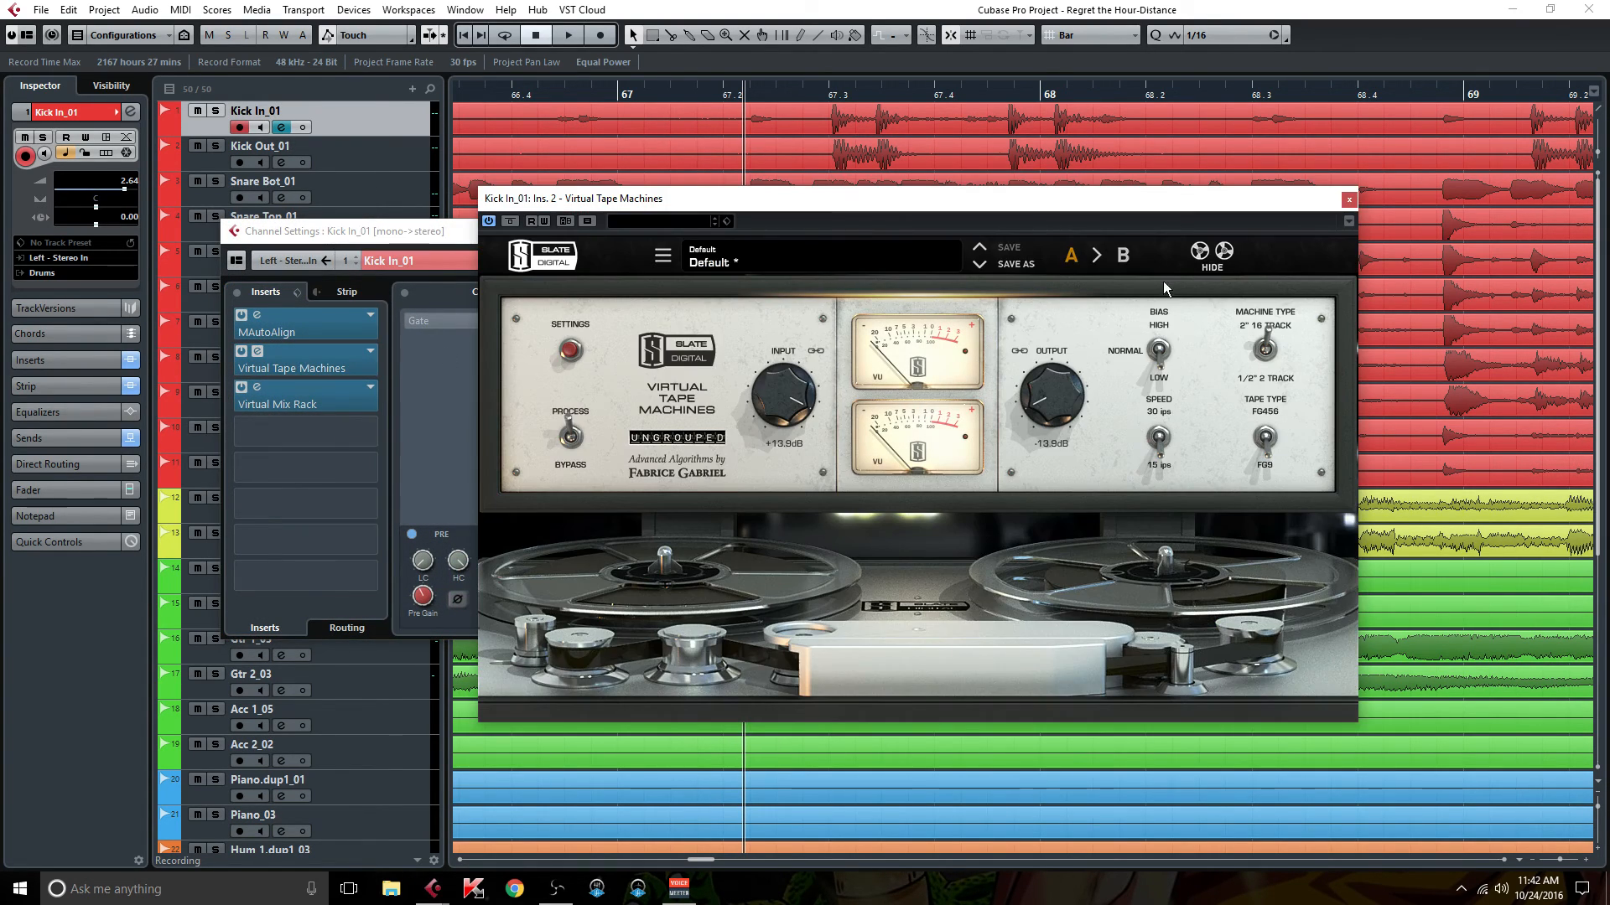
click(1355, 198)
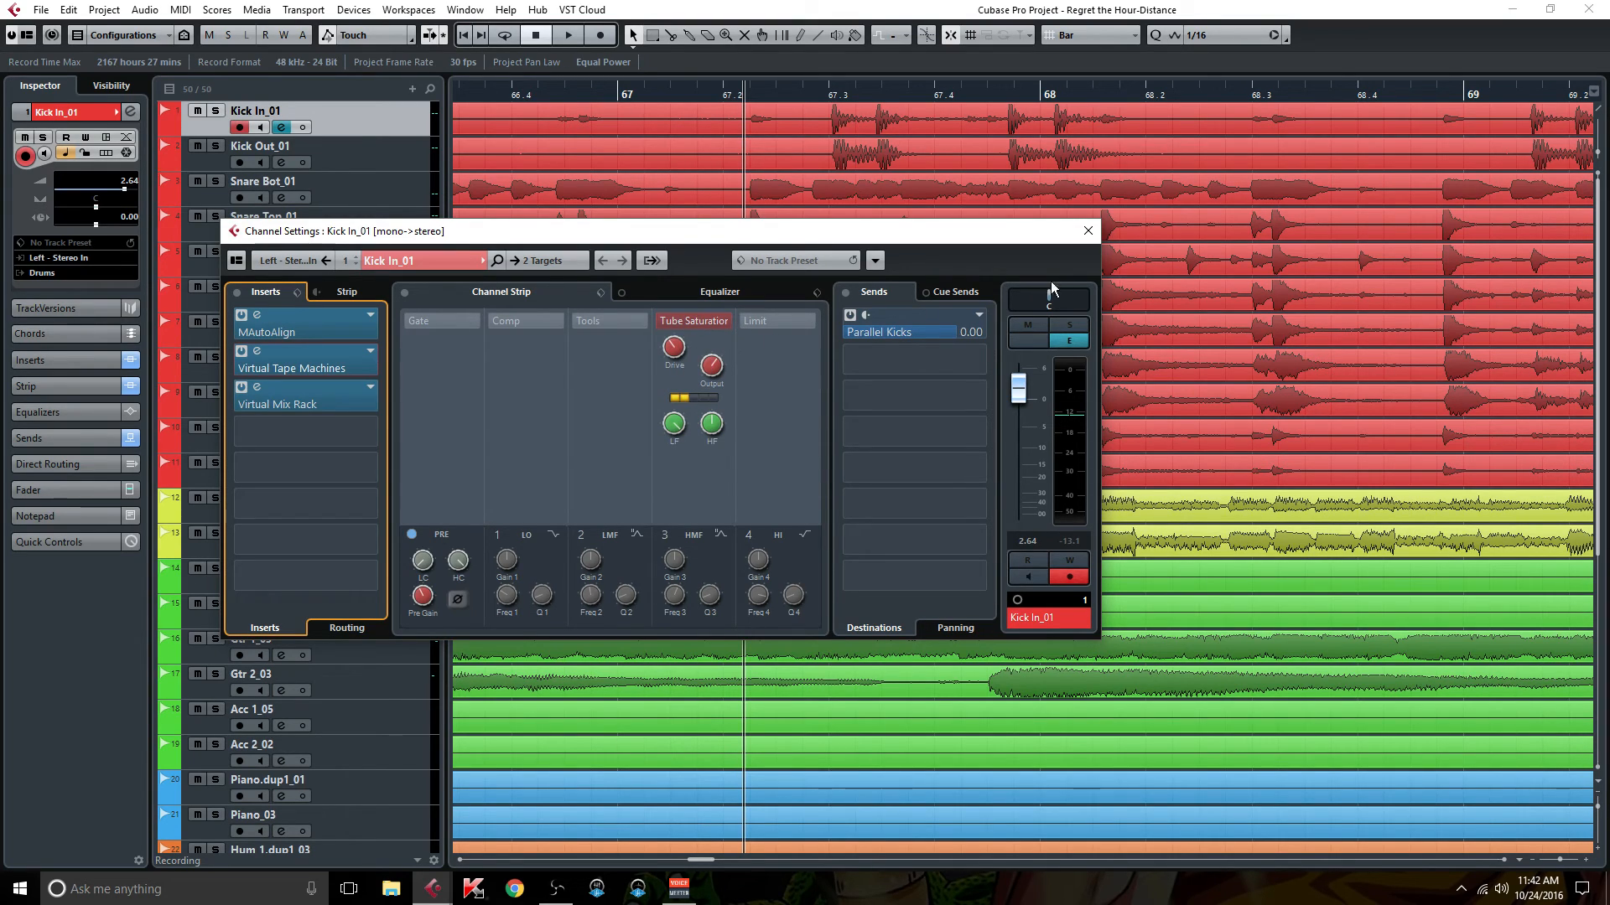
click(1091, 233)
Play the song and switch Bass DI_01's solo on and off to hear it alone and in the mix
scroll(305, 510, down, 8)
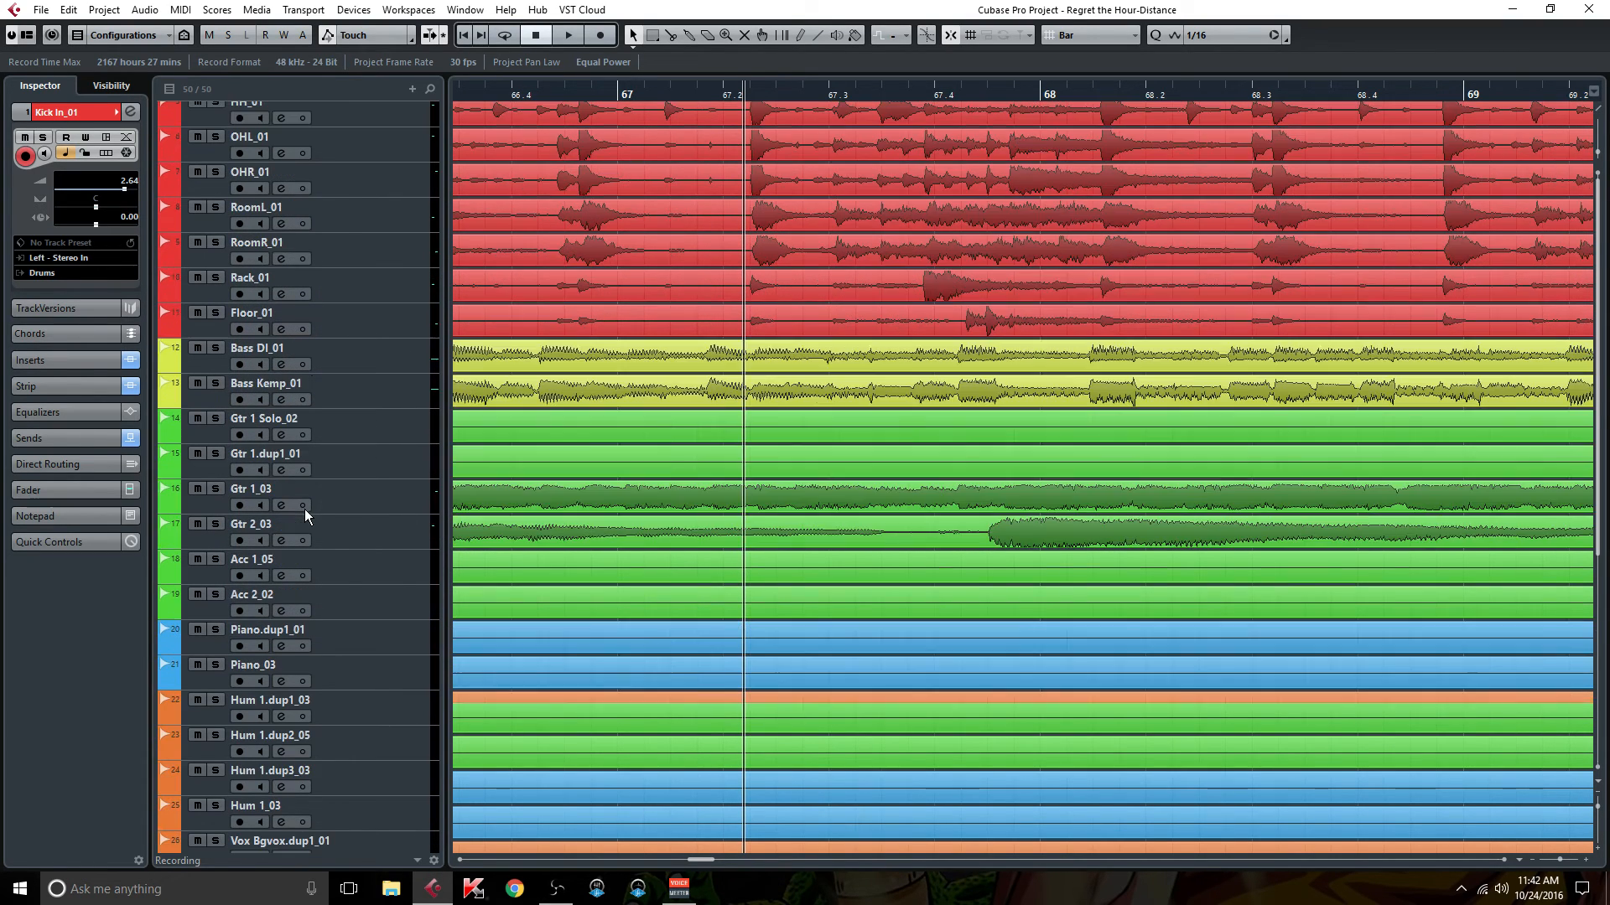
scroll(284, 490, up, 4)
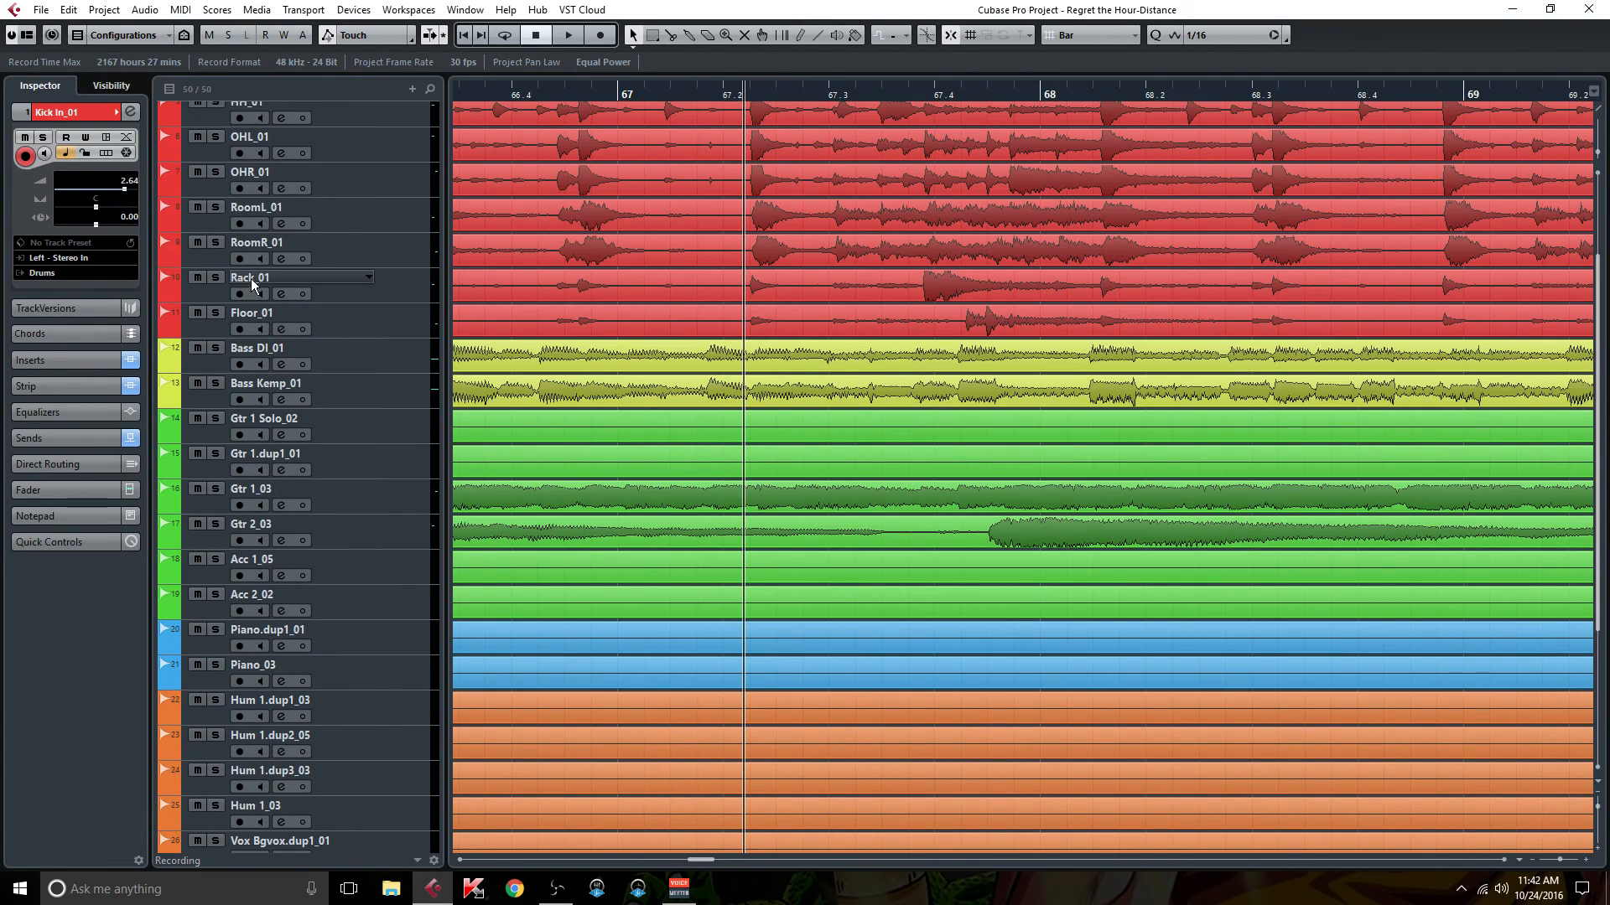
click(219, 347)
scroll(220, 345, down, 3)
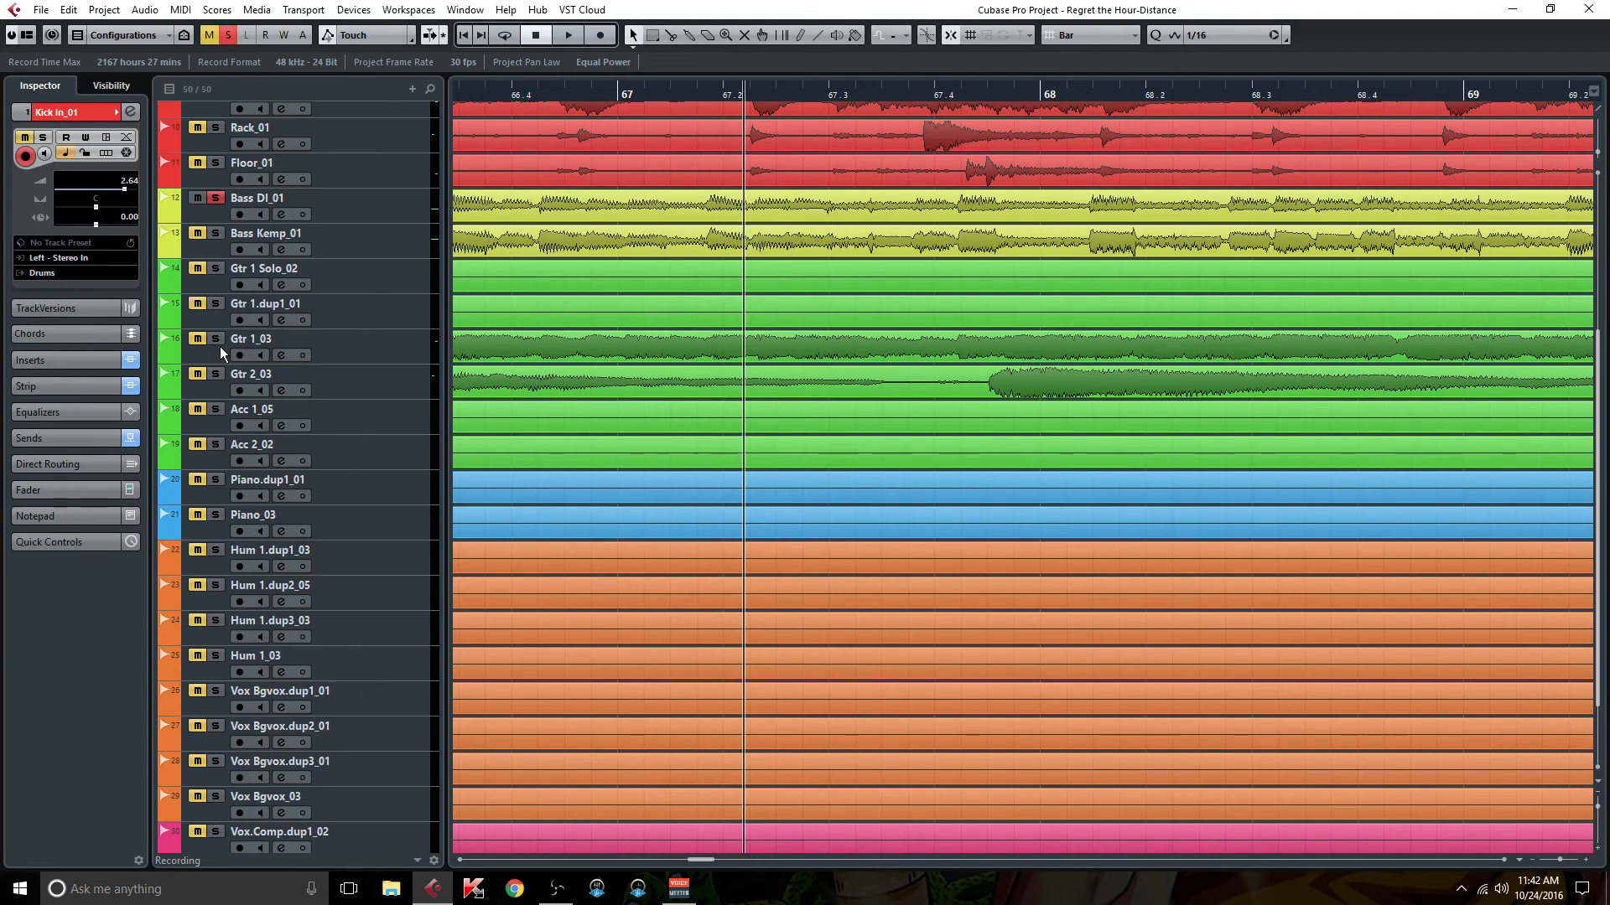
click(215, 199)
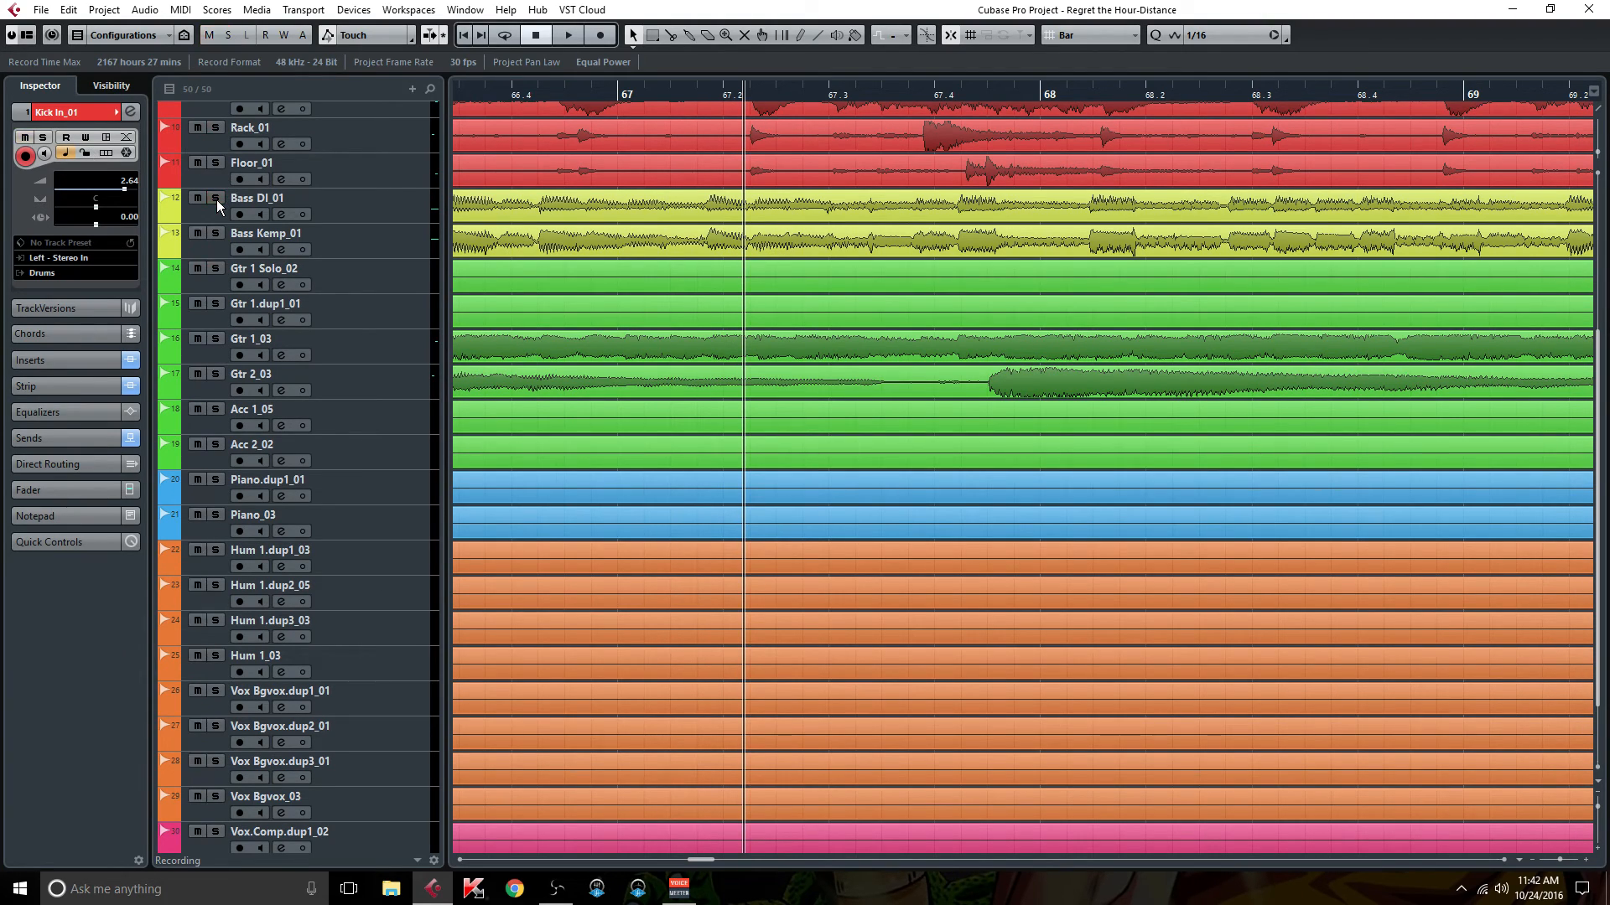
key(space)
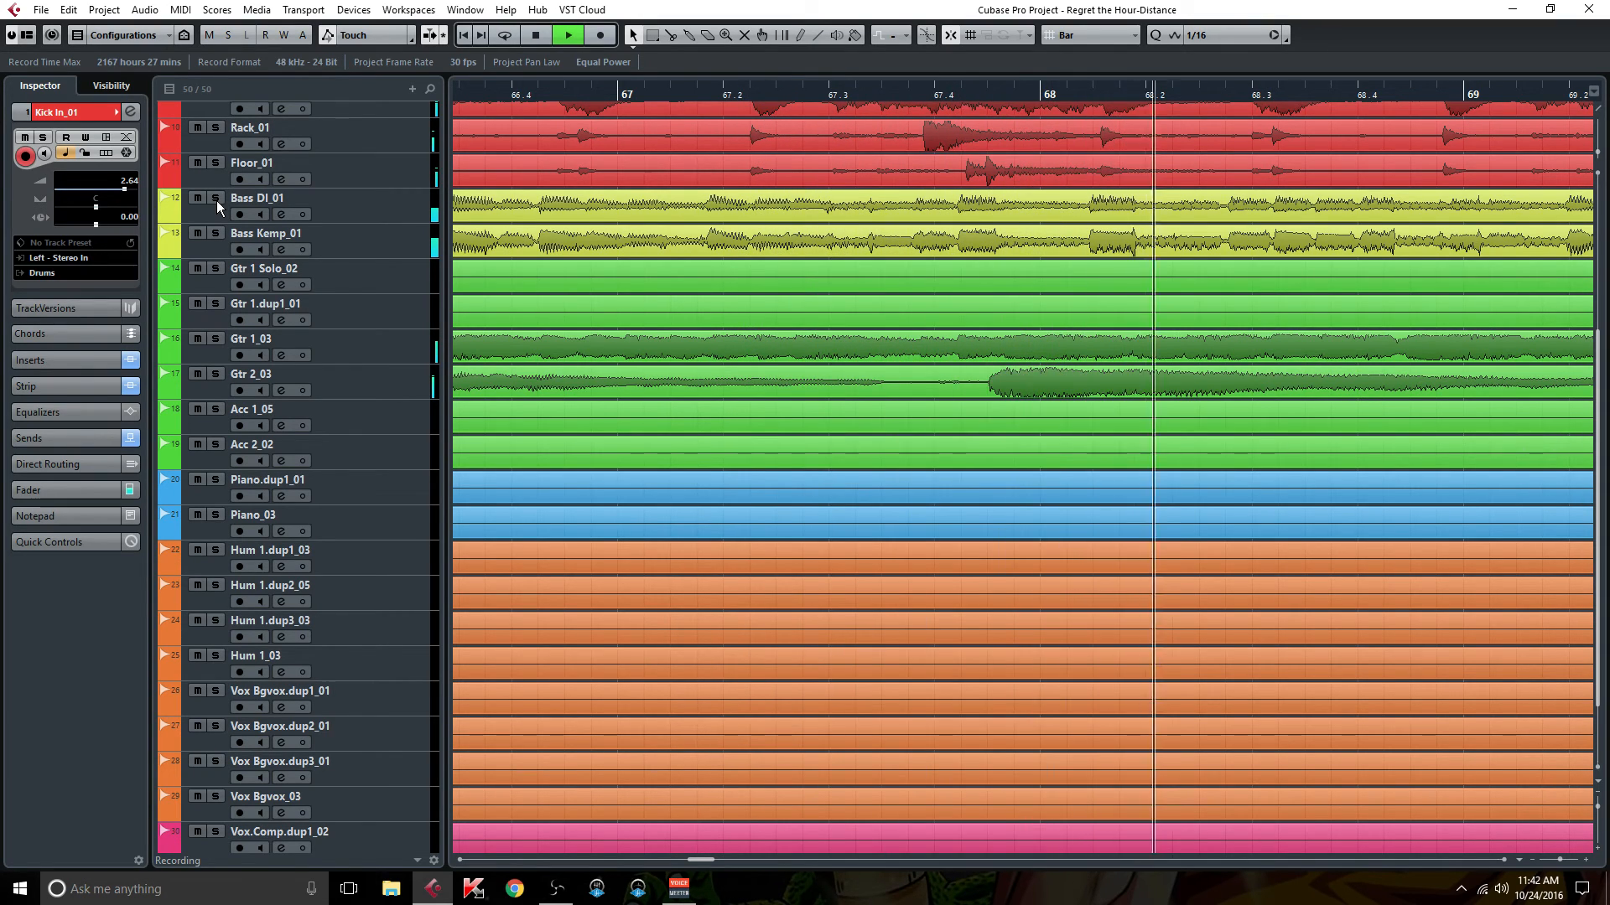
click(216, 199)
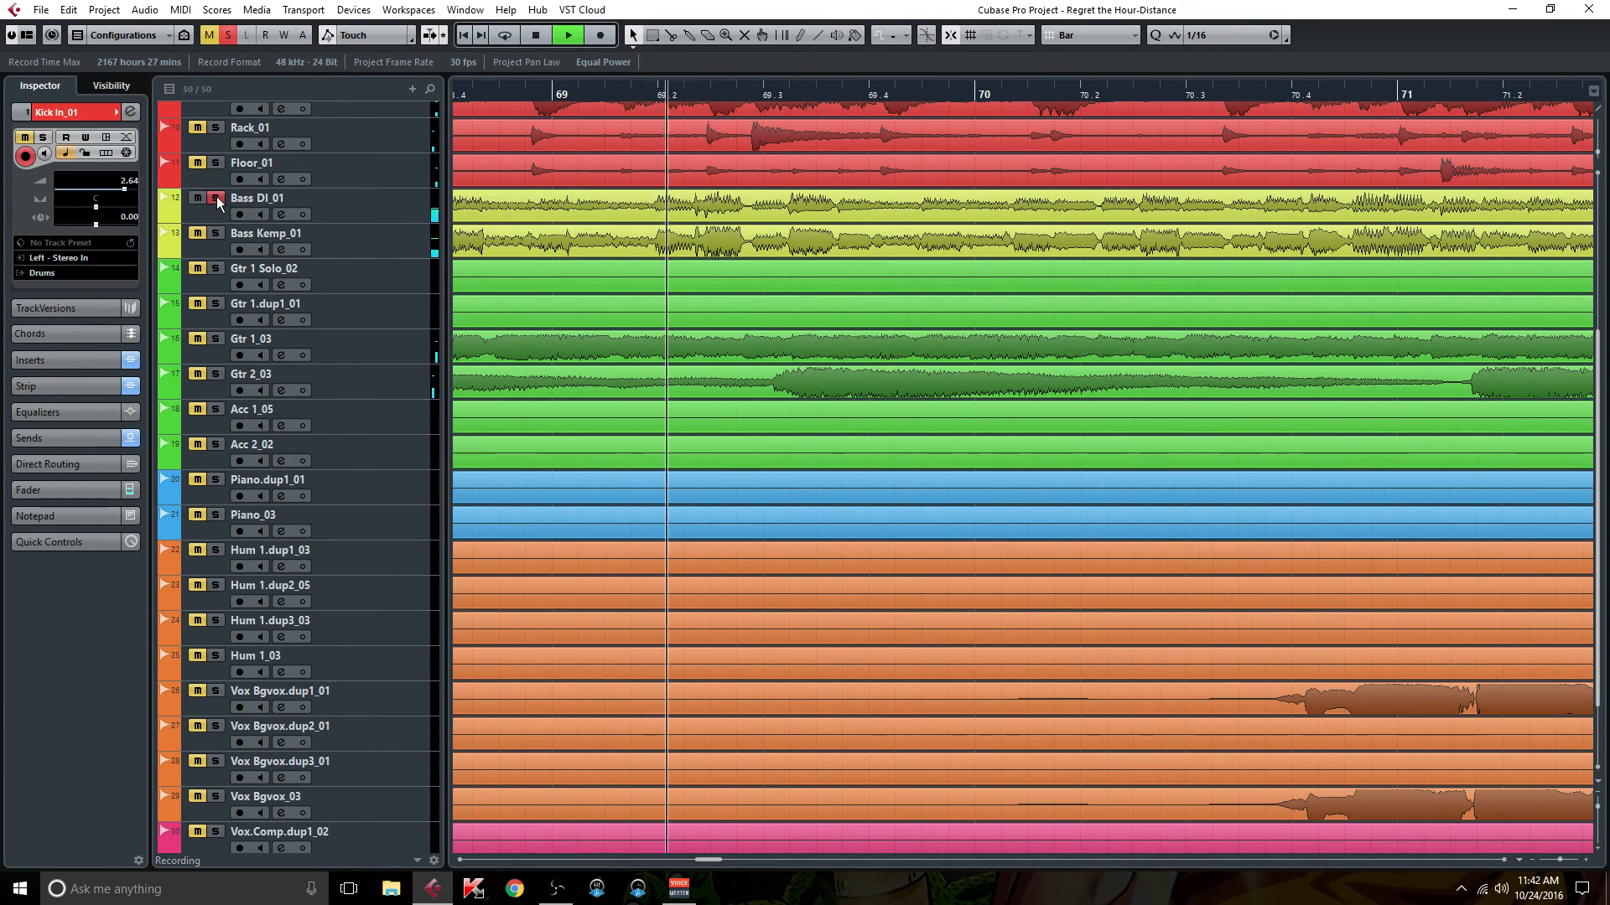
click(216, 198)
Solo Bass Kemp_01, compare it with Bass DI_01 alone and both together, and return to the full mix
click(216, 234)
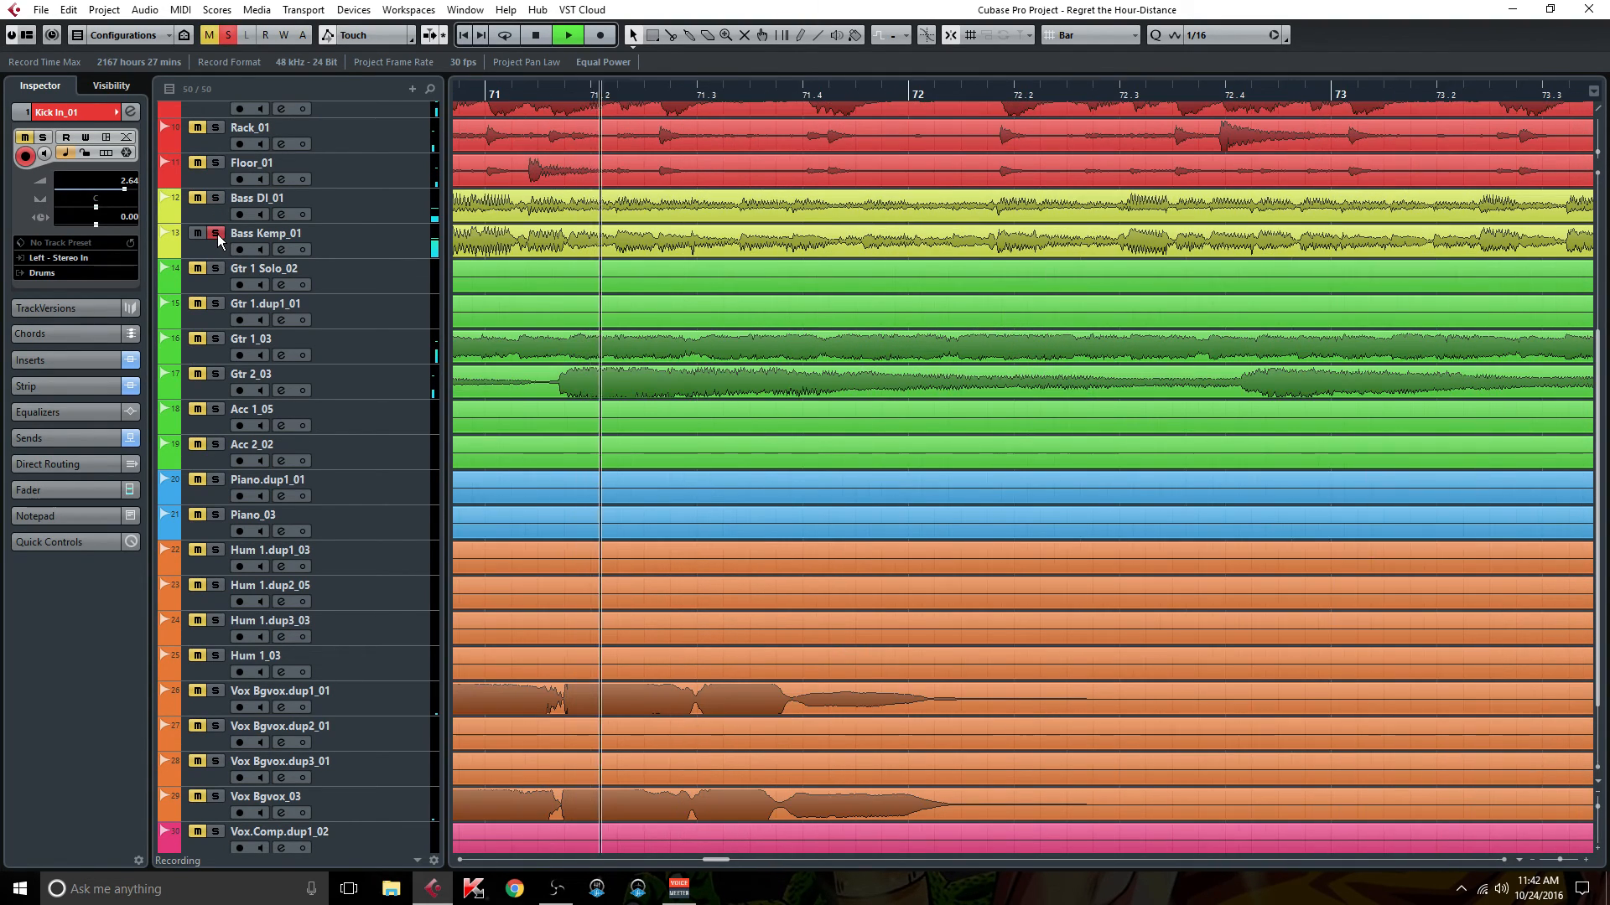
click(215, 198)
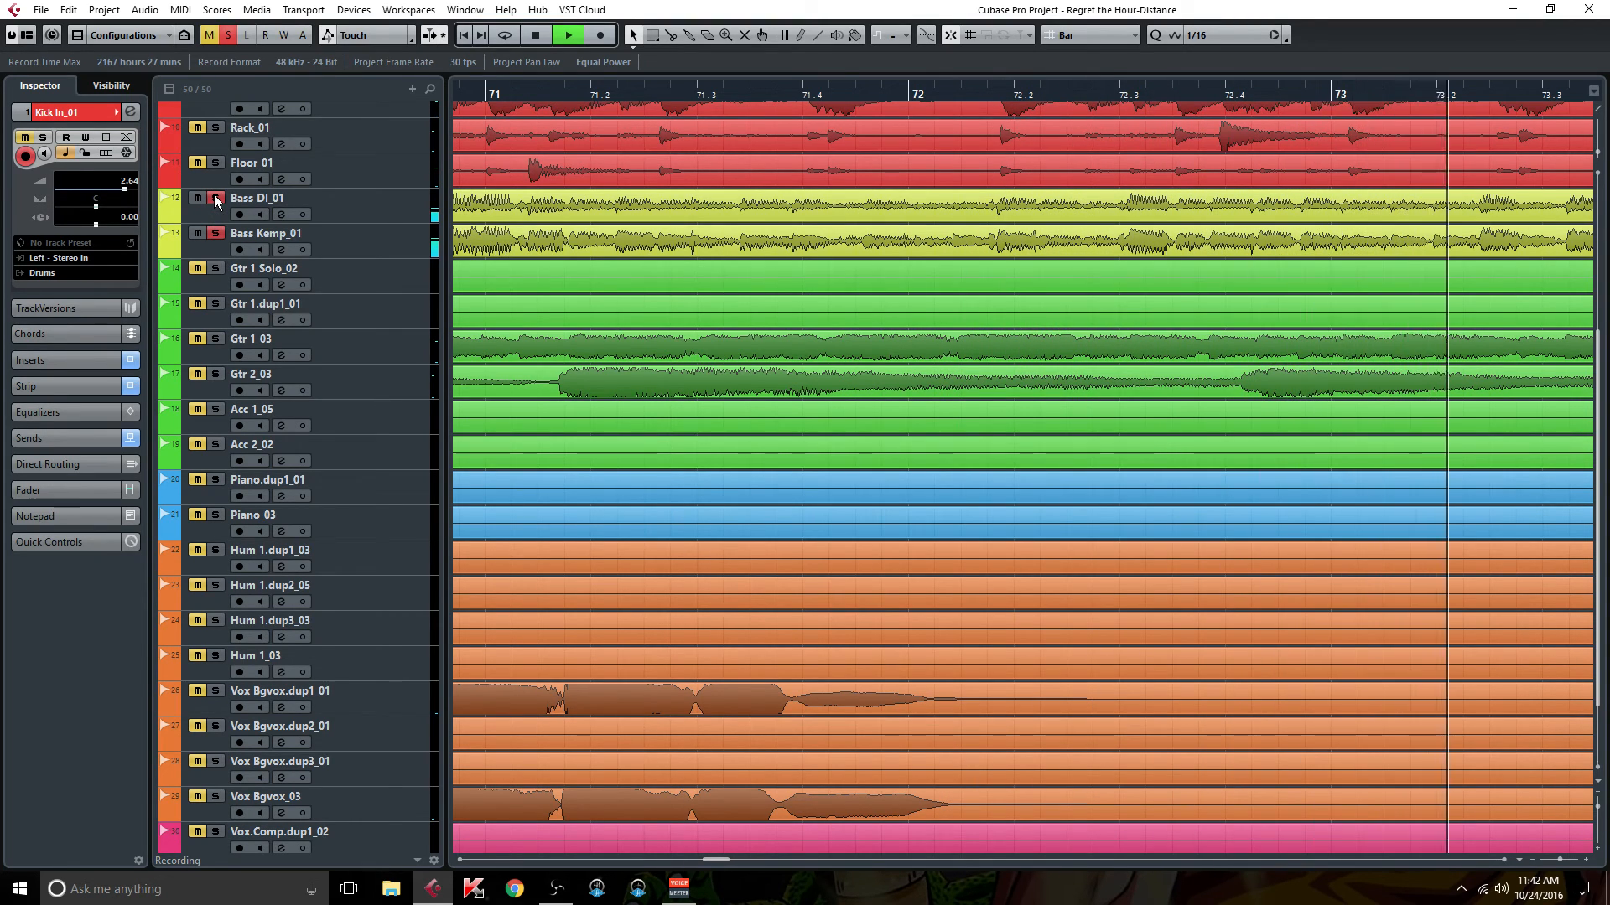
click(217, 234)
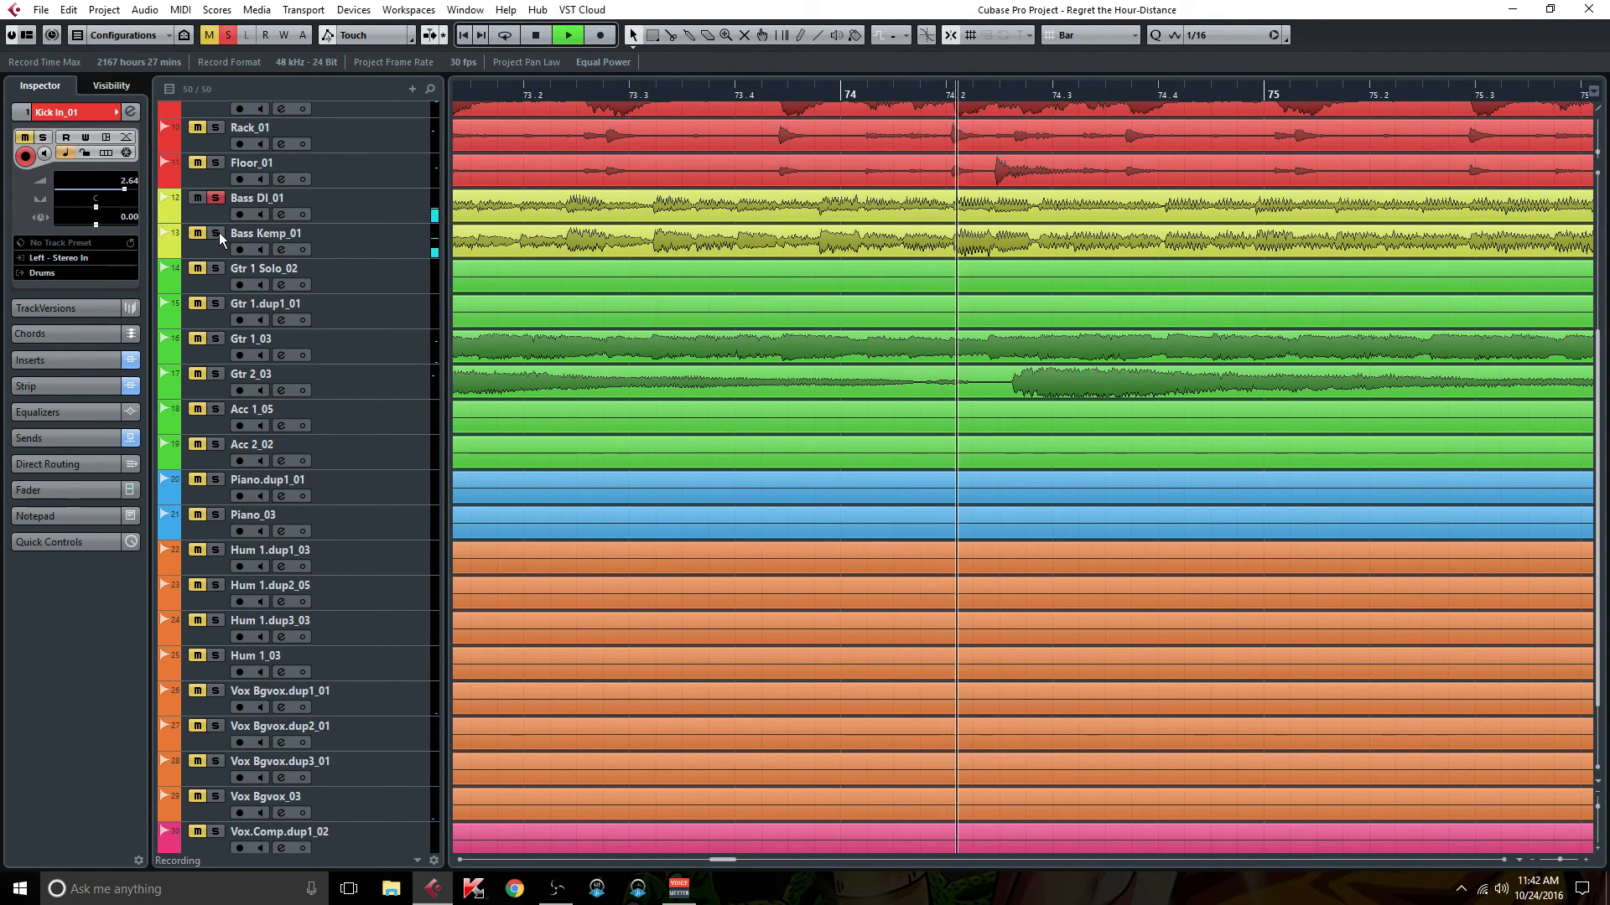
click(218, 233)
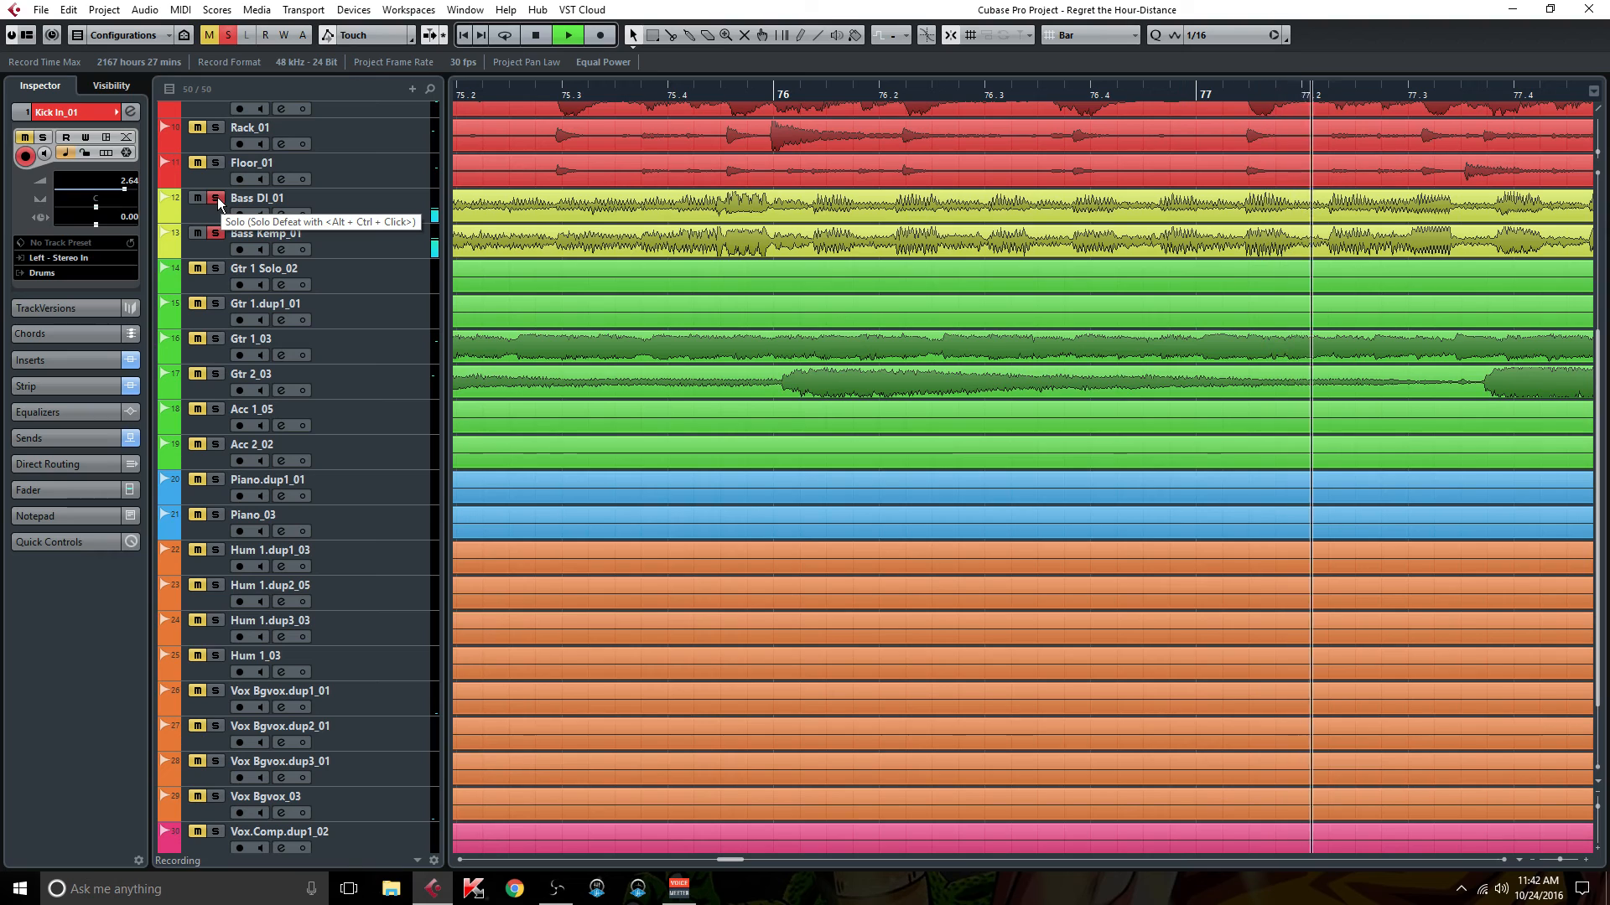
click(217, 199)
click(219, 234)
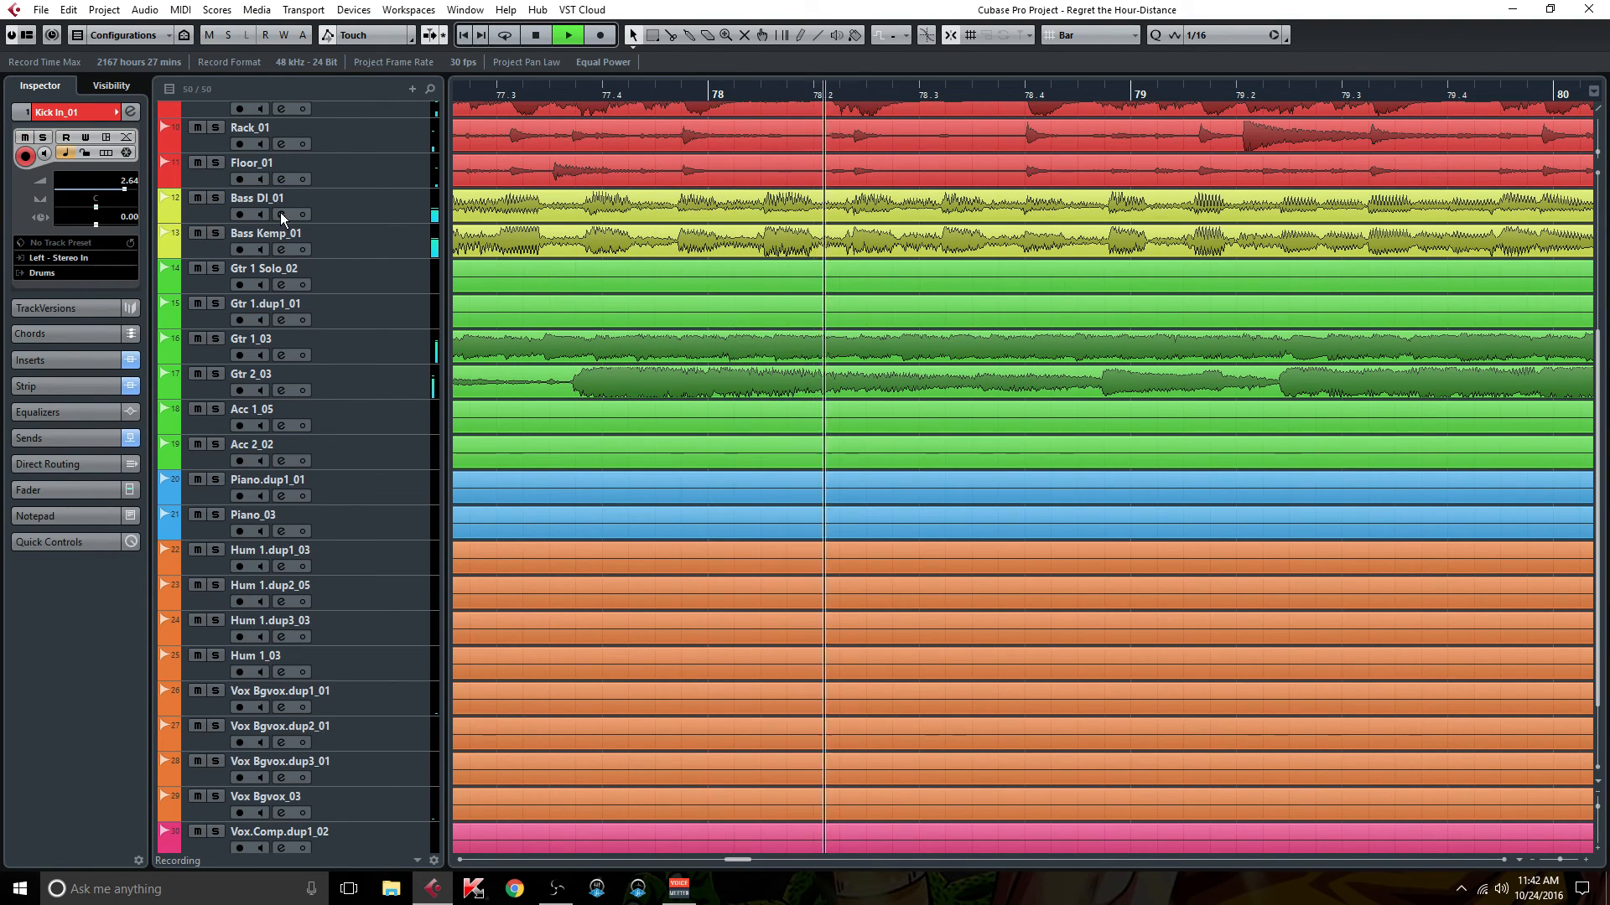
Check the channel settings of Bass DI_01 and Bass Kemp_01, keeping the window clear of the track controls, and close them
click(280, 213)
click(373, 399)
drag(385, 230, 547, 226)
click(281, 249)
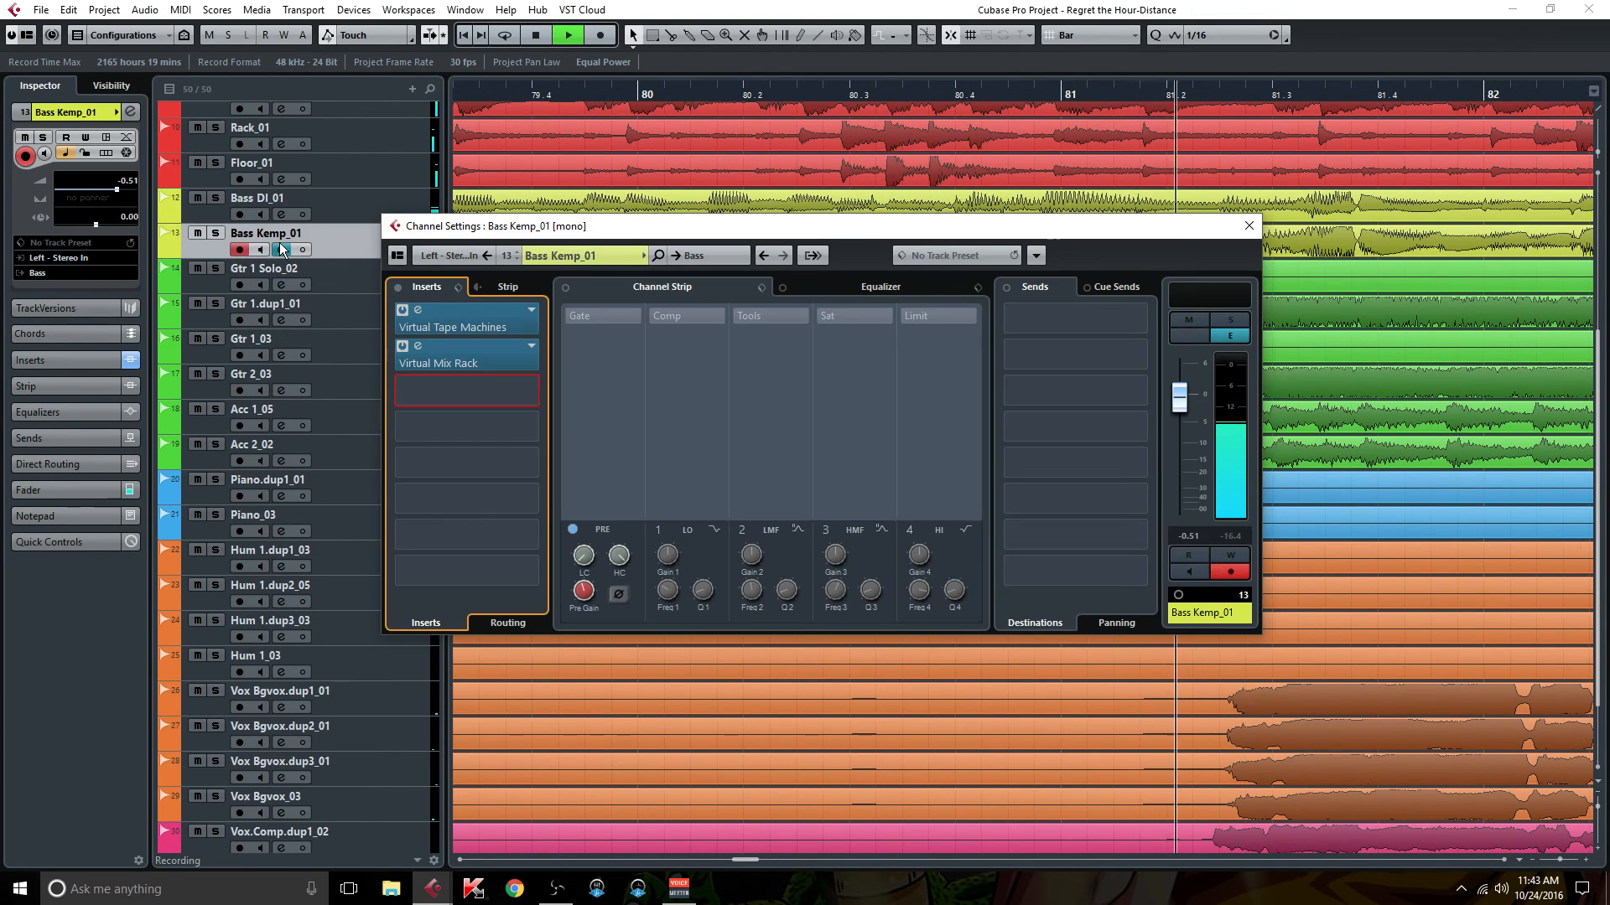
click(281, 249)
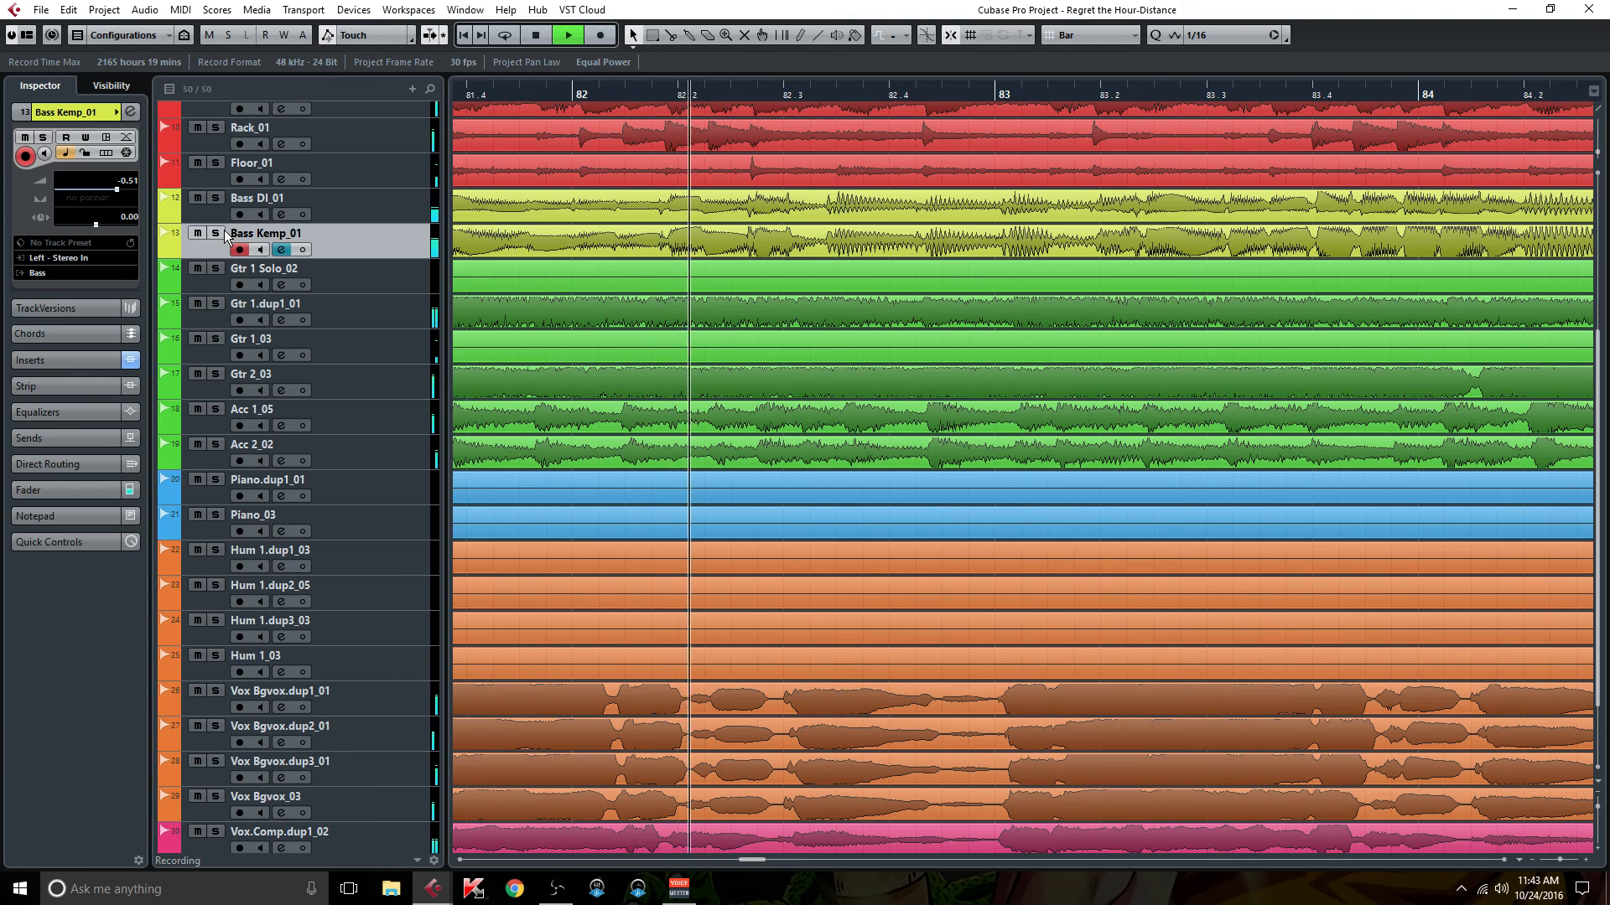
Open Bass Kemp_01's channel settings and load Quadrafuzz v2 in its third insert slot
click(282, 249)
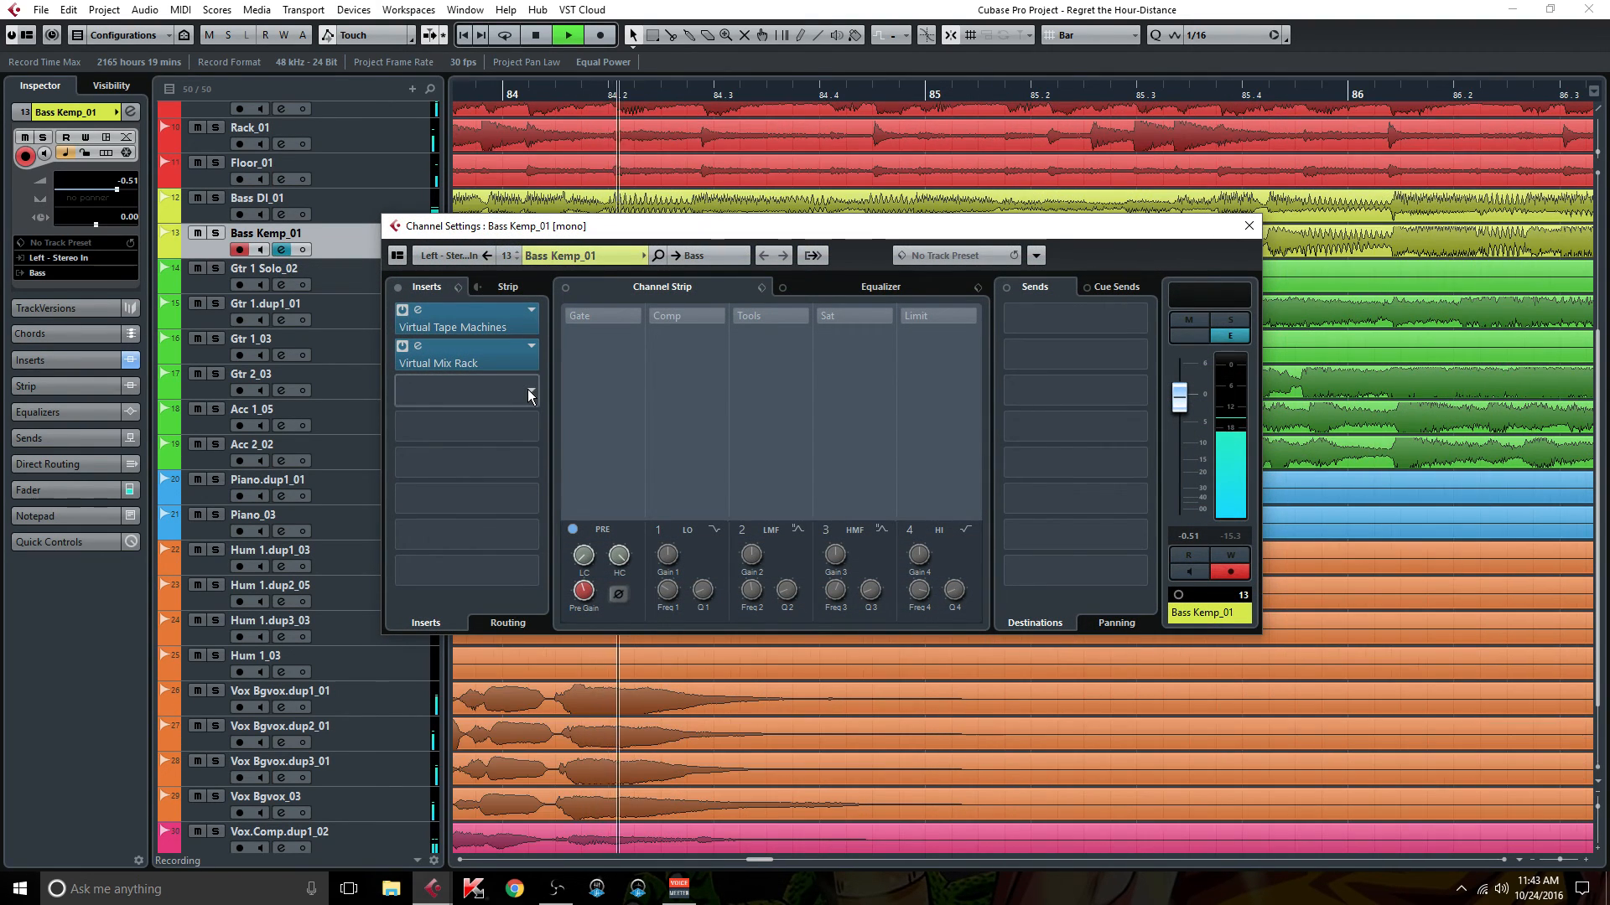
click(528, 389)
text(quadra)
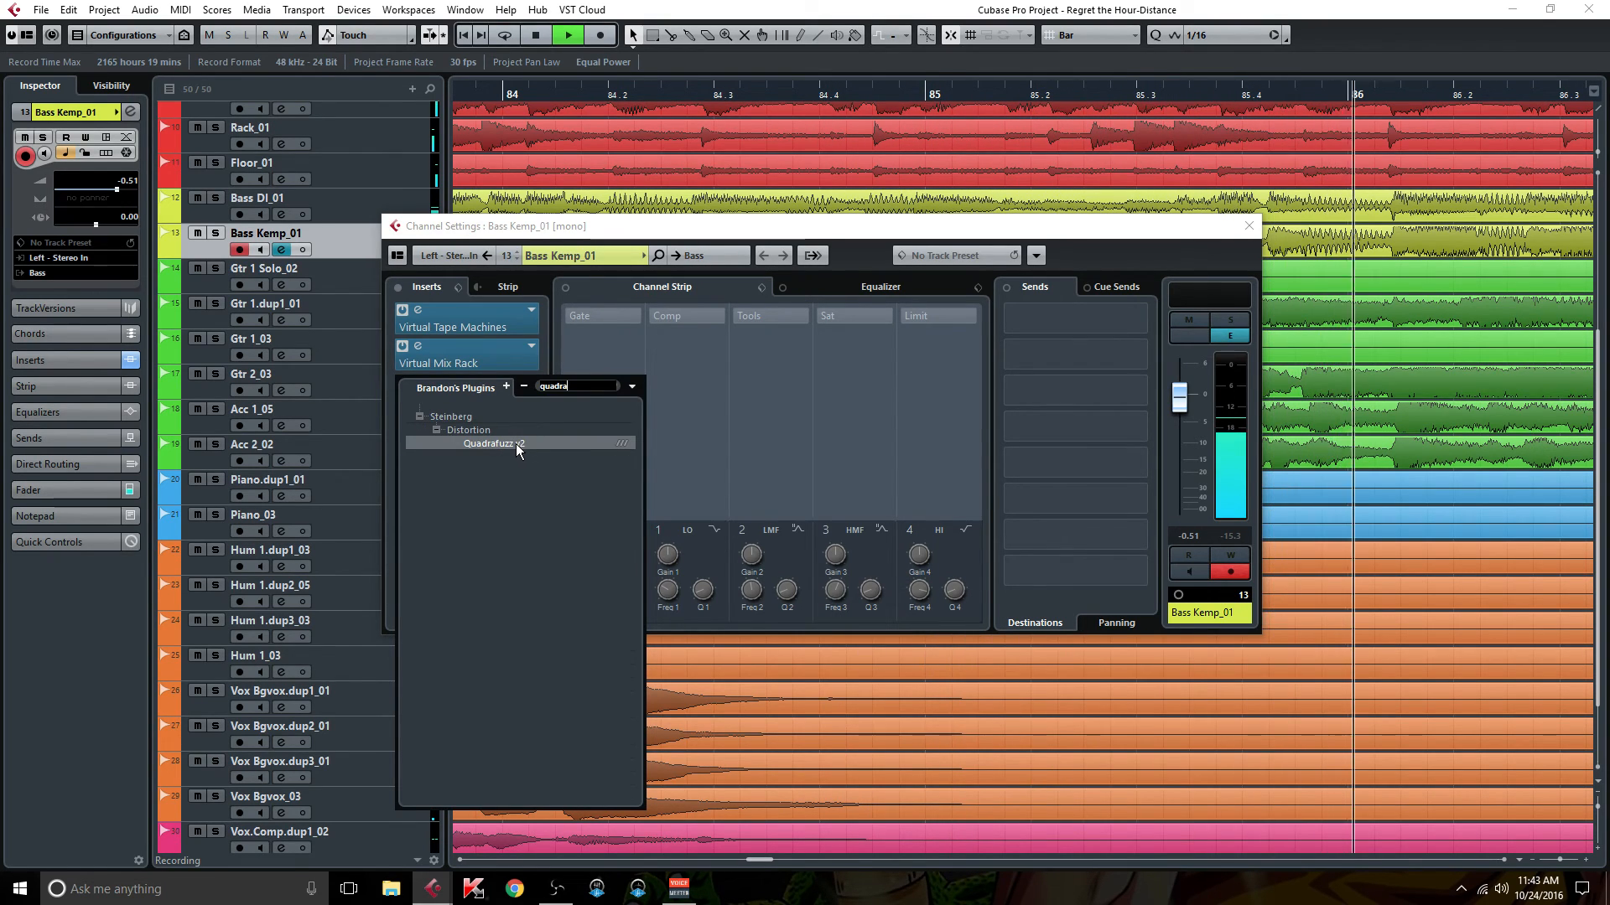
click(515, 443)
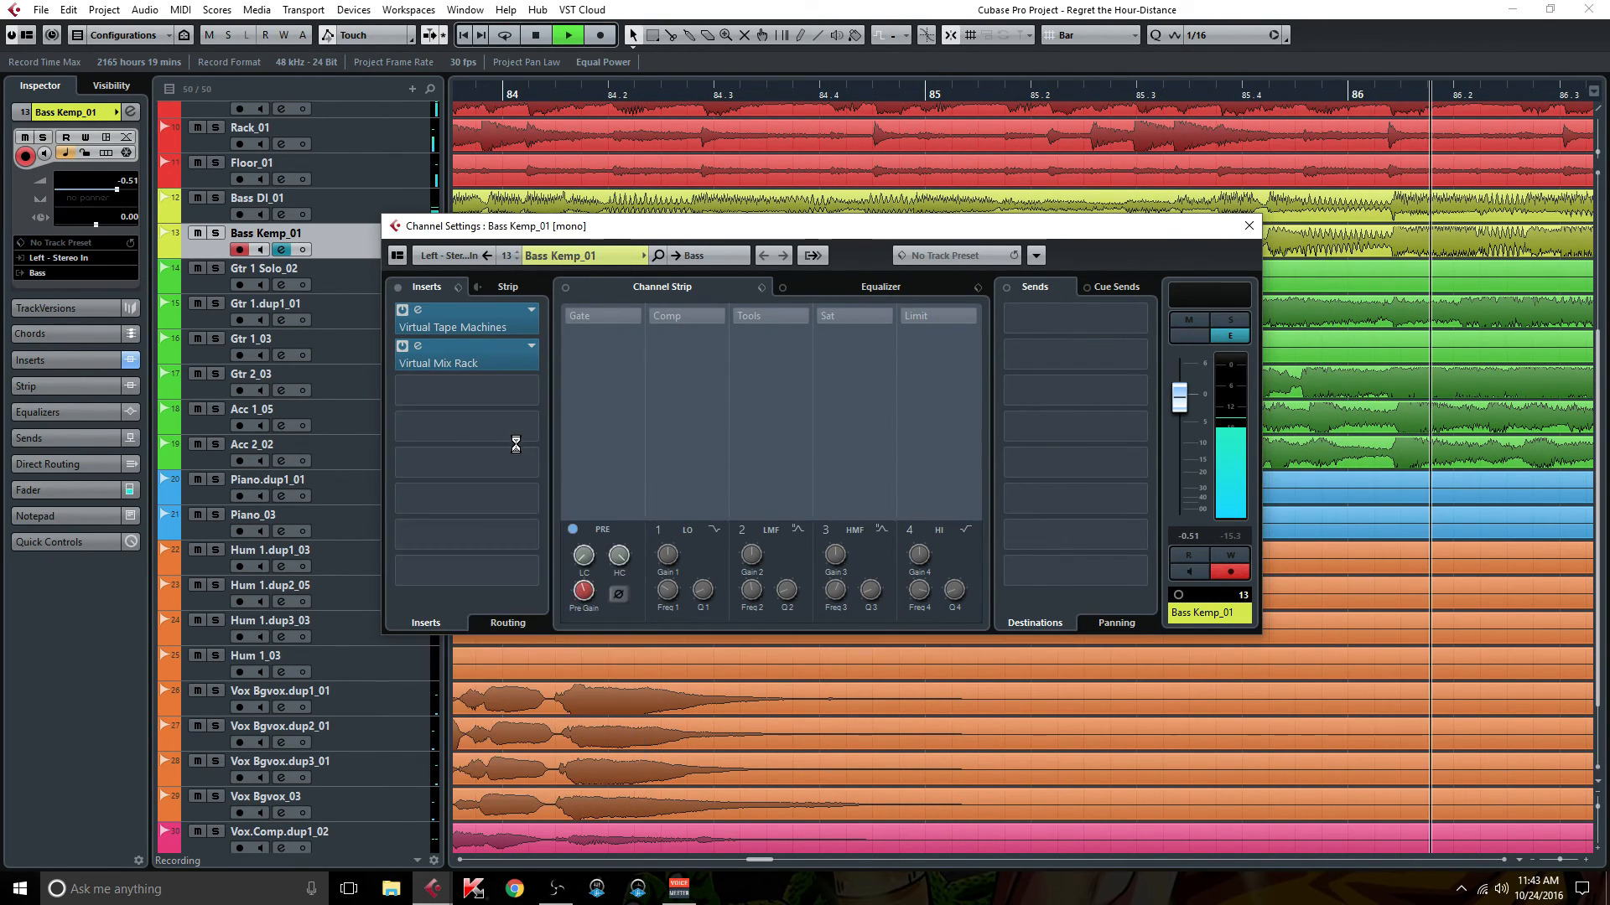
Bypass Quadrafuzz bands one, three and four, and raise the second band's crossovers, setting its upper limit to 4.0 kHz
click(617, 334)
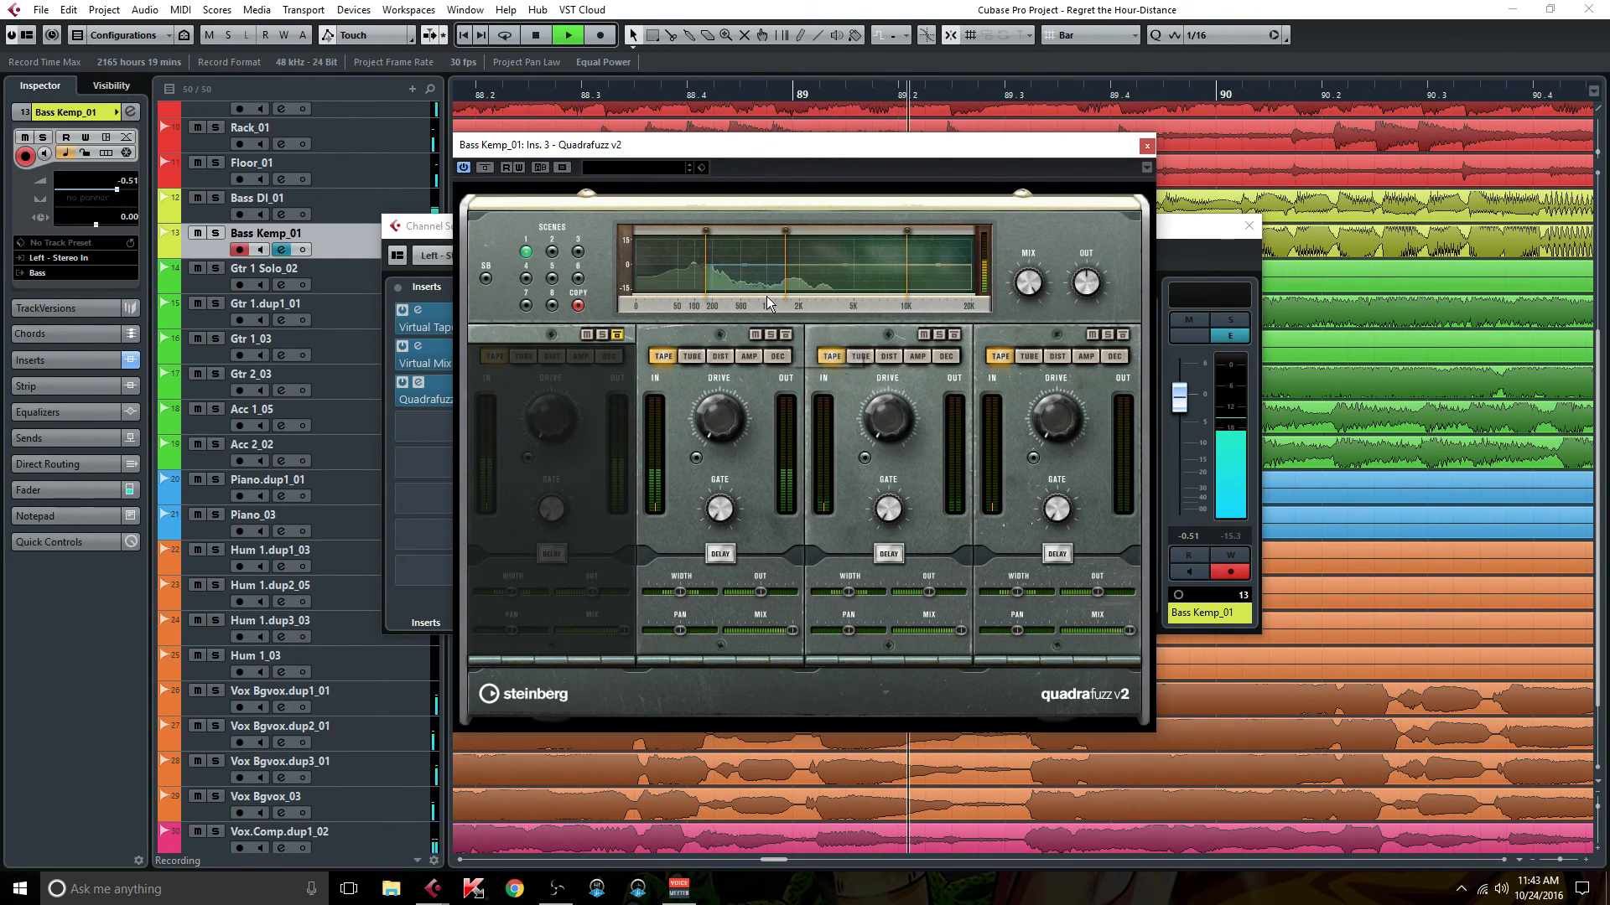
drag(704, 236, 817, 233)
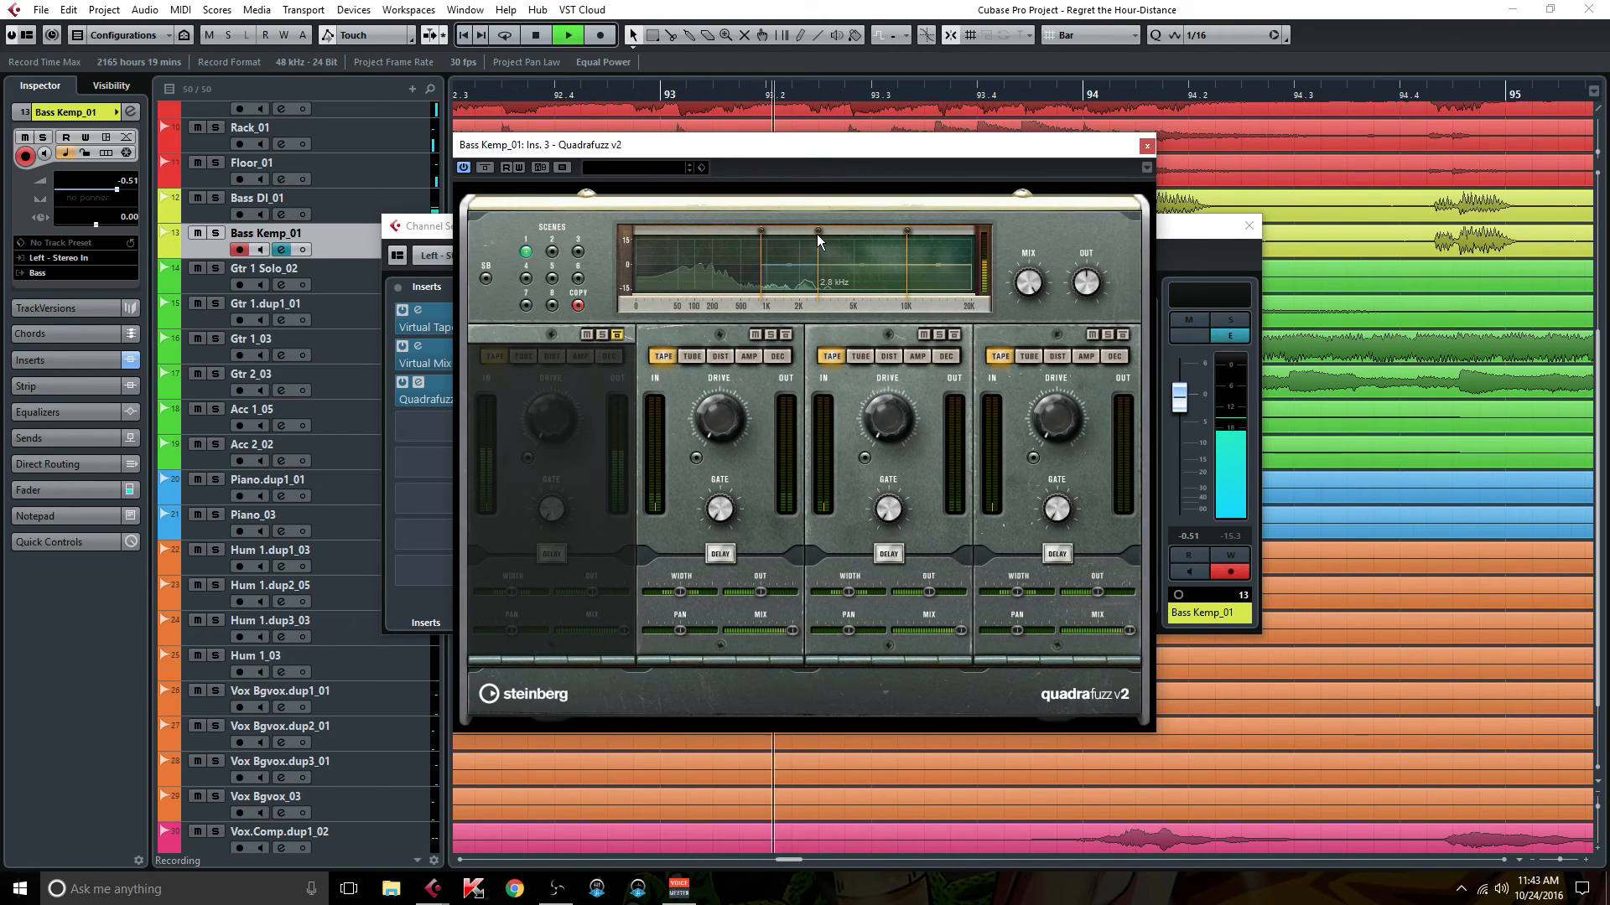
click(1122, 335)
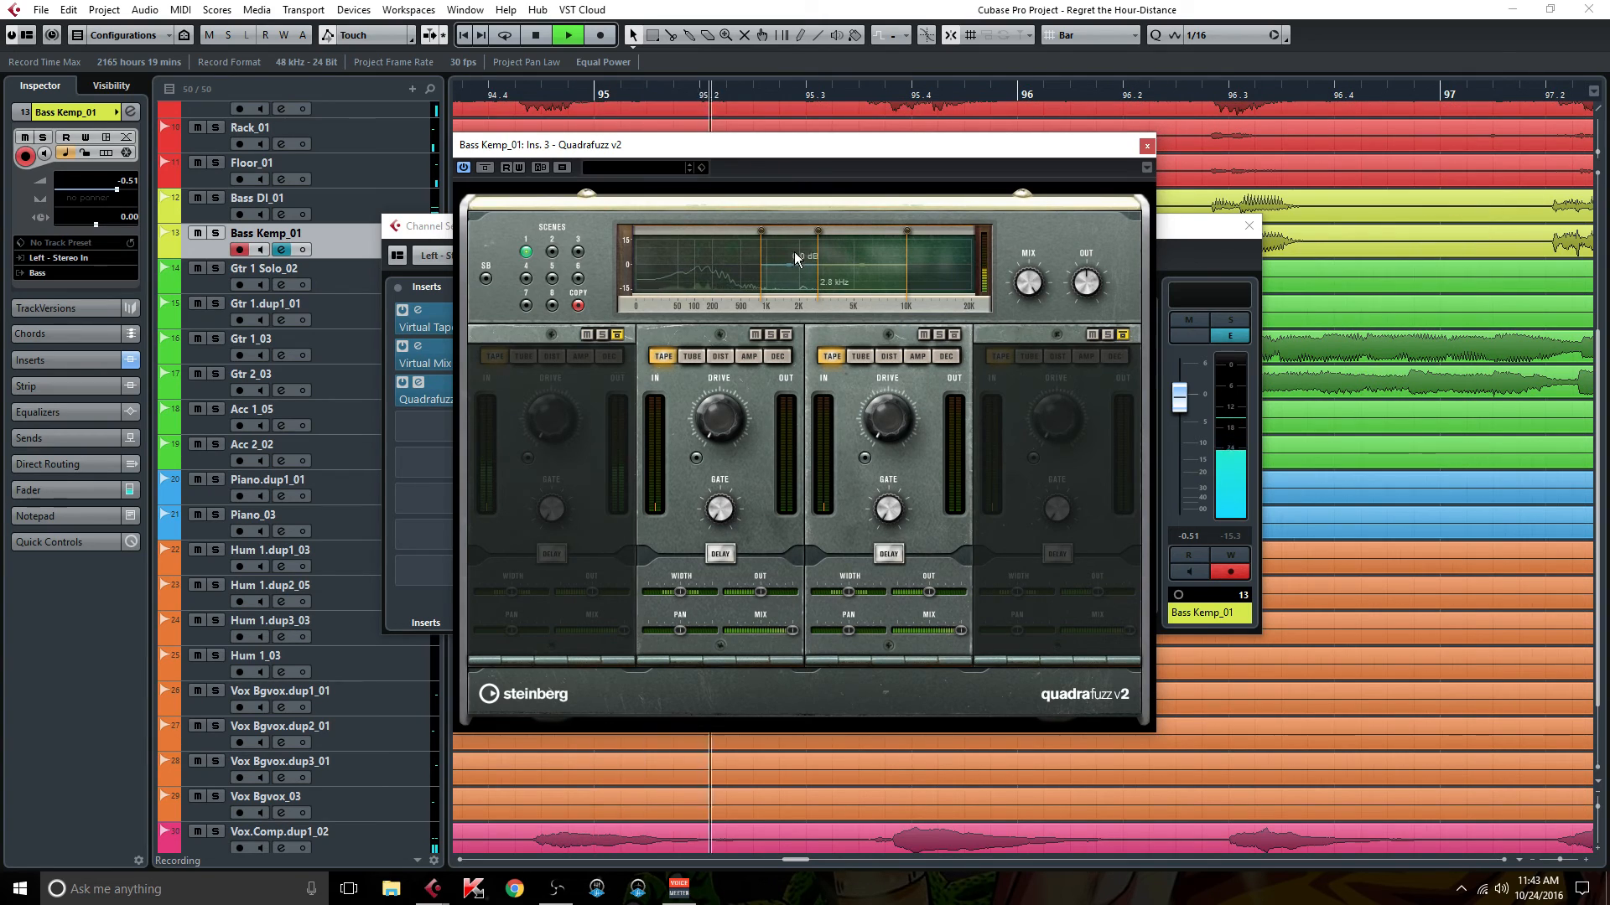
drag(761, 228, 753, 229)
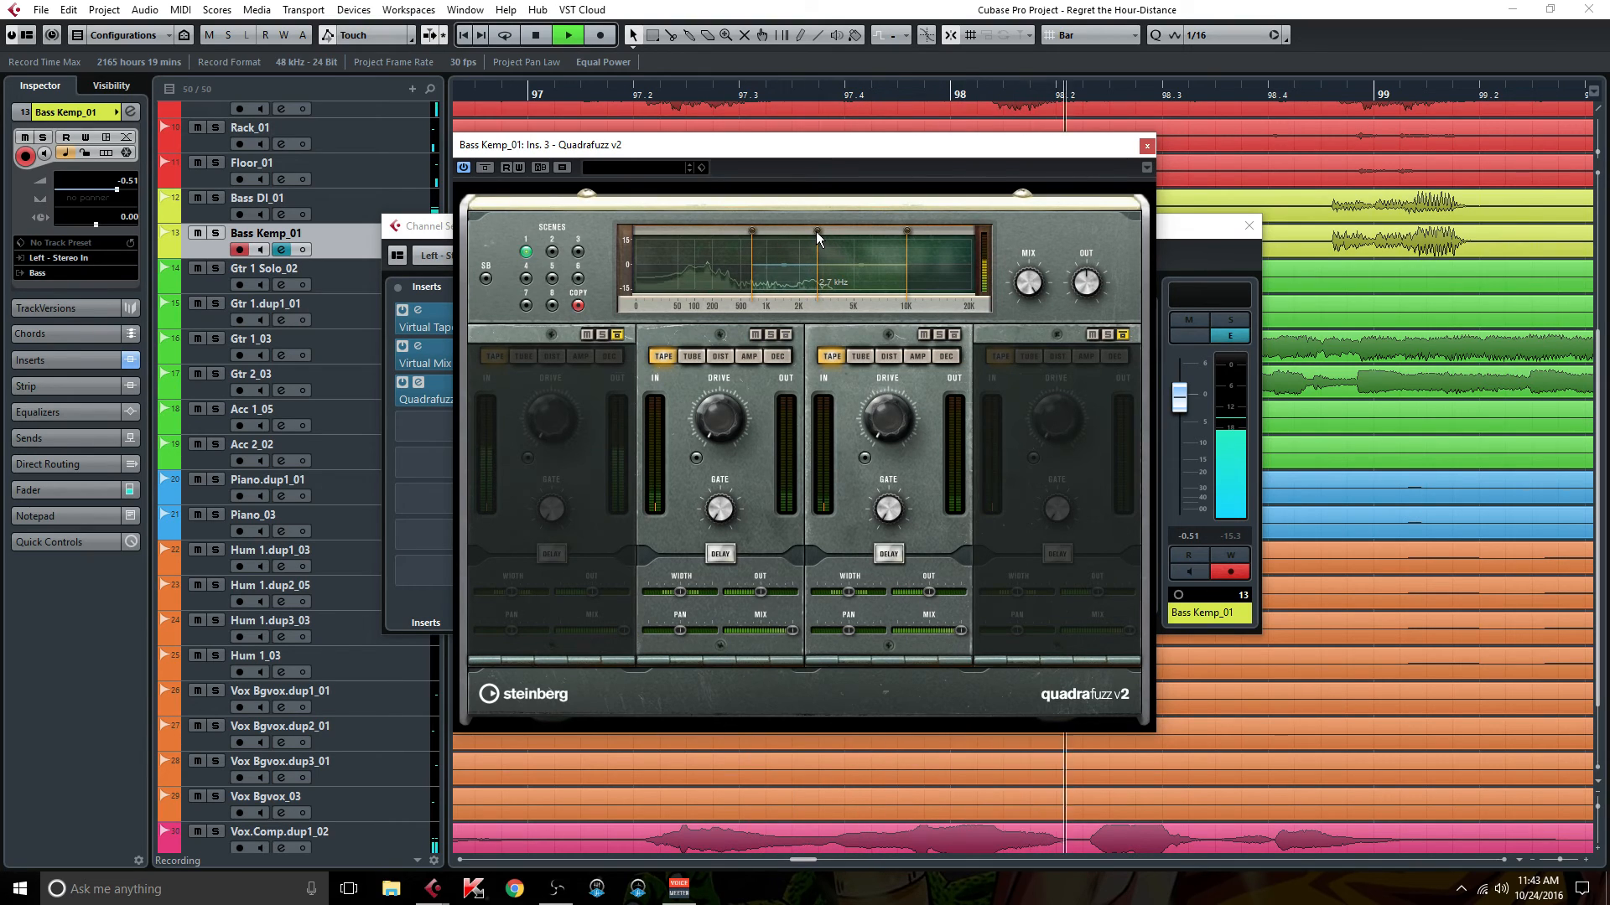
drag(816, 231, 839, 232)
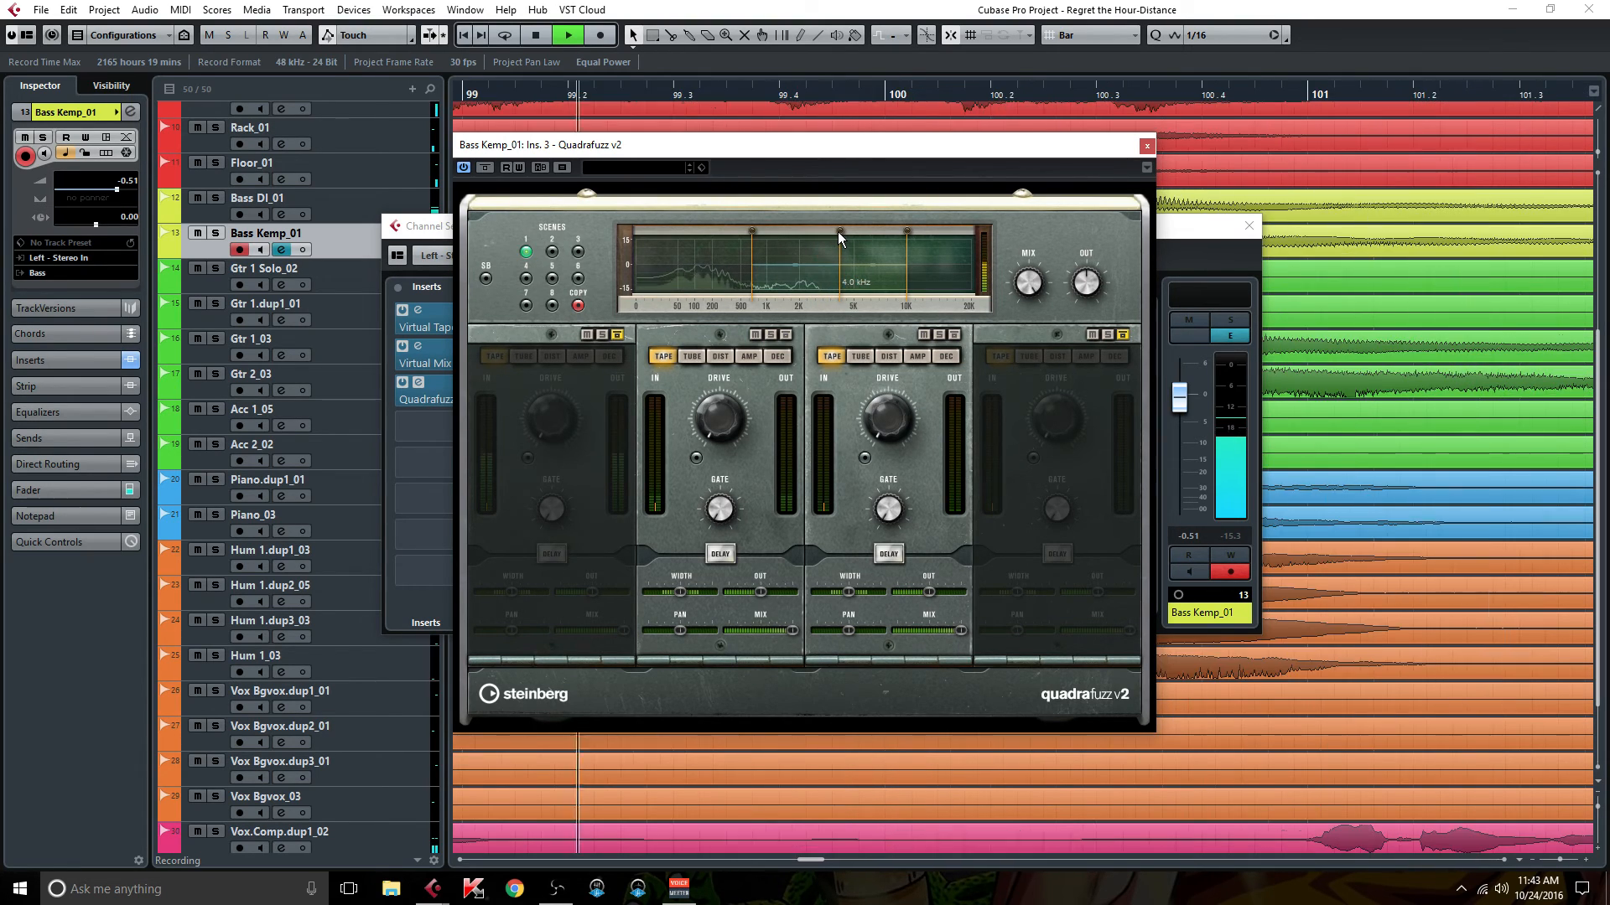
click(955, 334)
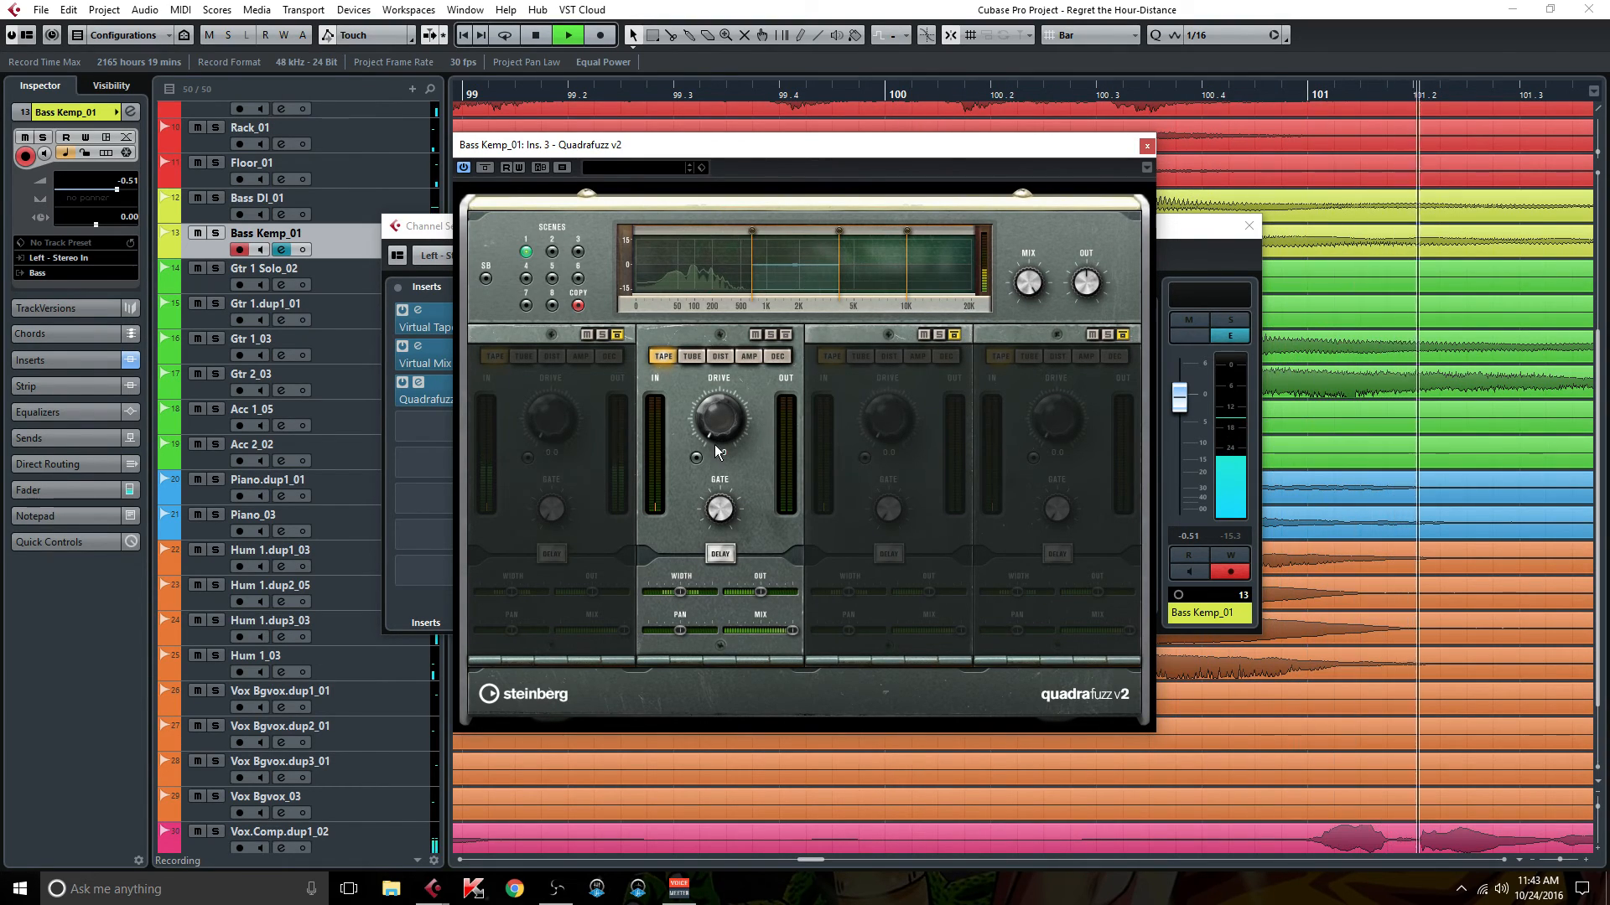
Set the second band to distortion, raise its drive with Bass Kemp_01 soloed, and compare the band muted and unmuted
click(726, 356)
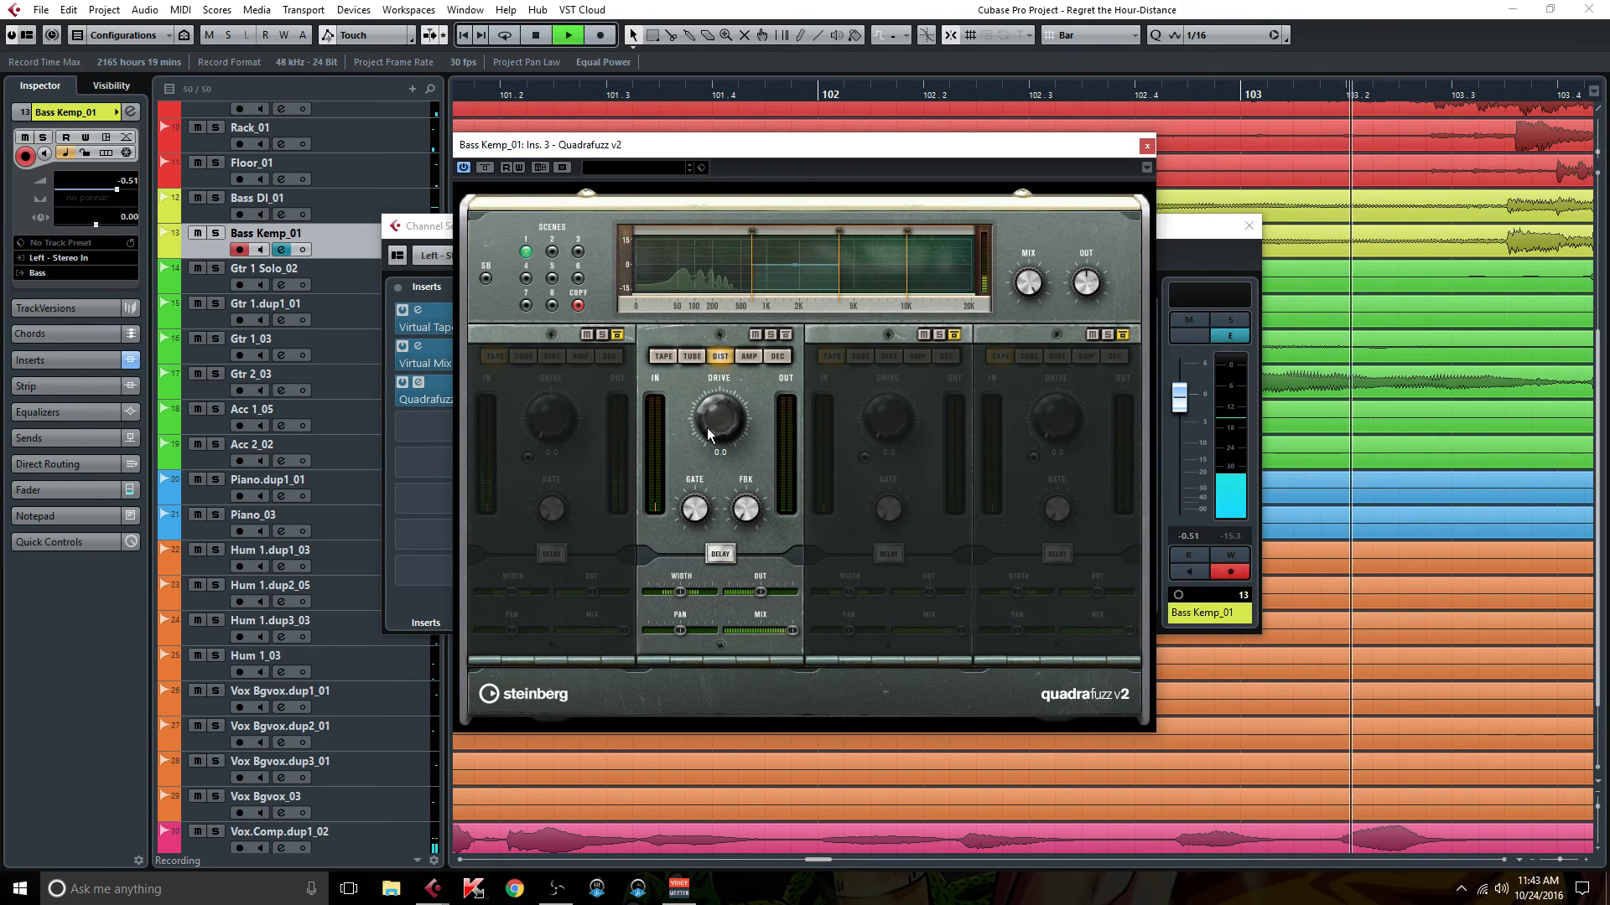
drag(706, 424, 711, 390)
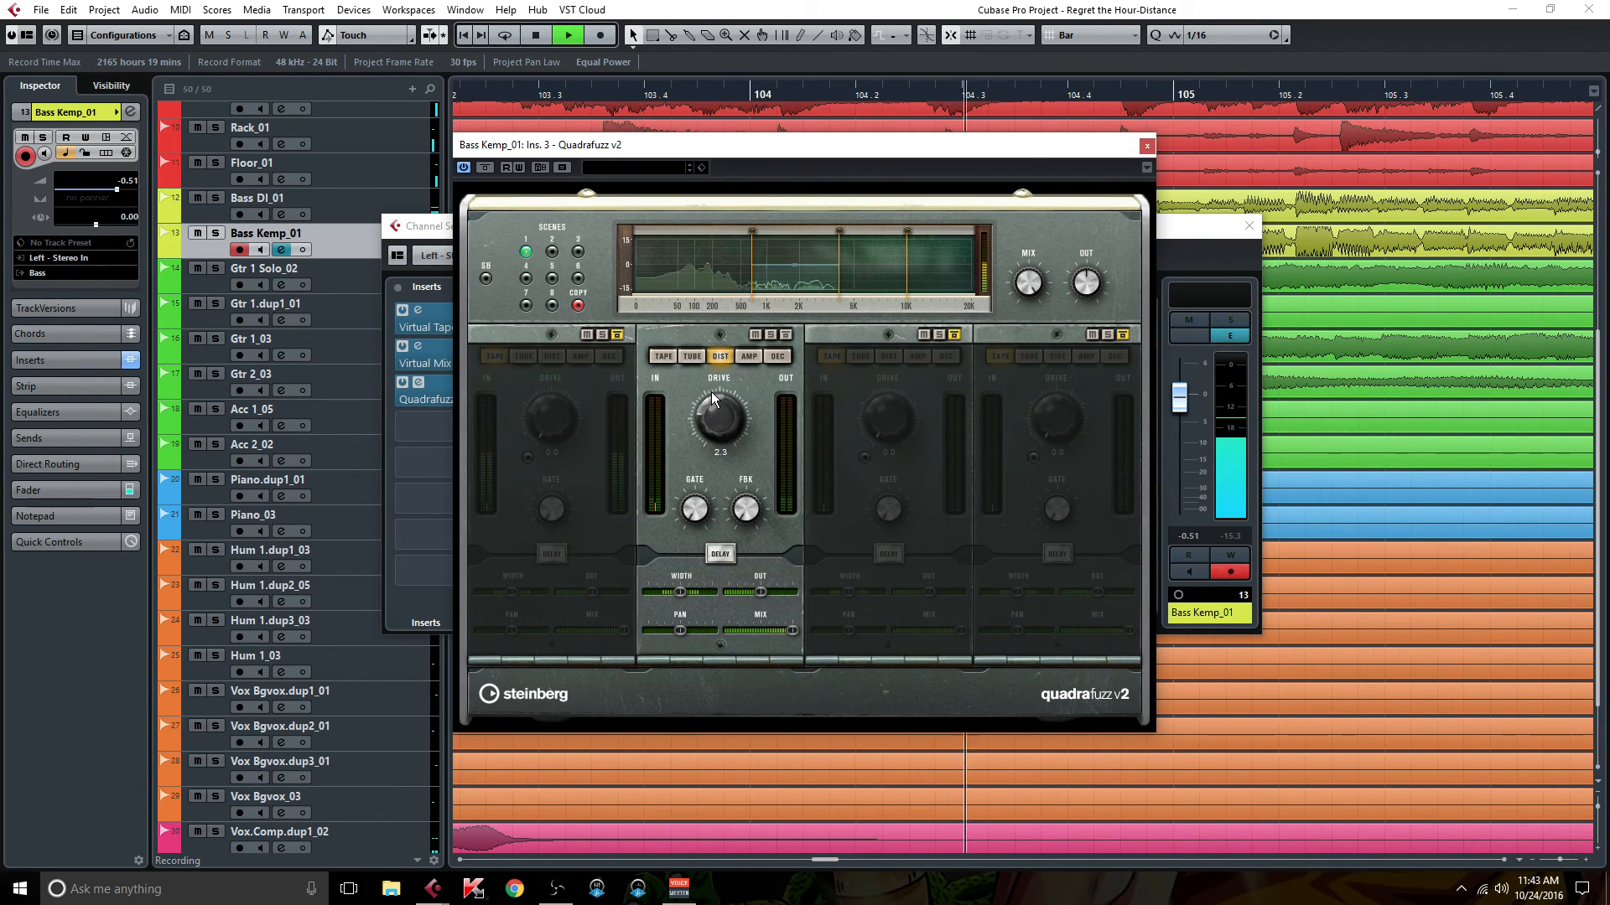
click(1230, 319)
drag(716, 426, 707, 391)
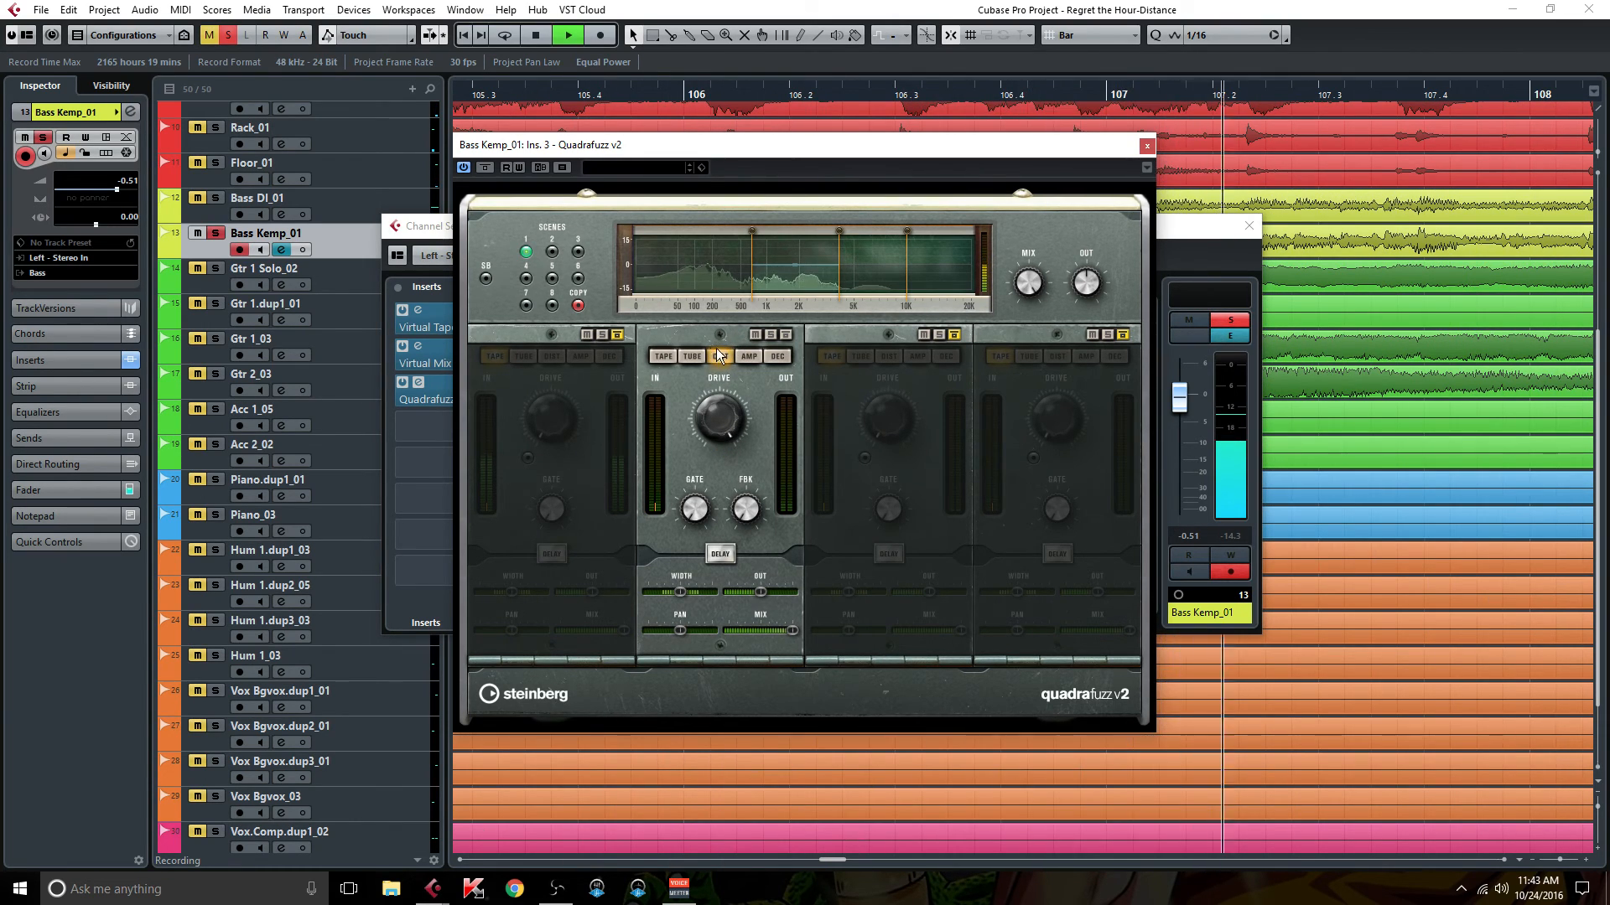
click(756, 335)
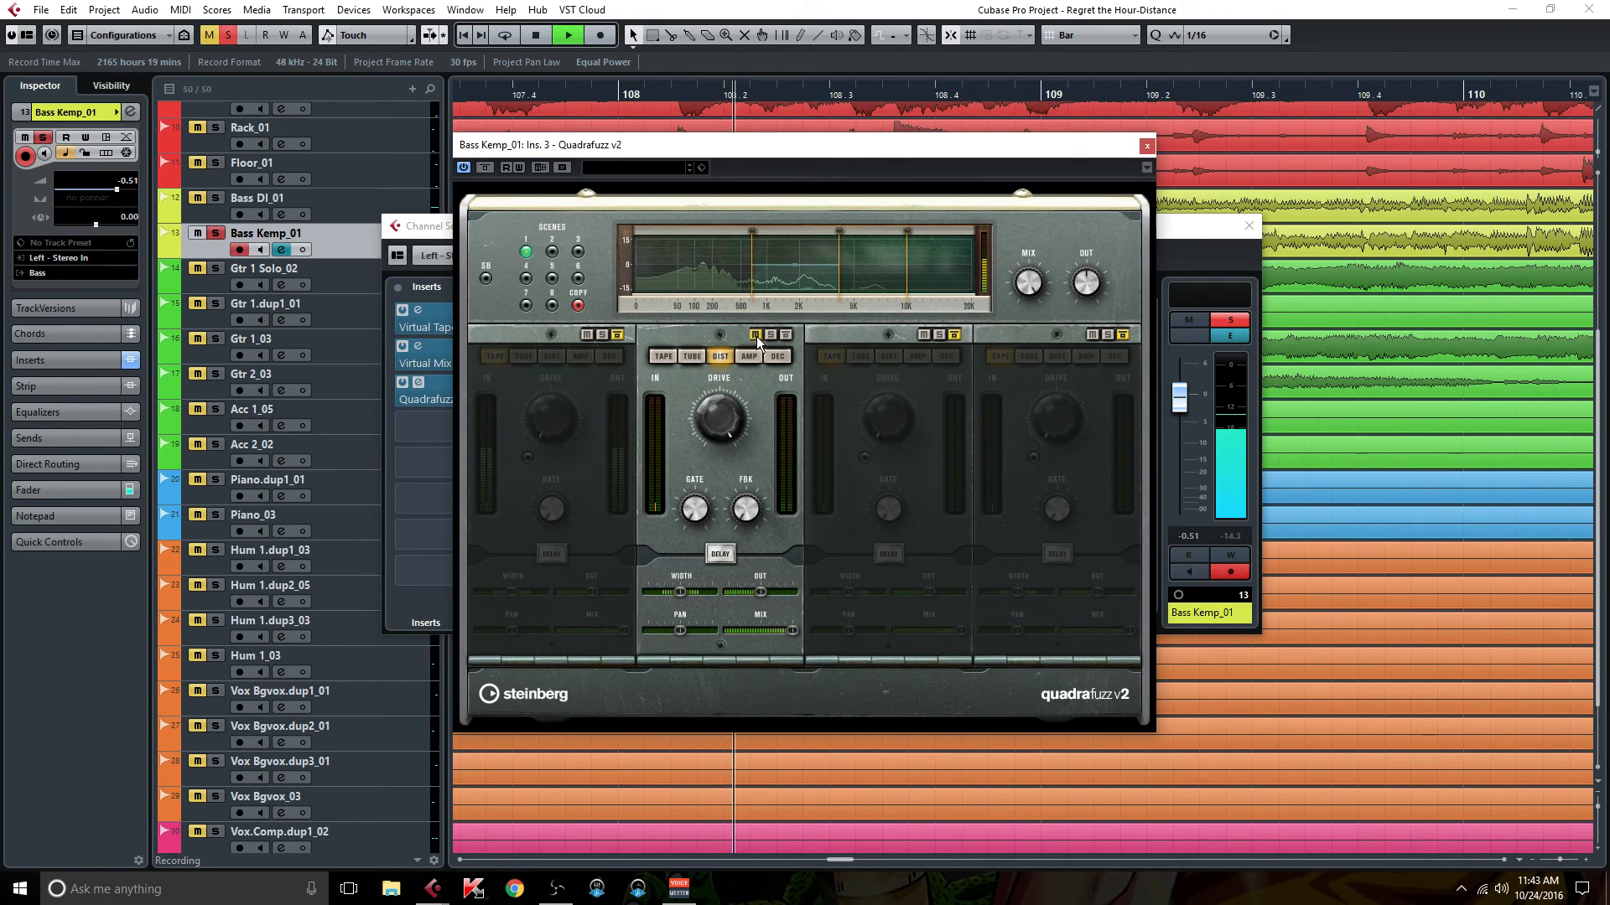
click(756, 335)
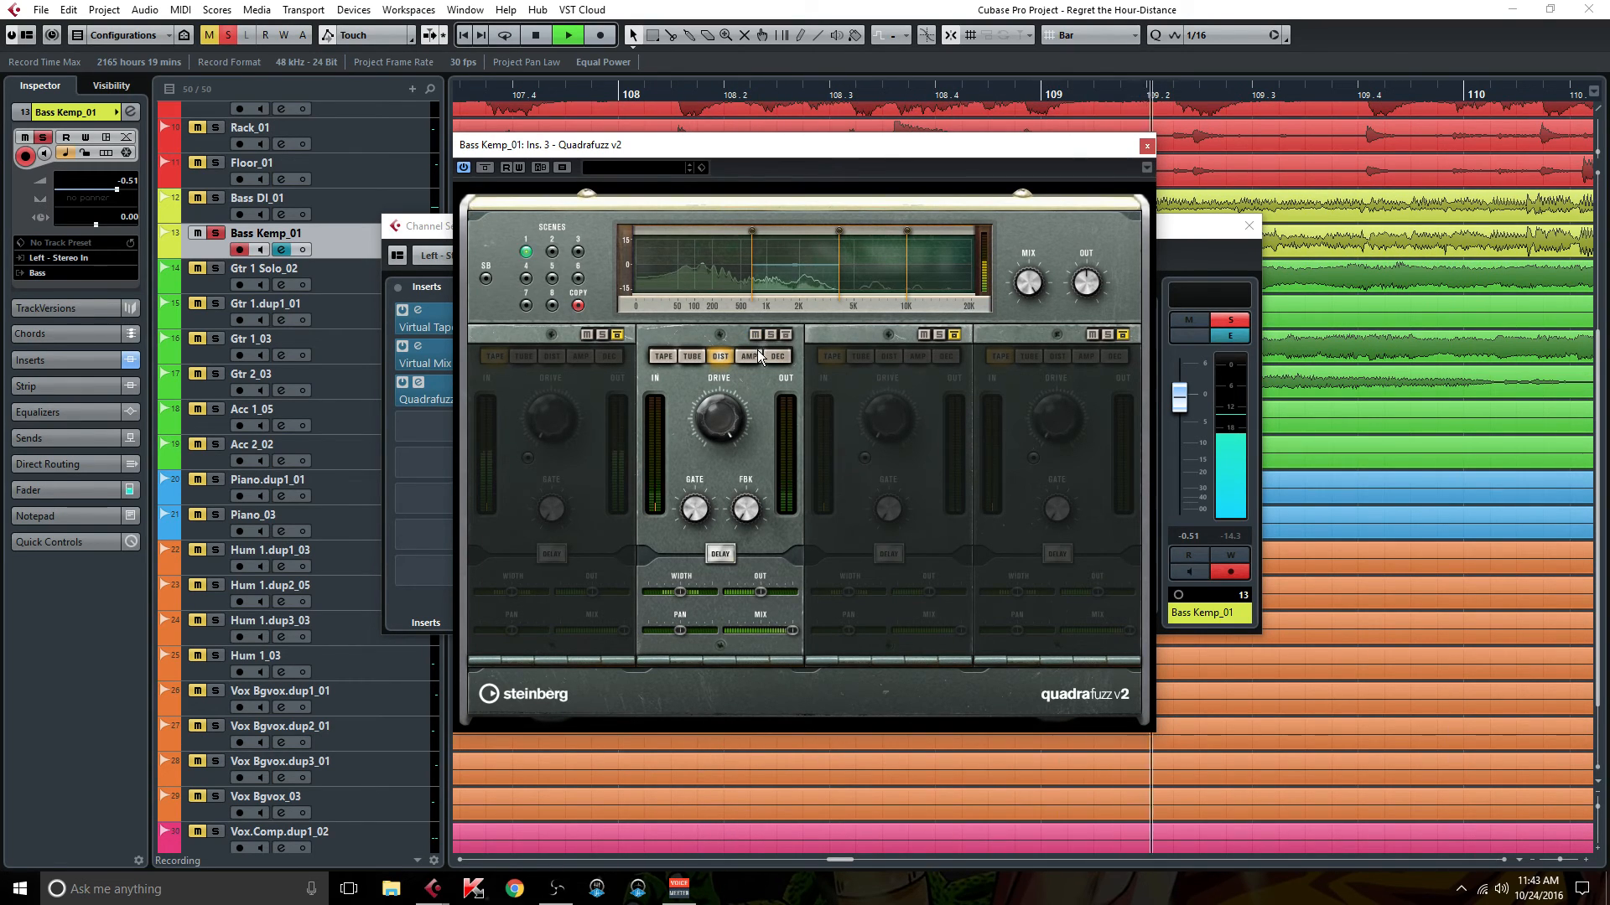
Audition the Amp mode's first two cabinet options on the second band and return it to distortion
click(749, 358)
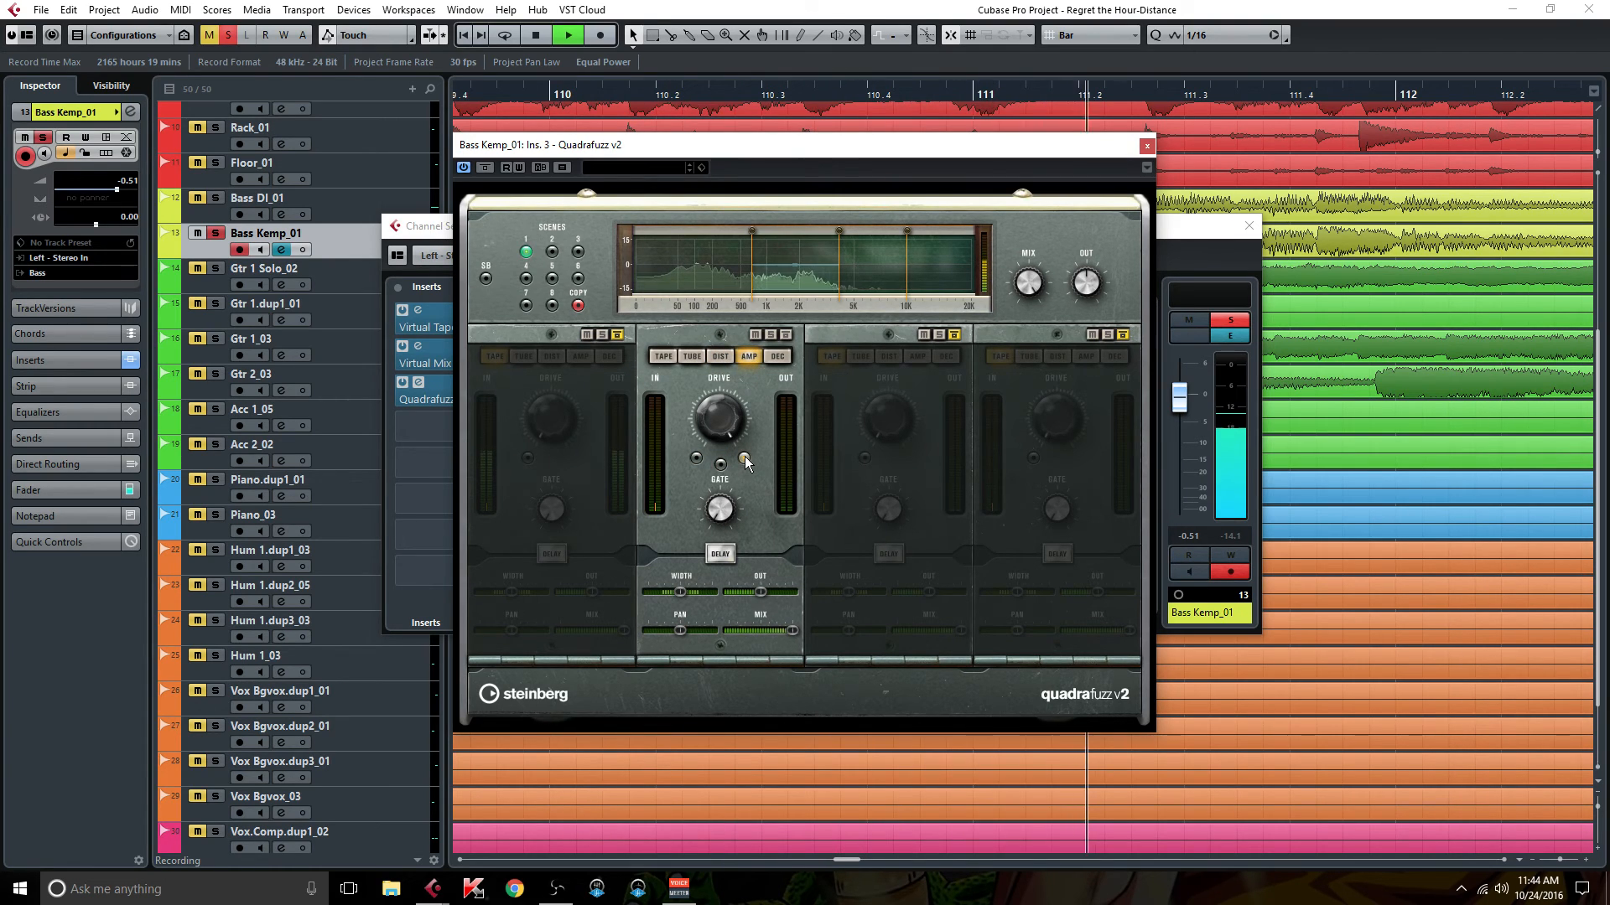
click(695, 457)
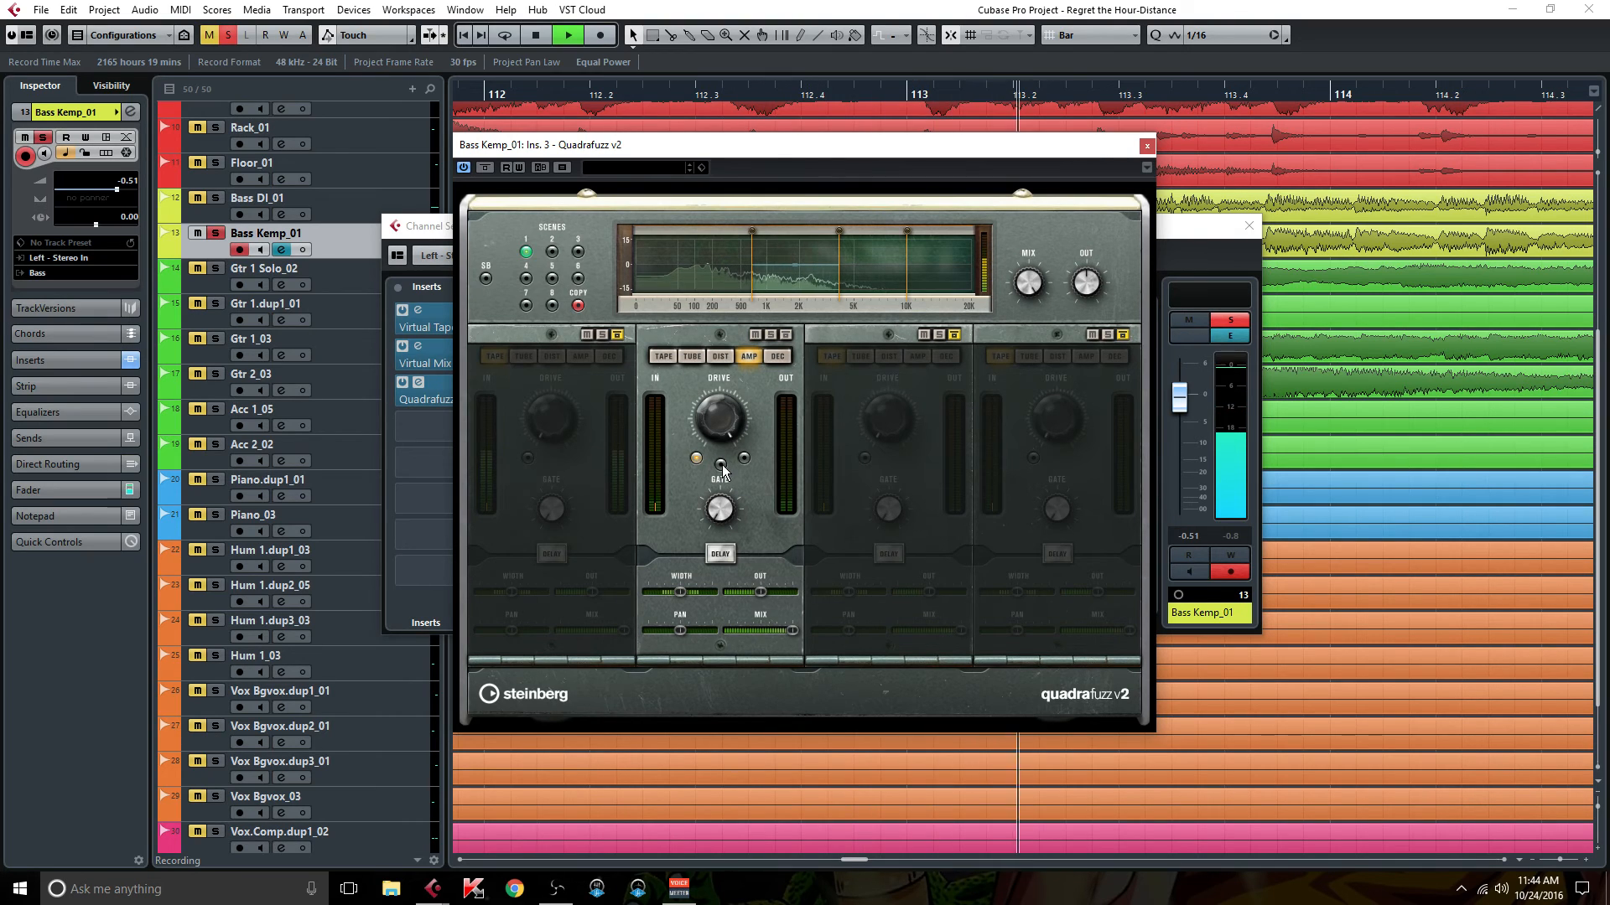
click(721, 466)
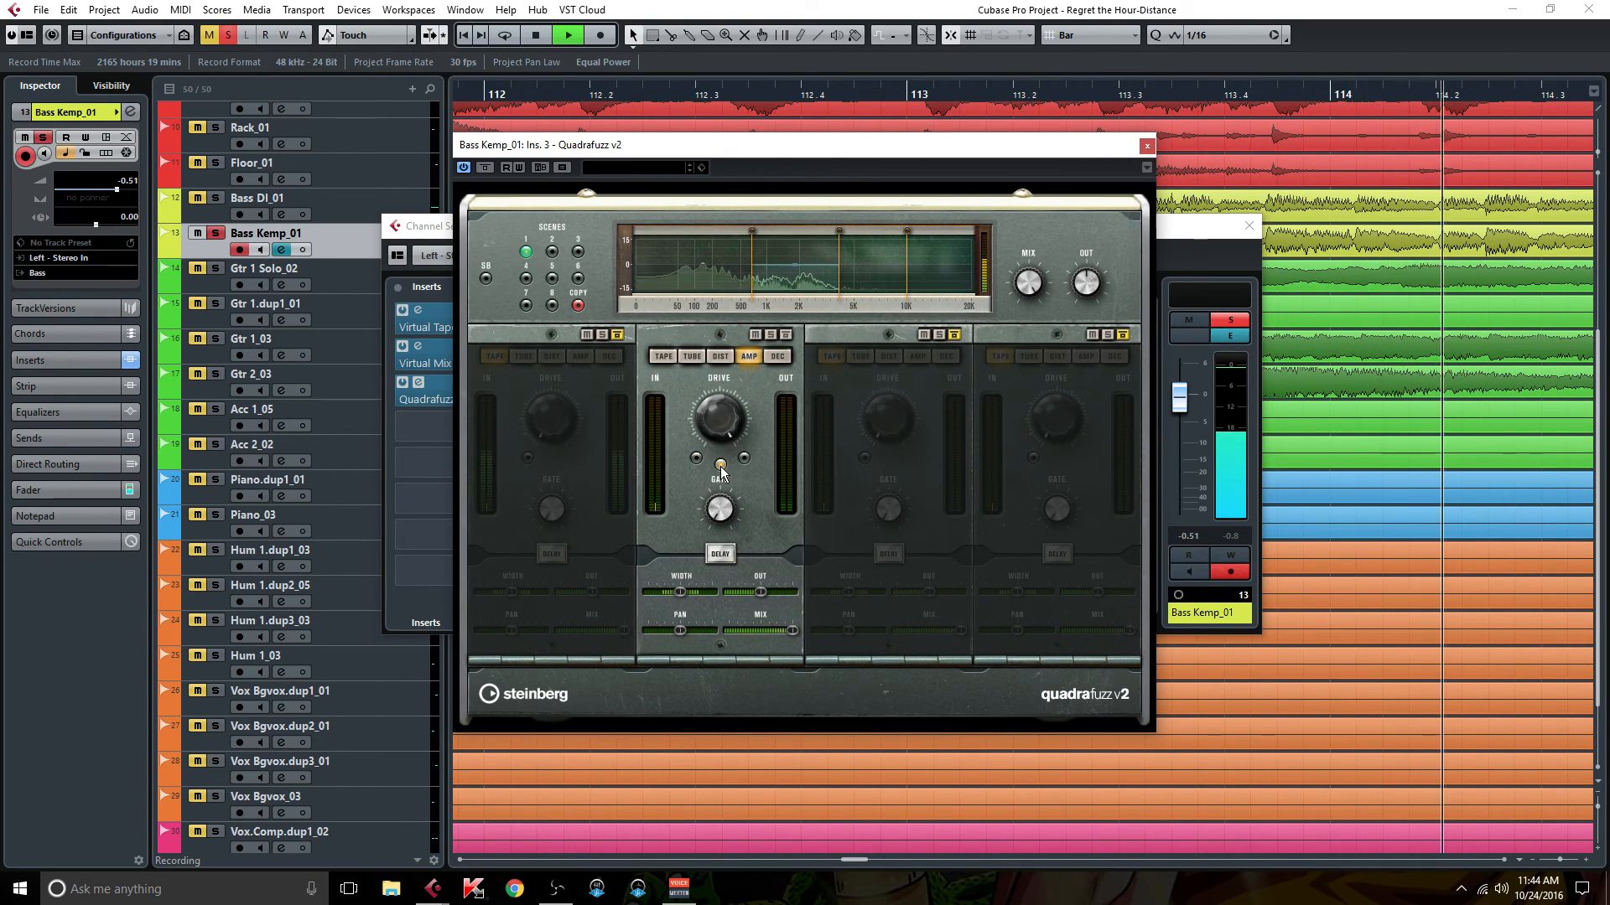
click(721, 356)
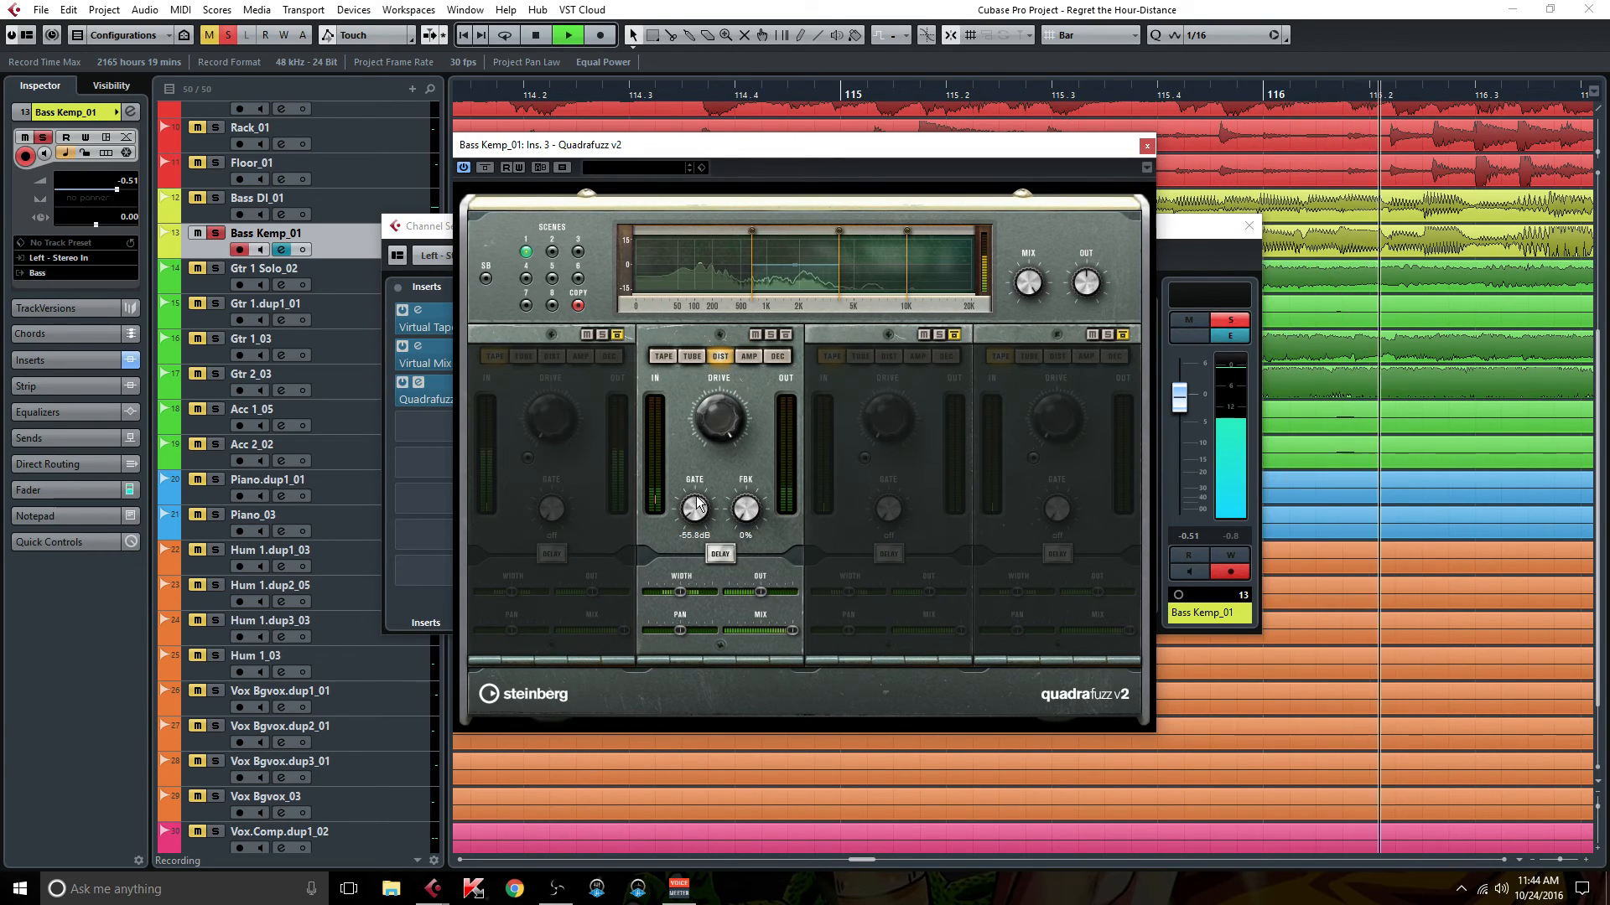
Turn off the distortion band's gate and keep the band's mix at 100%
mouse_move(697, 510)
mouse_down()
mouse_move(689, 491)
mouse_move(694, 520)
mouse_up()
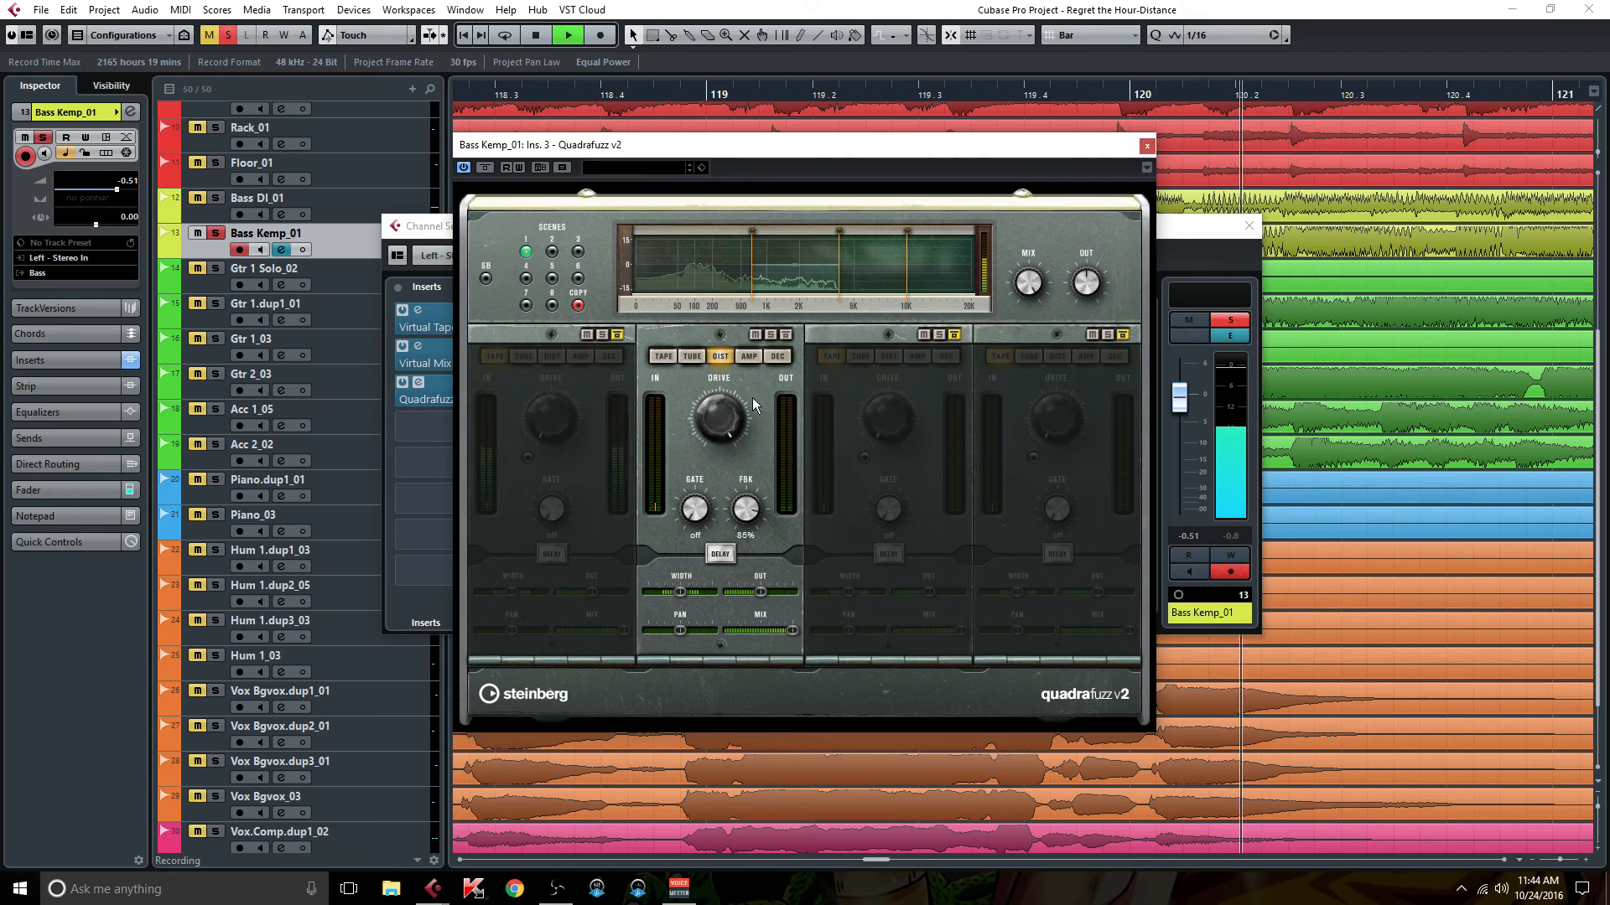
mouse_move(788, 634)
mouse_down()
mouse_move(768, 638)
mouse_move(794, 637)
mouse_up()
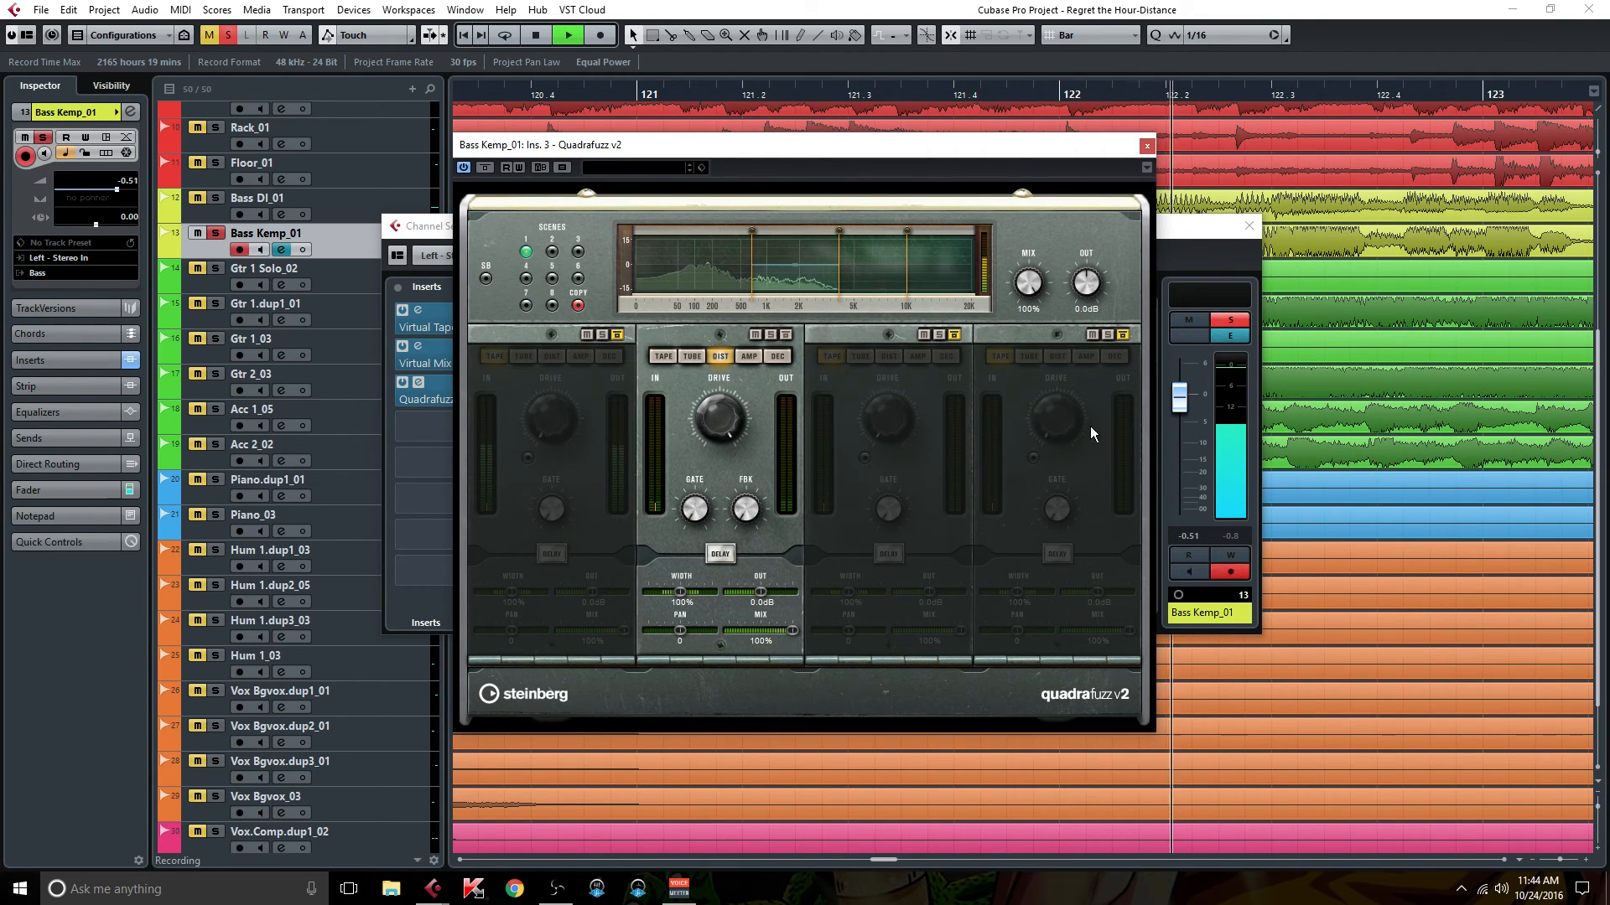
Unsolo Bass Kemp_01, check the distortion band with its mute in the full mix, and close the Quadrafuzz window
click(1235, 320)
click(1236, 322)
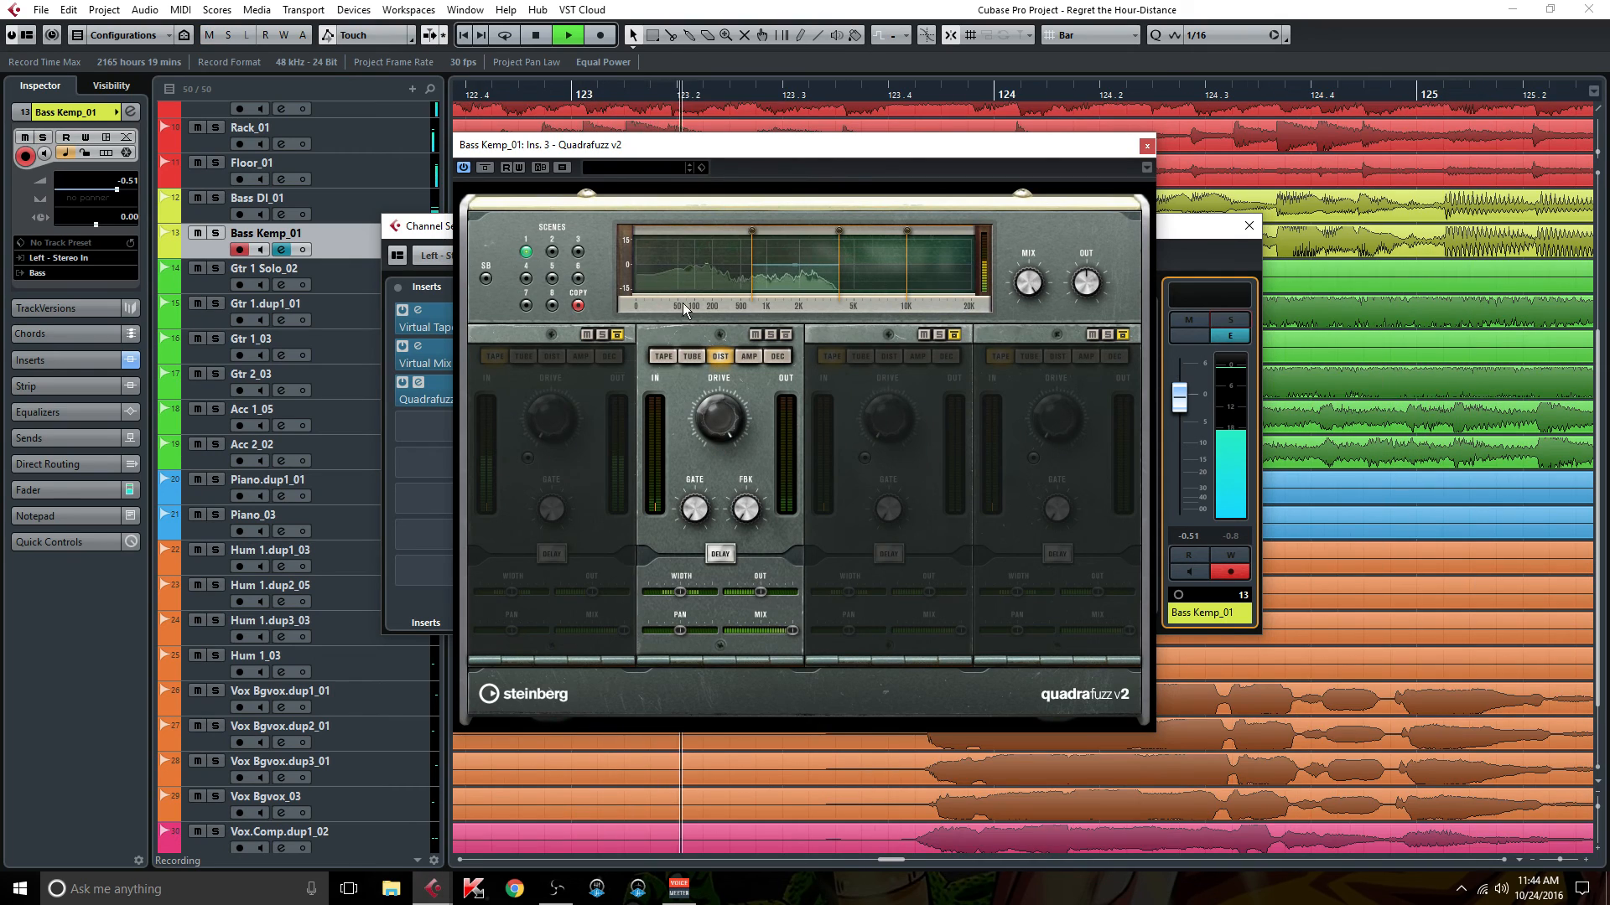
click(757, 335)
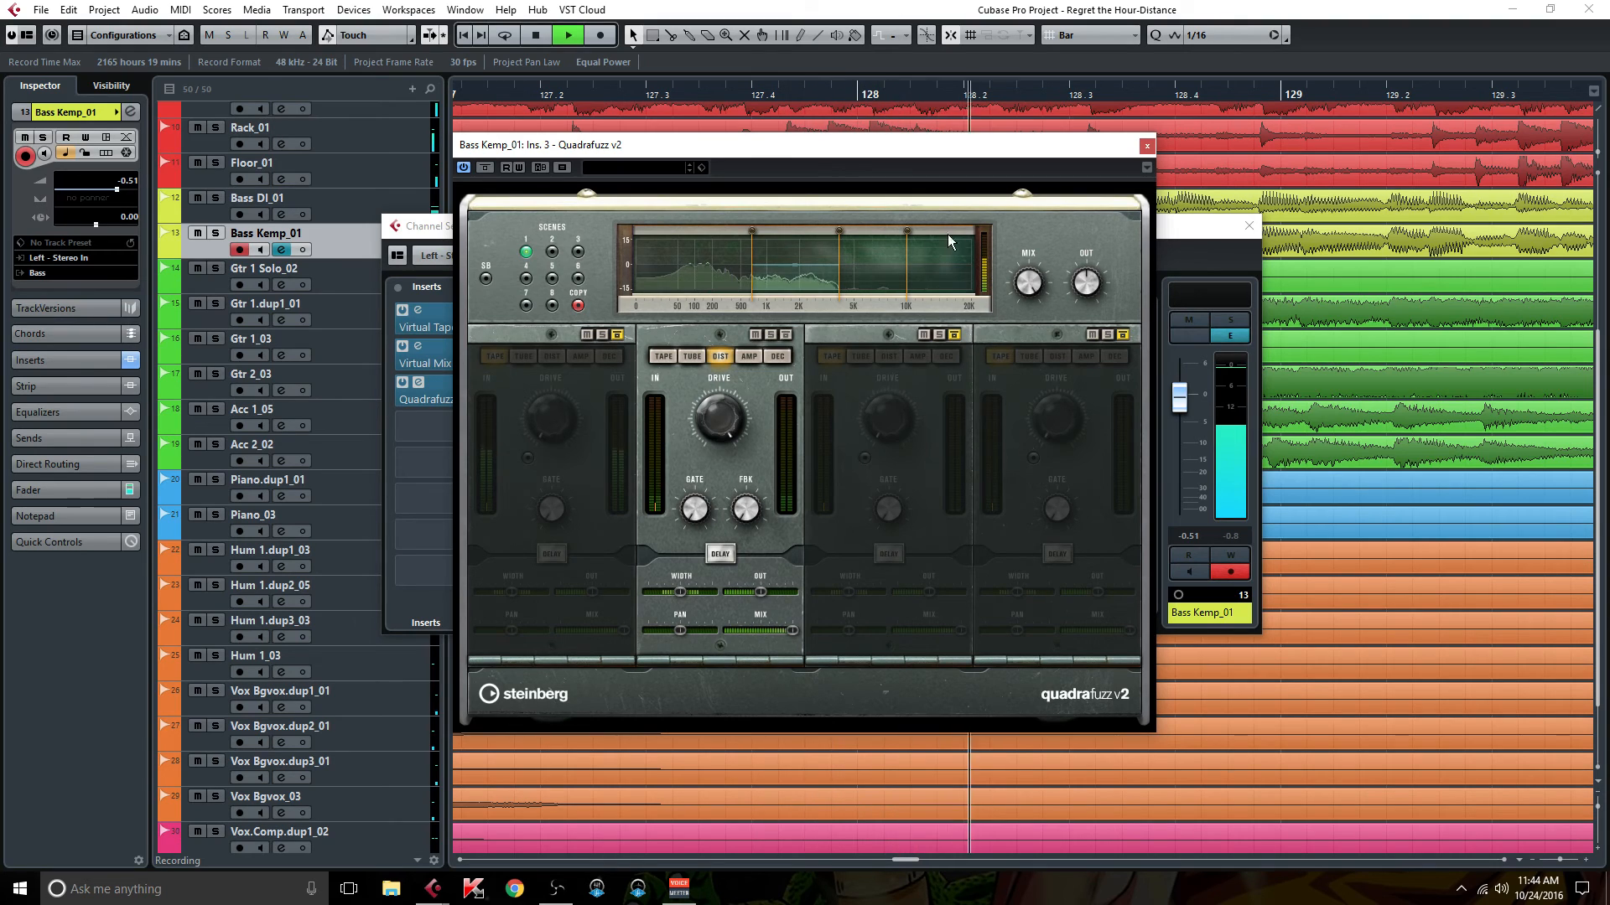
click(1145, 148)
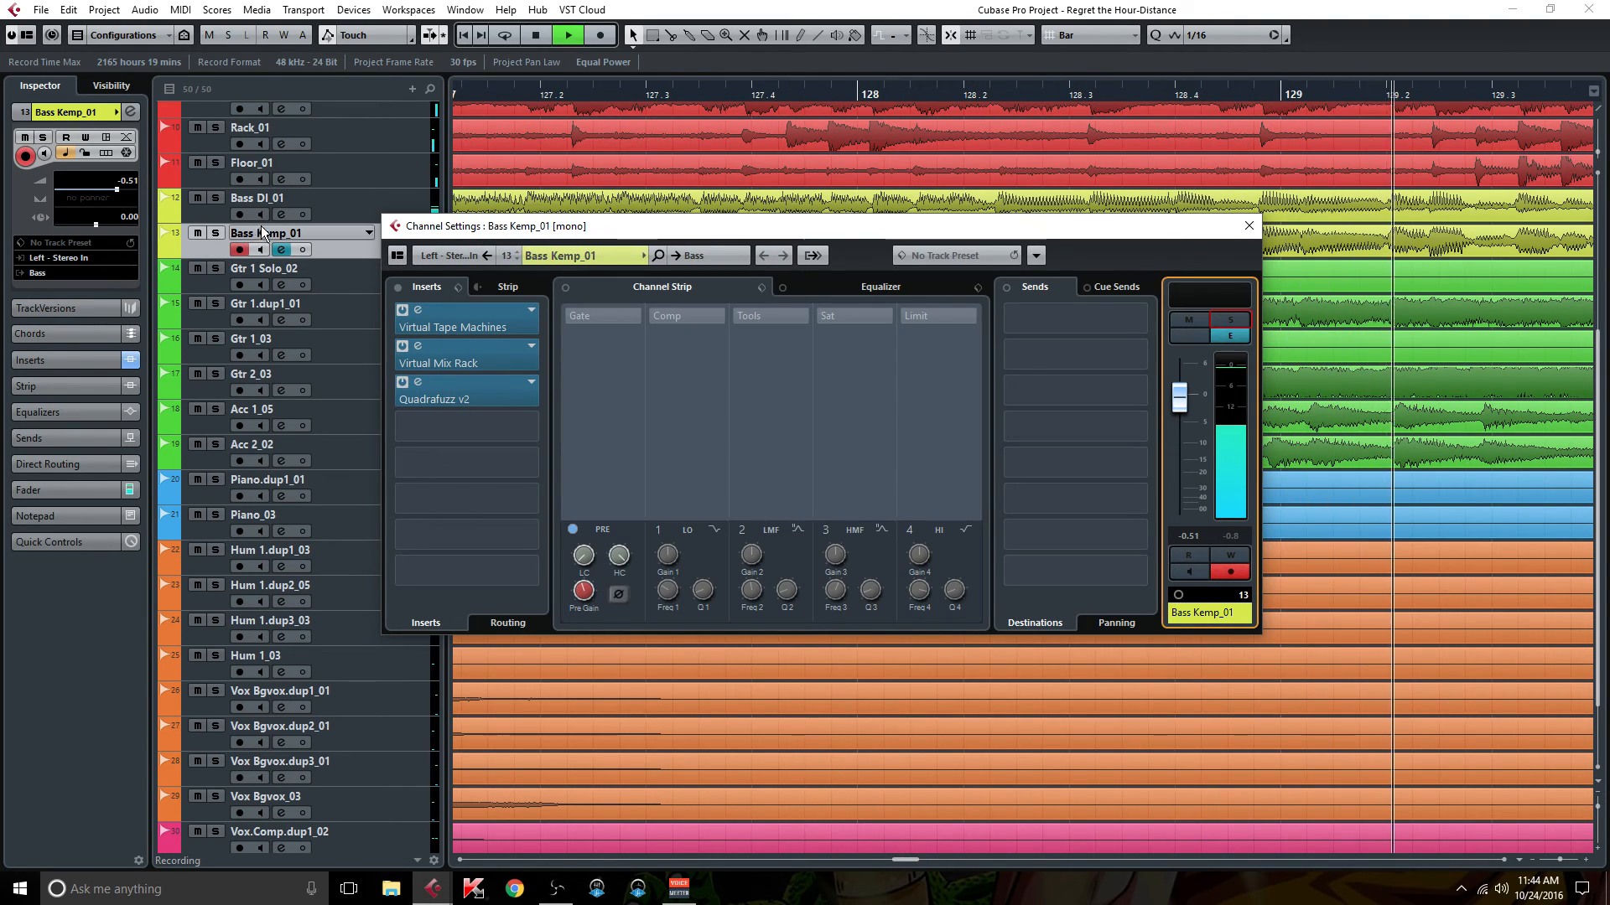
Load Quadrafuzz v2 in Bass DI_01's third insert slot and move playback back to the song's opening bars
key(Up)
click(536, 389)
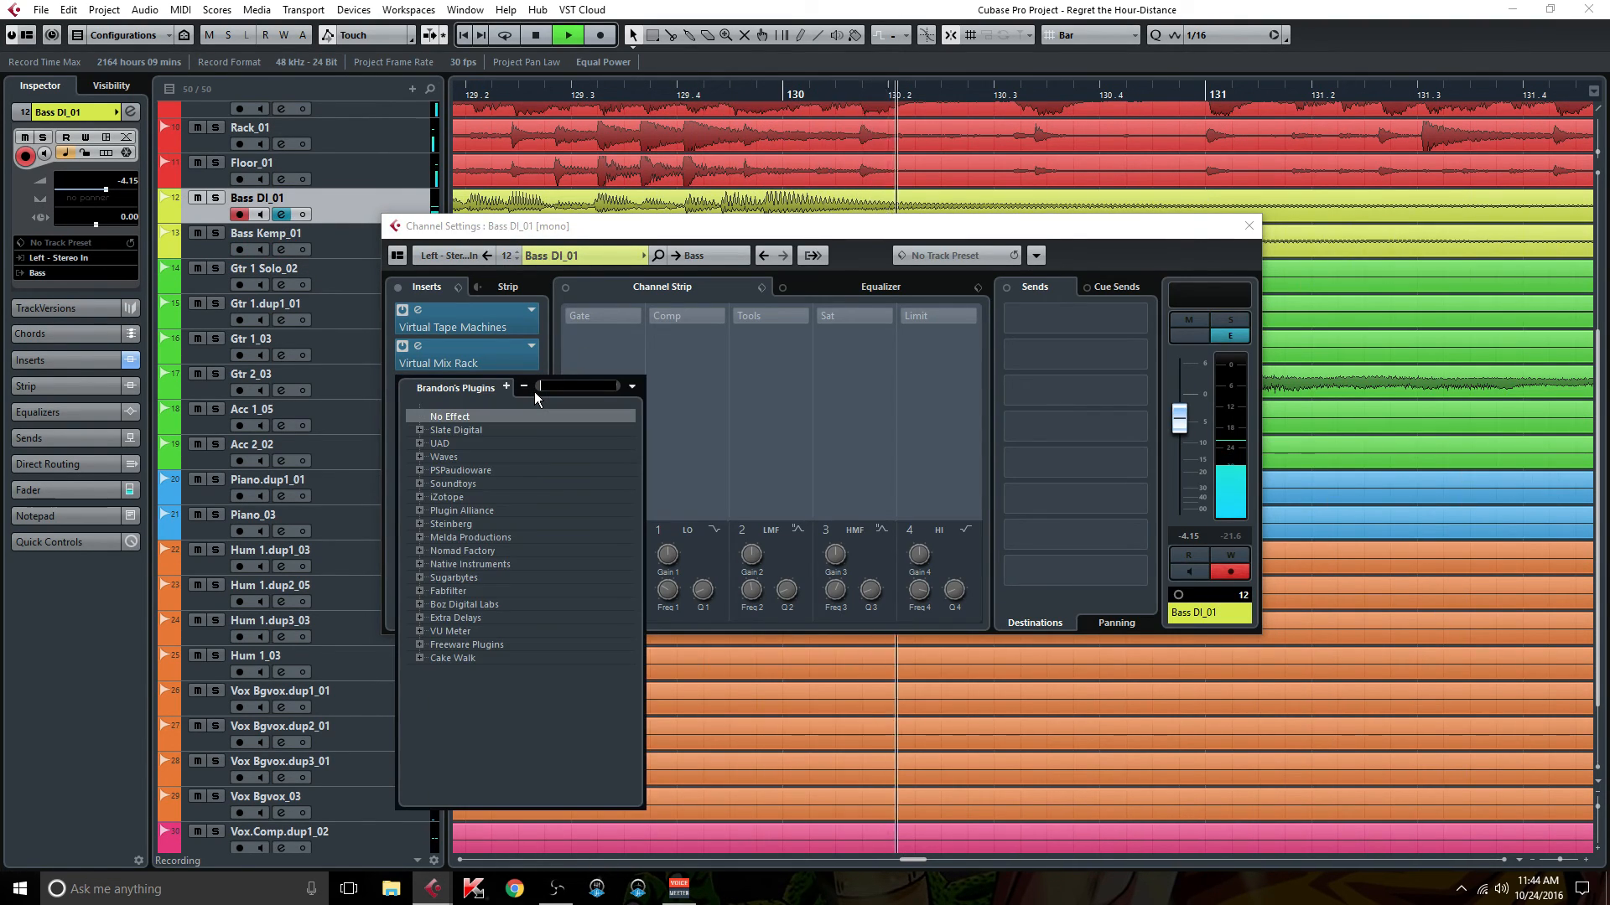
text(quadra)
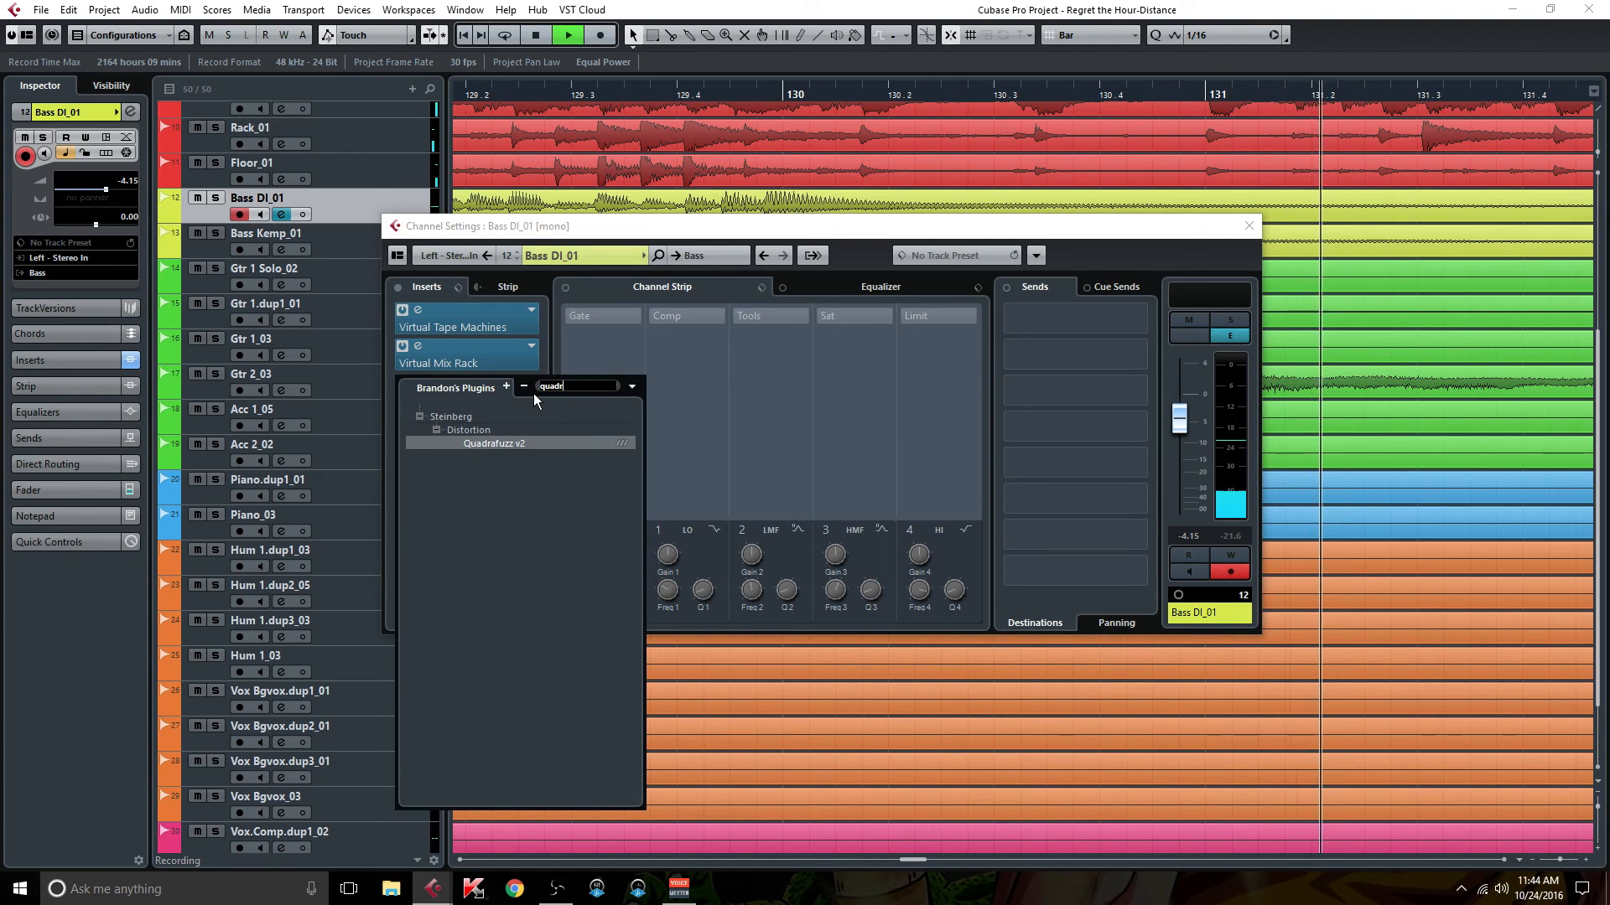
click(518, 447)
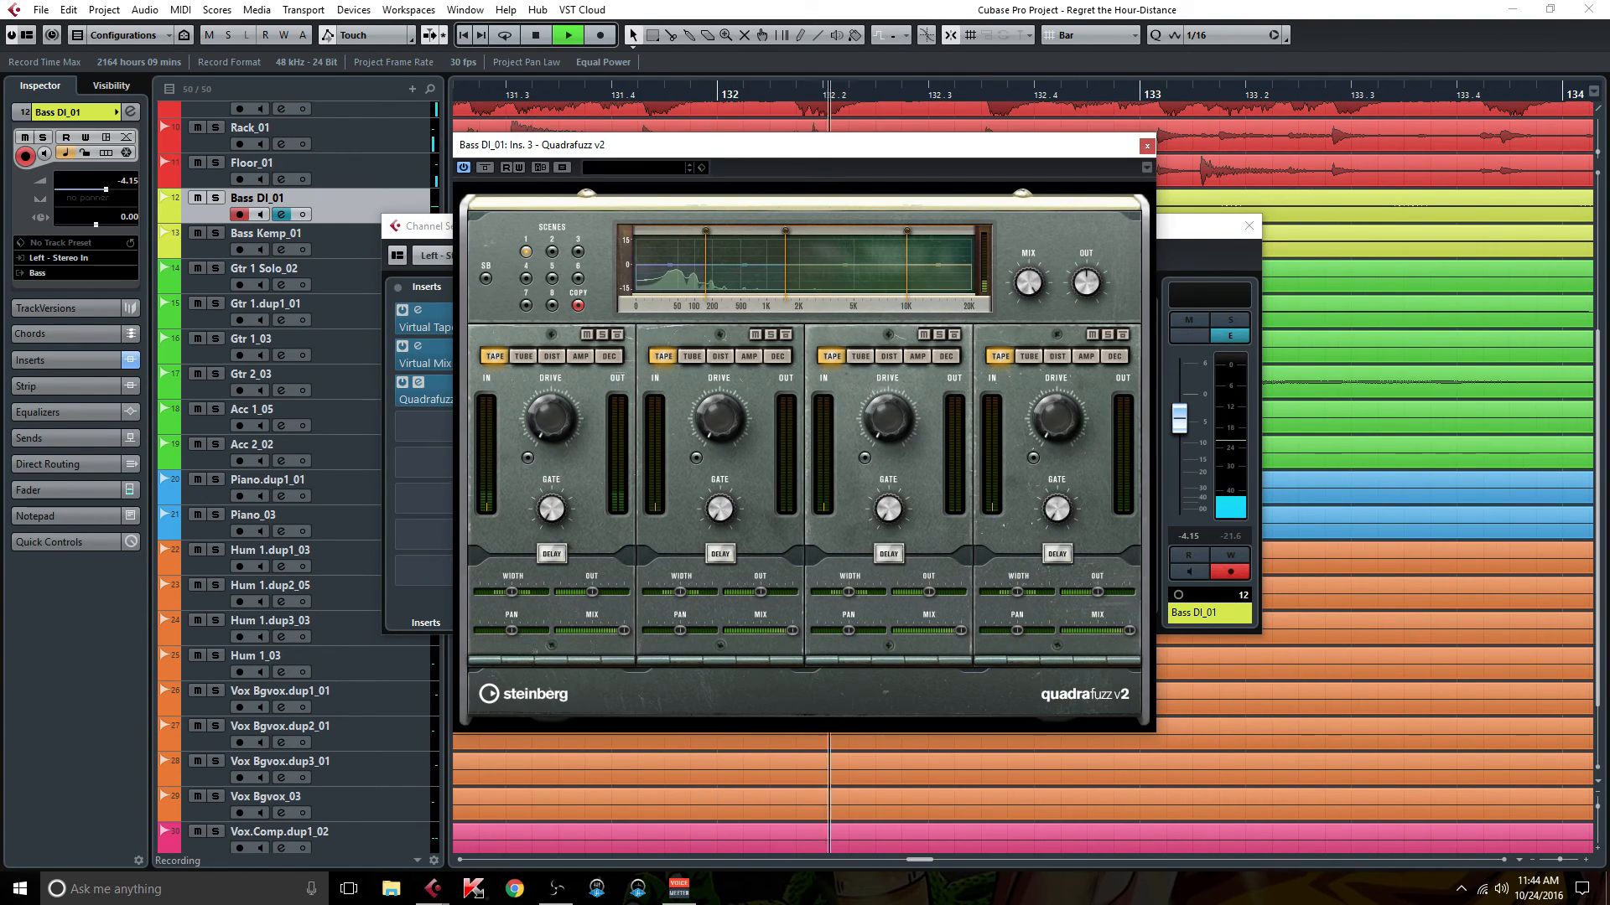
click(467, 37)
click(1578, 93)
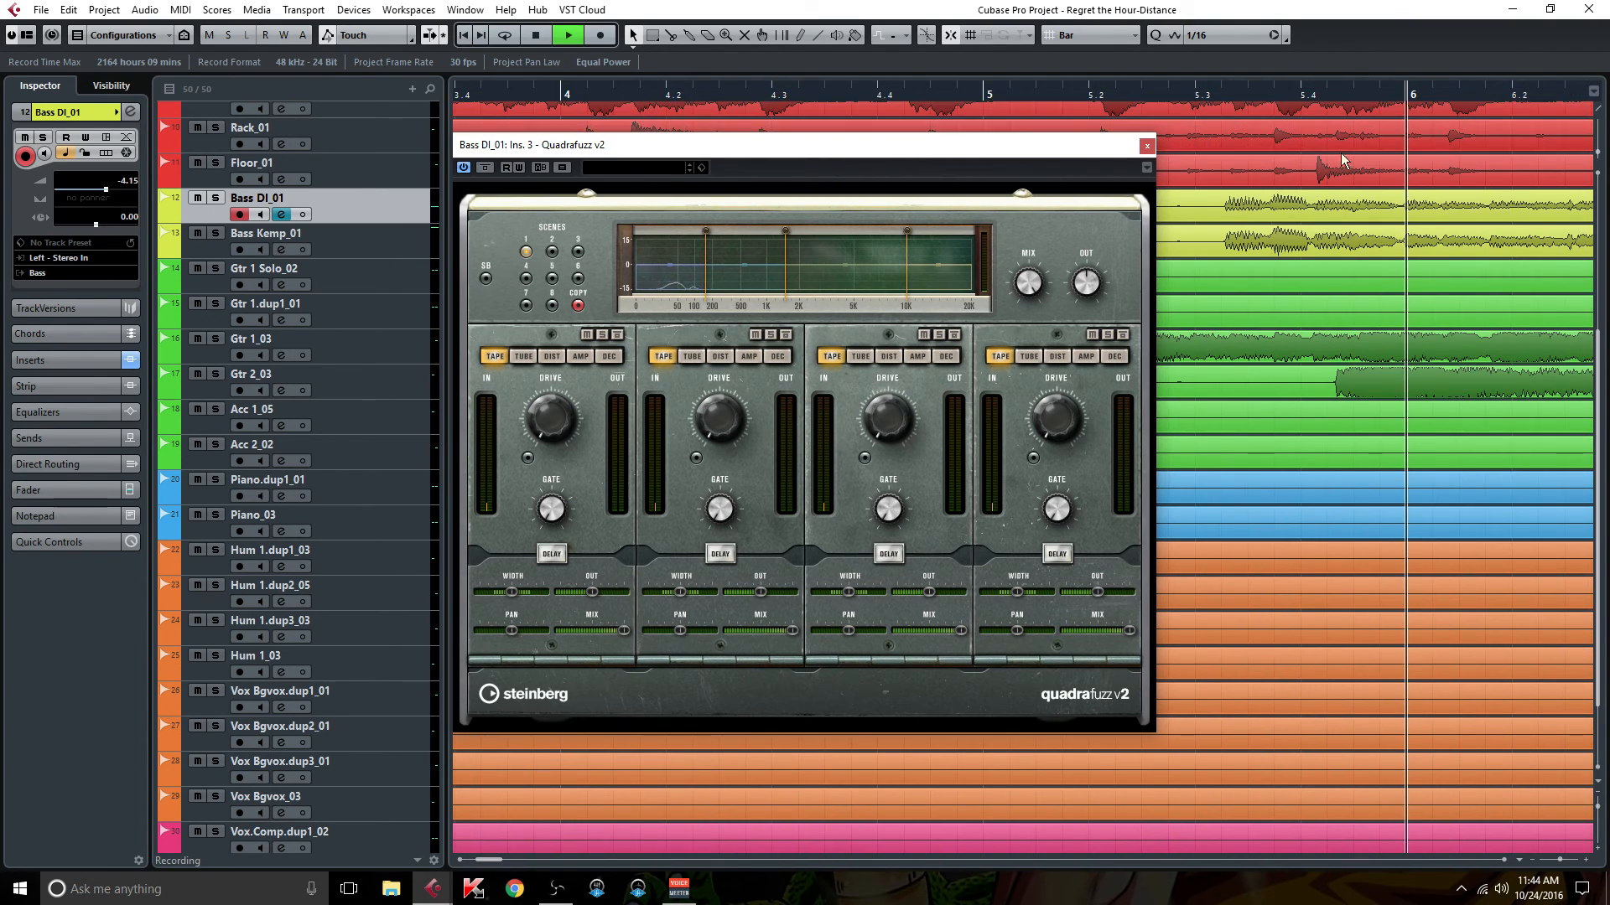
Bypass every Quadrafuzz band on Bass DI_01 except the second, and move that band's crossovers higher
click(617, 334)
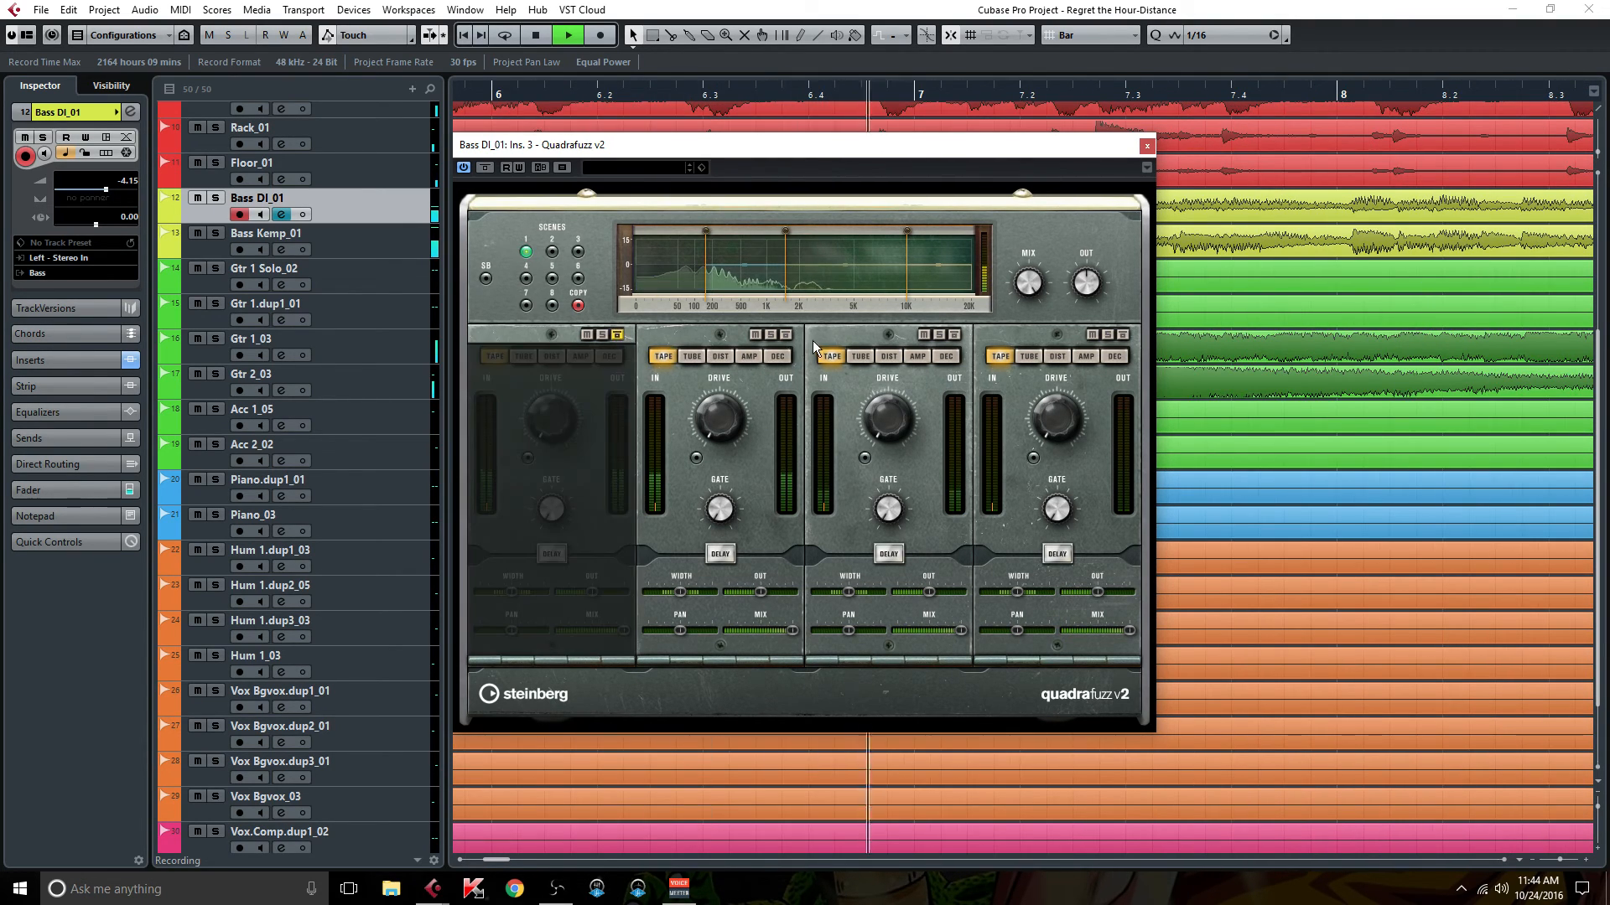
click(786, 334)
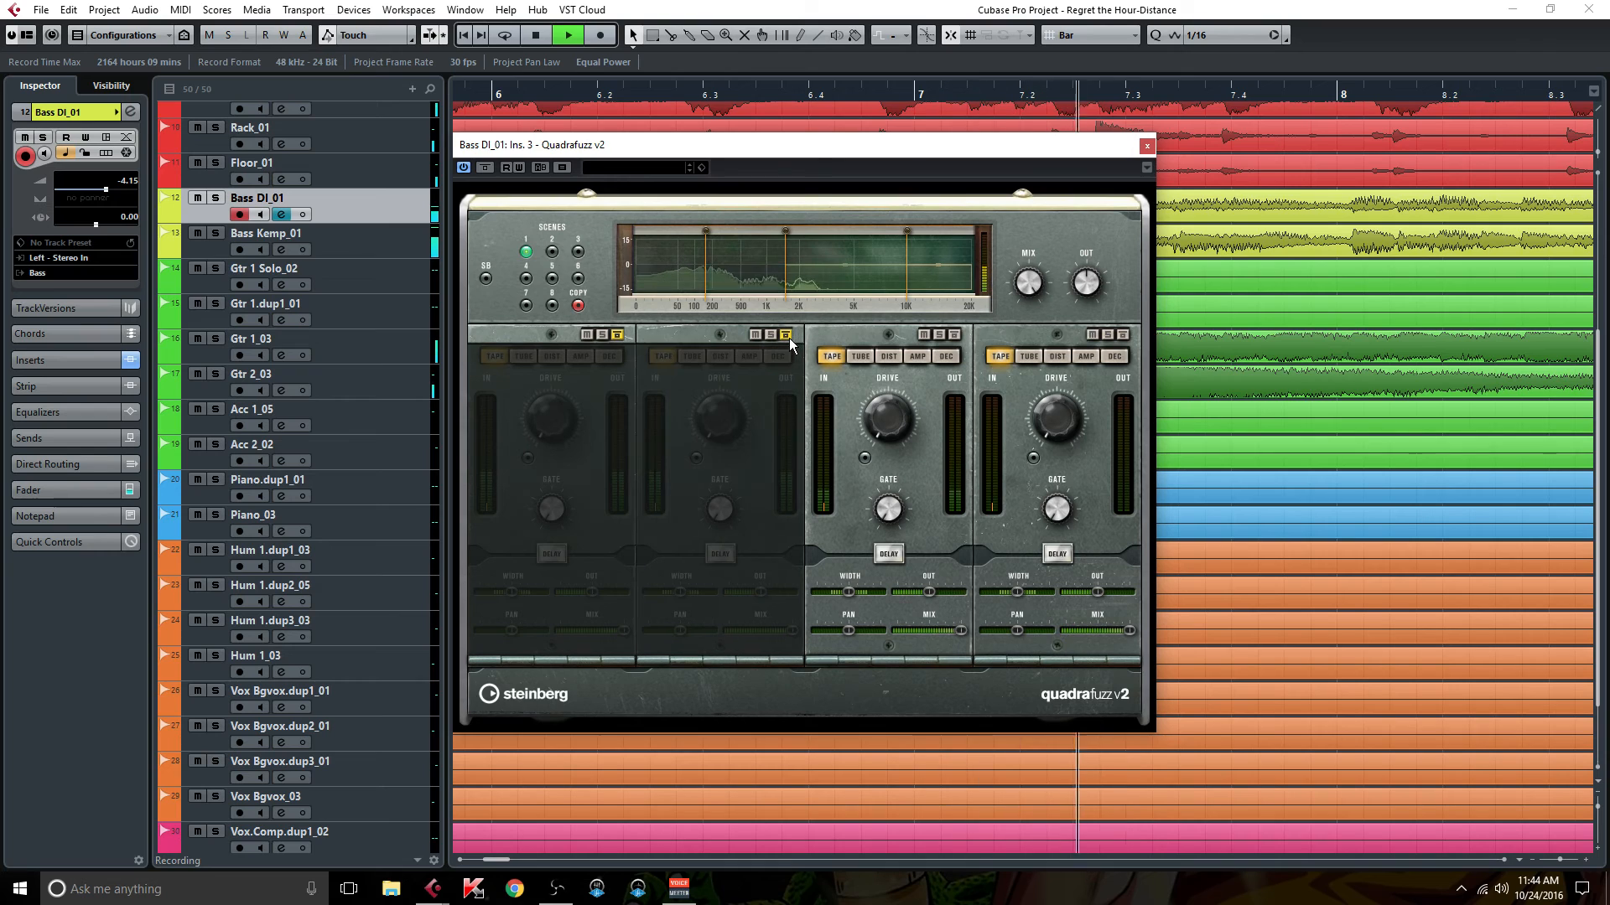
click(956, 335)
click(1123, 335)
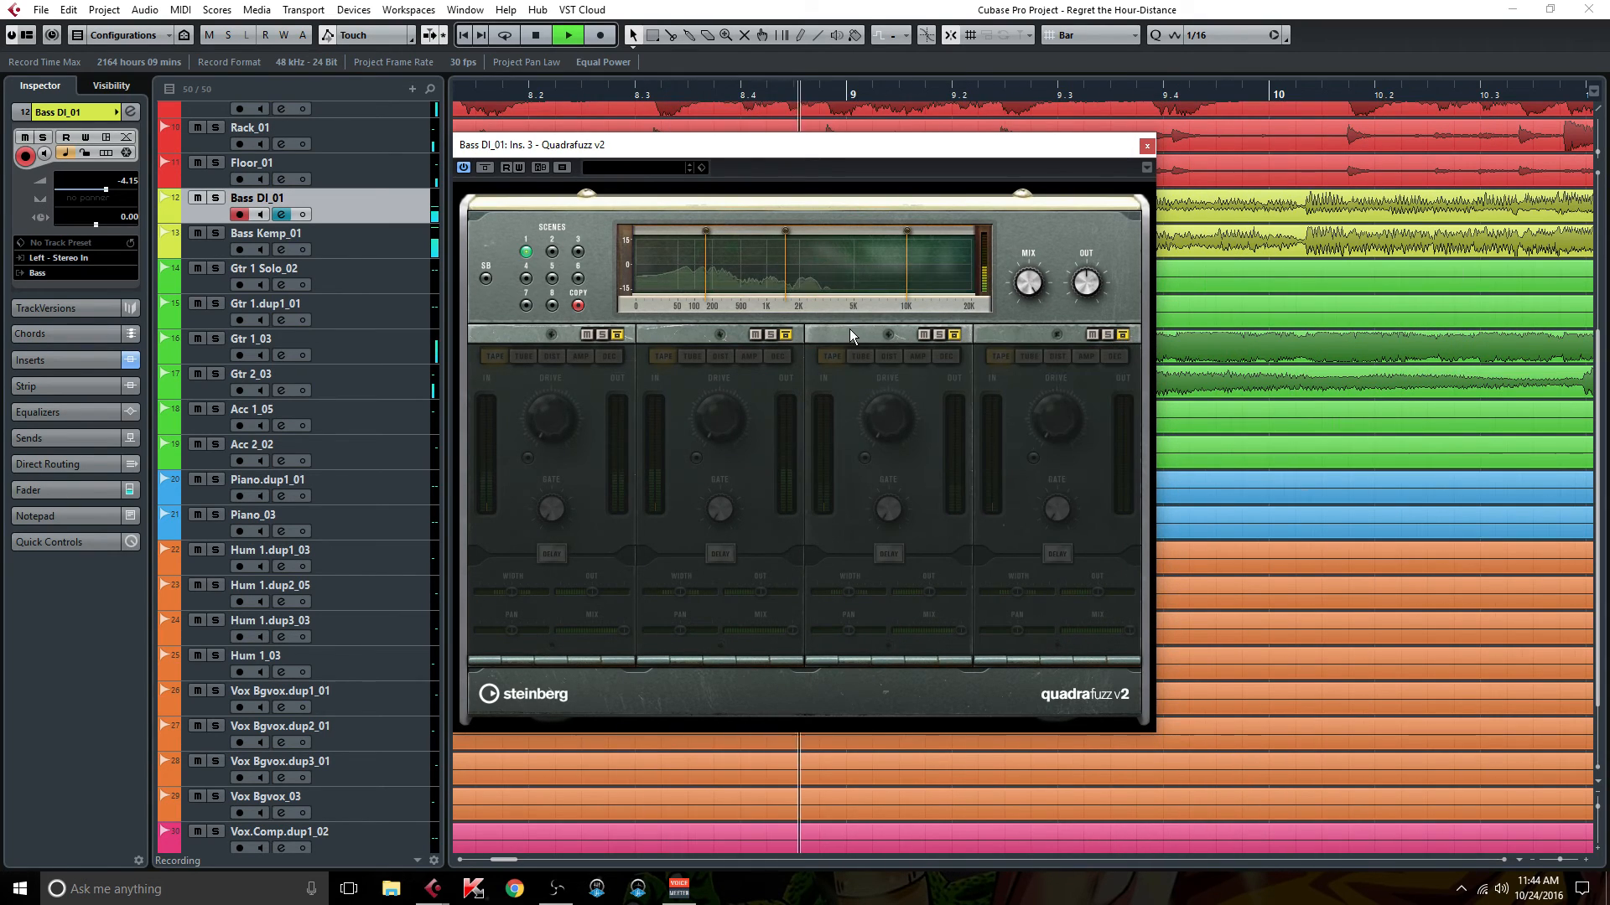
click(786, 335)
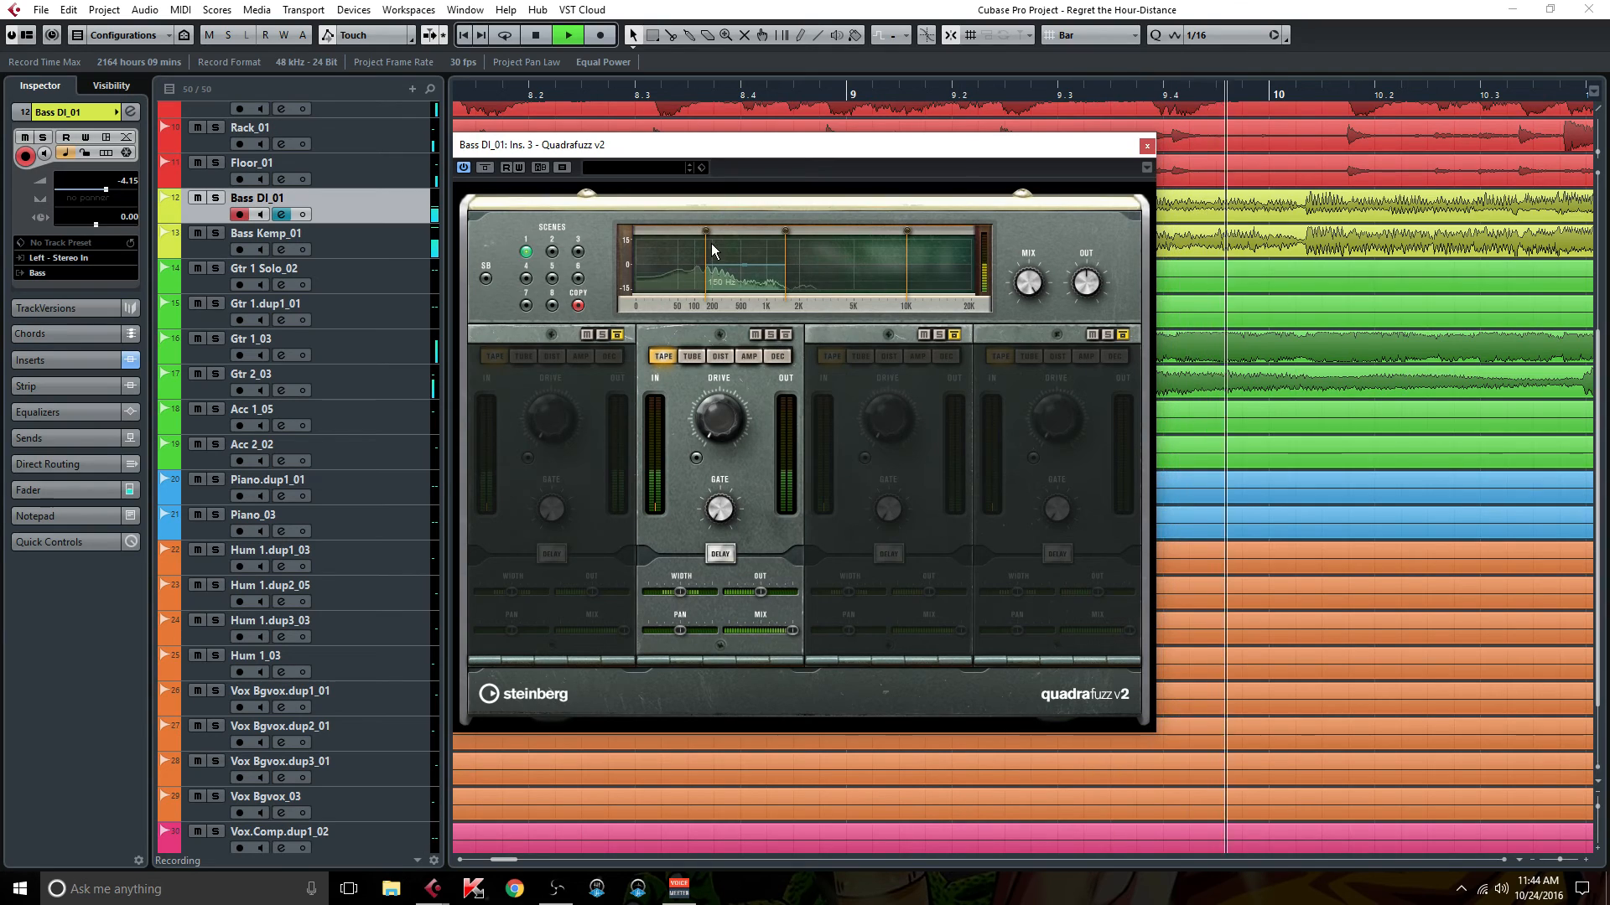
drag(704, 229, 827, 240)
Set Bass DI_01's second band to distortion, raise its drive, and lower the band's mix
click(720, 356)
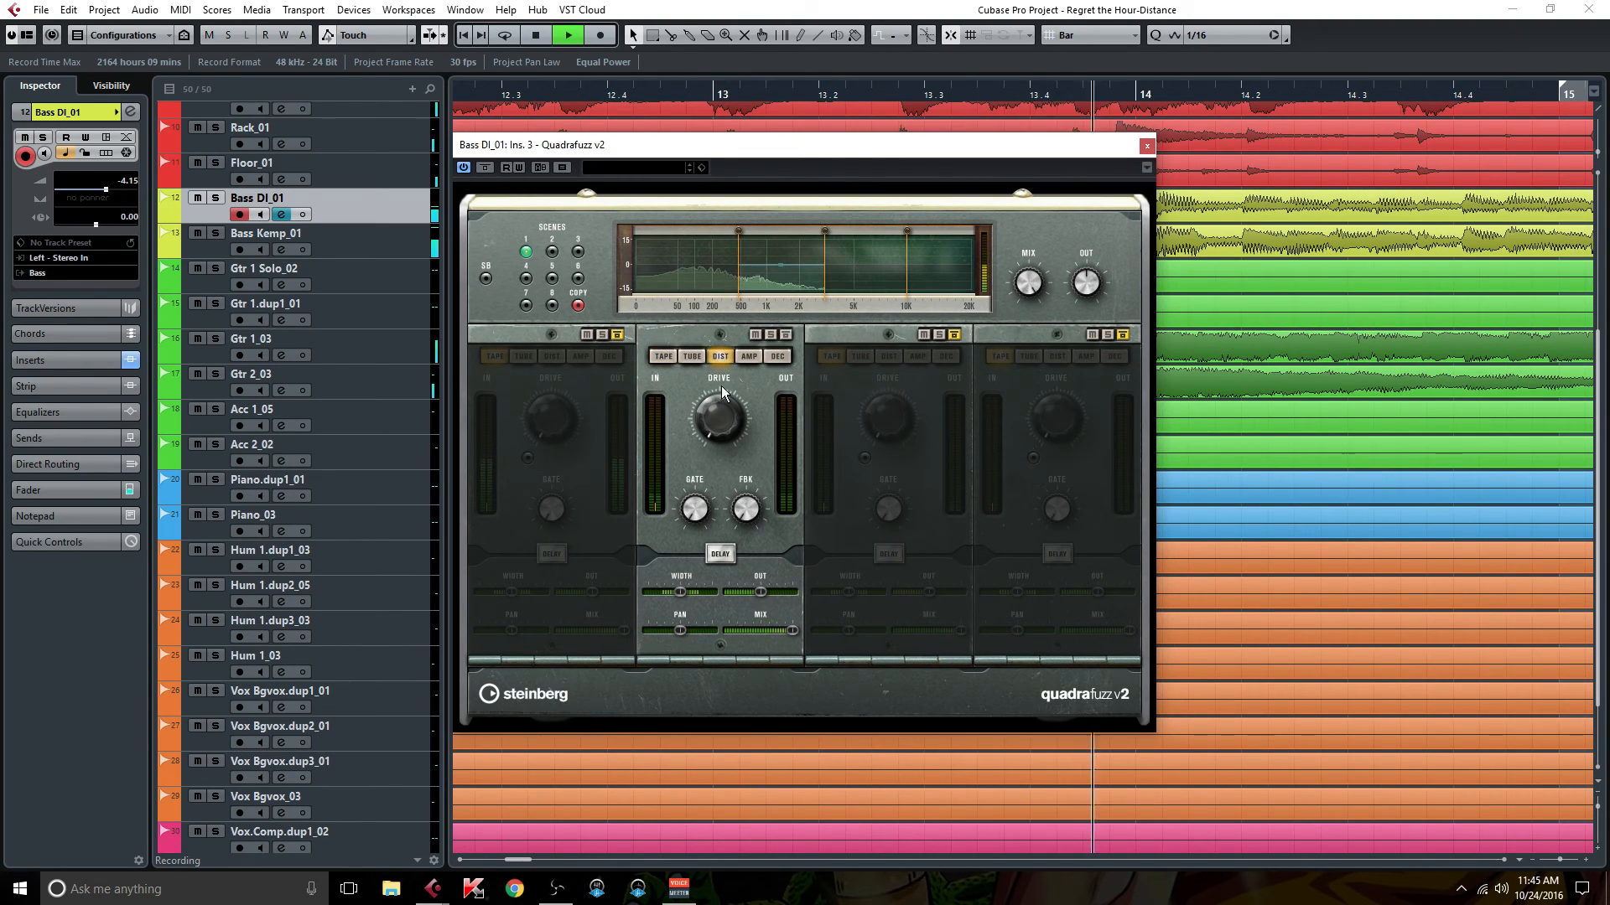
drag(716, 427, 814, 234)
drag(792, 632, 773, 634)
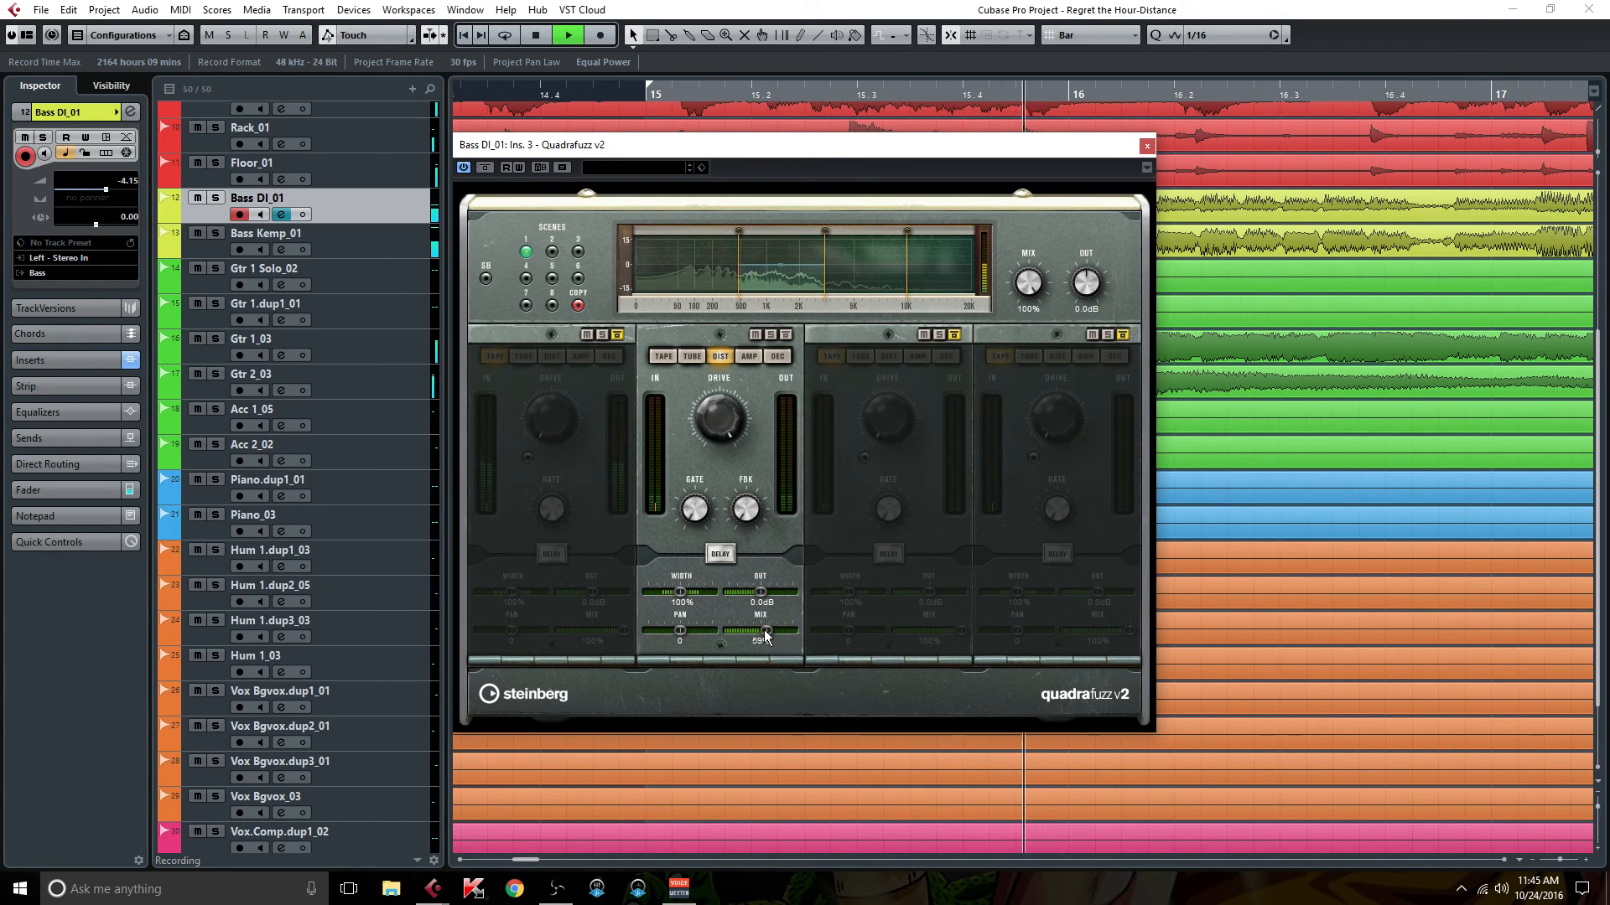
Open Bass Kemp_01's Quadrafuzz v2 and place its window beside Bass DI_01's for comparison
click(283, 250)
click(434, 396)
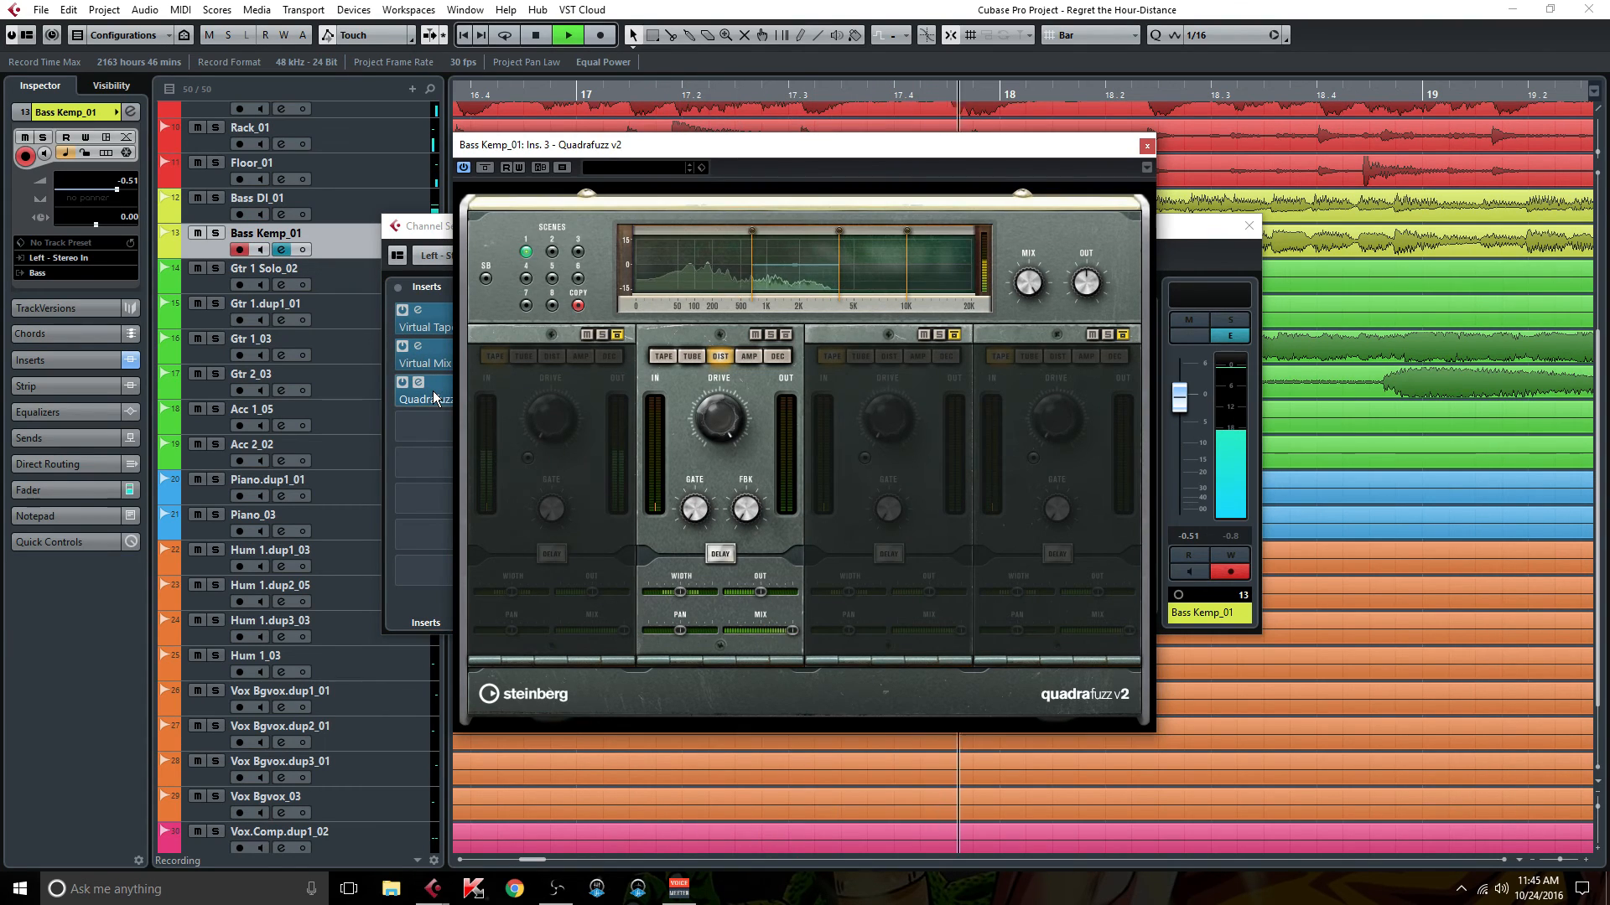
drag(683, 151, 1148, 170)
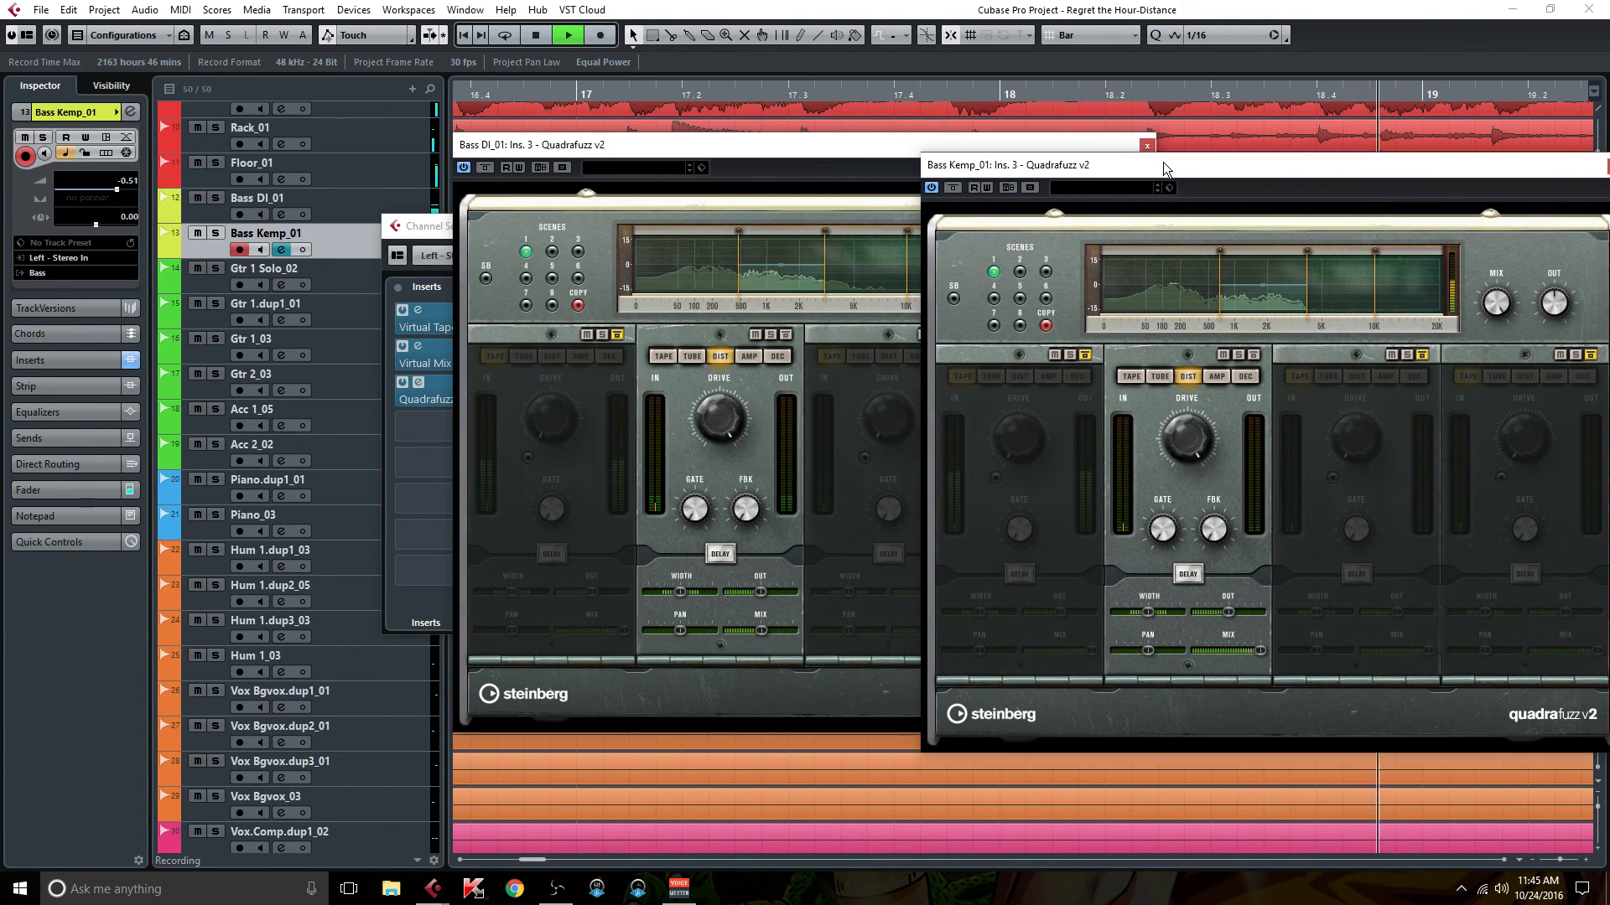
Clear the channel settings window out of the way and place the two bass Quadrafuzz windows side by side
drag(408, 235, 4, 278)
drag(689, 154, 190, 353)
click(821, 269)
drag(556, 344, 716, 164)
Lower the second band's mix to 25% in Bass Kemp_01's Quadrafuzz and raise it slightly in Bass DI_01's
drag(1236, 657, 1224, 662)
drag(1205, 164, 1123, 149)
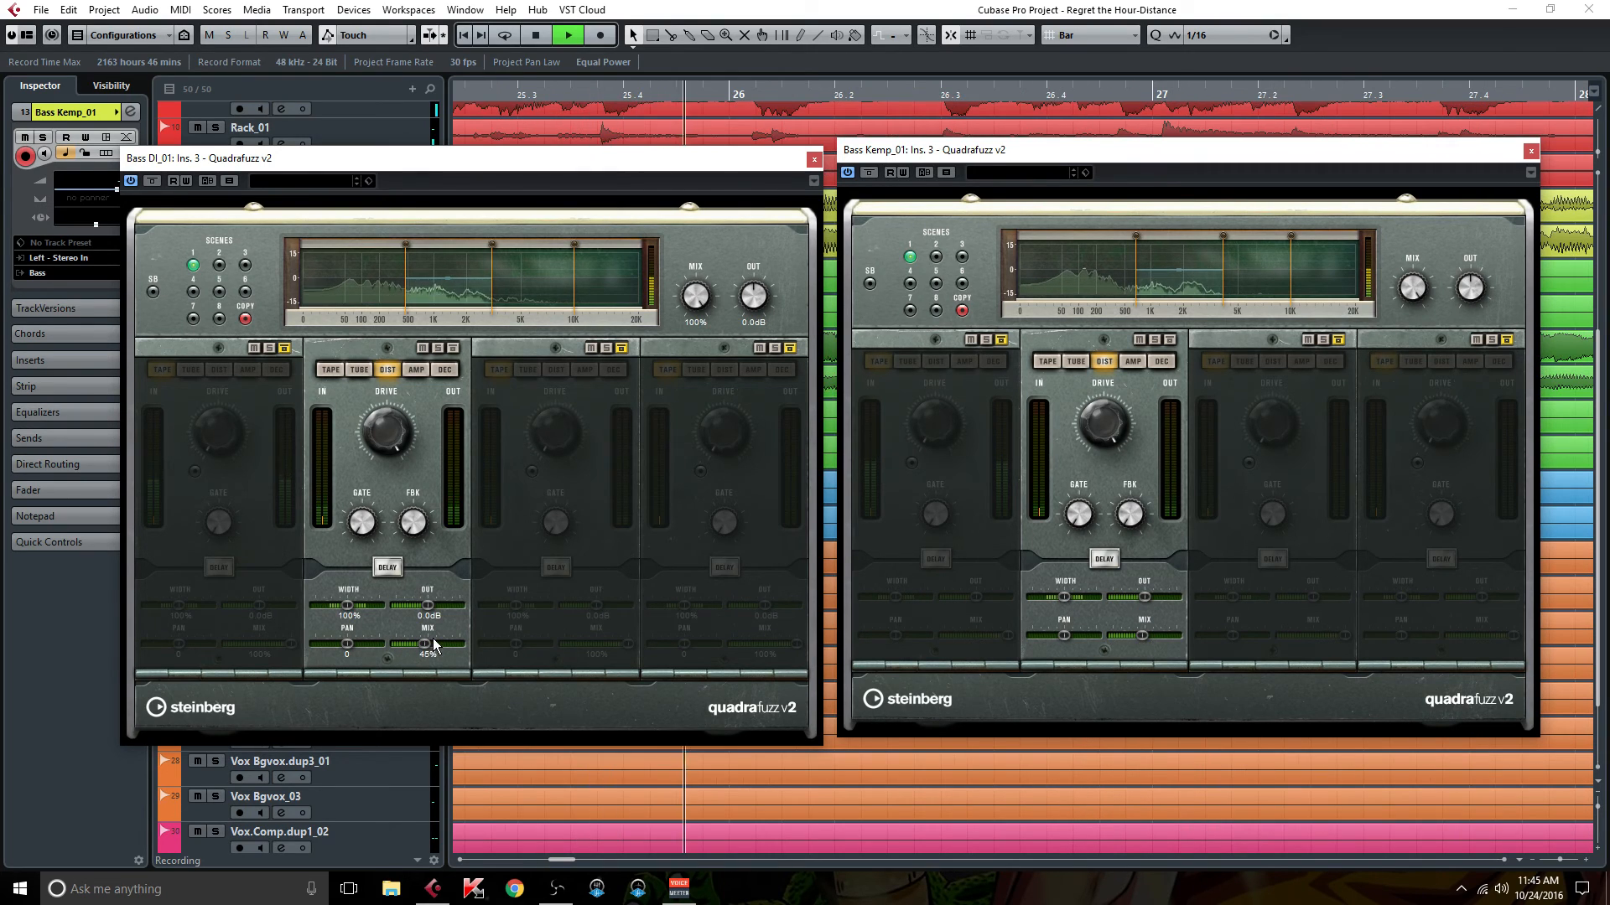
drag(427, 647, 433, 647)
drag(1142, 637, 1131, 641)
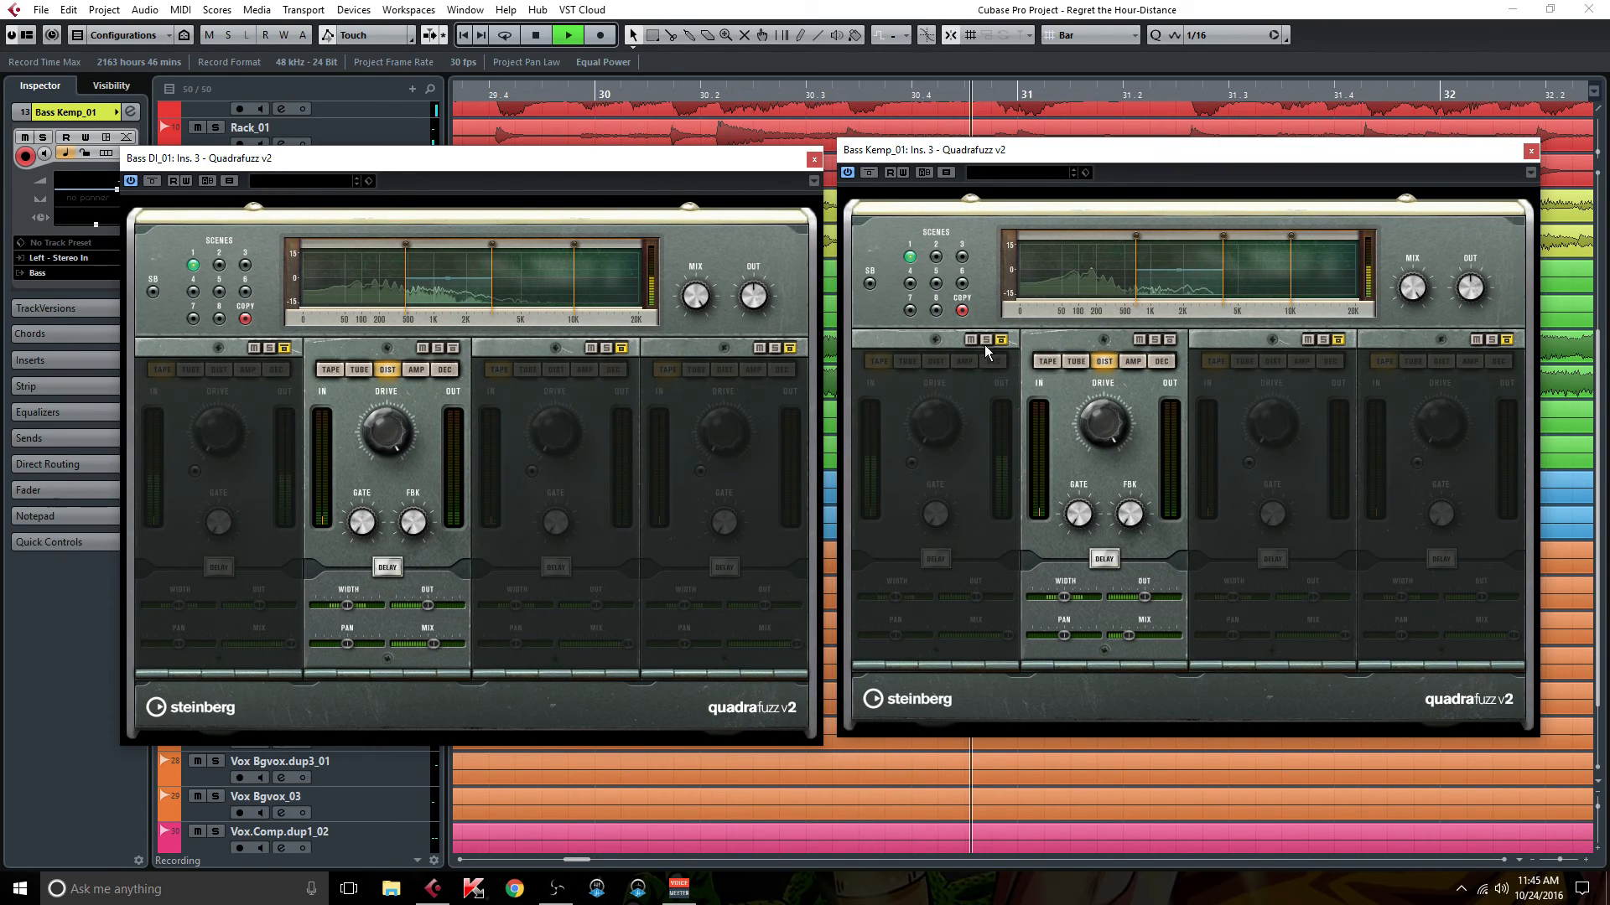
Enable Bass Kemp_01's first Quadrafuzz band in Tube mode with the third tube option, drive 0.4 and mix 74%
click(935, 340)
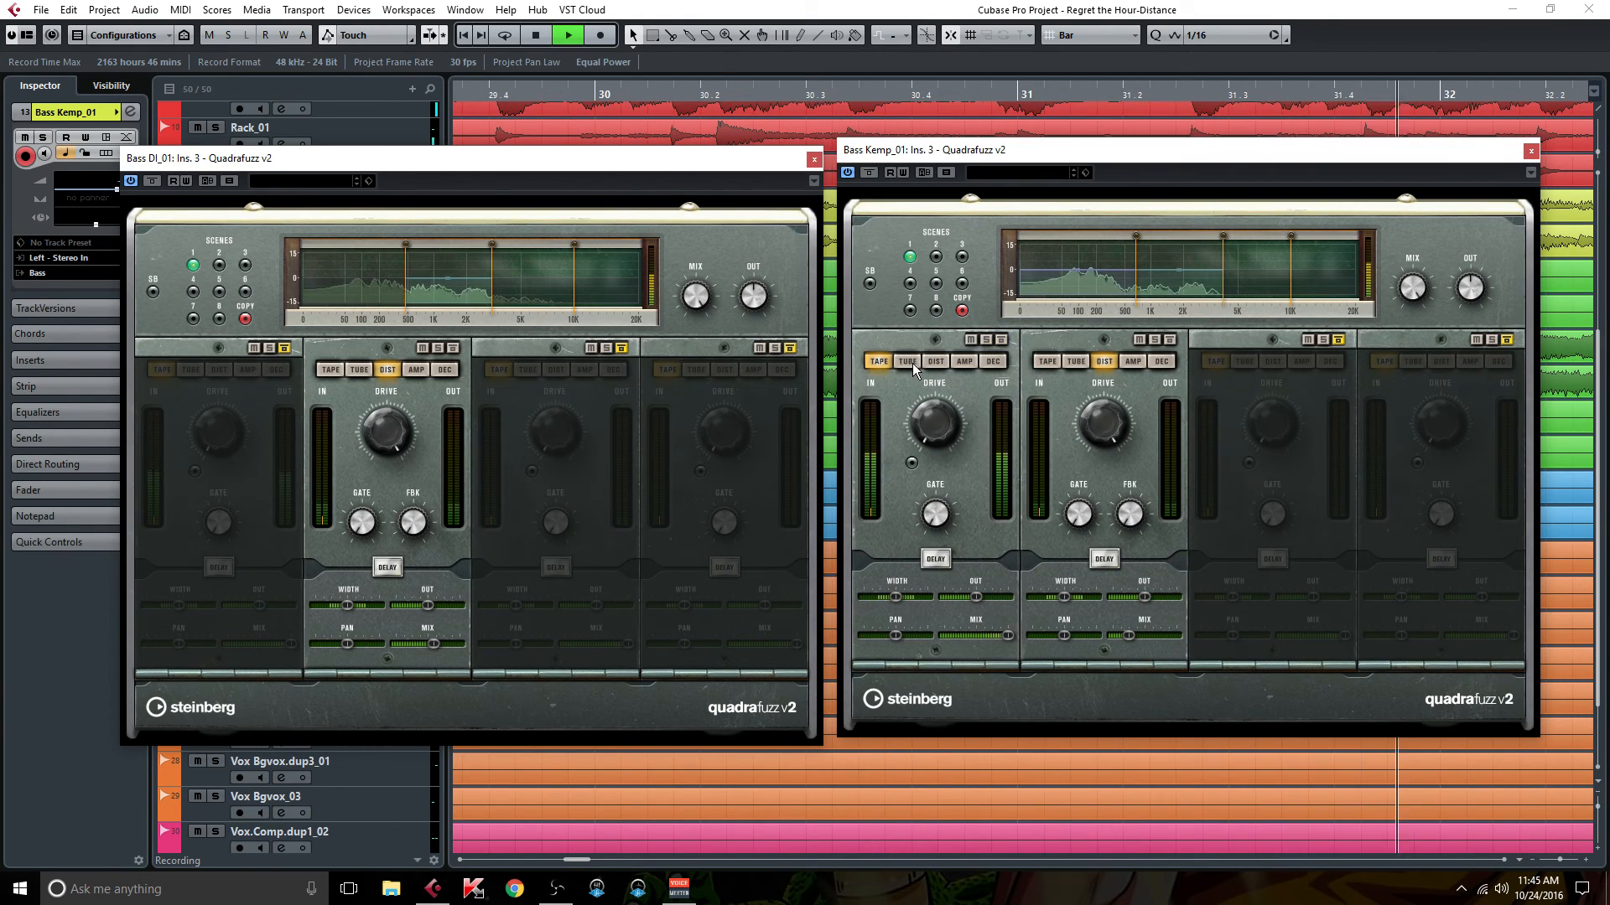
click(912, 364)
click(960, 463)
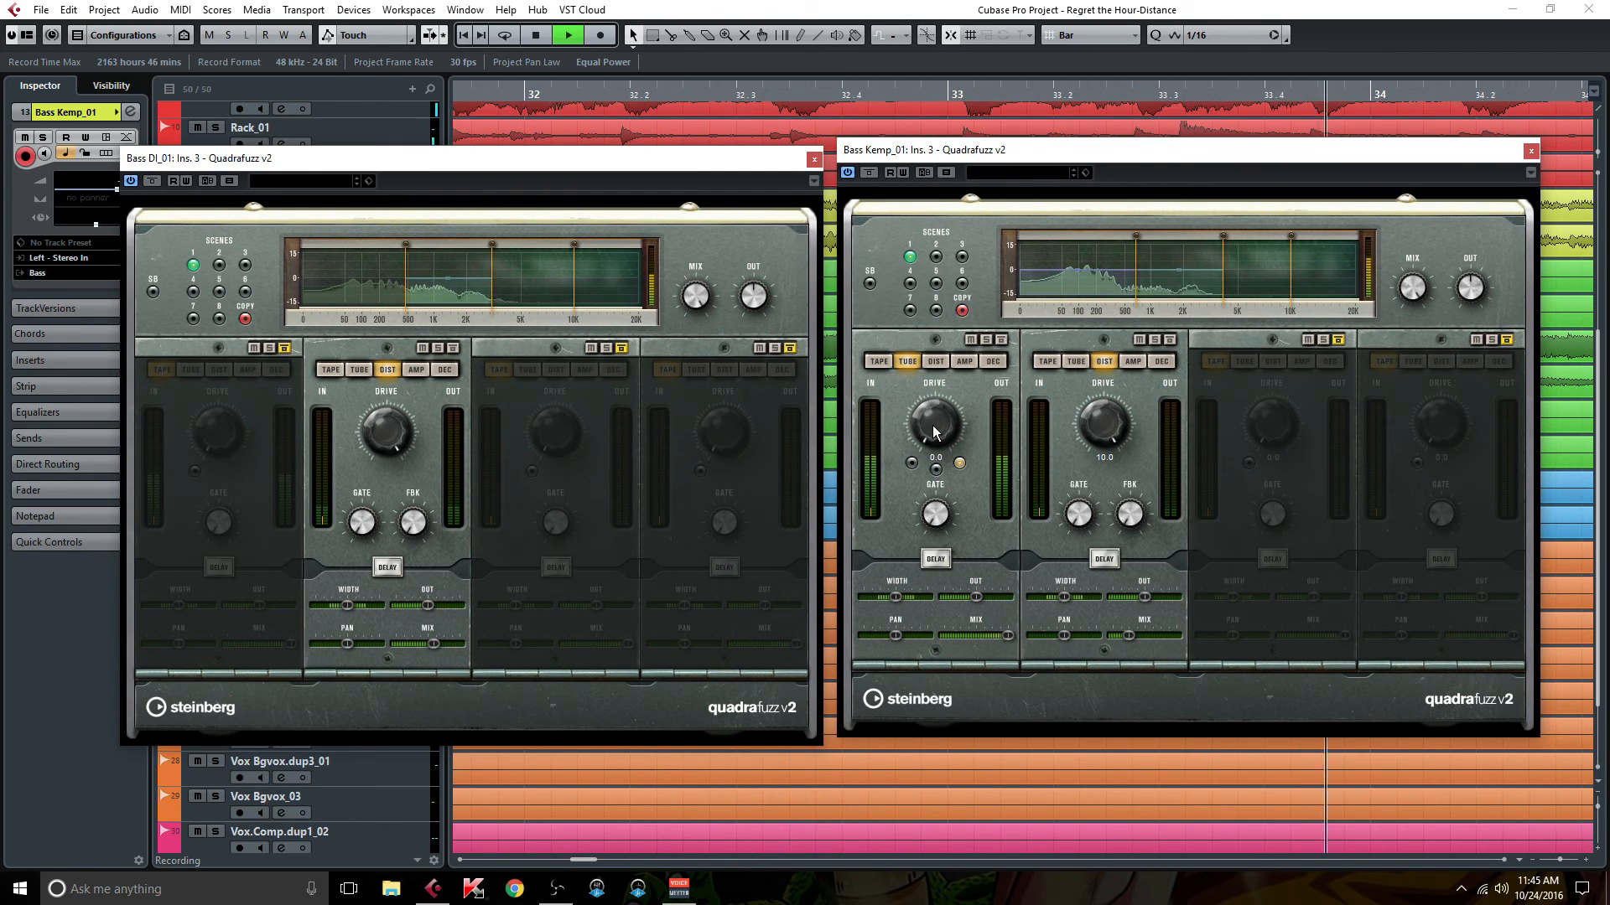
drag(932, 425, 929, 420)
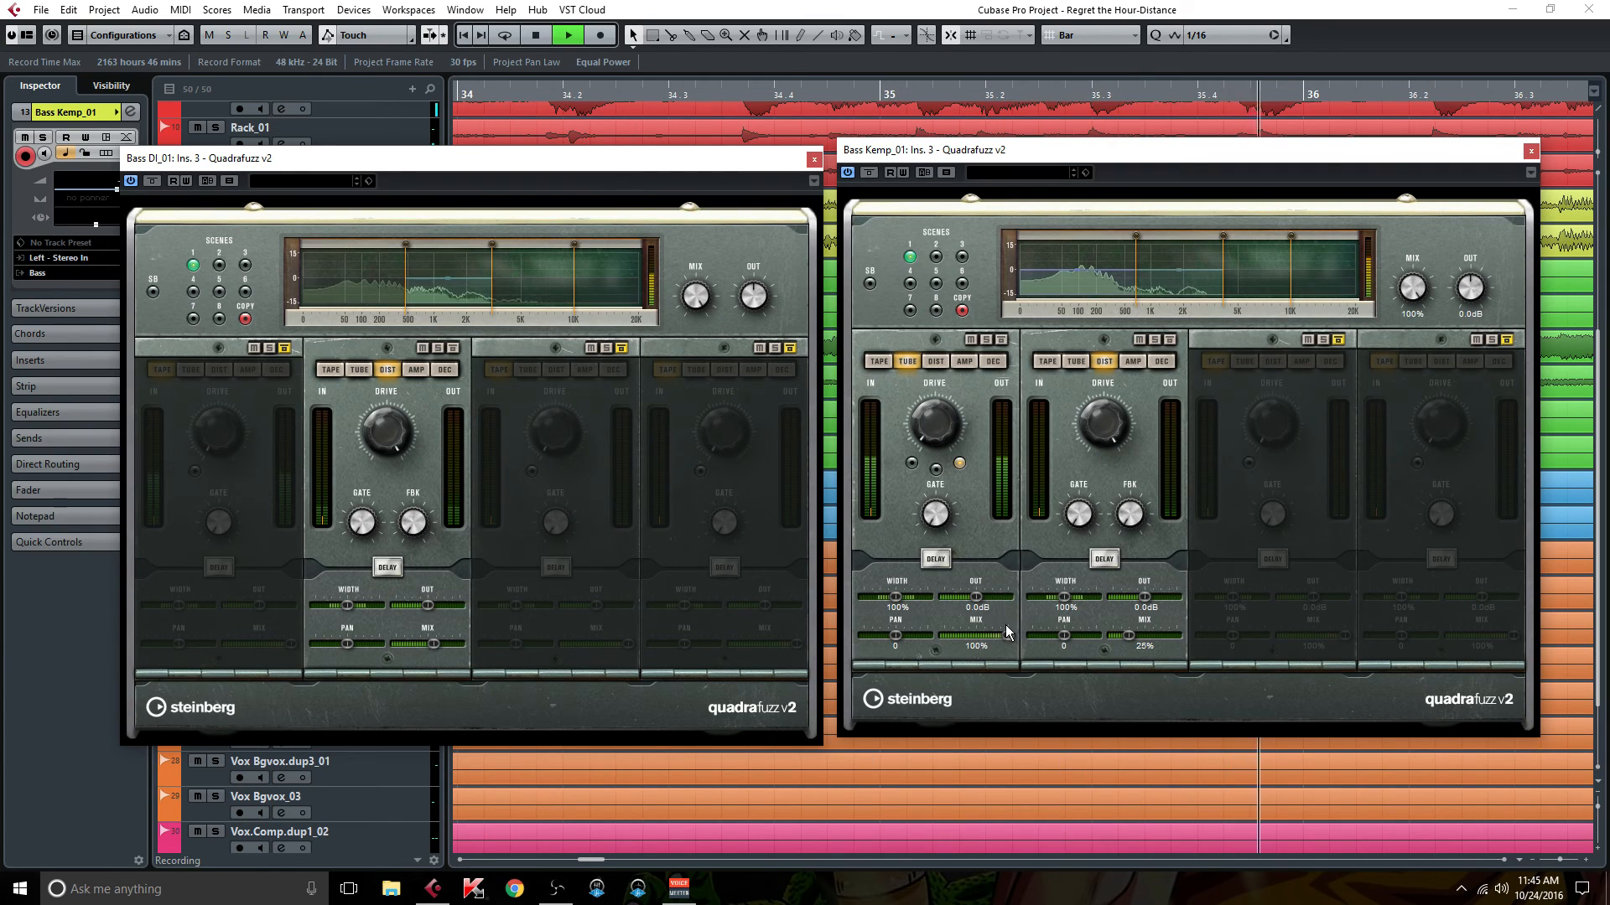
drag(1006, 635, 988, 637)
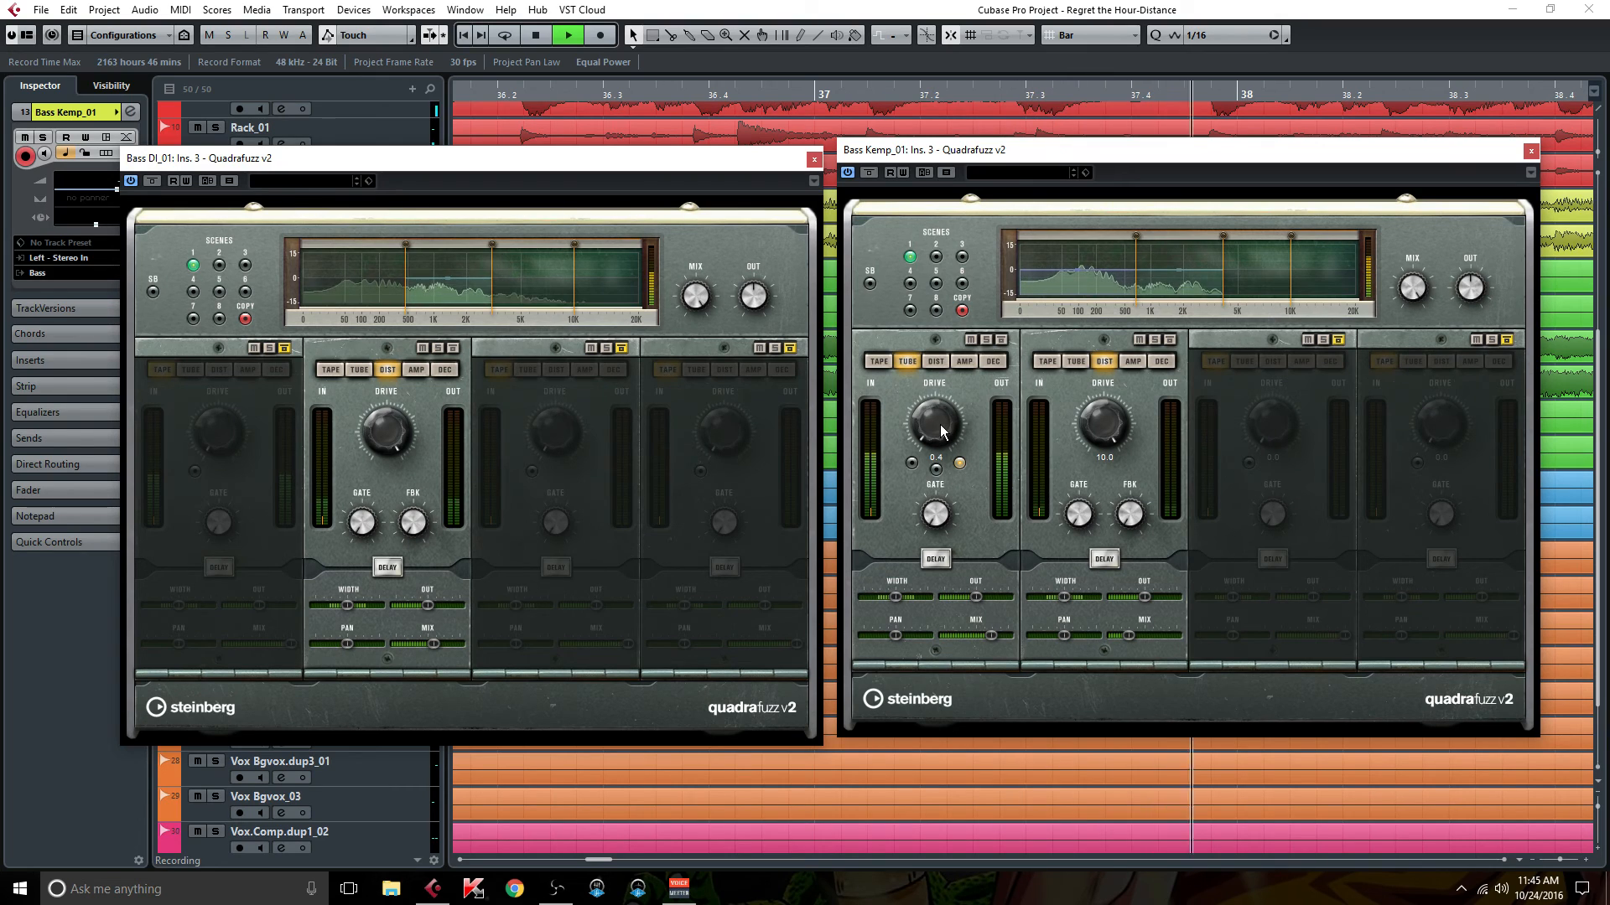
Bypass Quadrafuzz on both bass tracks to compare the unprocessed basses within the full mix
drag(885, 153, 873, 178)
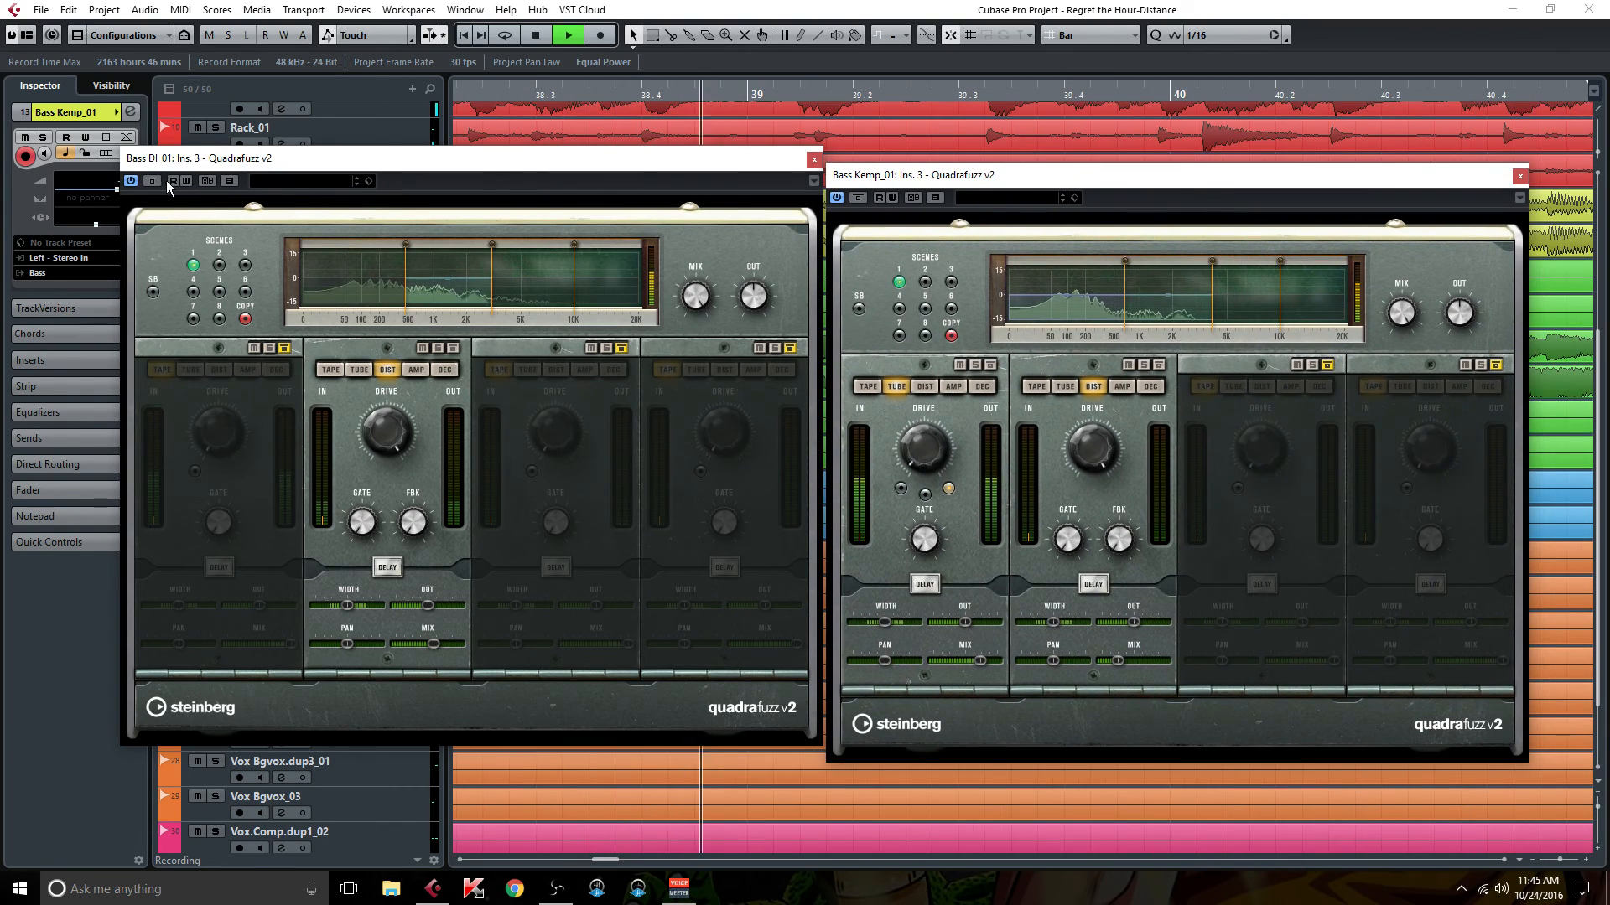
click(859, 198)
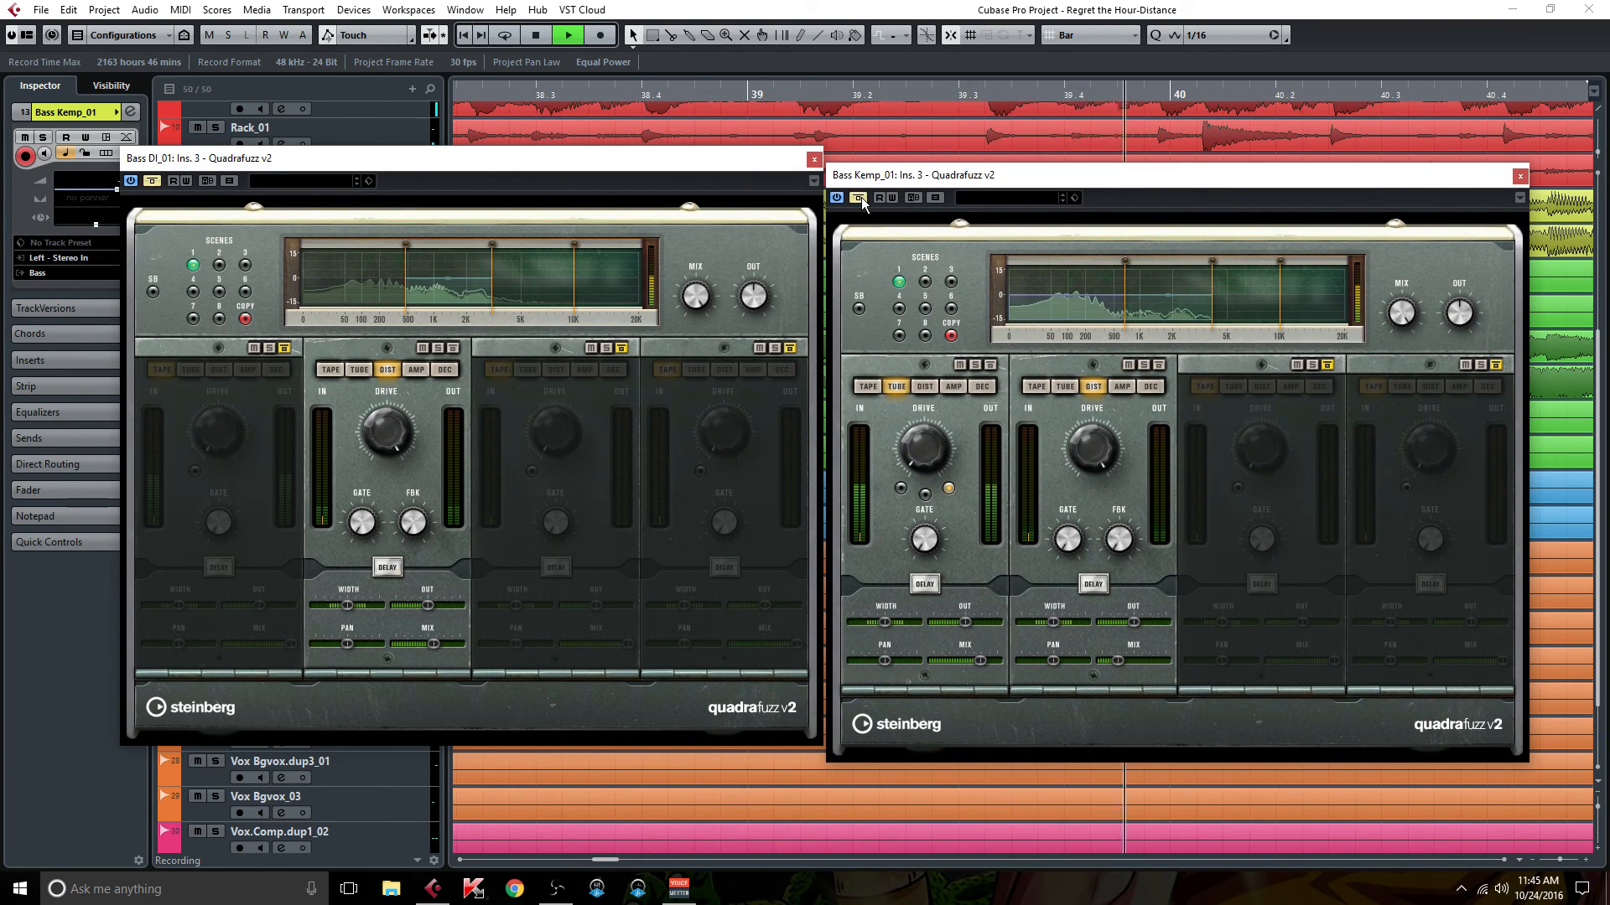
click(860, 198)
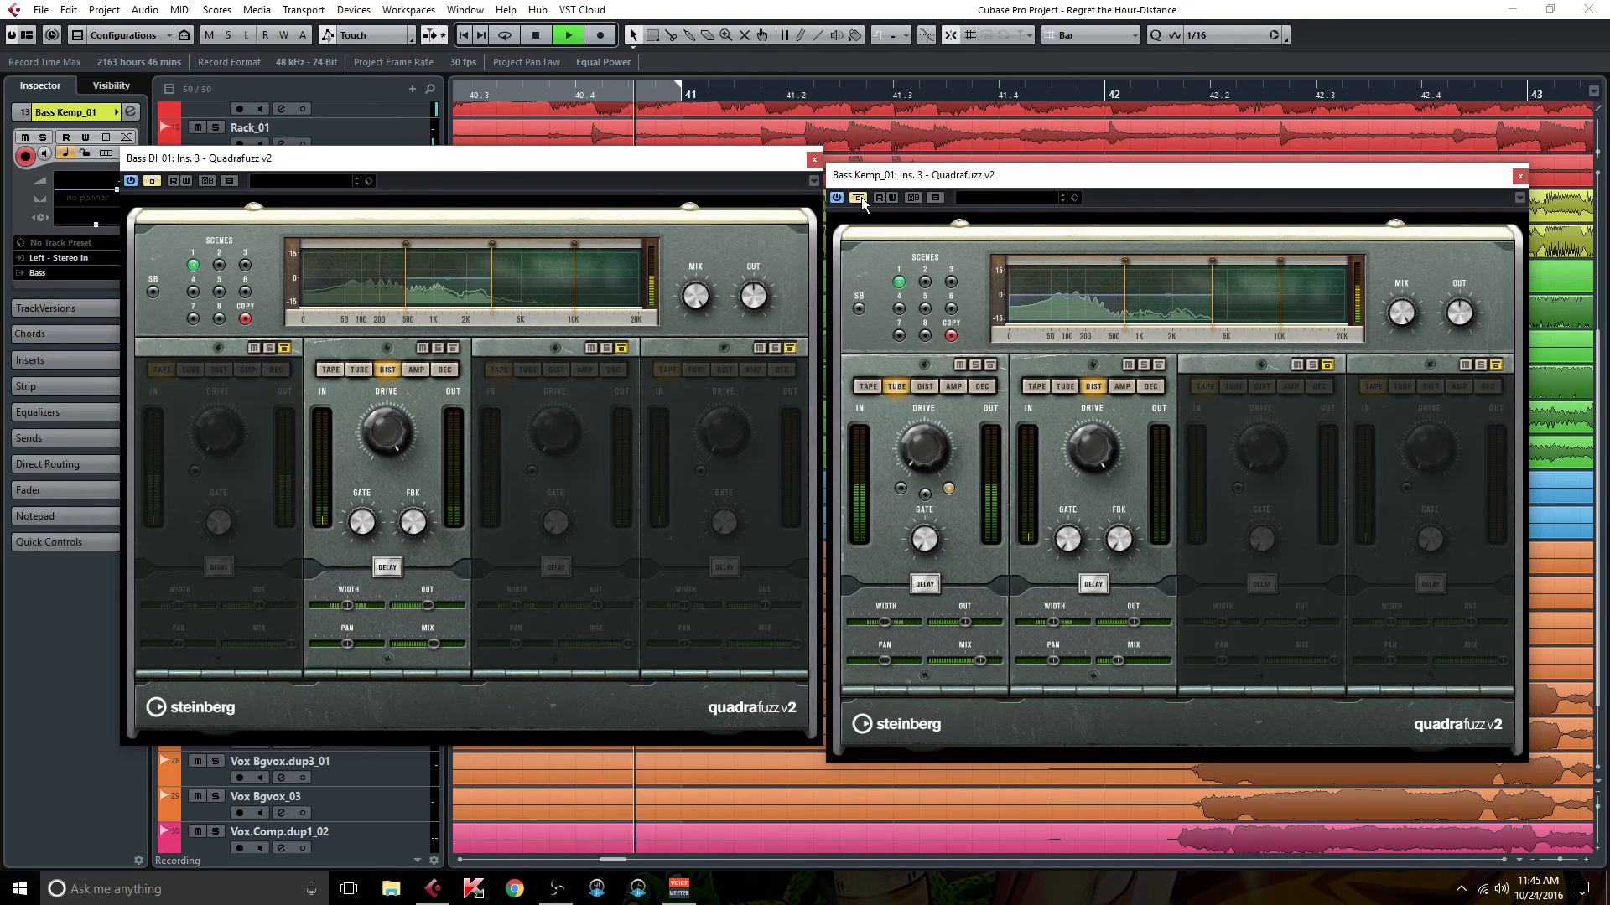
Solo Bass DI_01 and Bass Kemp_01, keeping both of their Quadrafuzz windows accessible
drag(287, 159, 363, 216)
click(215, 198)
click(217, 234)
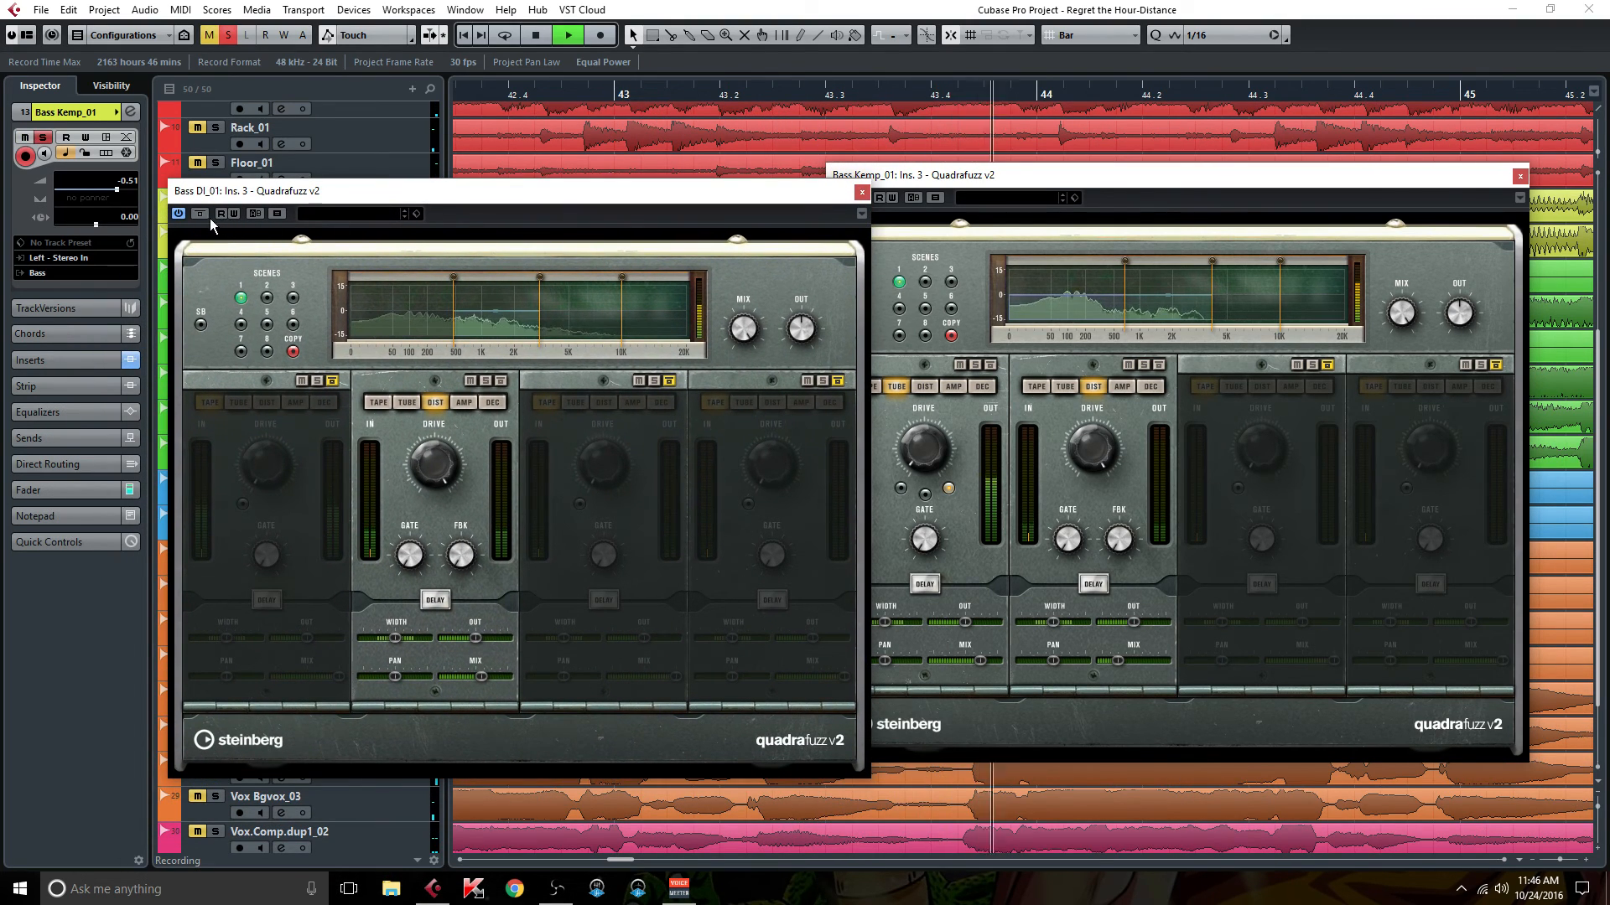
drag(922, 179, 980, 176)
Toggle Quadrafuzz bypass on both soloed basses to compare processed and dry sound, leaving it active, and clear the solos
click(919, 194)
click(916, 194)
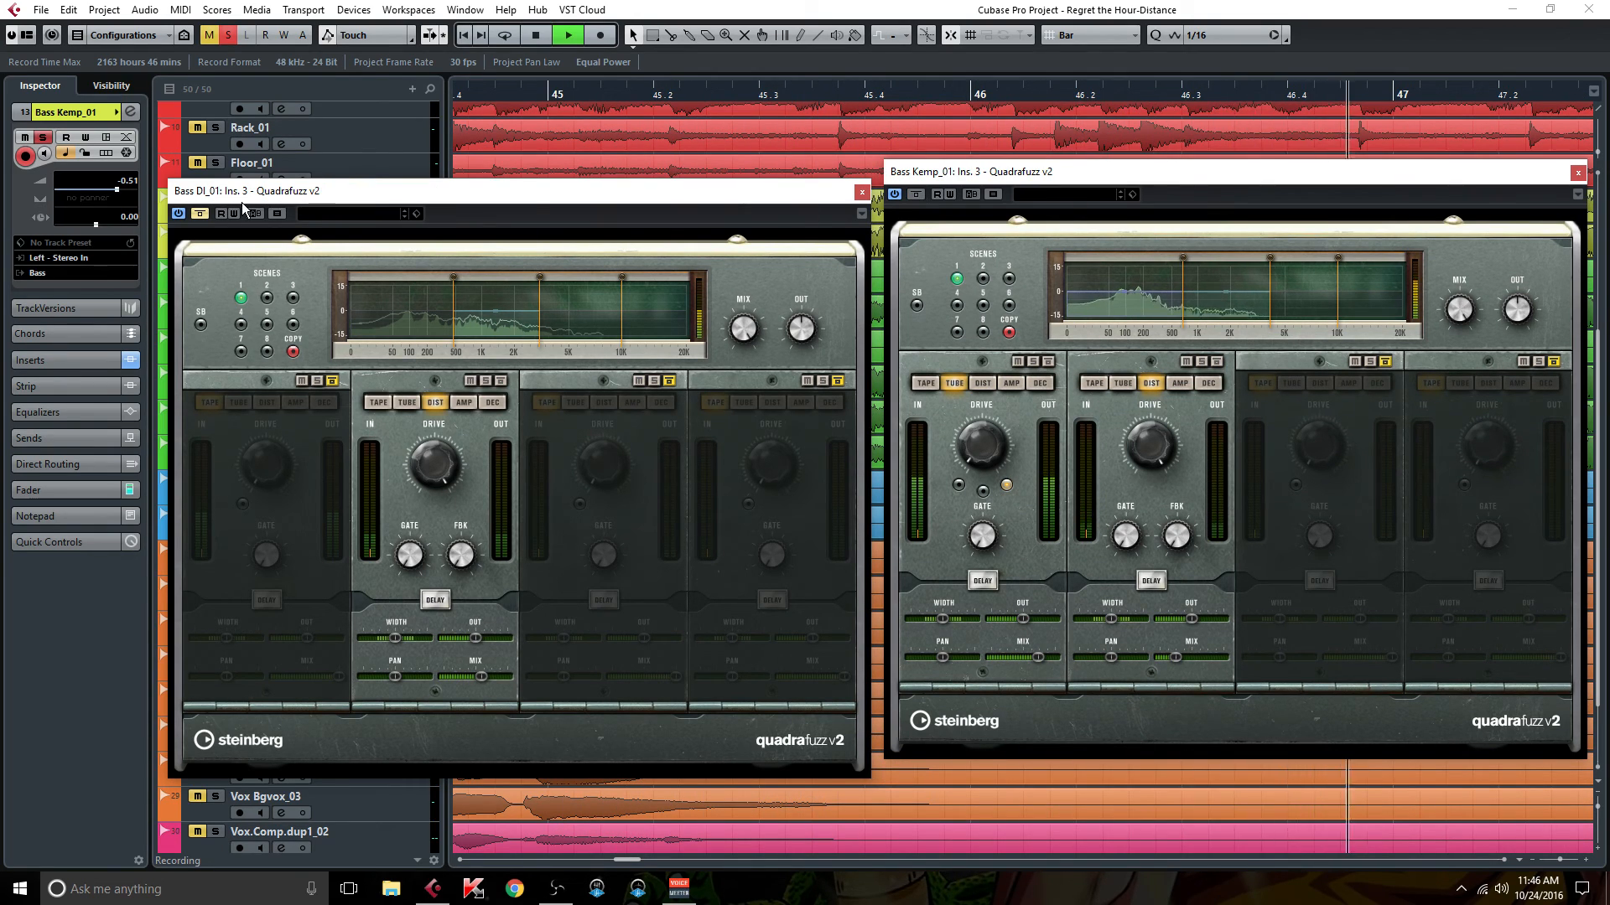
click(203, 212)
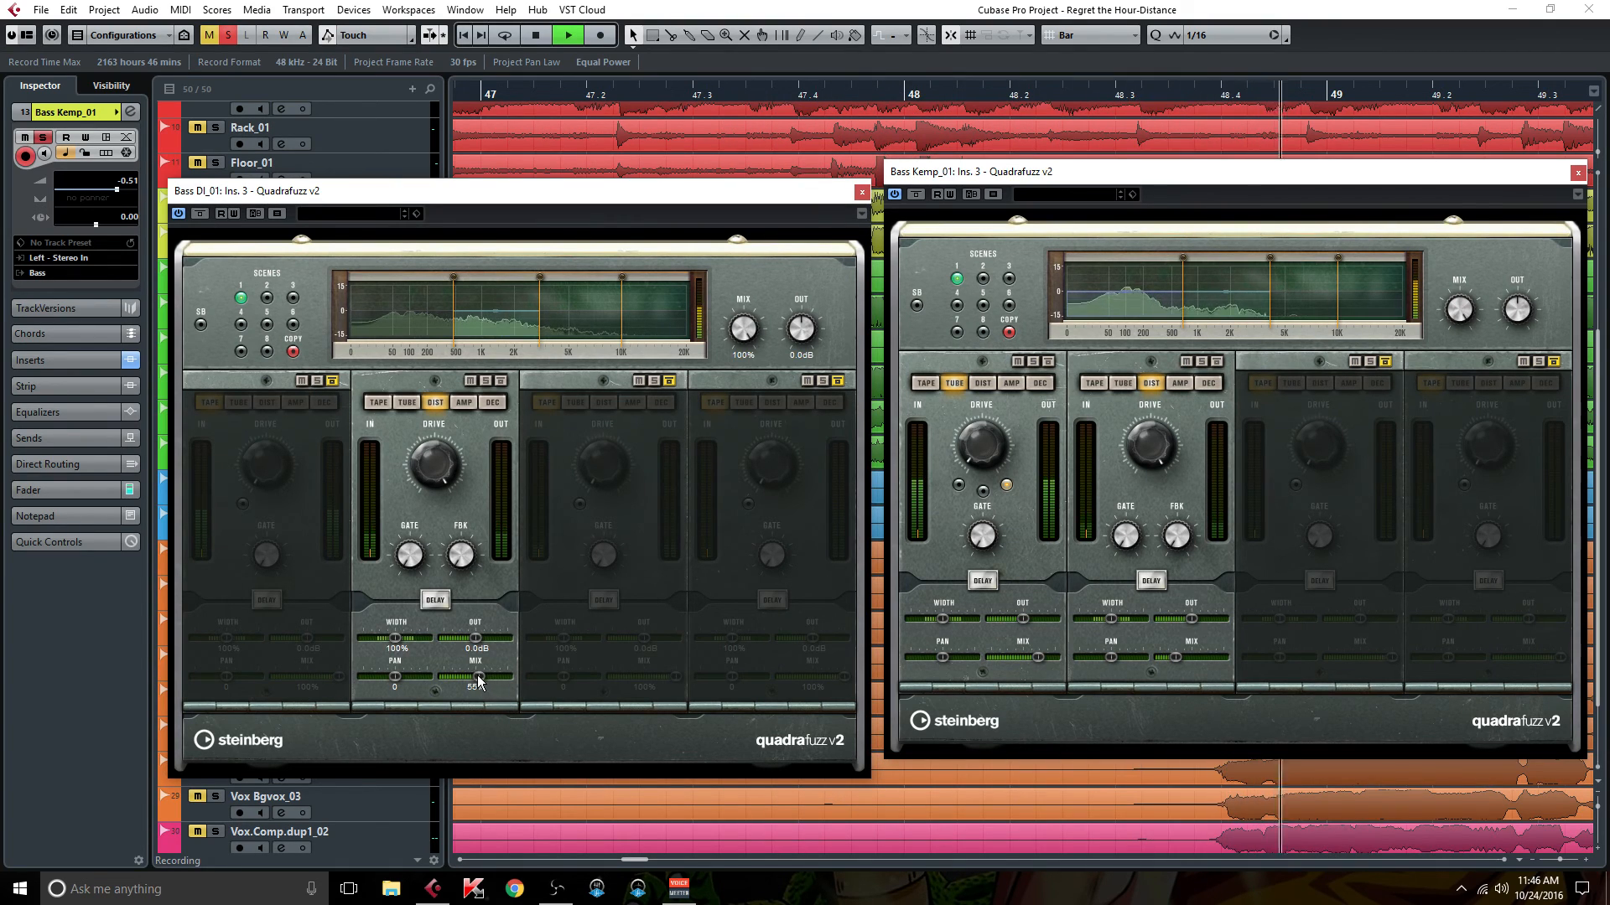
click(201, 214)
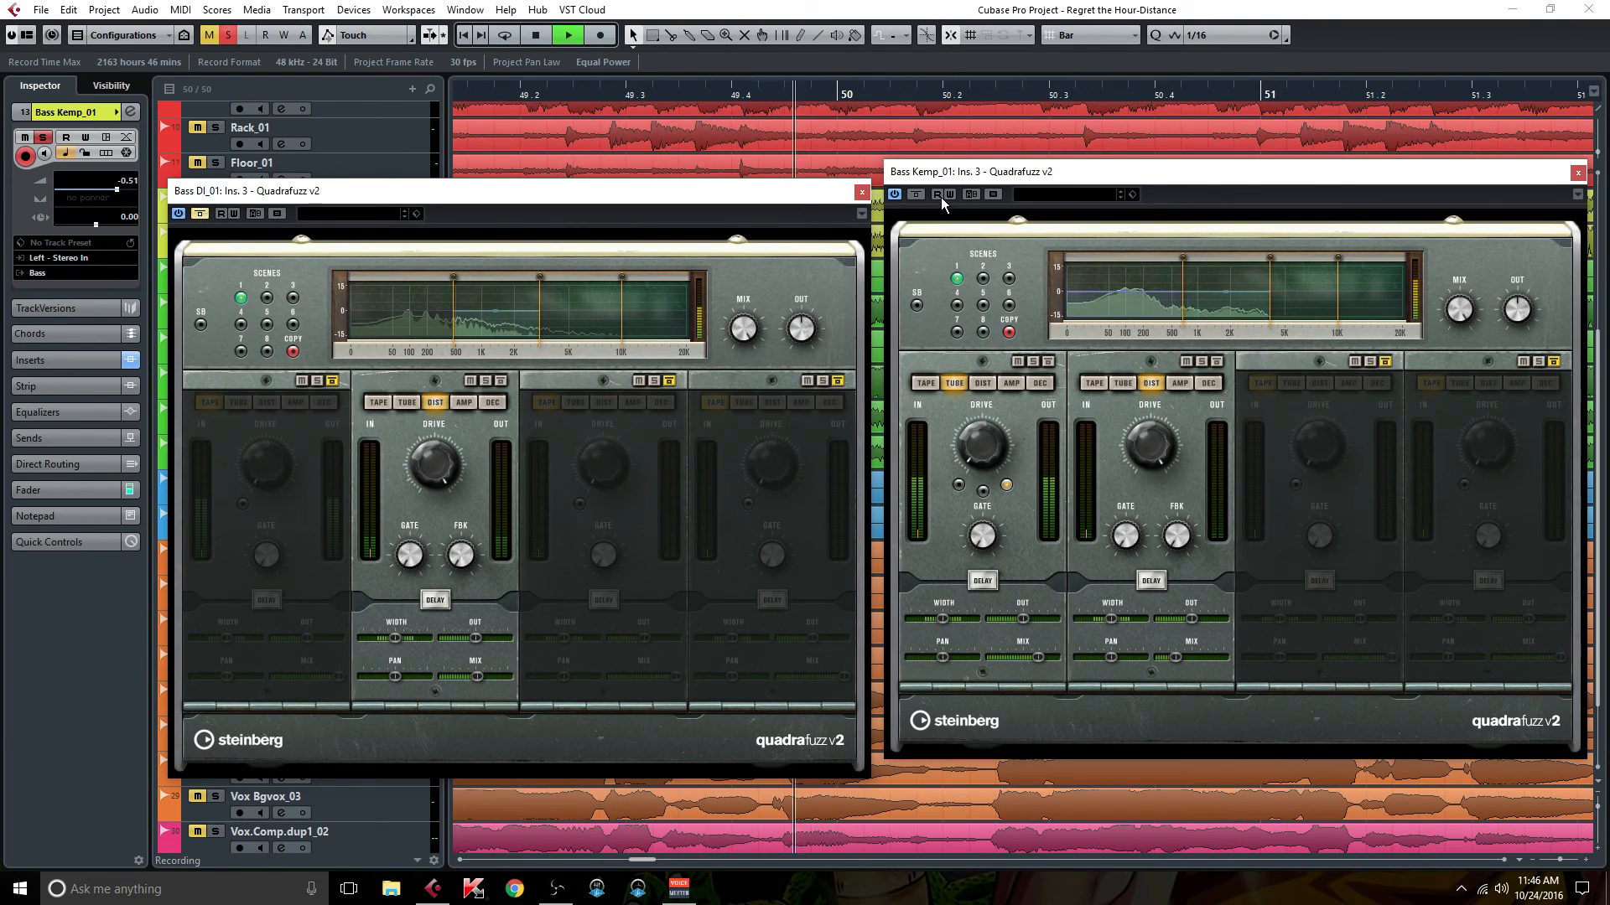
click(919, 194)
click(917, 194)
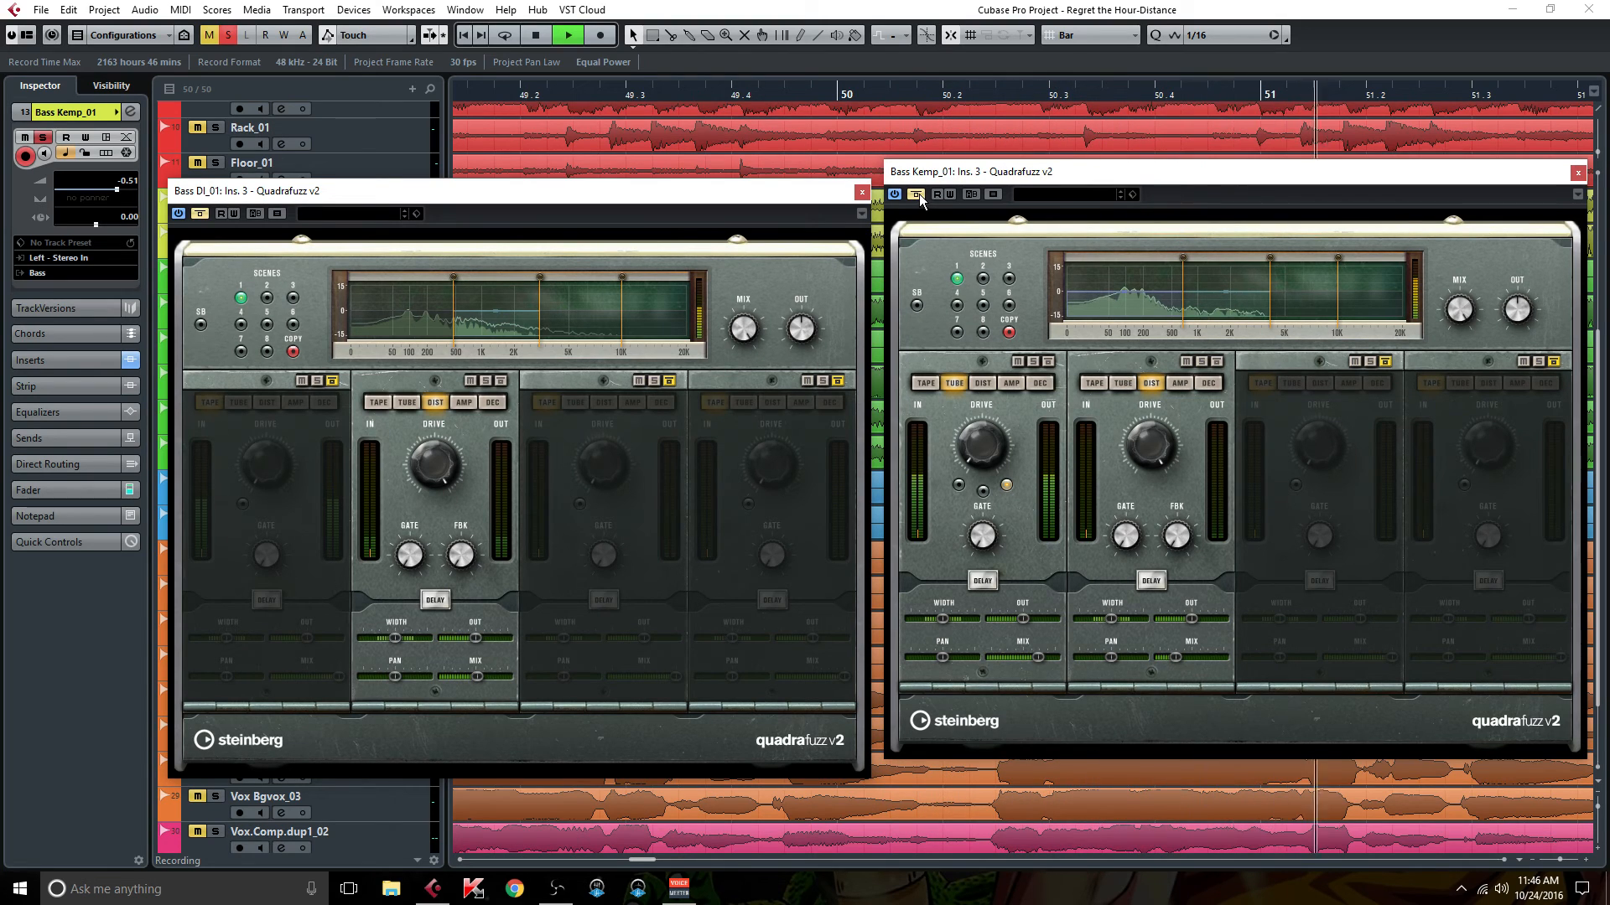
click(203, 213)
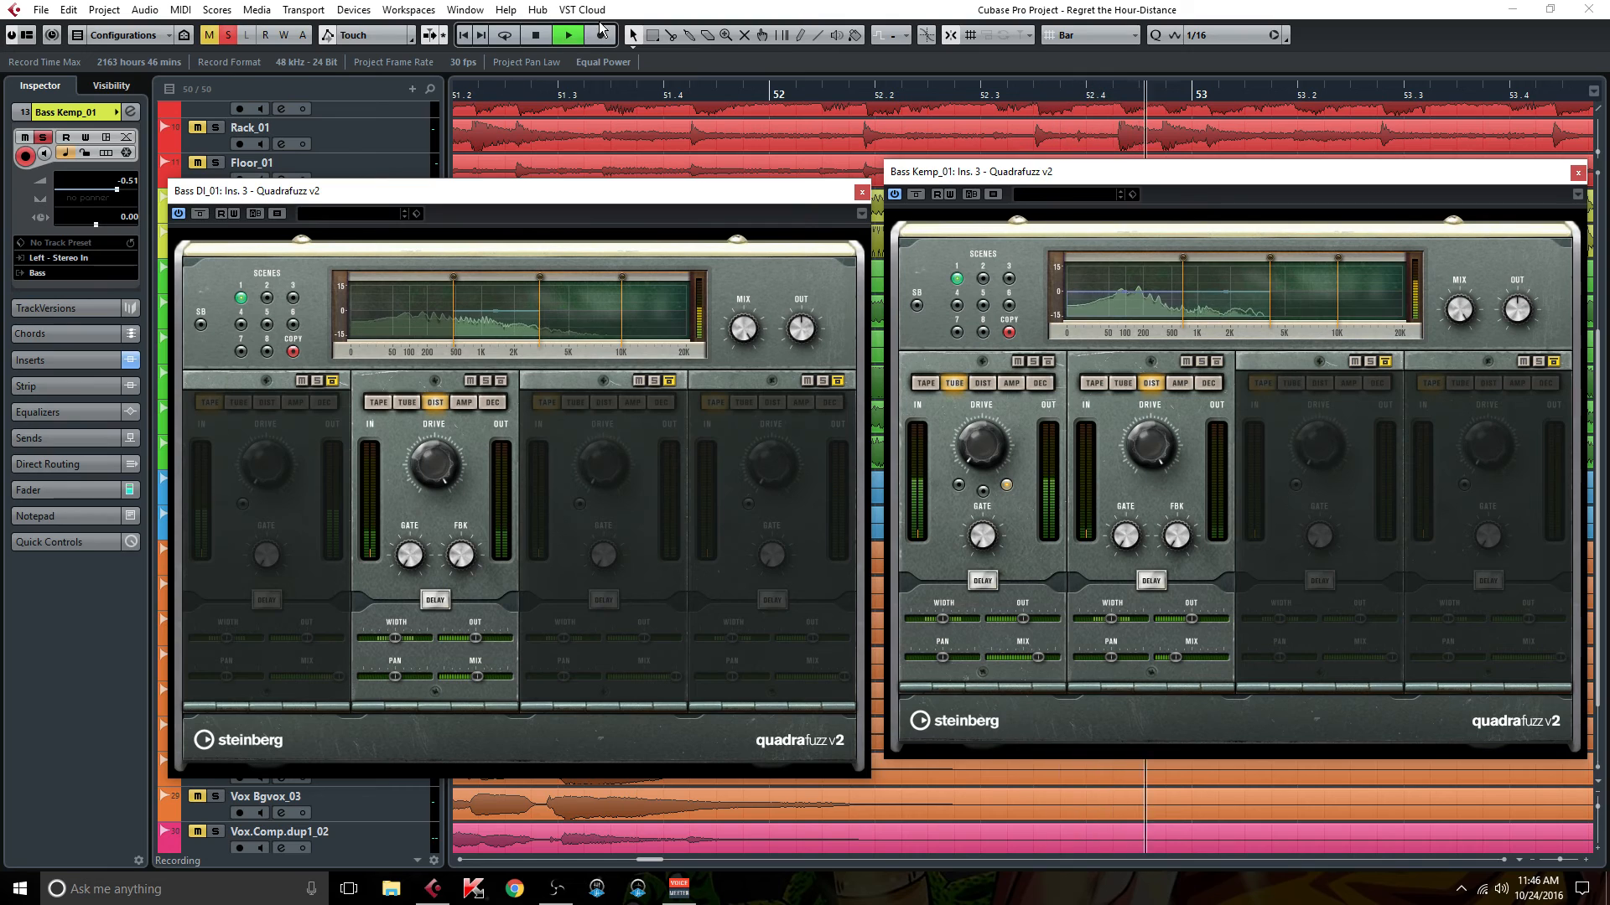
click(230, 38)
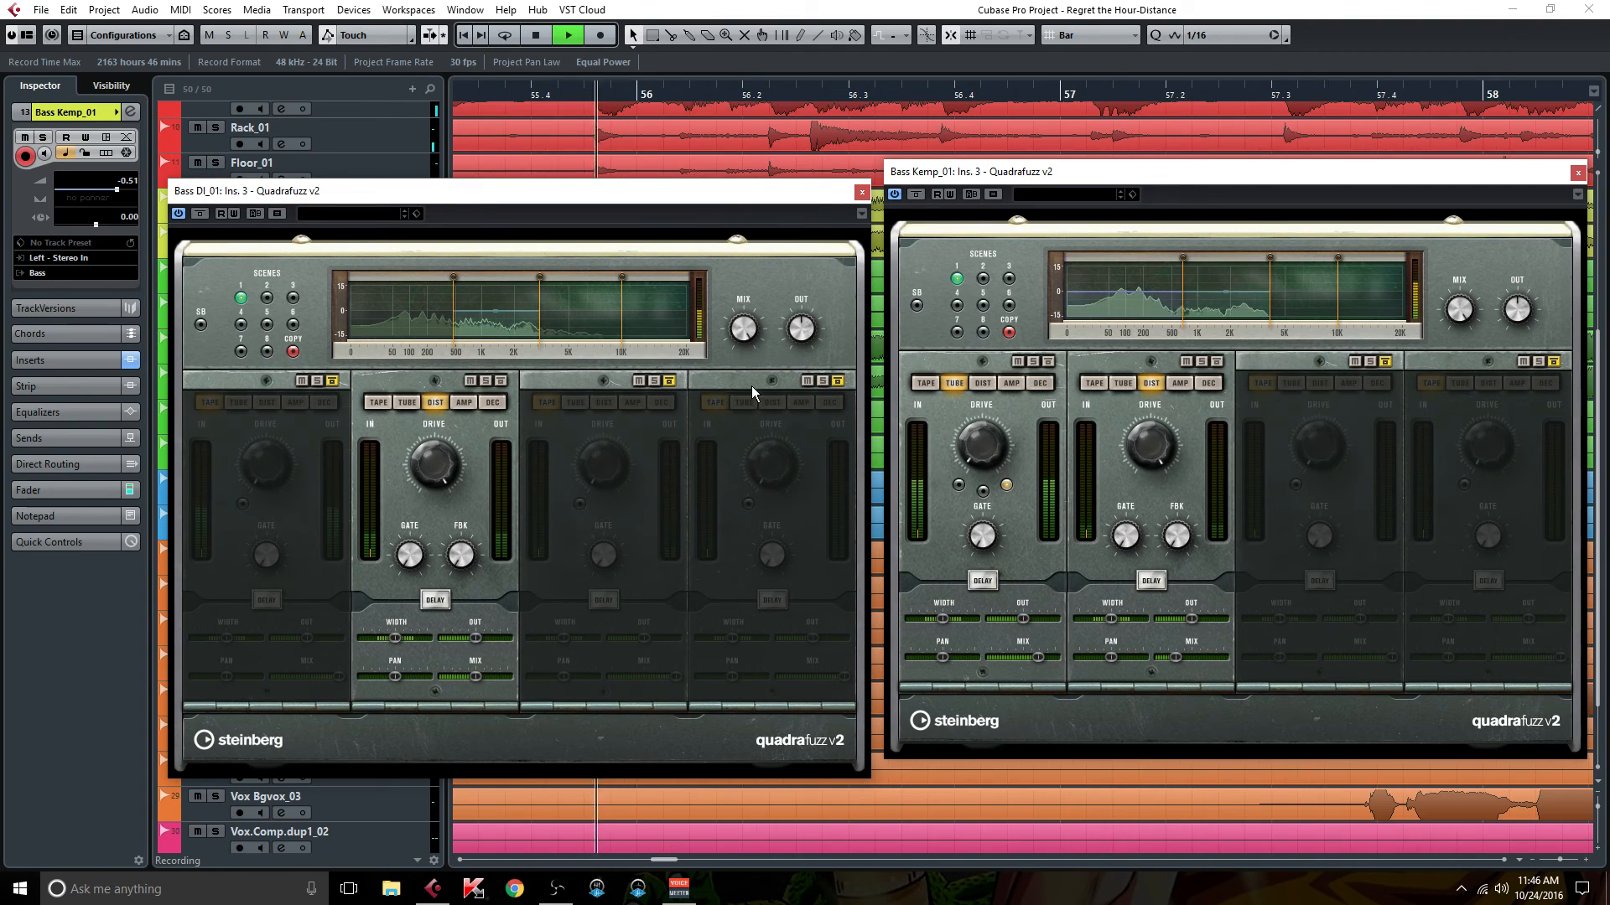
Close Bass DI_01's Quadrafuzz window and stop playback
click(861, 192)
drag(1502, 159, 1314, 209)
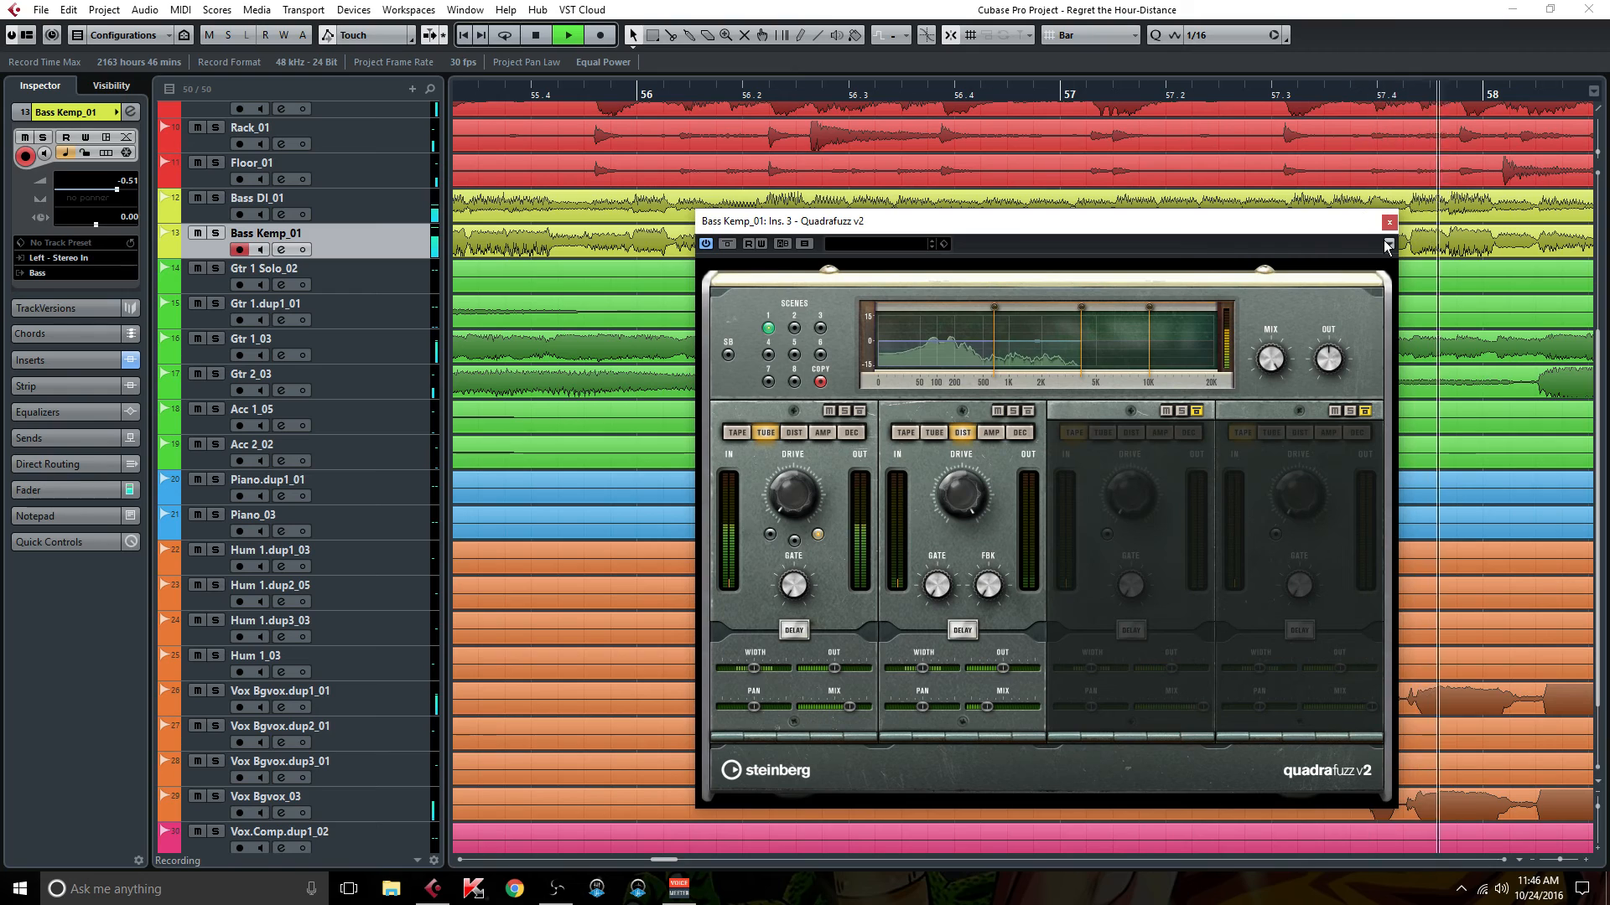
key(space)
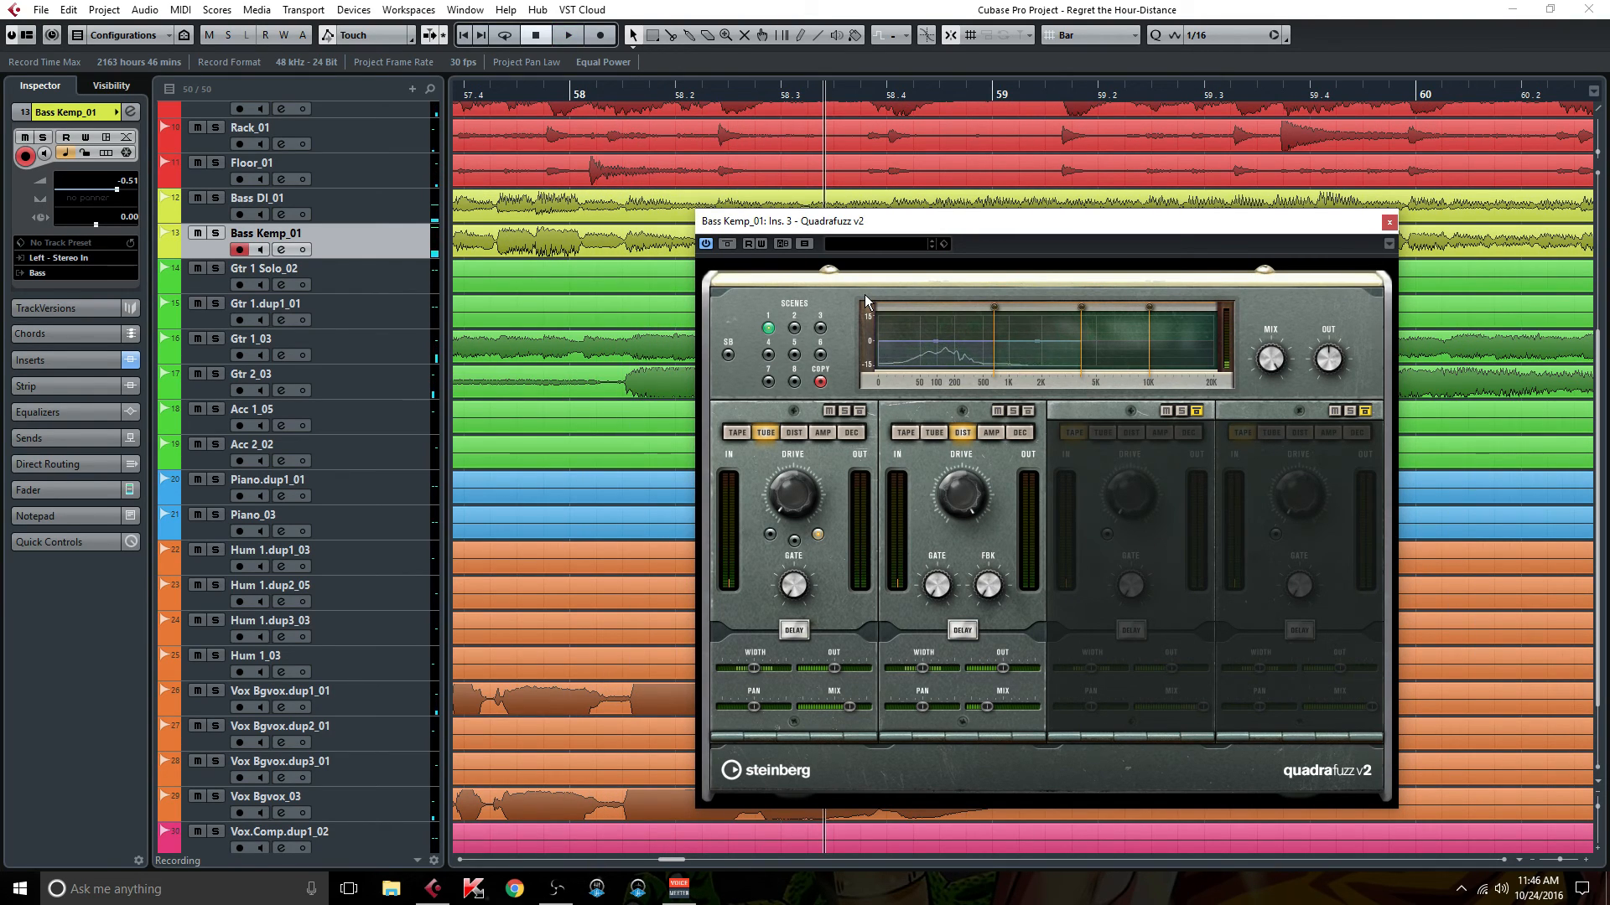
drag(897, 227, 761, 191)
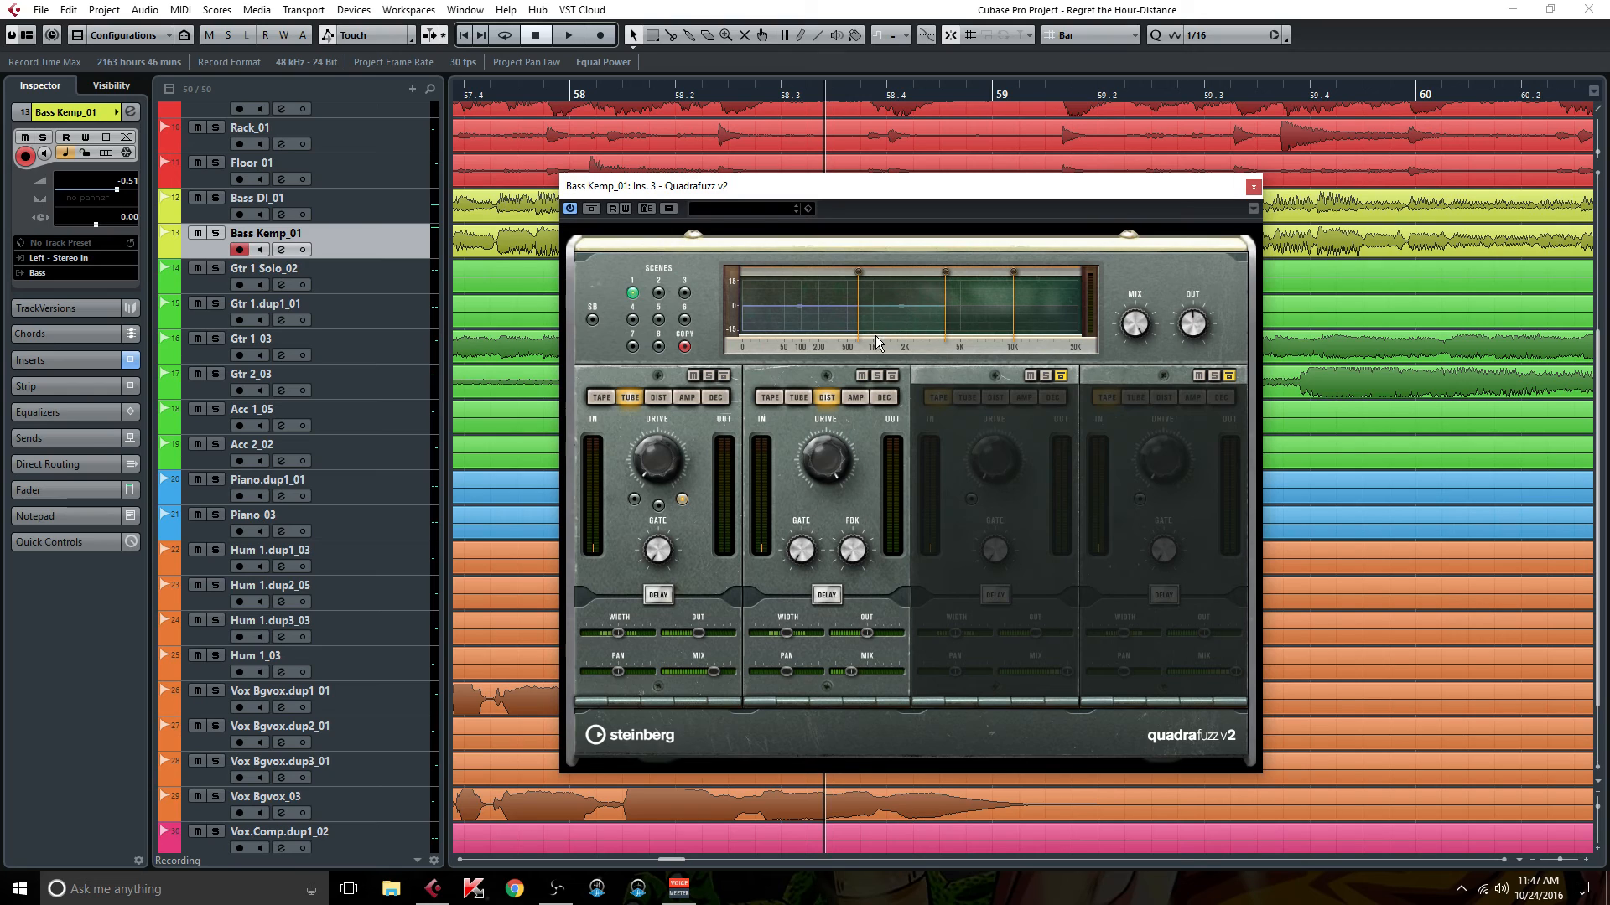
drag(785, 188, 742, 186)
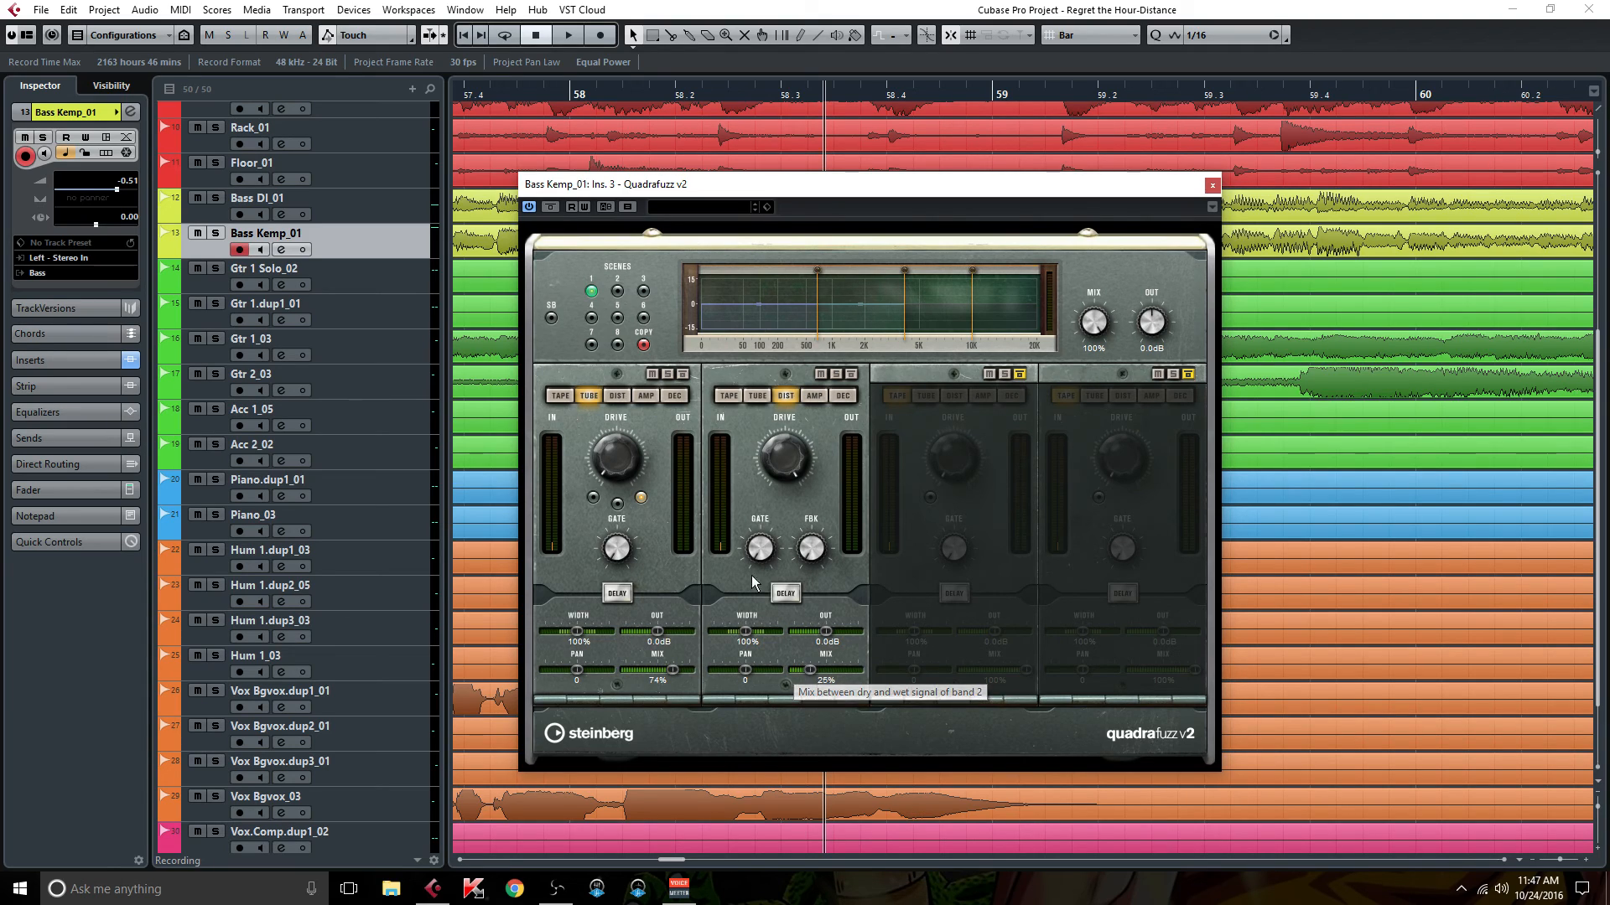
drag(690, 186, 718, 156)
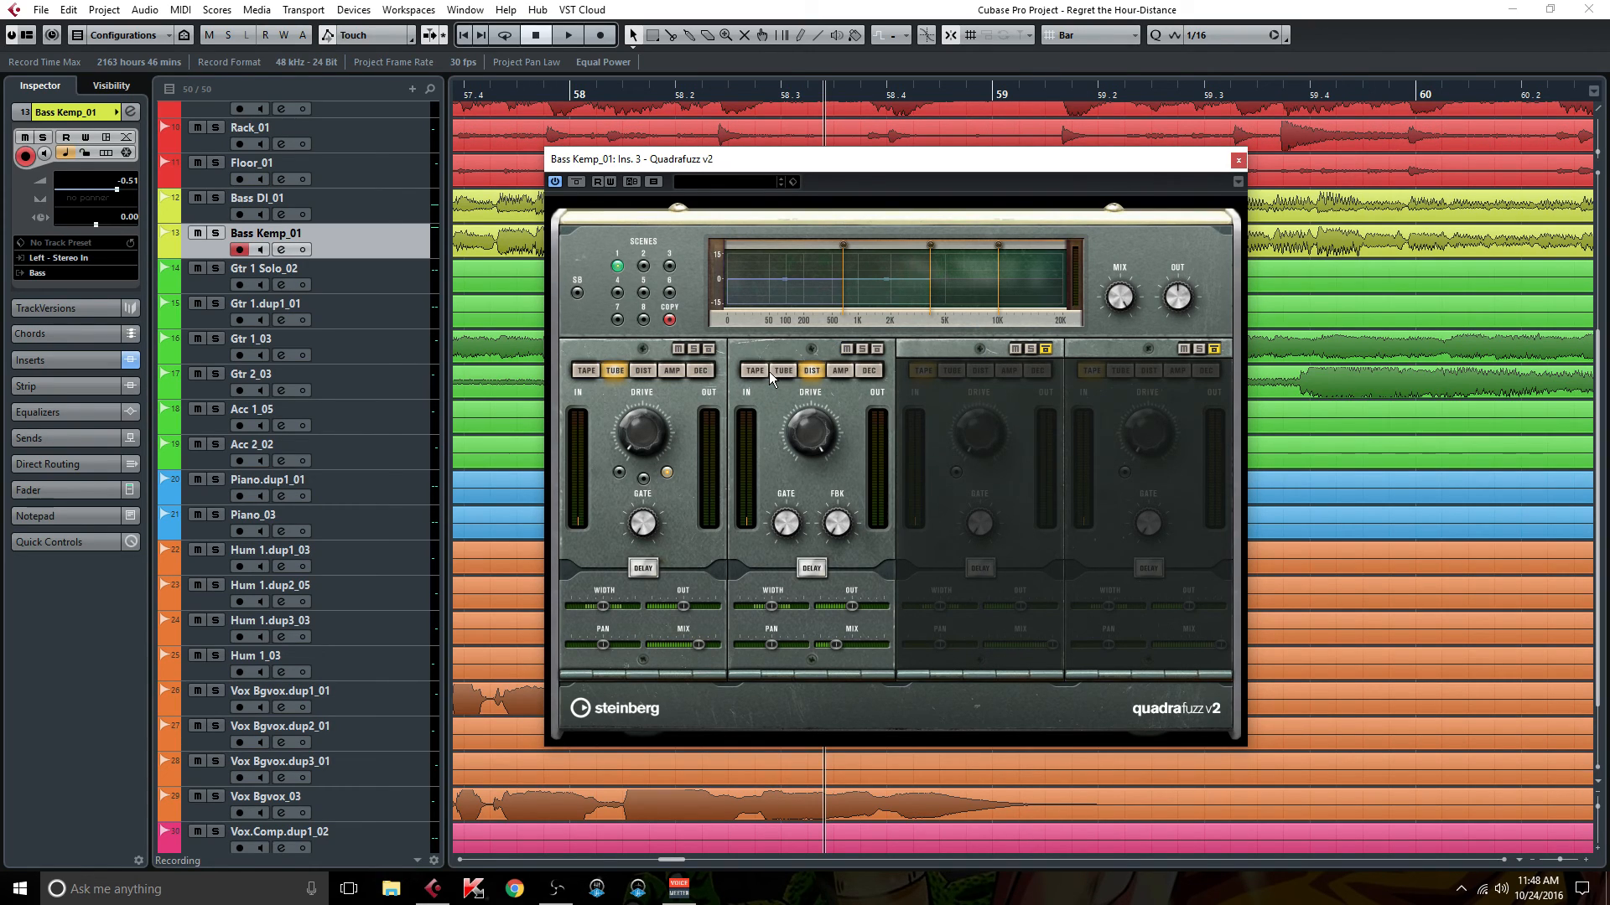
Close Bass Kemp_01's Quadrafuzz window and place the playback cursor at bar 15, where the lead vocal comes in
click(1237, 161)
scroll(486, 440, down, 3)
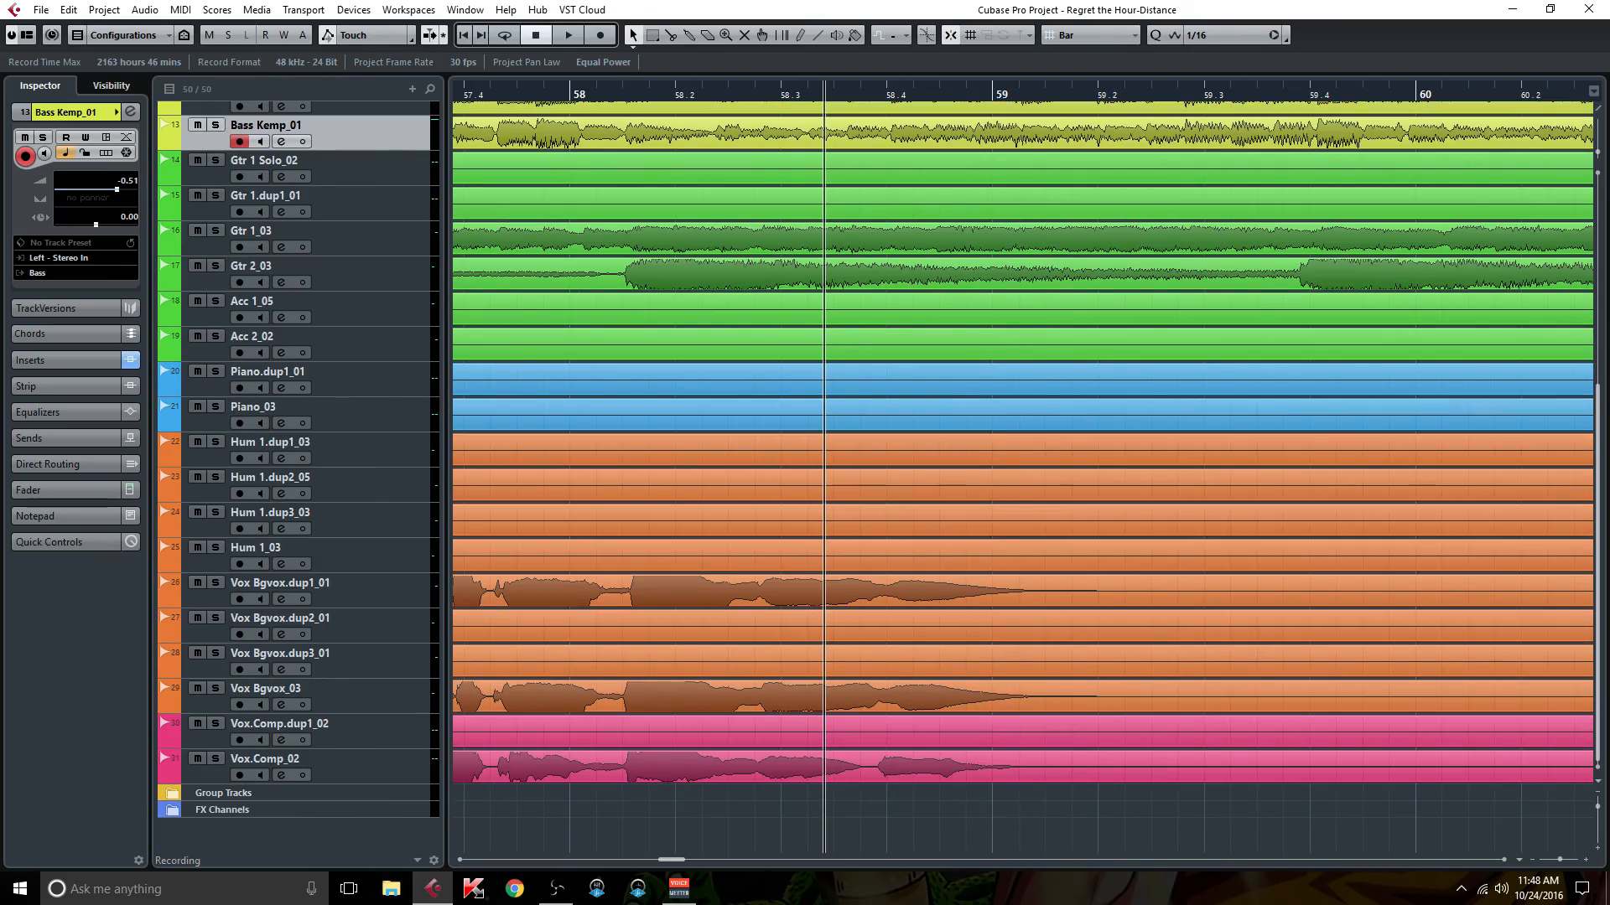
drag(671, 860, 527, 850)
click(605, 87)
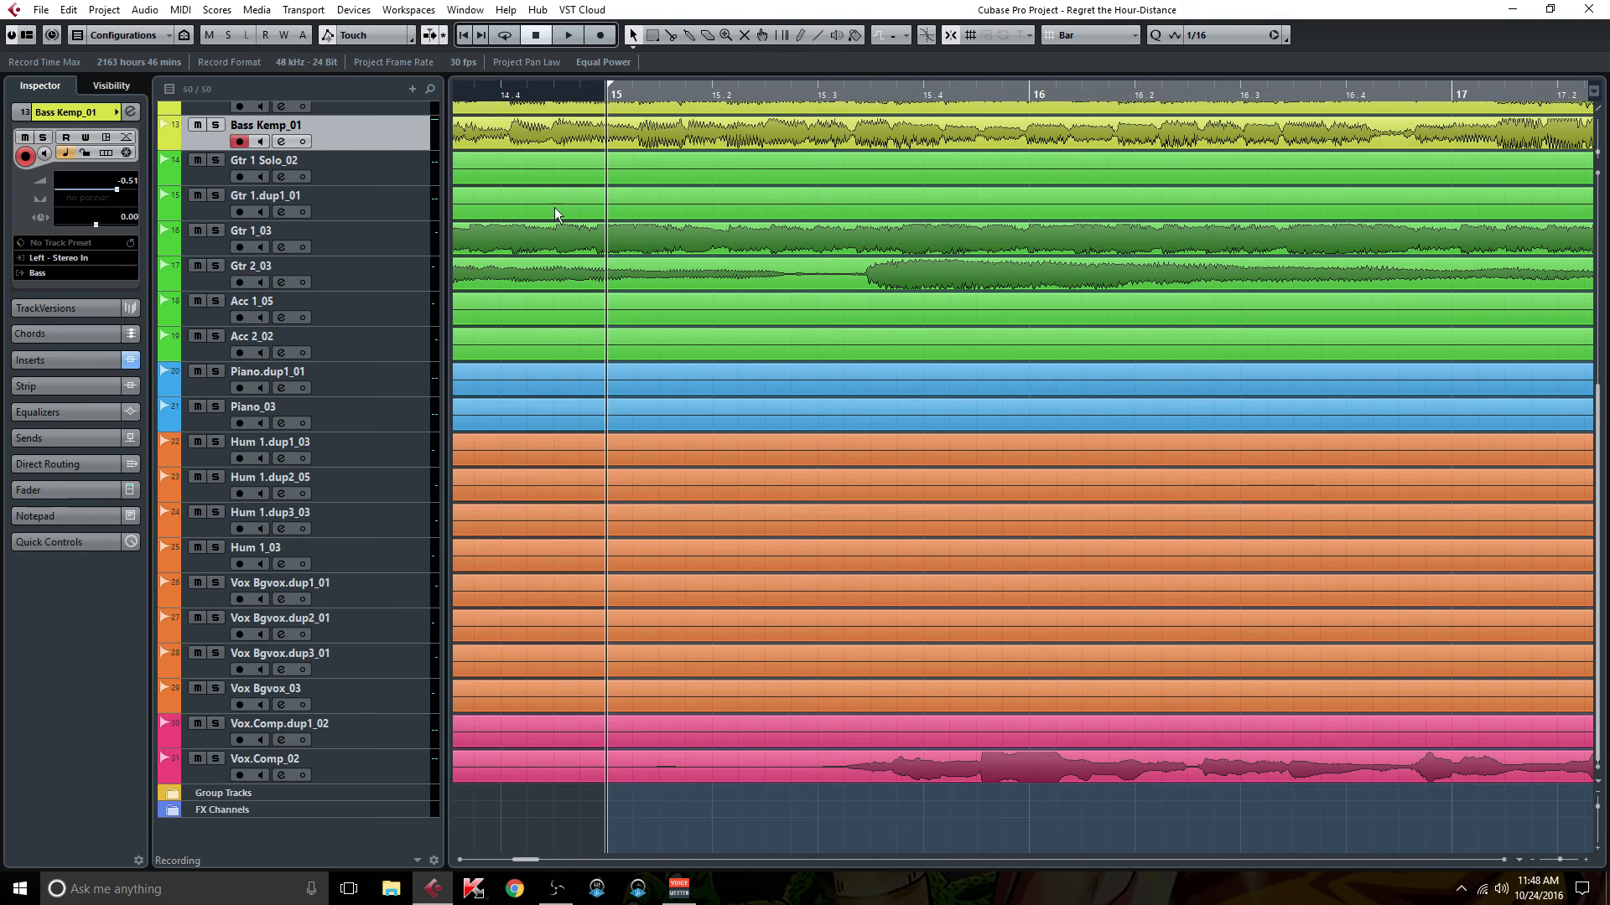
Start an FX channel on Vox.Comp_02's first send, set to Mono and routed to the Vocal FX group
click(283, 773)
drag(534, 288, 601, 258)
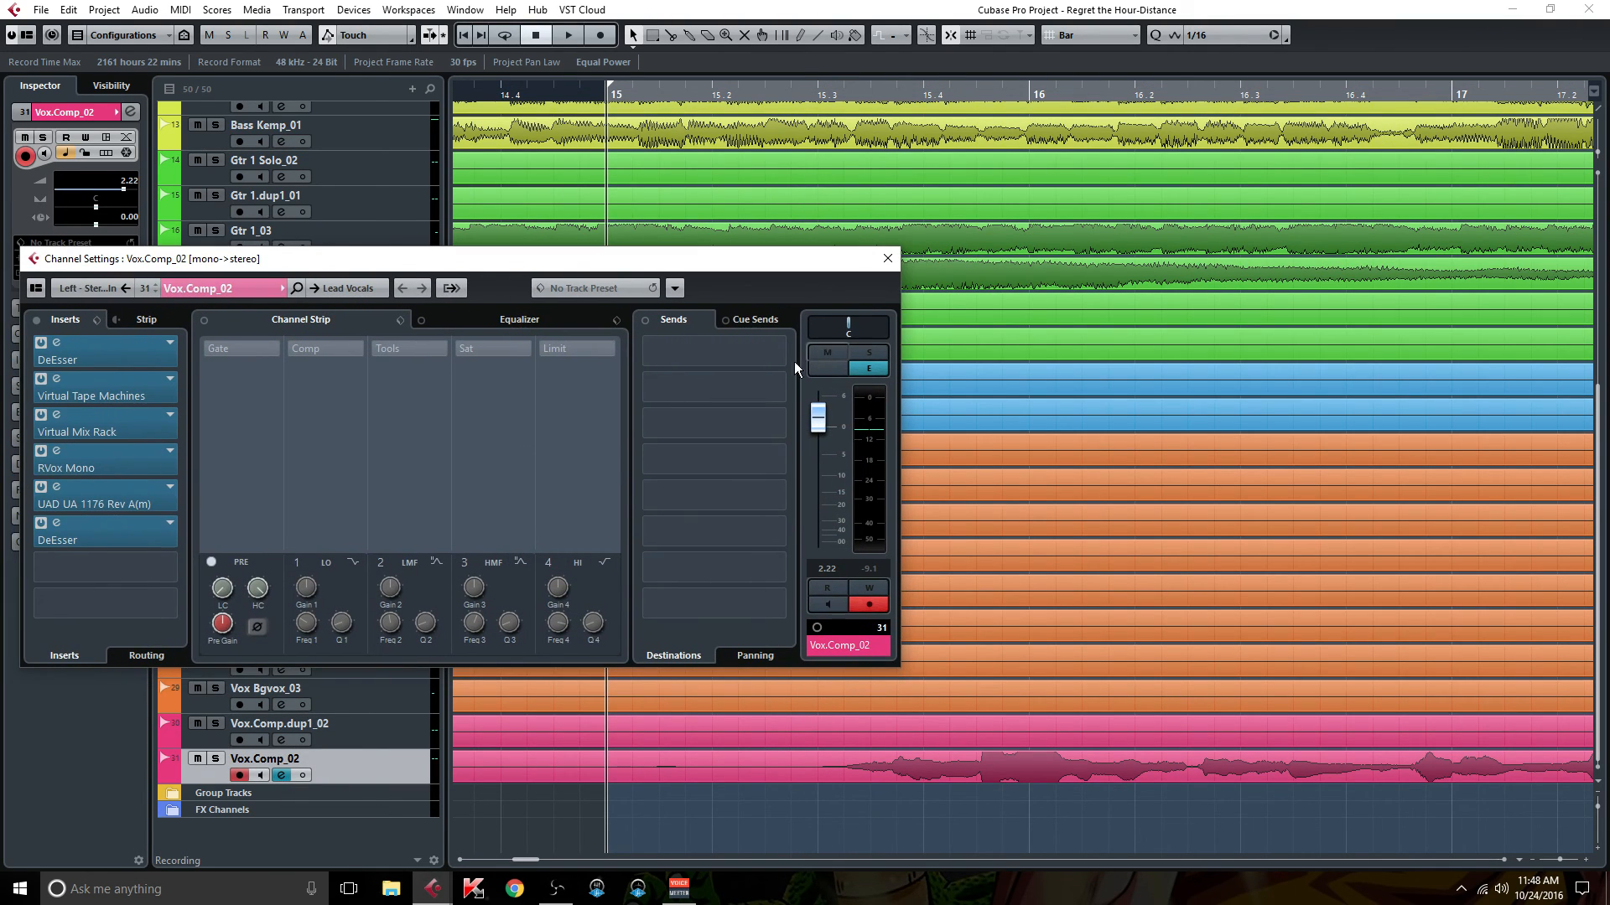
right_click(758, 356)
click(800, 519)
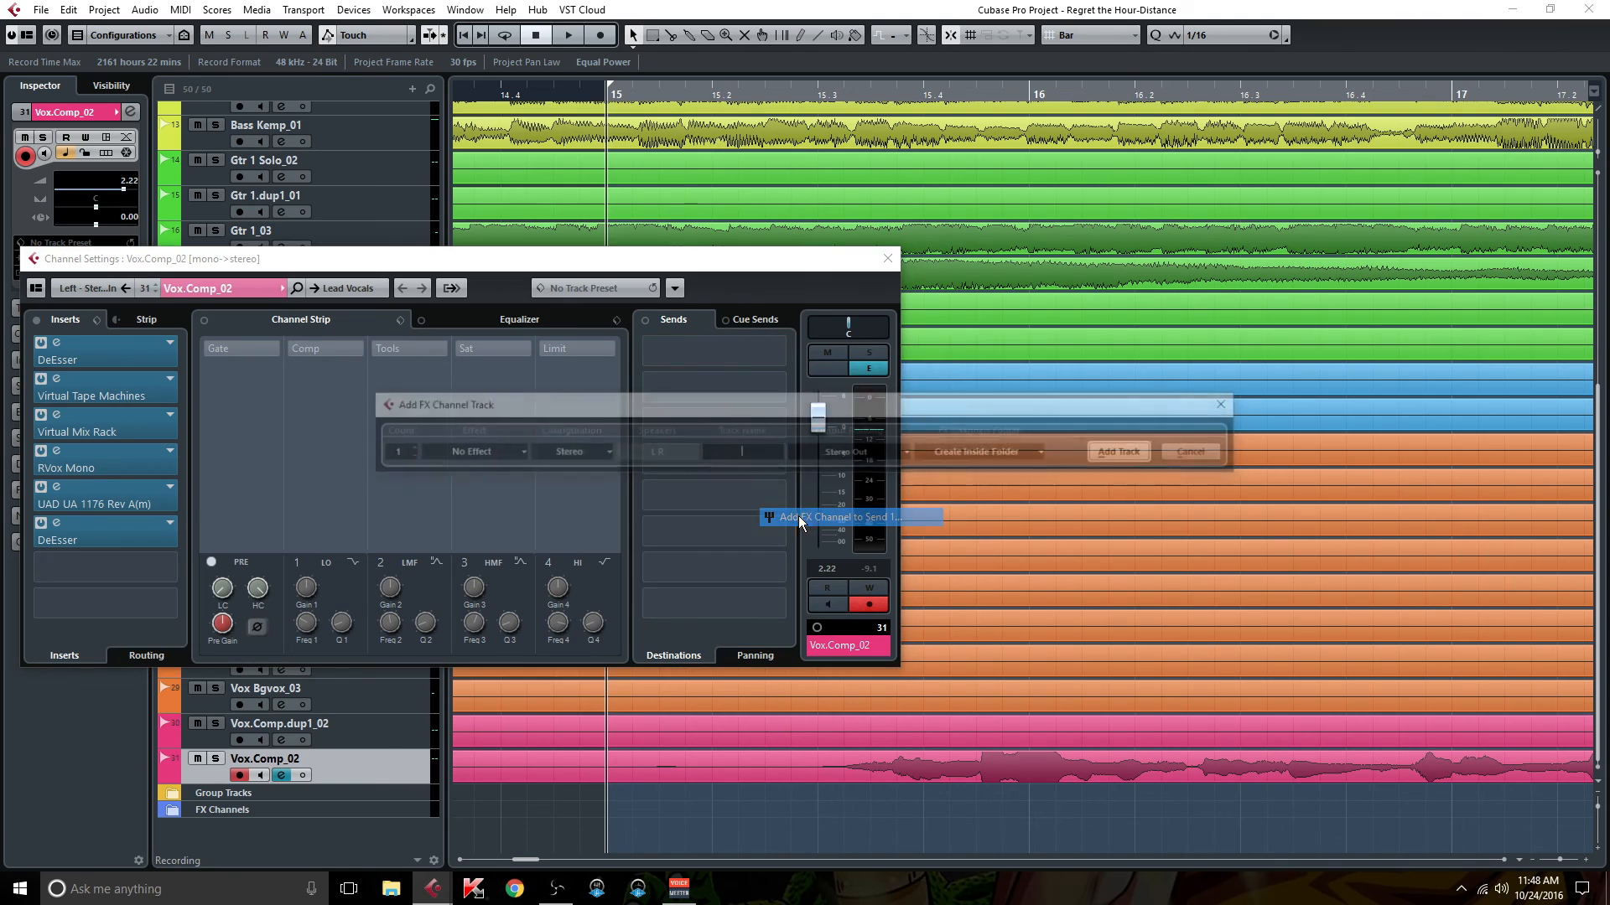
click(586, 453)
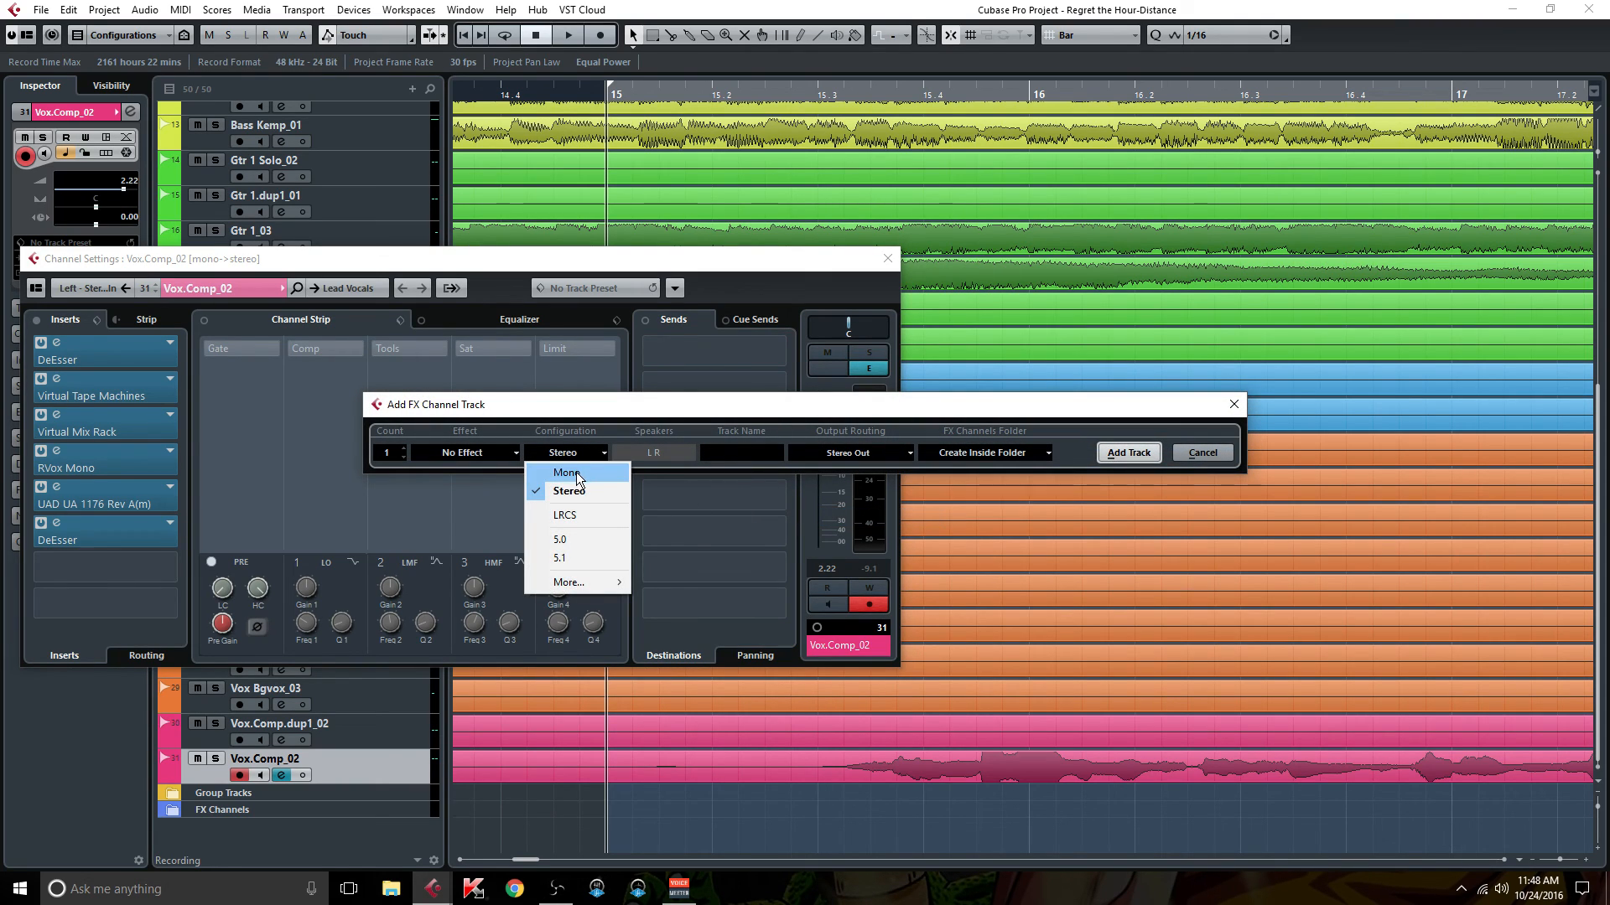
click(576, 472)
click(845, 455)
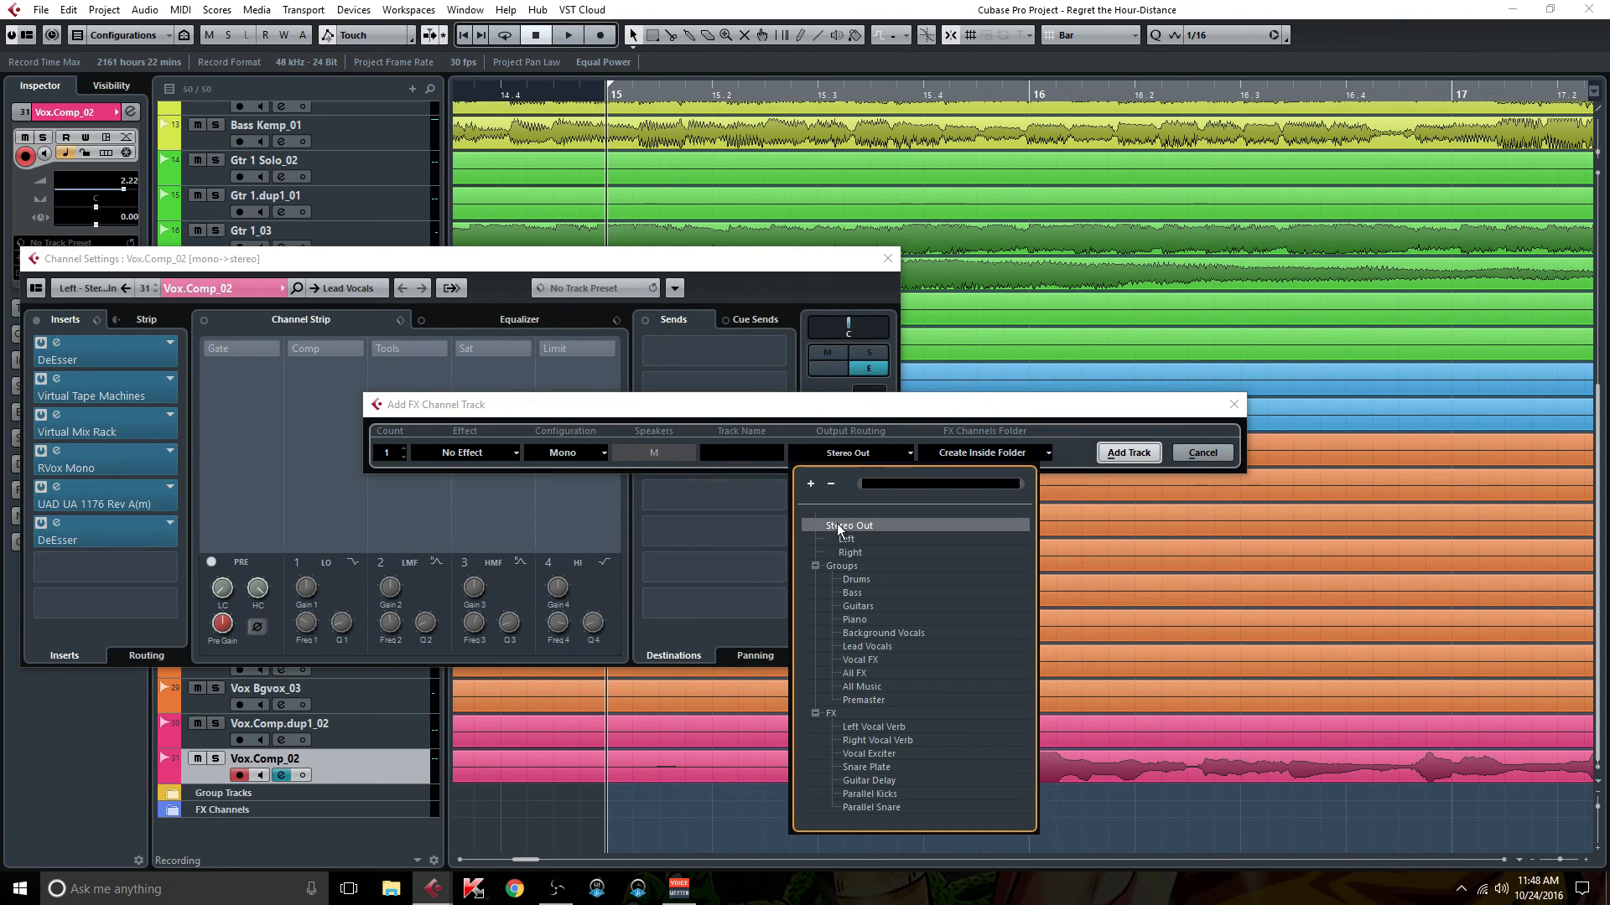
click(873, 661)
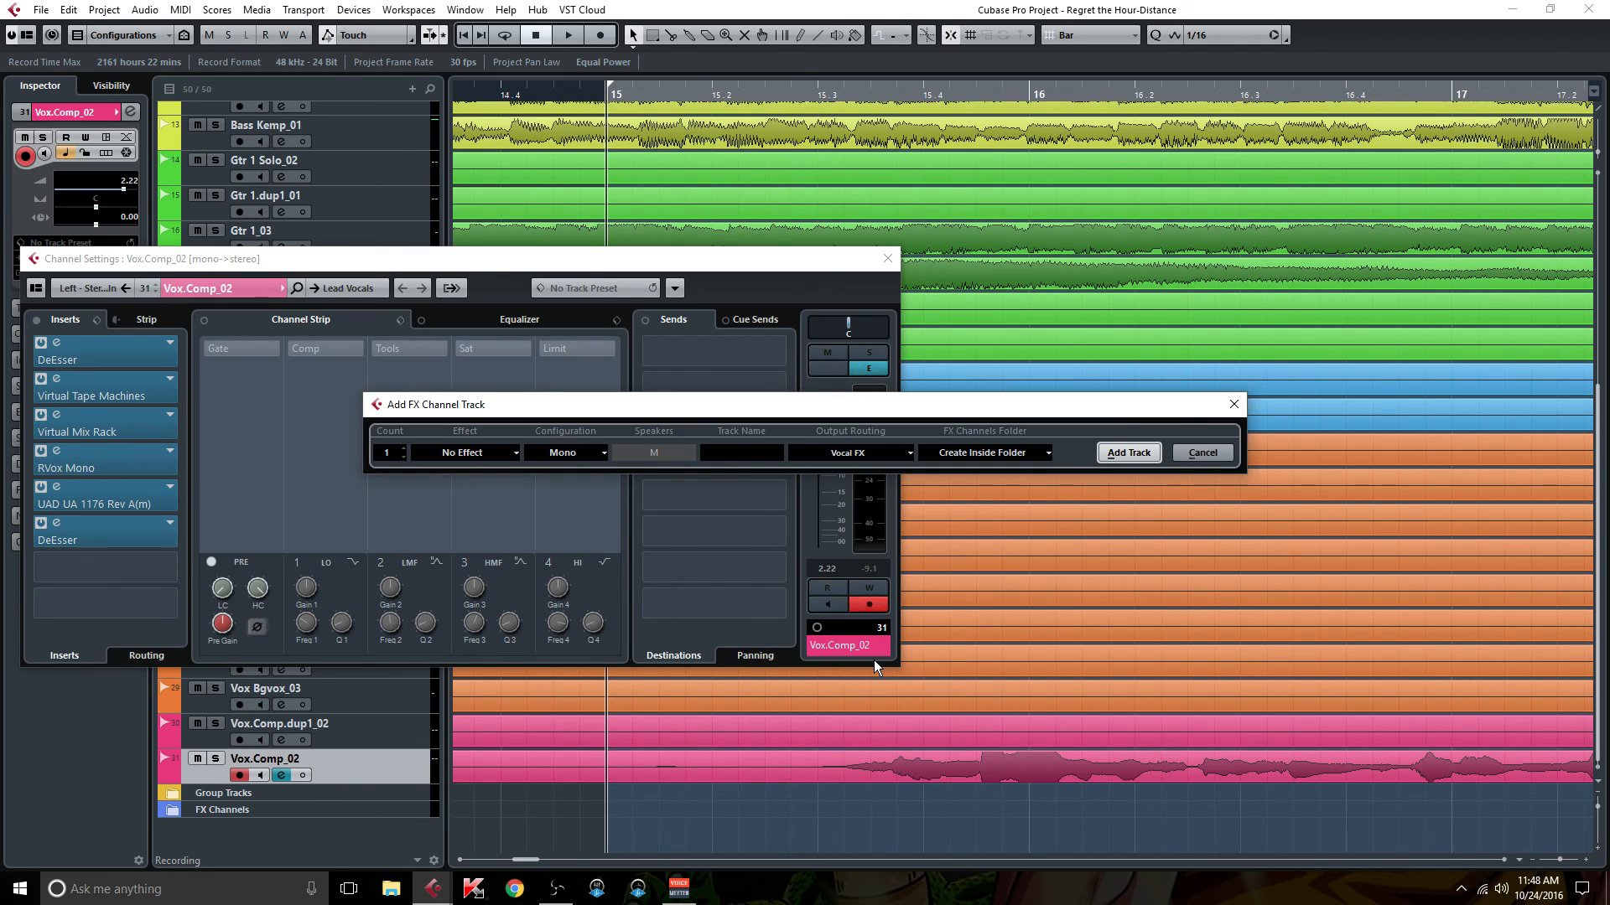
Name the FX channel "Vocal Distortion", choose Steinberg's GA Classics - CLEAN as its effect, and add the track
click(749, 456)
text(Vocal Distortion)
click(504, 452)
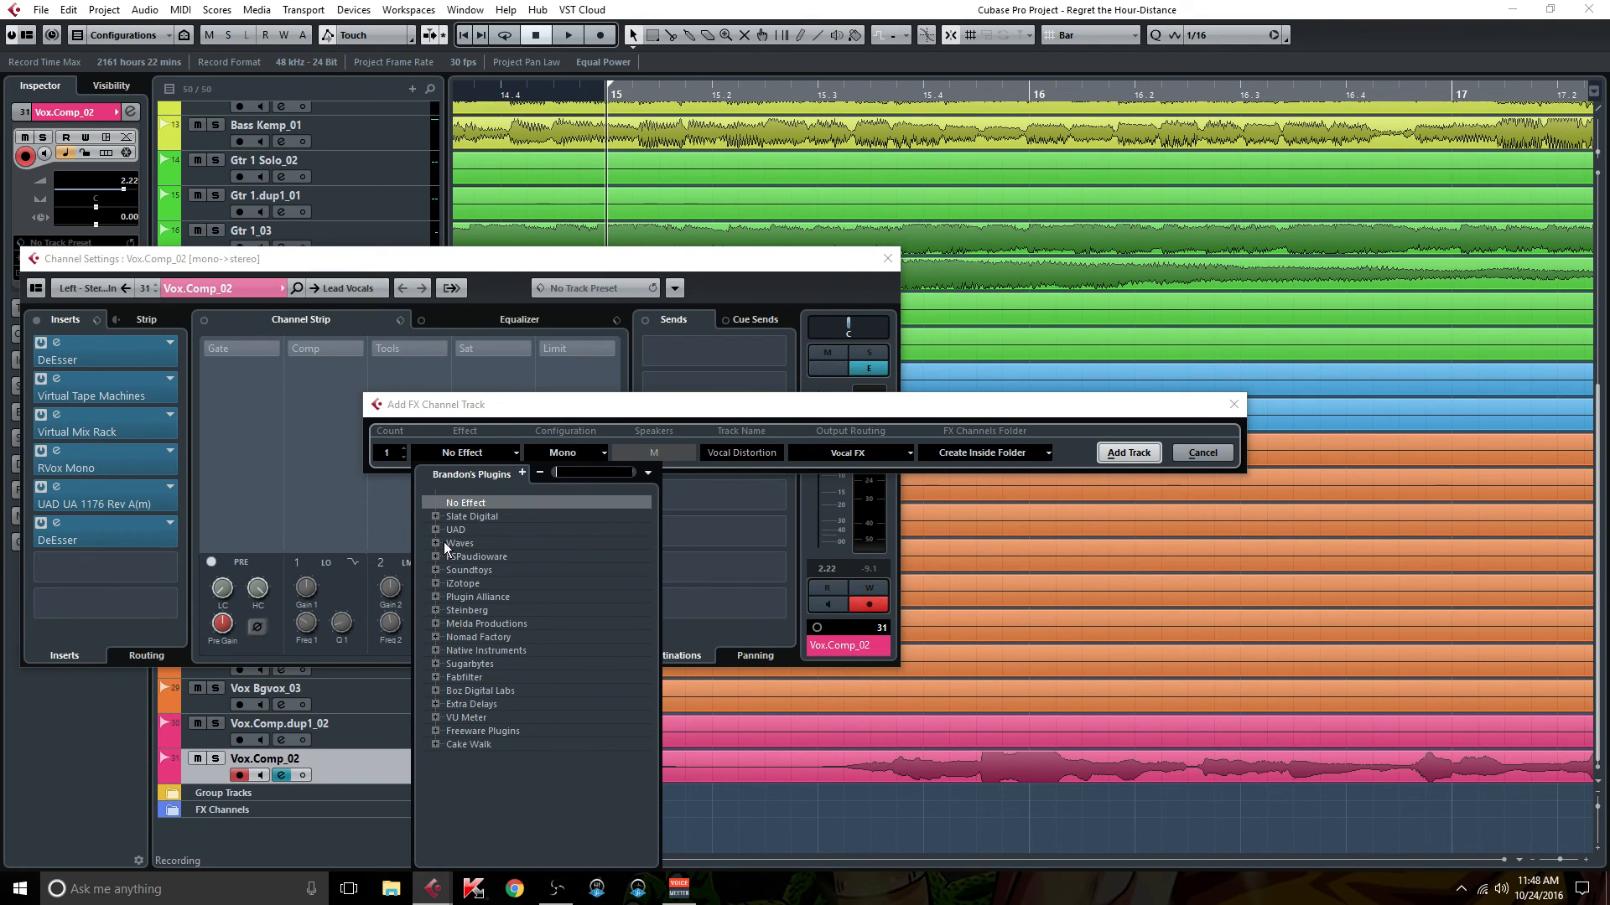
click(436, 609)
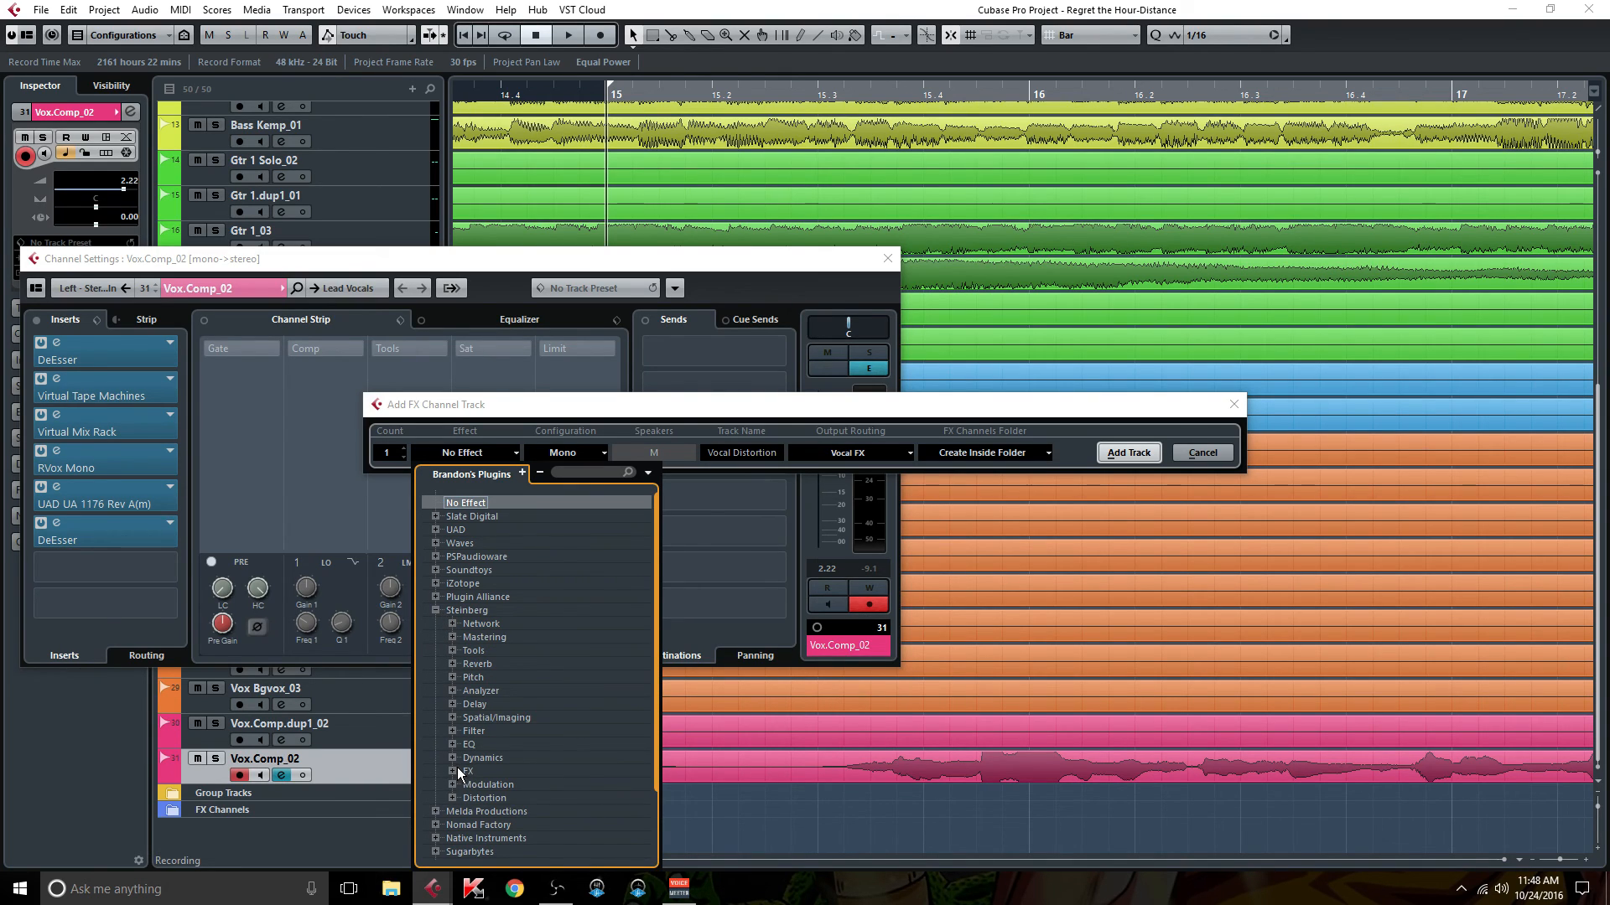
click(452, 798)
scroll(520, 767, down, 2)
scroll(521, 767, down, 4)
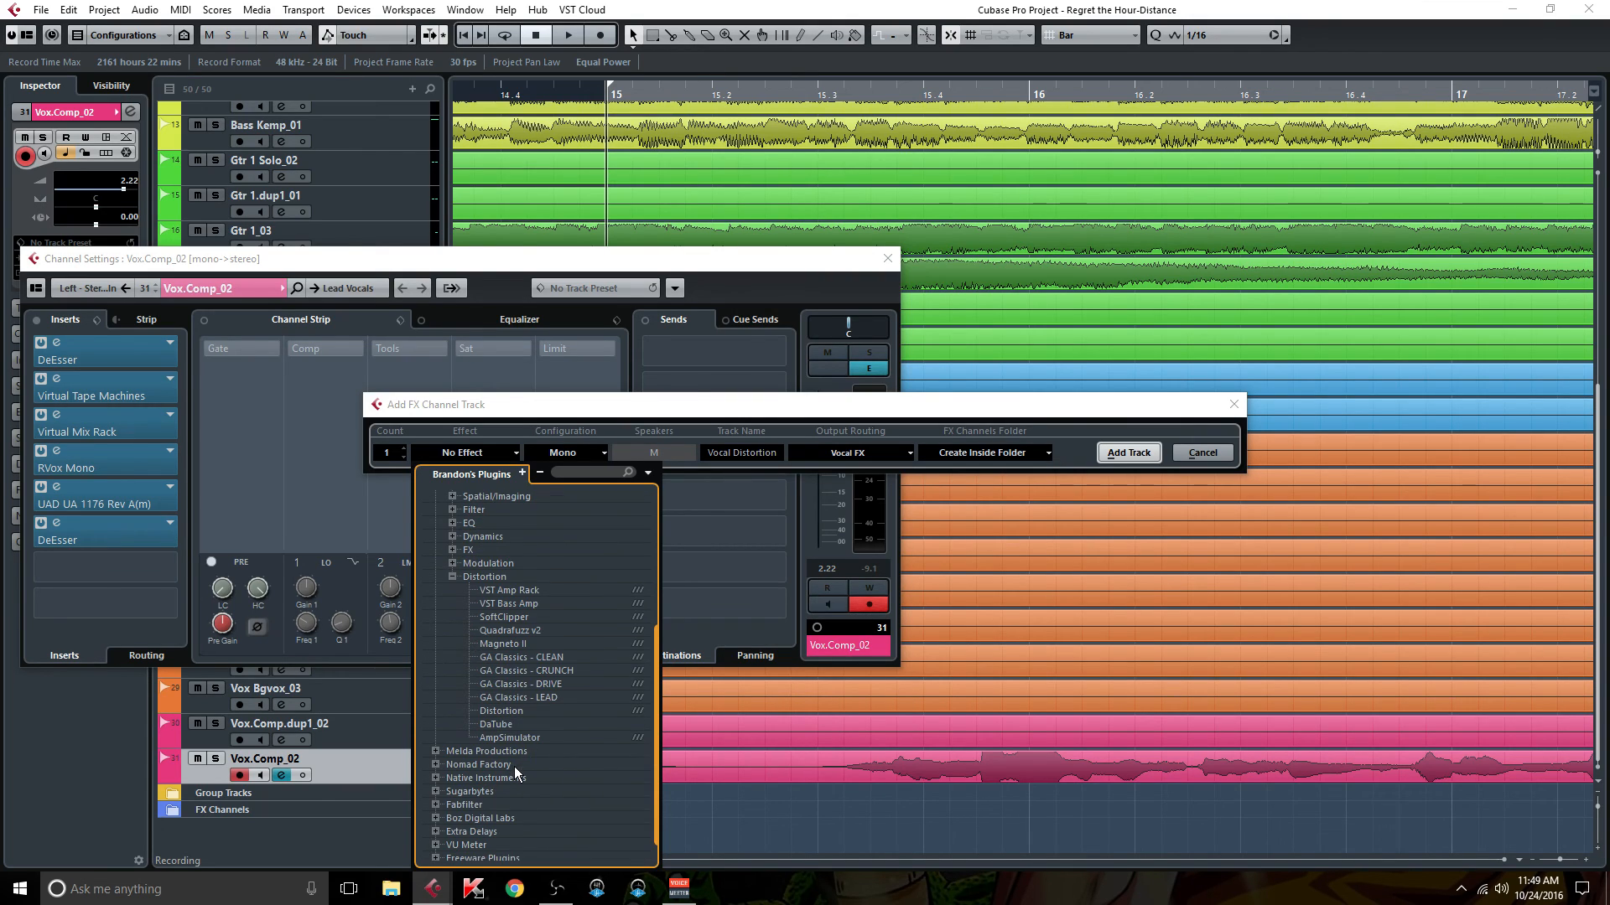
click(553, 658)
click(1129, 454)
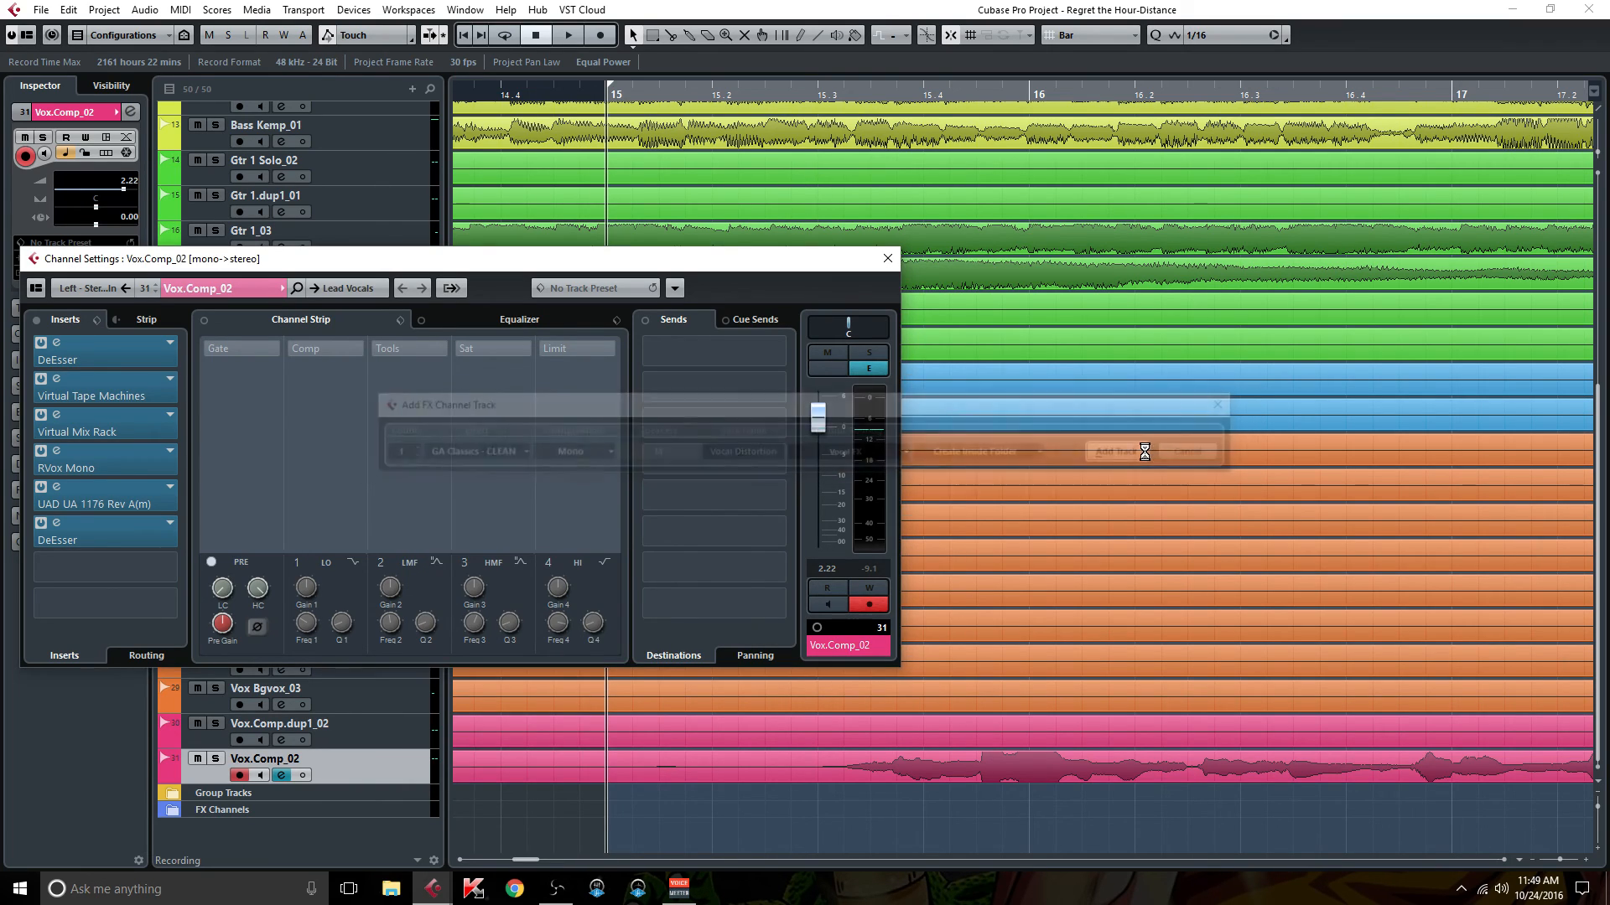
Close Vox.Comp_02's channel settings and leave the GA Classics - CLEAN window in the middle of the project
drag(705, 492, 992, 350)
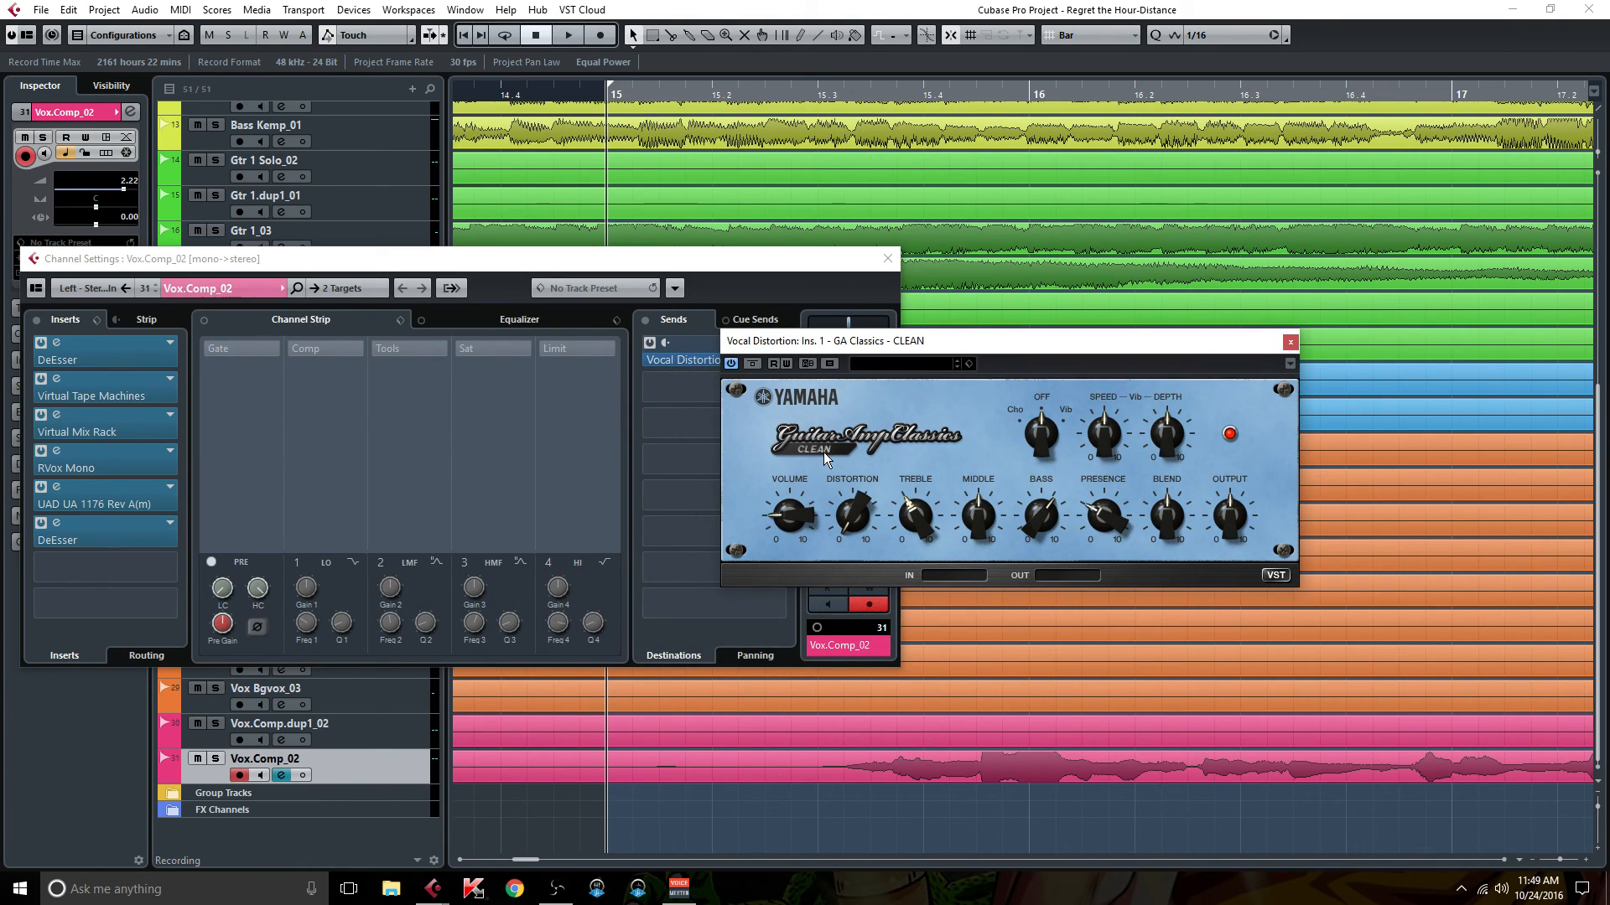
click(888, 260)
click(888, 260)
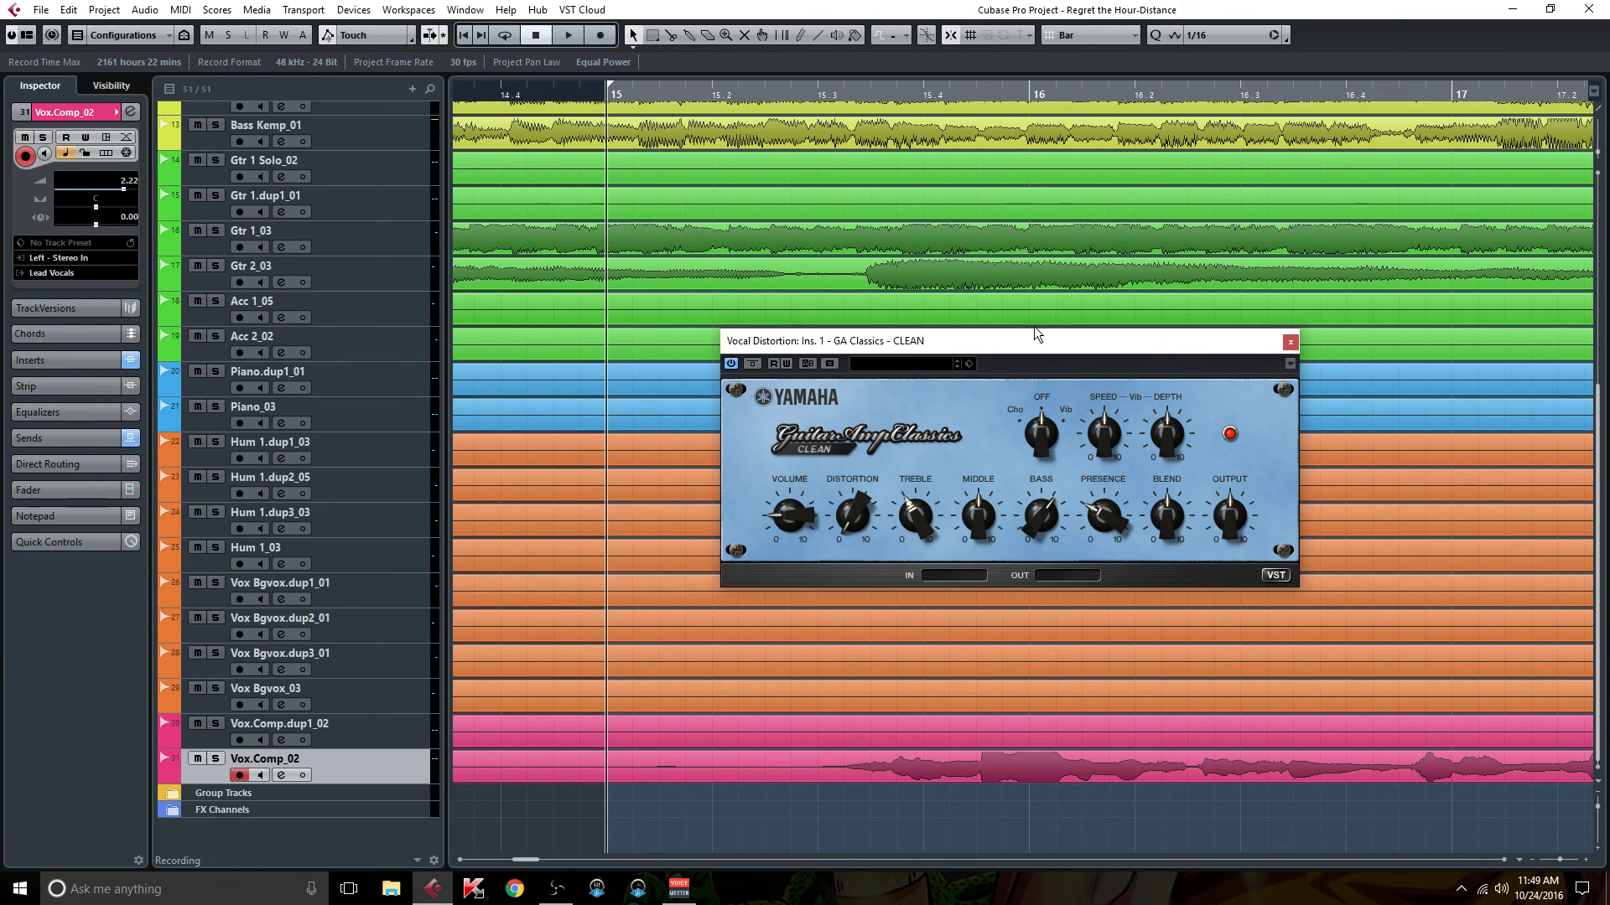
drag(1013, 343, 933, 368)
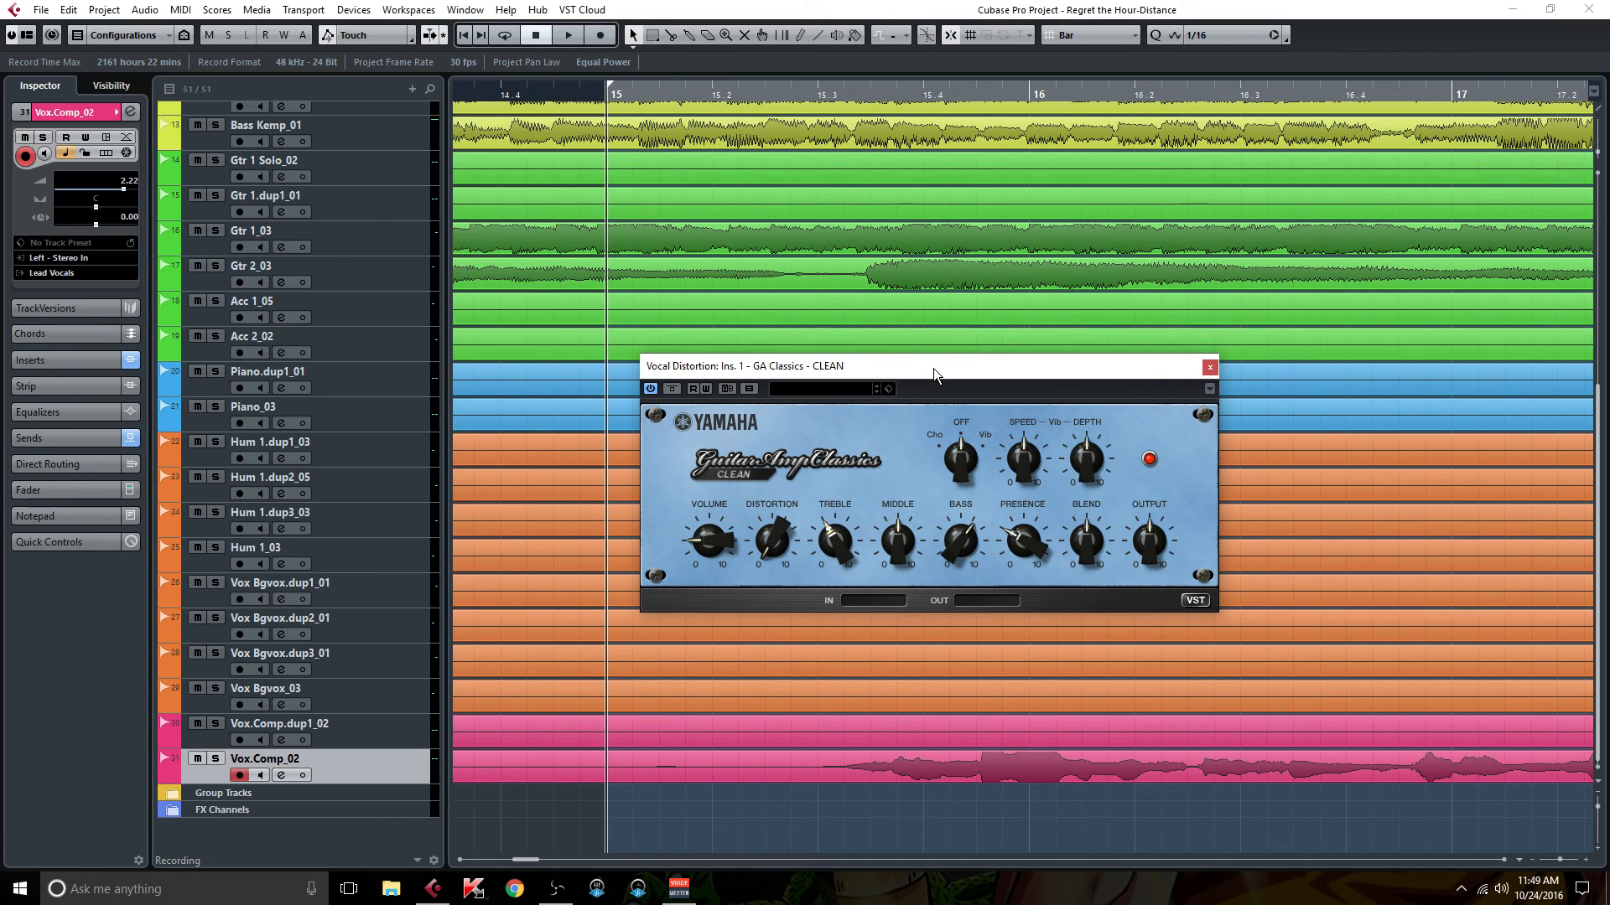
key(space)
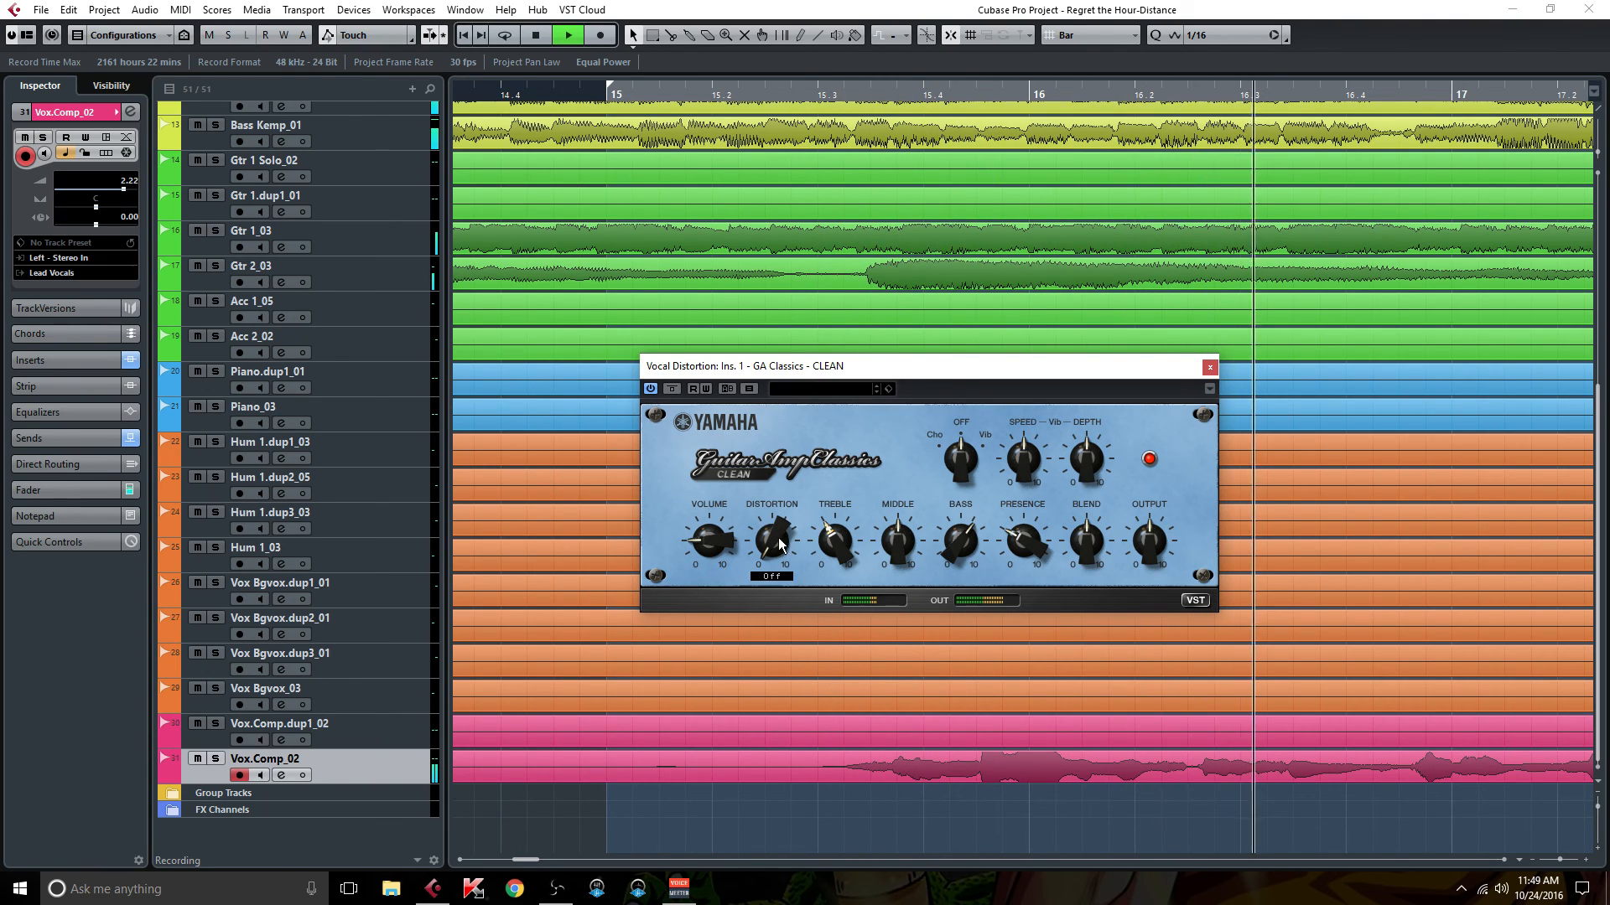
click(172, 811)
scroll(178, 801, down, 4)
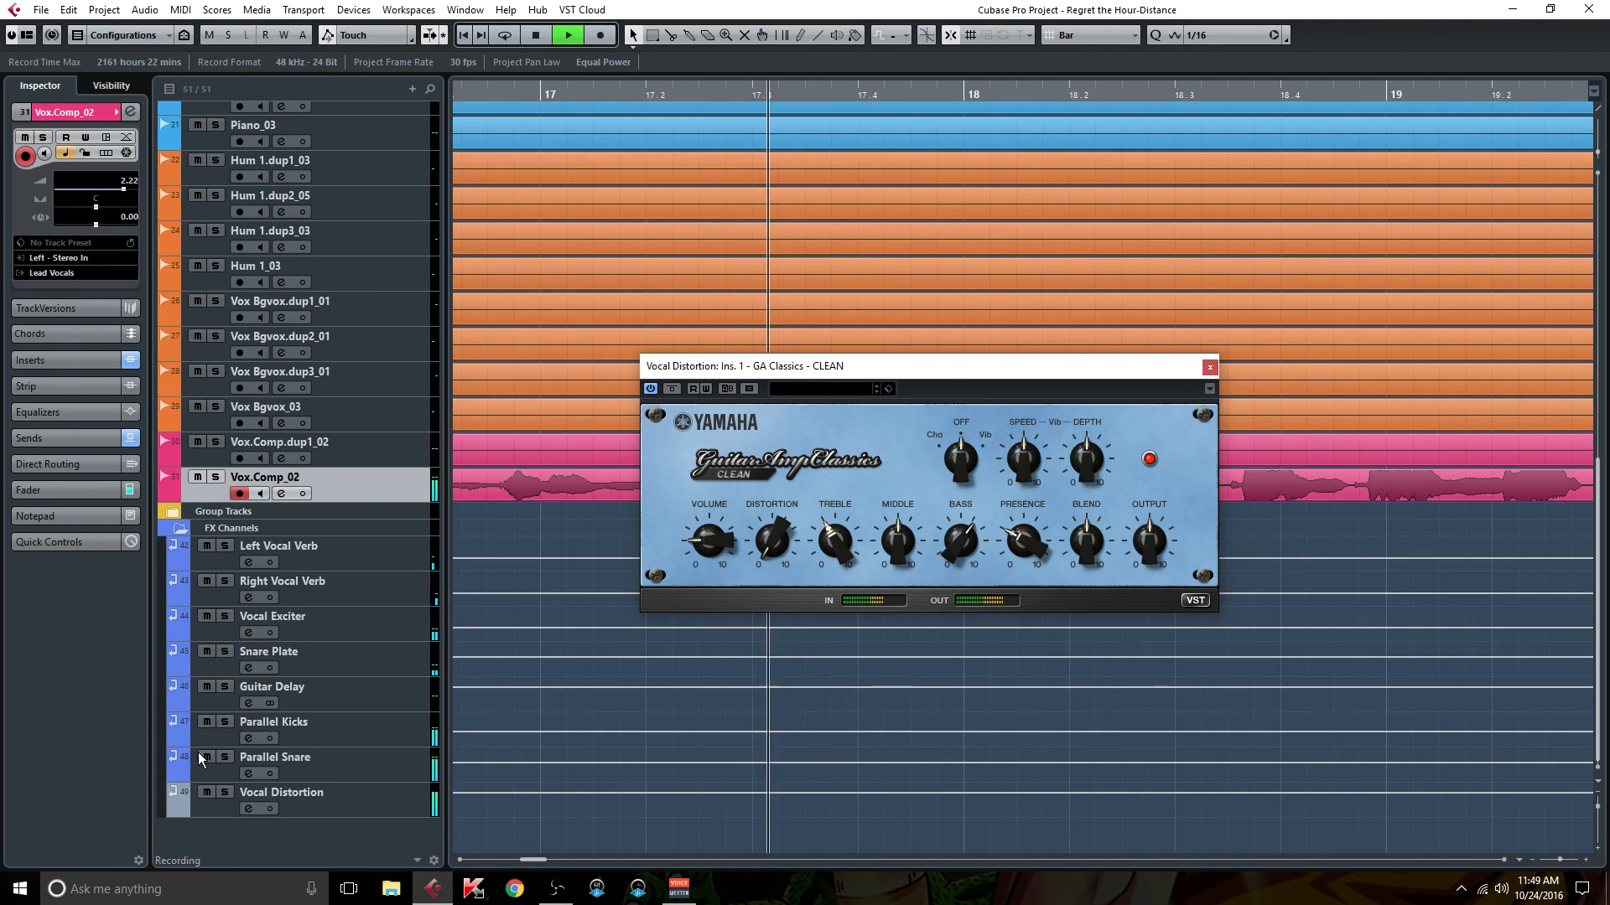
click(246, 809)
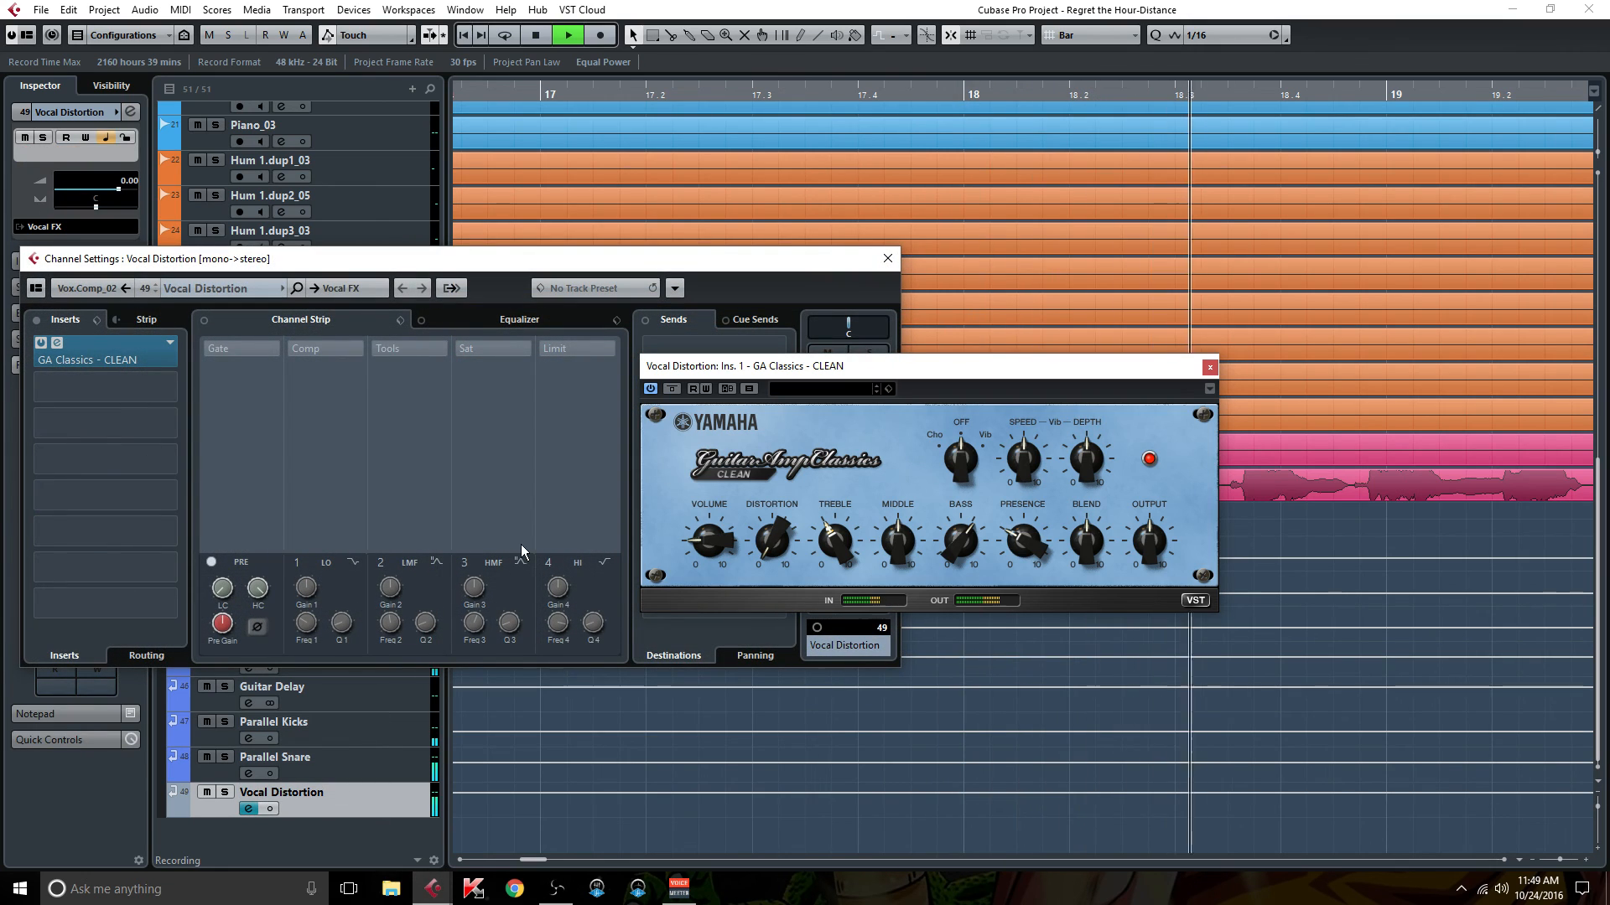
drag(721, 378, 825, 456)
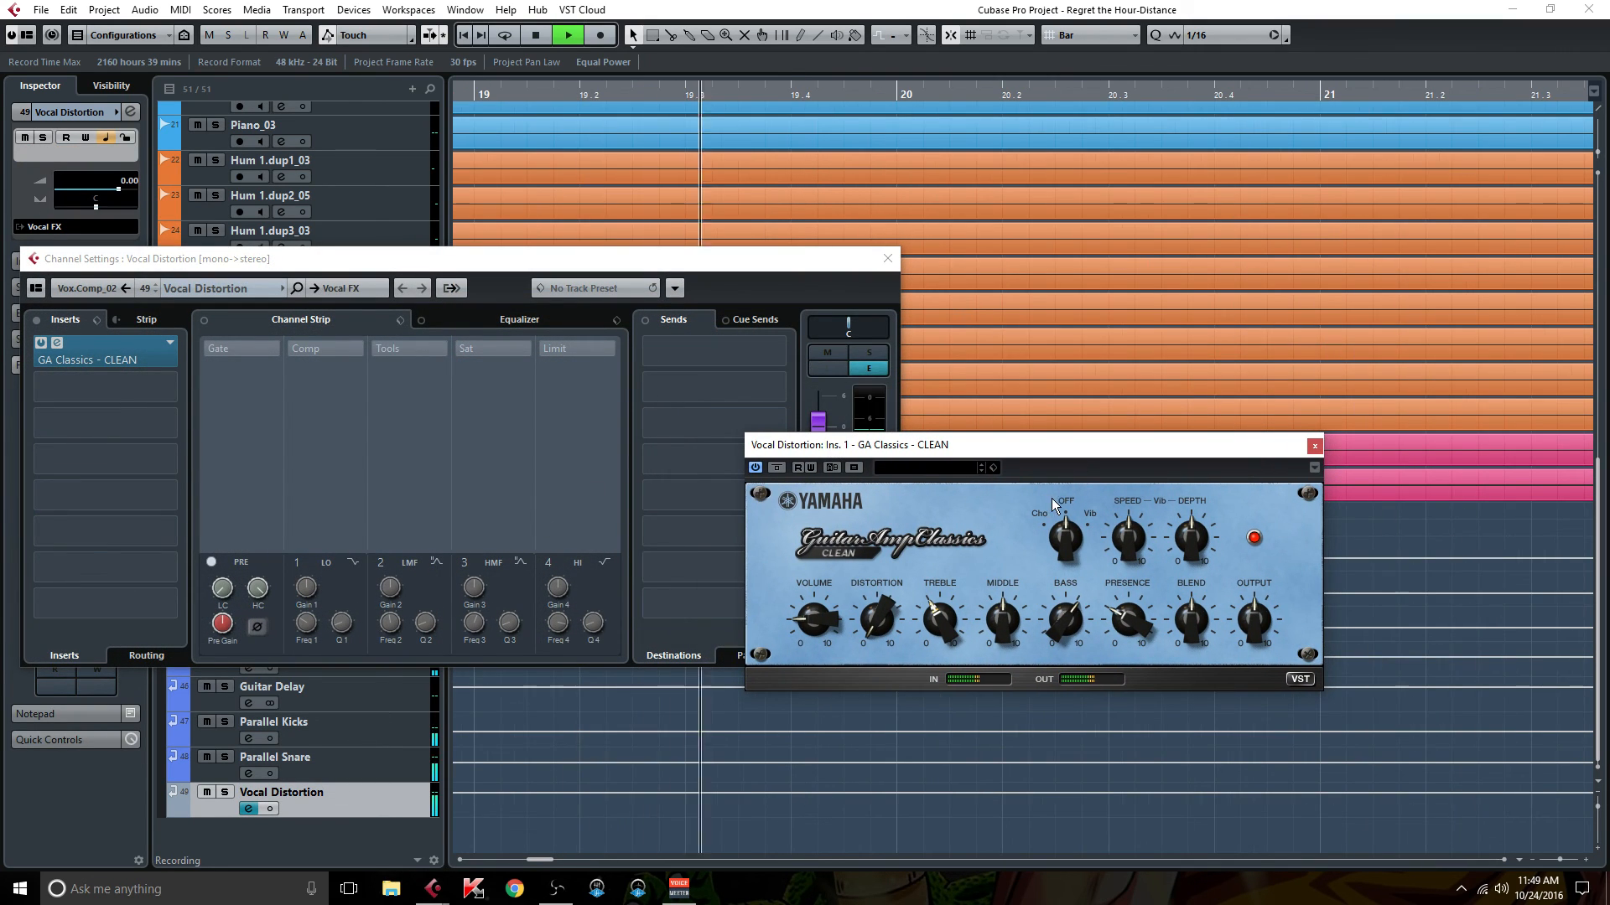
Switch the GA Classics amp's modulation to Cho and lower its Depth
mouse_move(1061, 537)
mouse_move(1193, 559)
drag(1192, 560, 1185, 475)
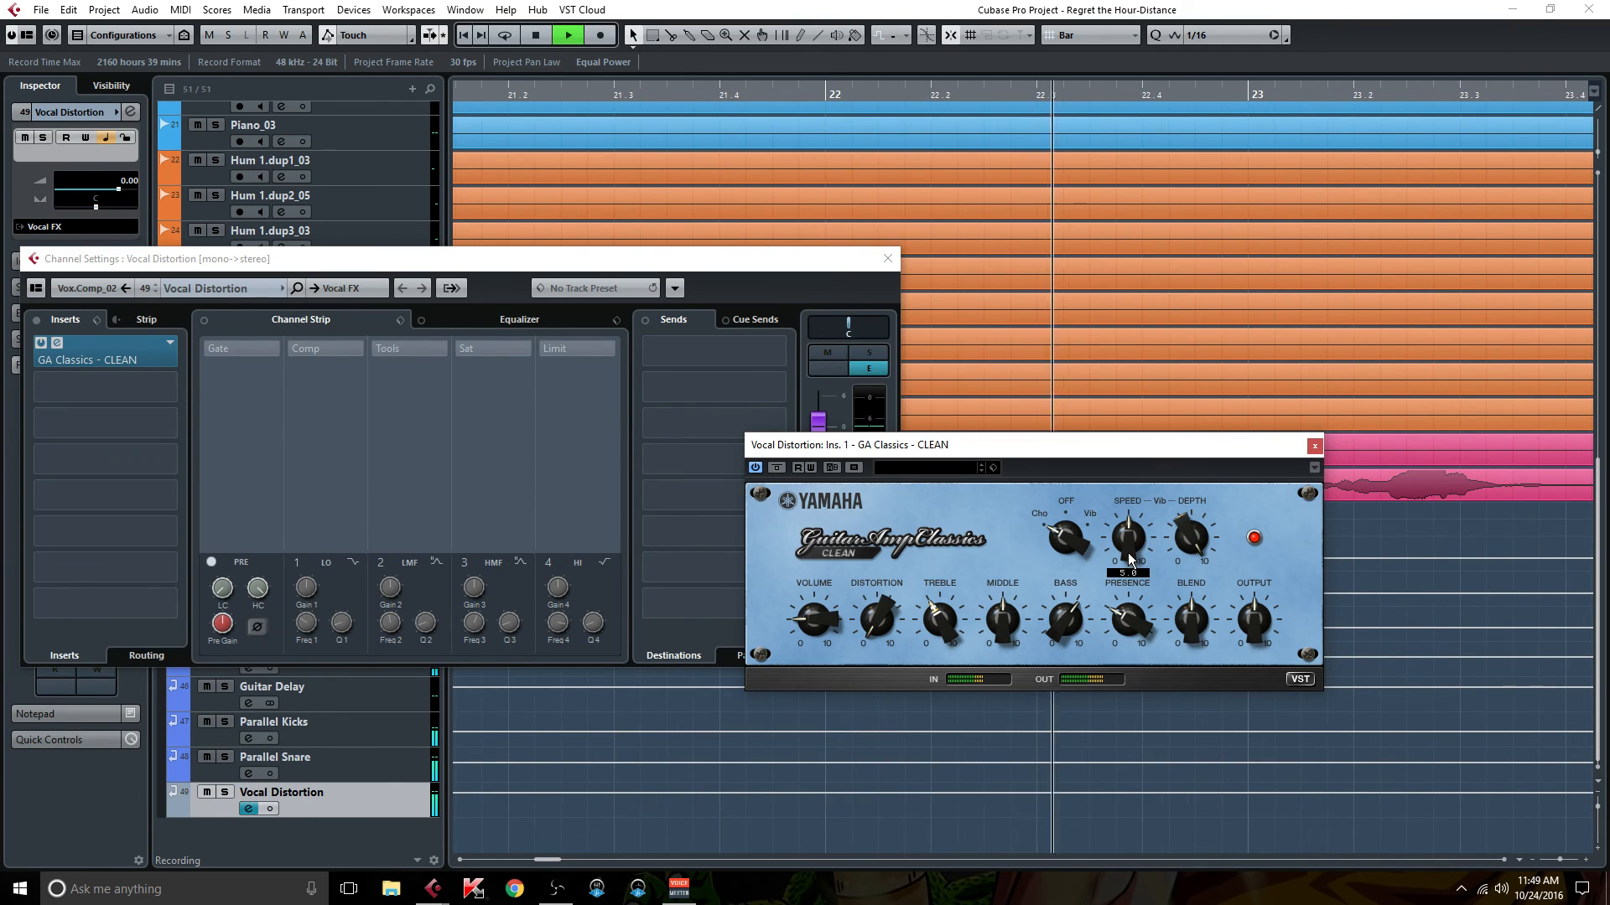
Shape the amp's tone by setting Bass to 3.5, adjusting Middle and raising Treble and Presence to about their midpoints
mouse_move(996, 639)
drag(996, 634, 1060, 652)
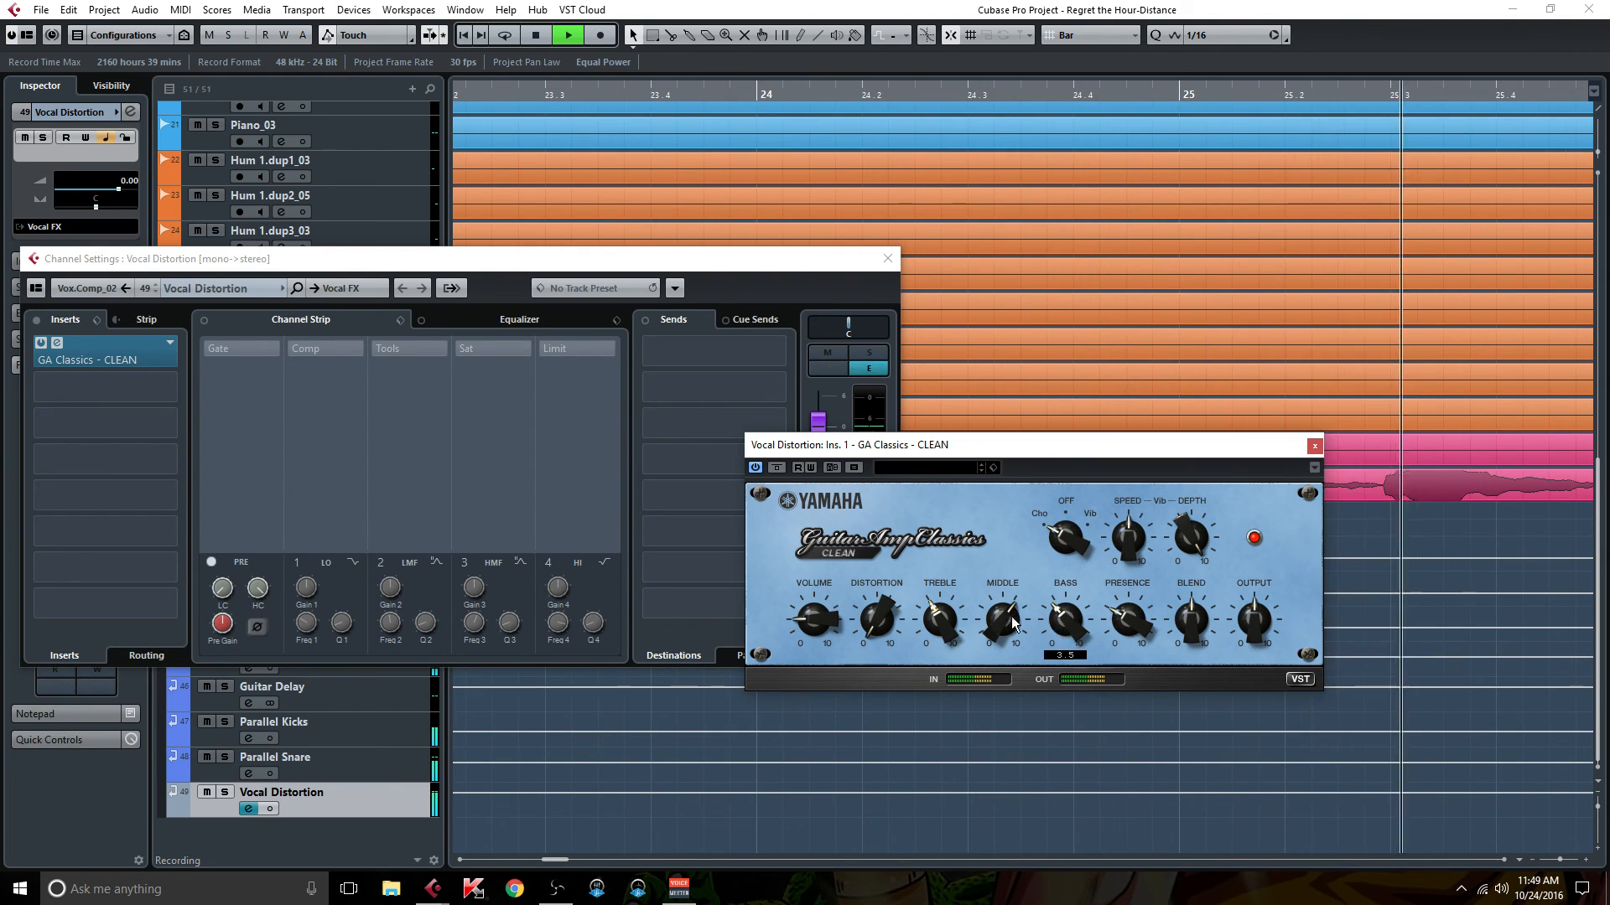
mouse_move(940, 627)
drag(996, 637, 995, 619)
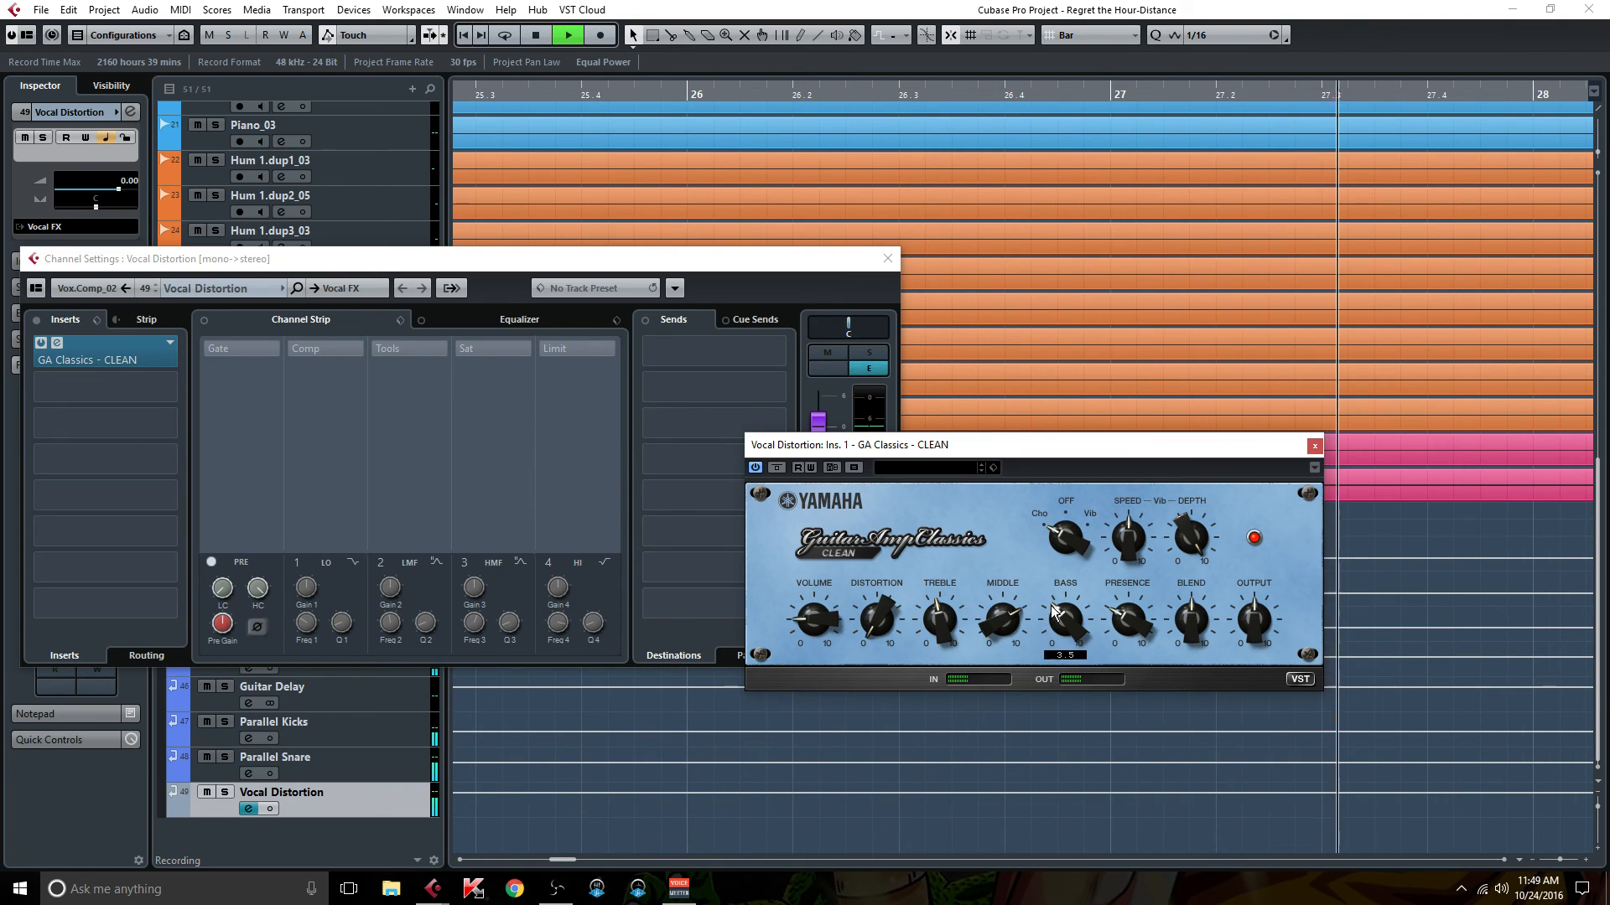
mouse_move(1123, 626)
drag(1125, 613, 1129, 605)
Slow the chorus Speed to 1.2 and audition Distortion amounts up to 7.2, settling at about 2.7
drag(875, 617, 872, 586)
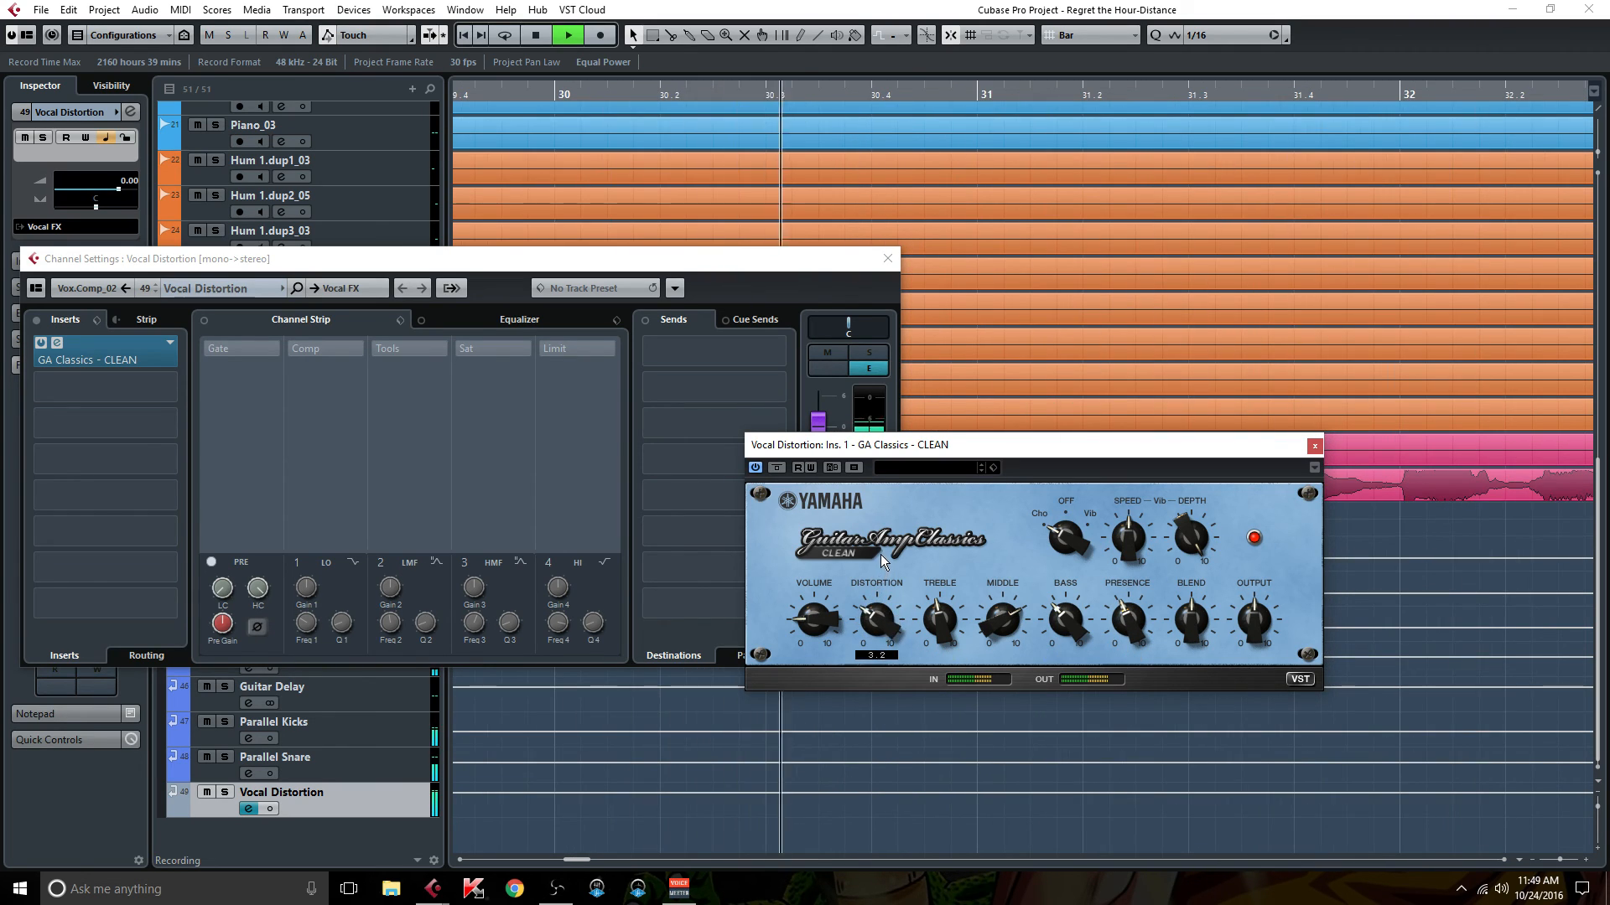
mouse_move(1121, 552)
drag(1125, 527, 1121, 610)
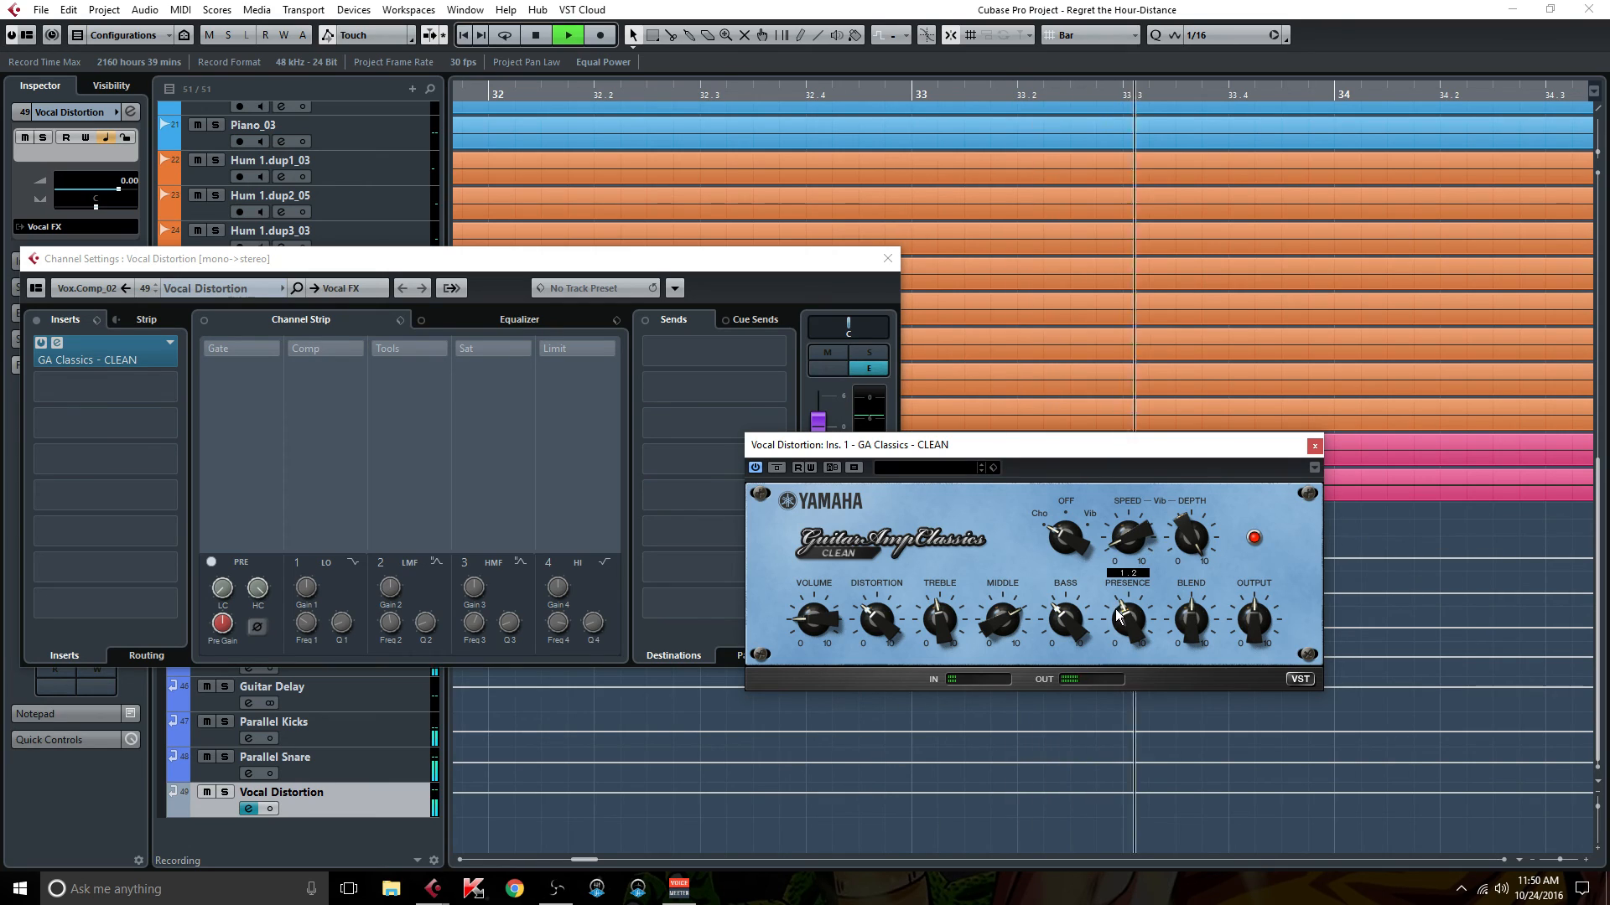
drag(872, 627, 870, 610)
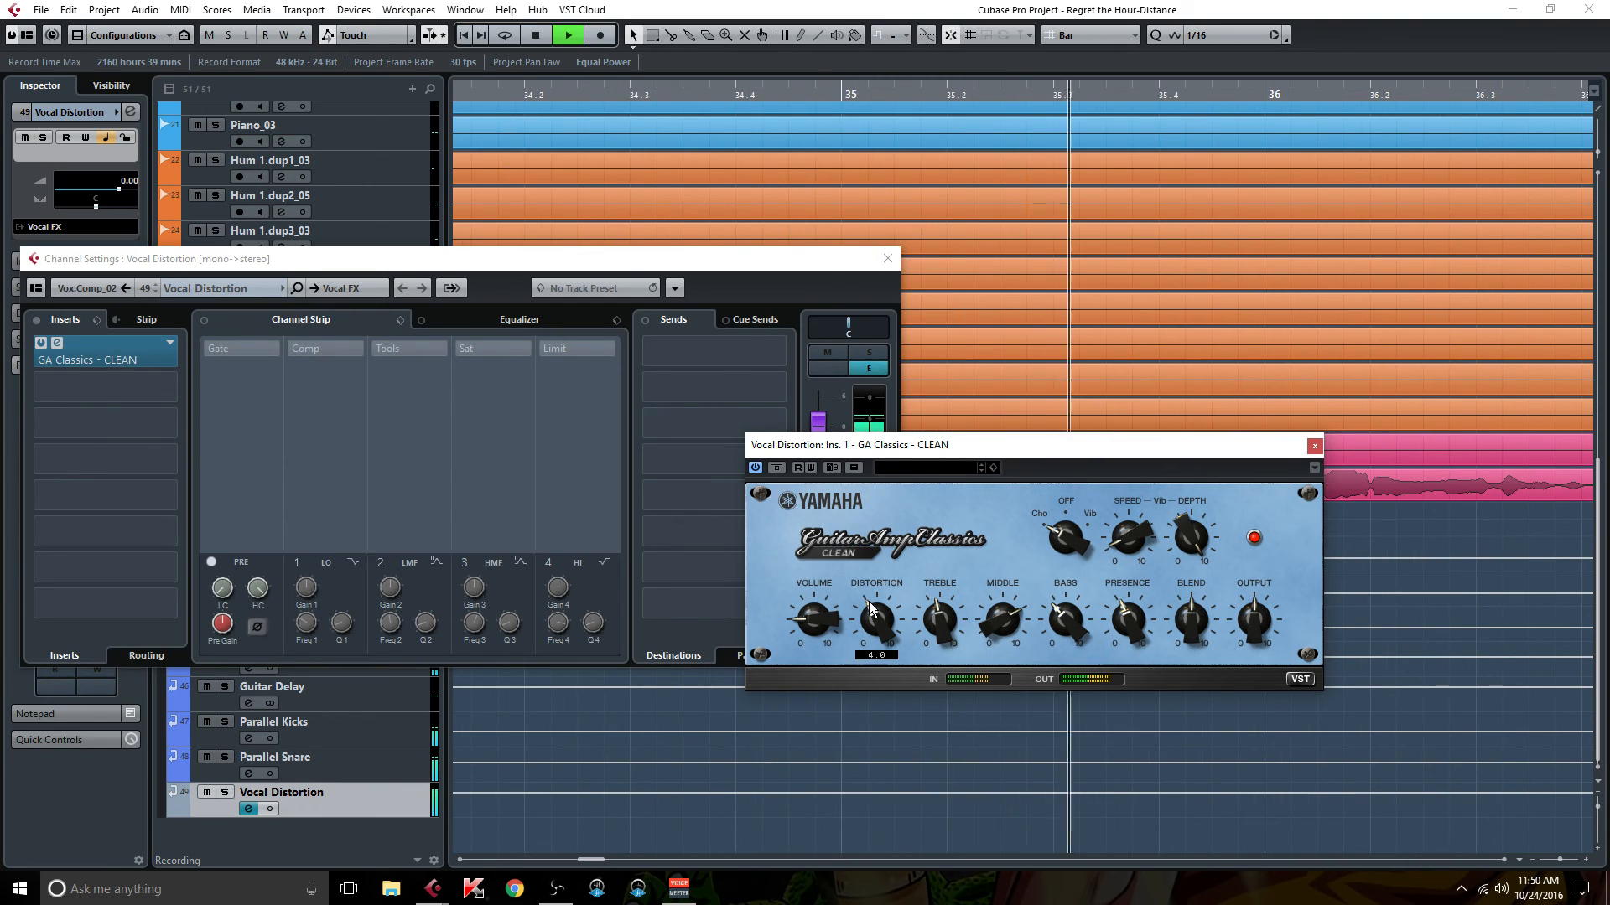
drag(869, 610, 895, 551)
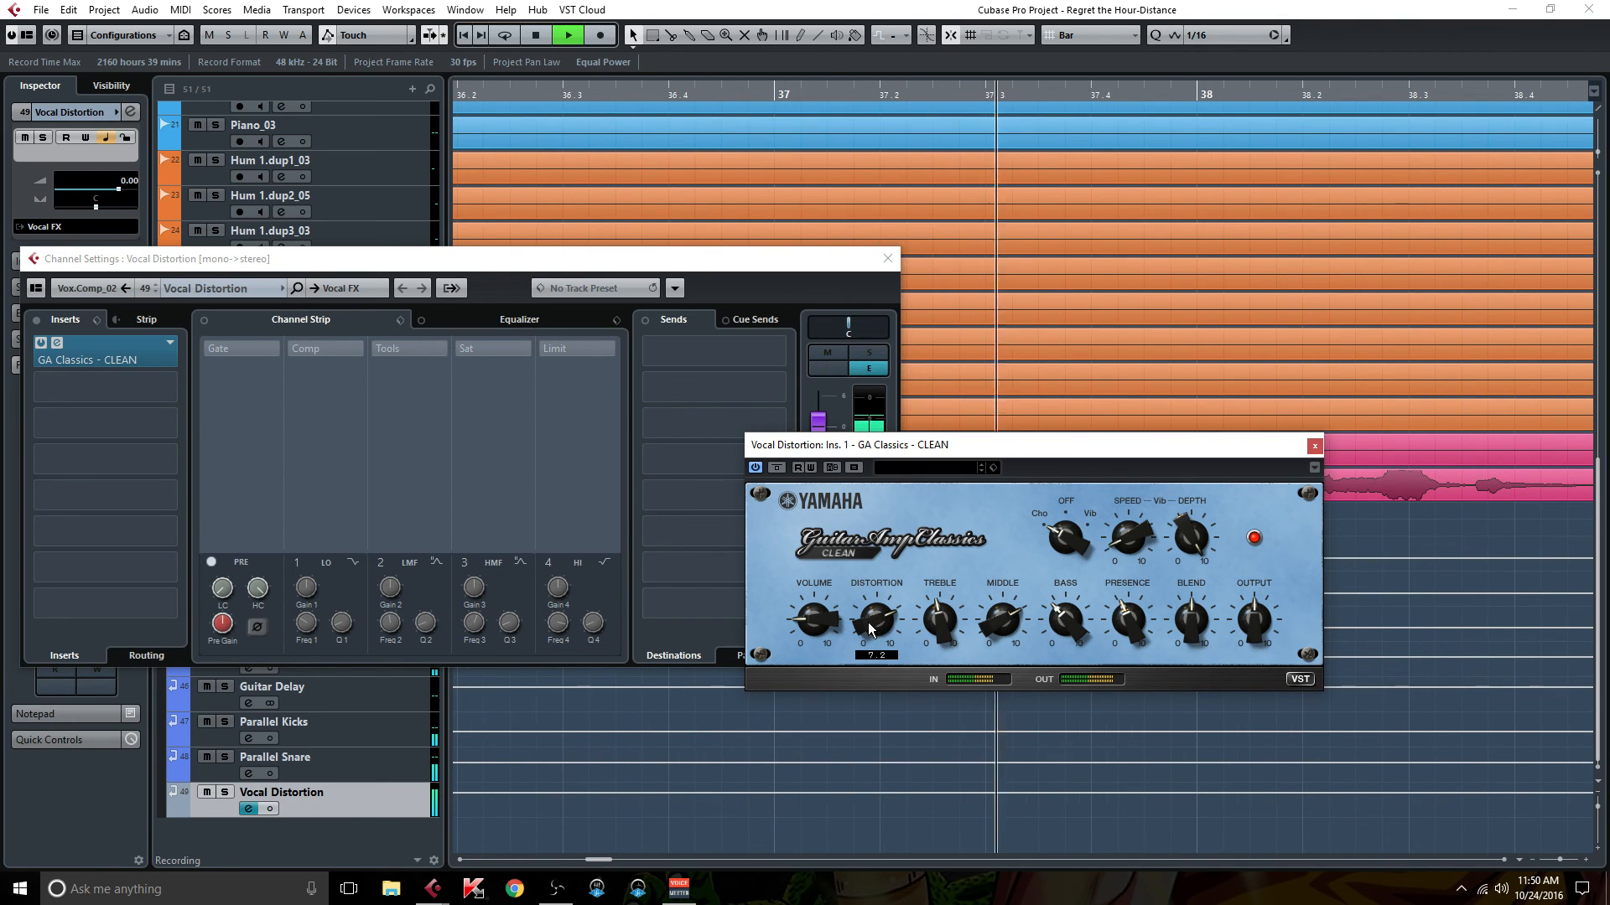
drag(874, 662, 901, 729)
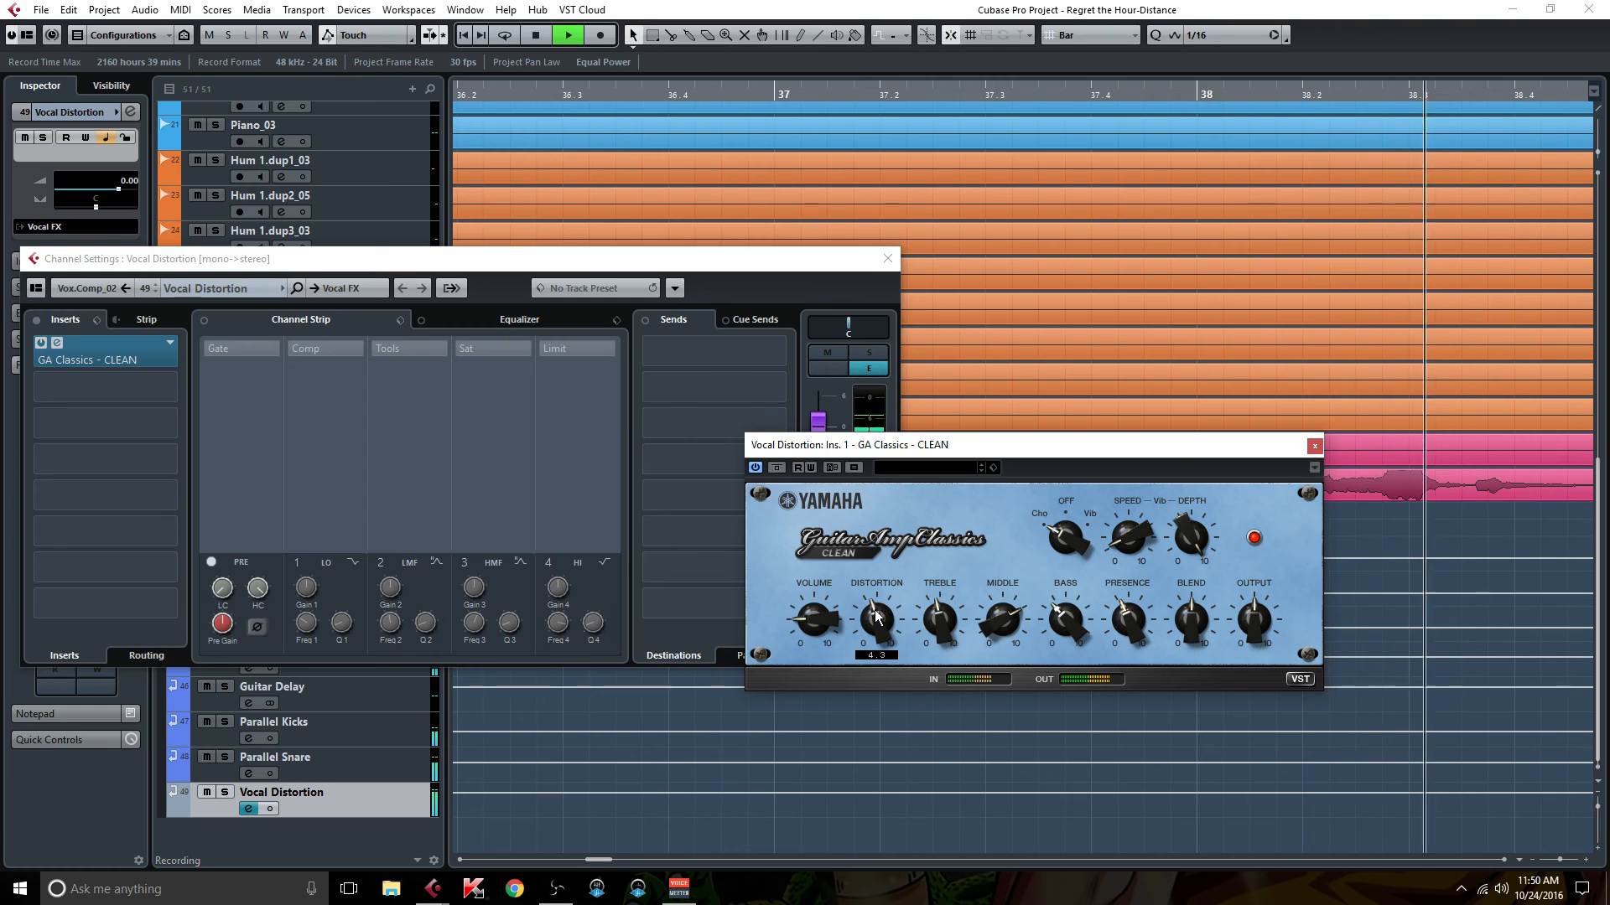
Reduce the amp's Blend and pull the Vocal Distortion channel fader down to -12.1 dB
drag(871, 450, 1023, 371)
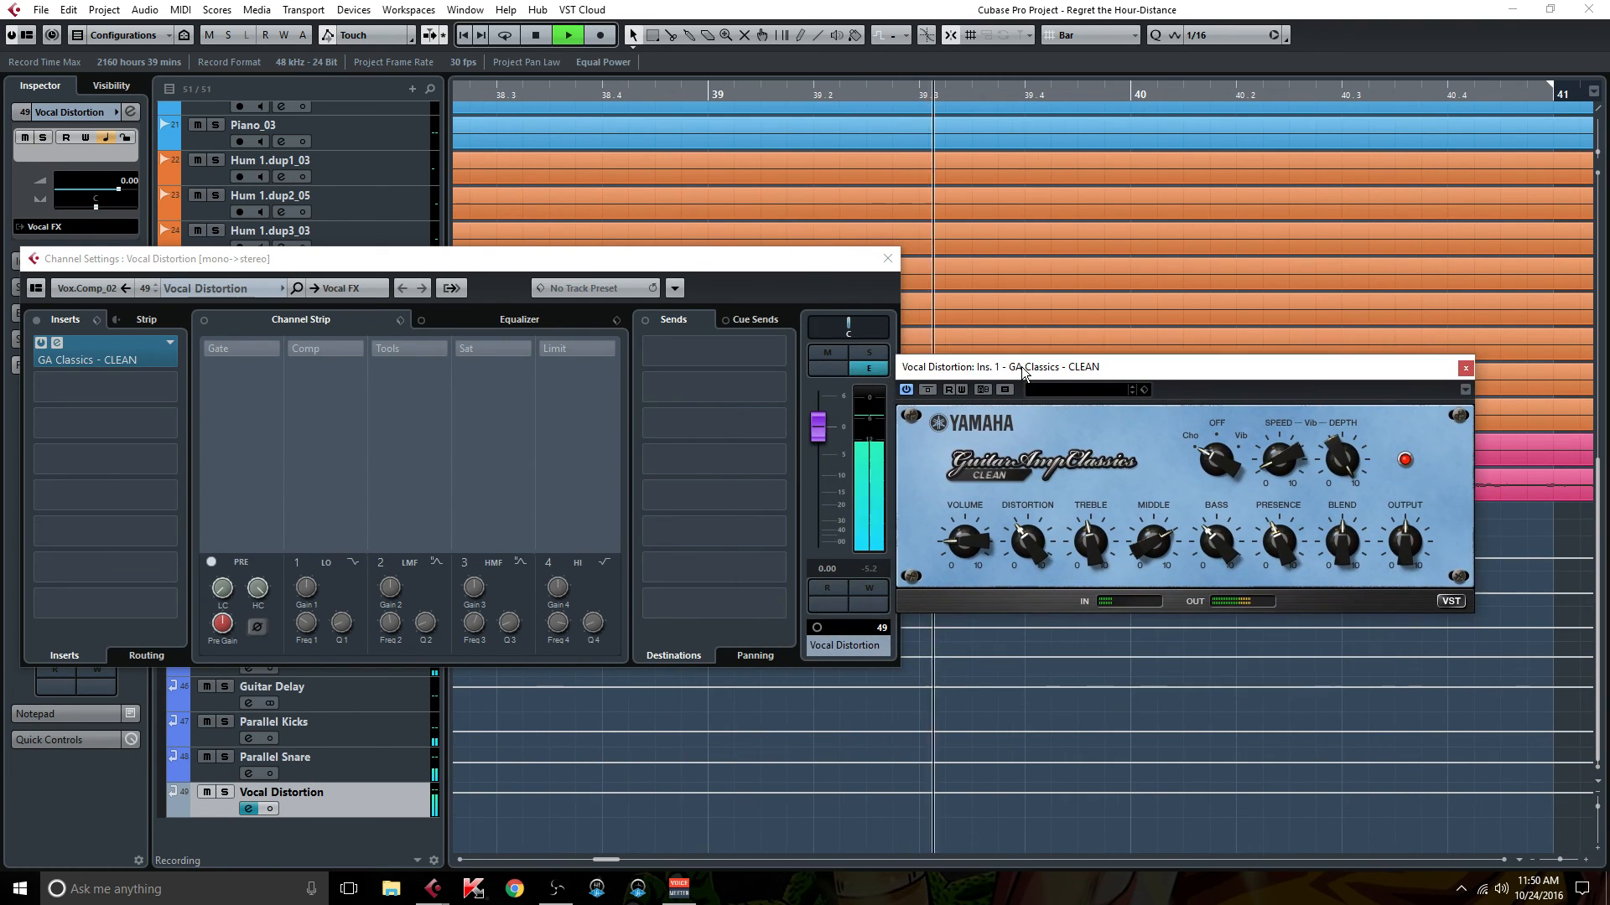
drag(1341, 550, 1324, 528)
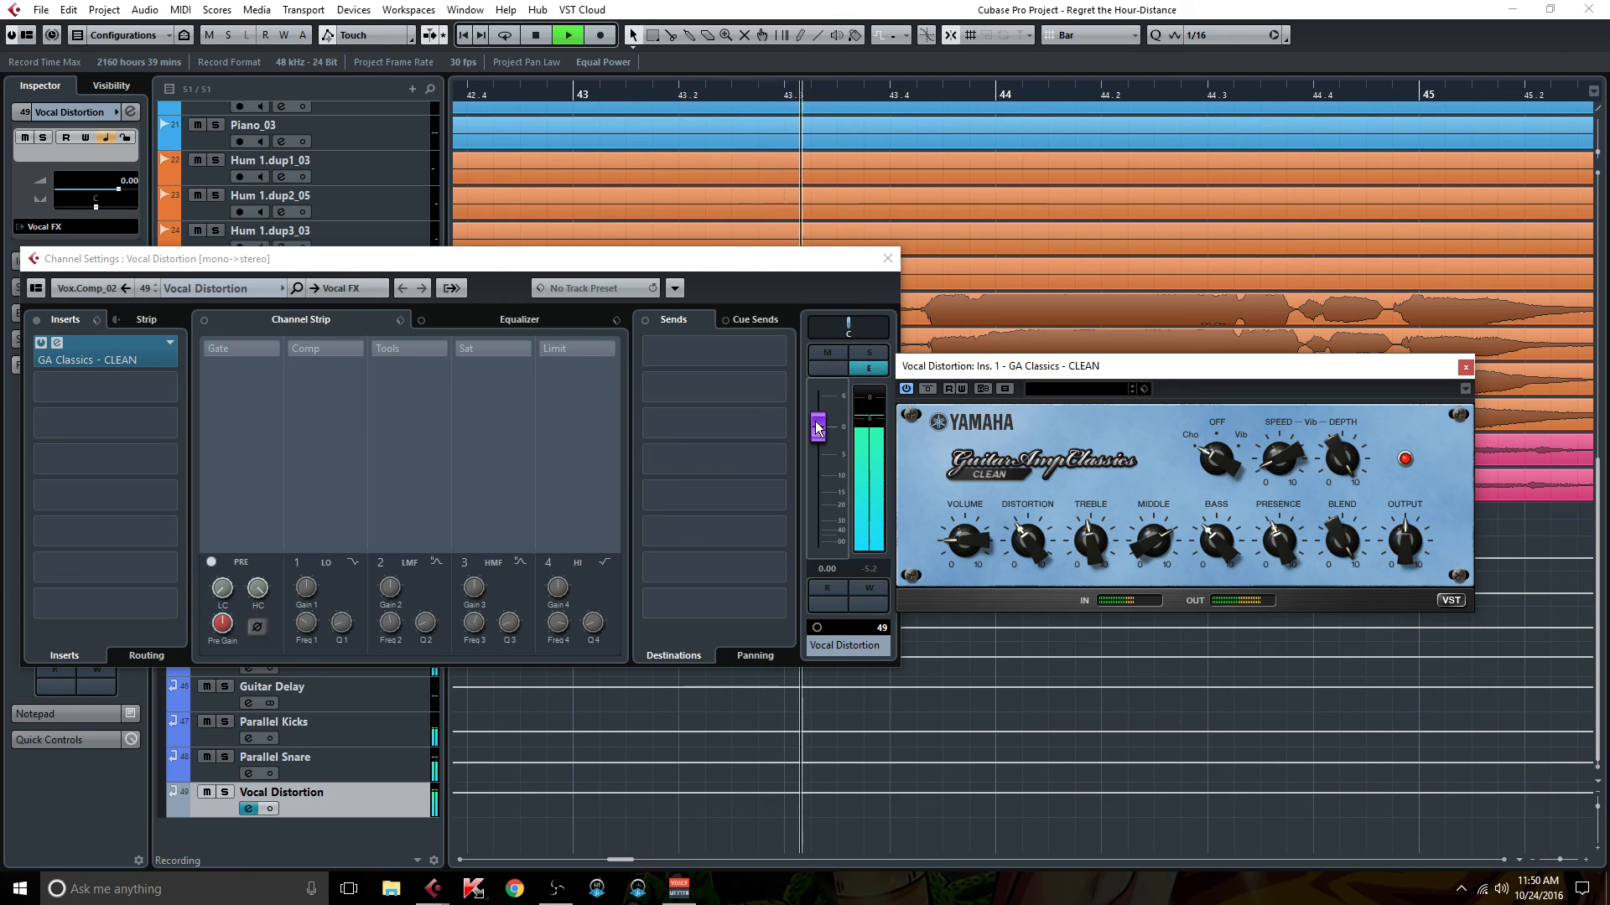
drag(817, 428, 815, 484)
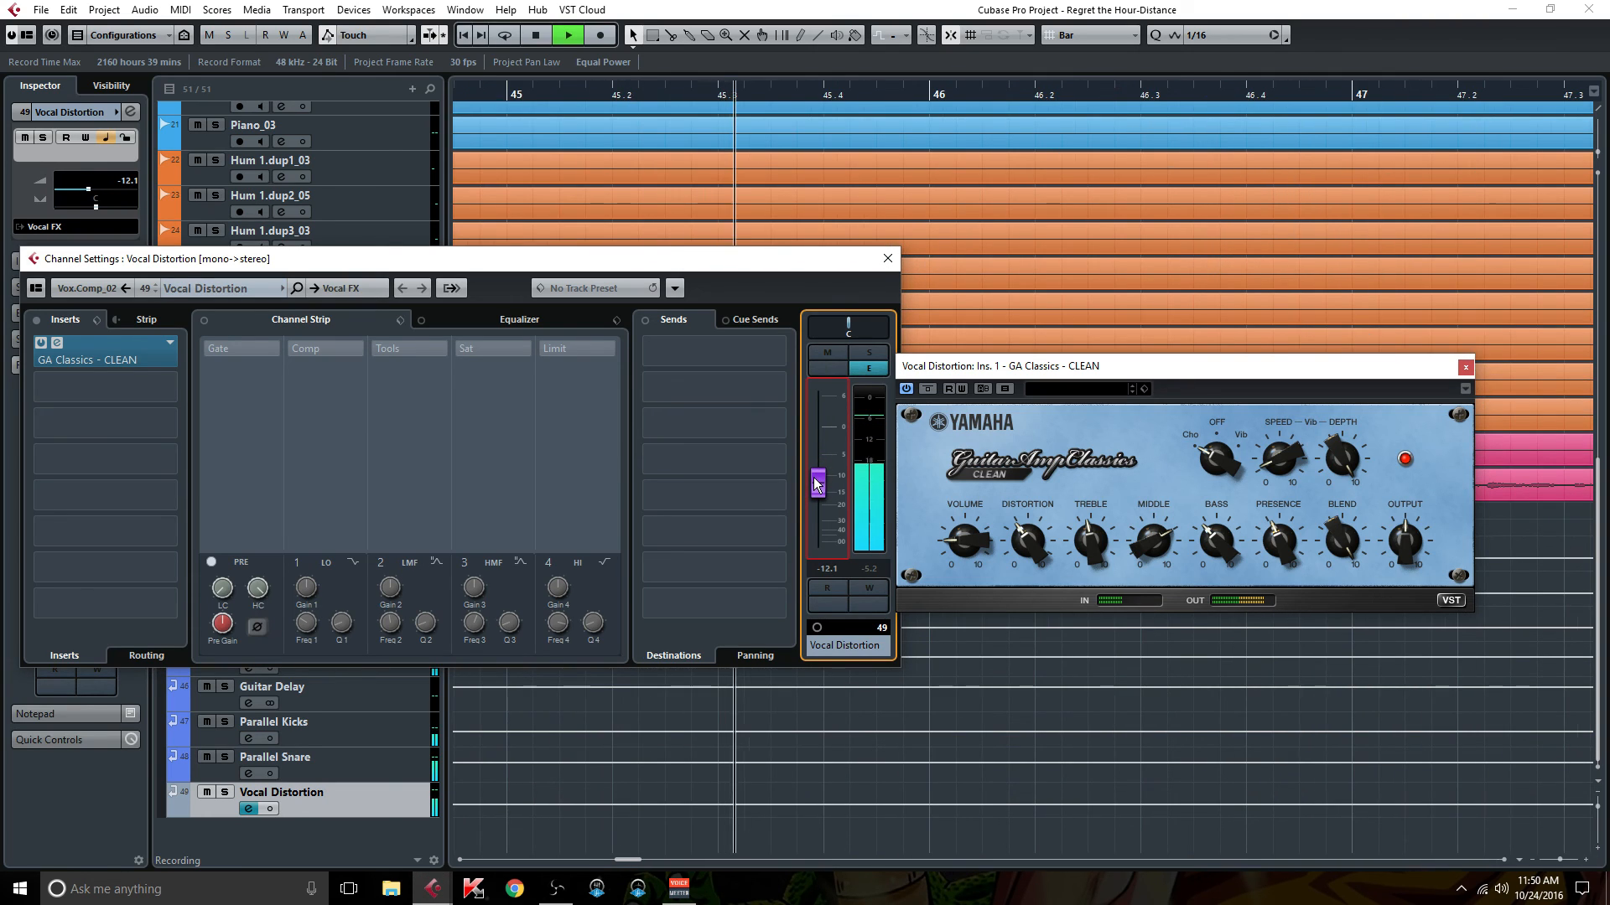
click(1016, 555)
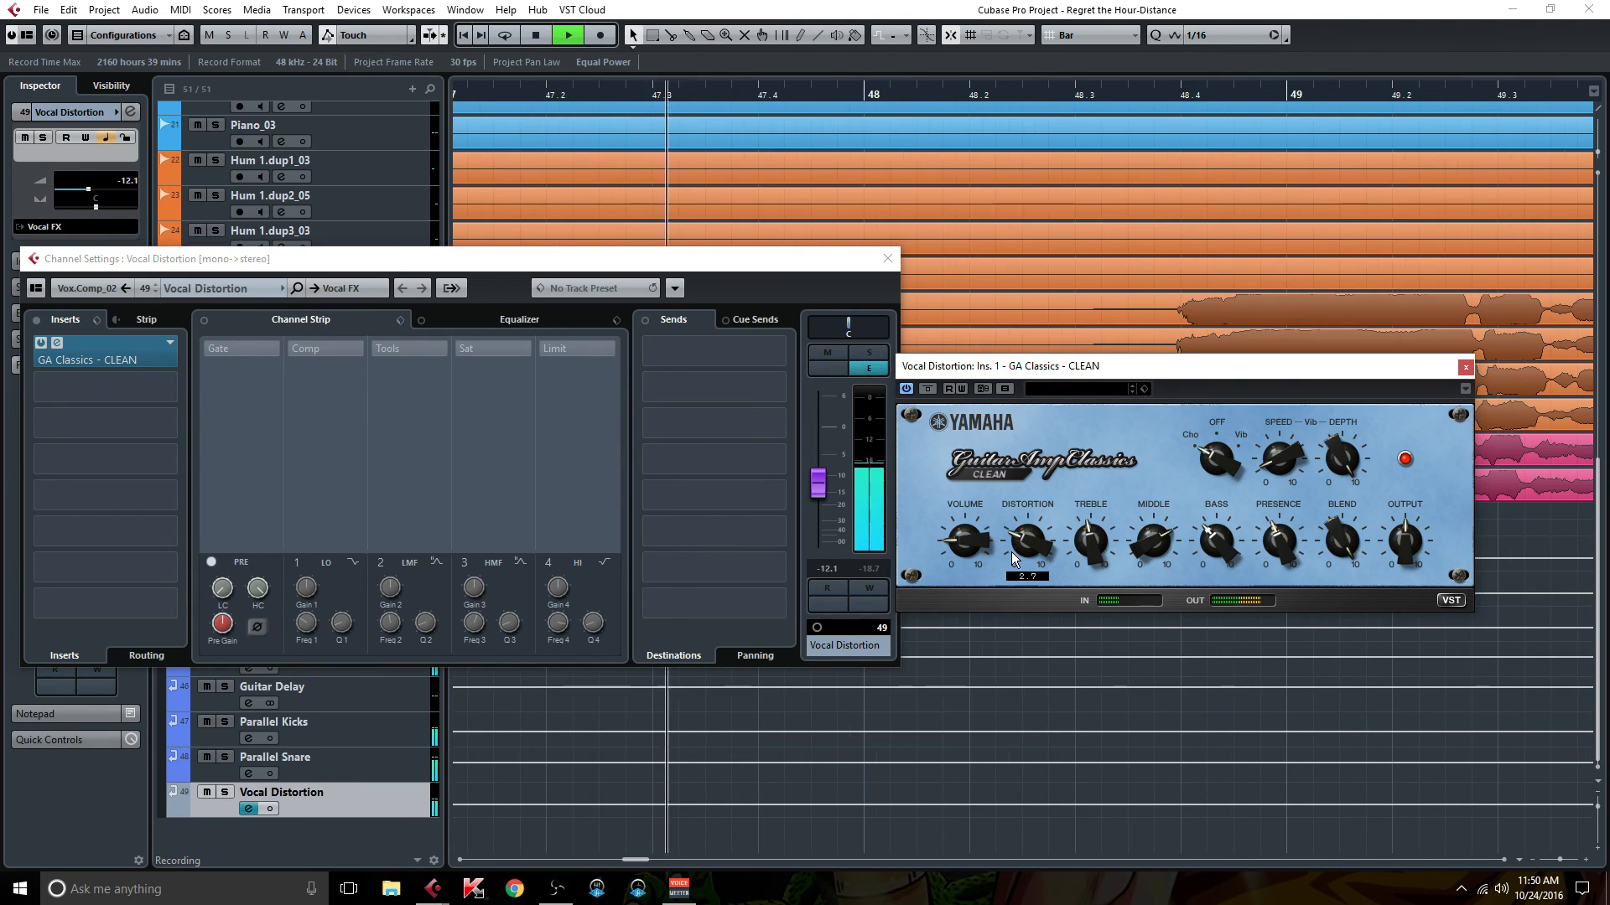
Lower the Vocal Distortion fader to -26.8 dB, compare with the channel muted, and bring the level up to -21.0 dB
drag(815, 493, 823, 521)
click(826, 353)
click(826, 353)
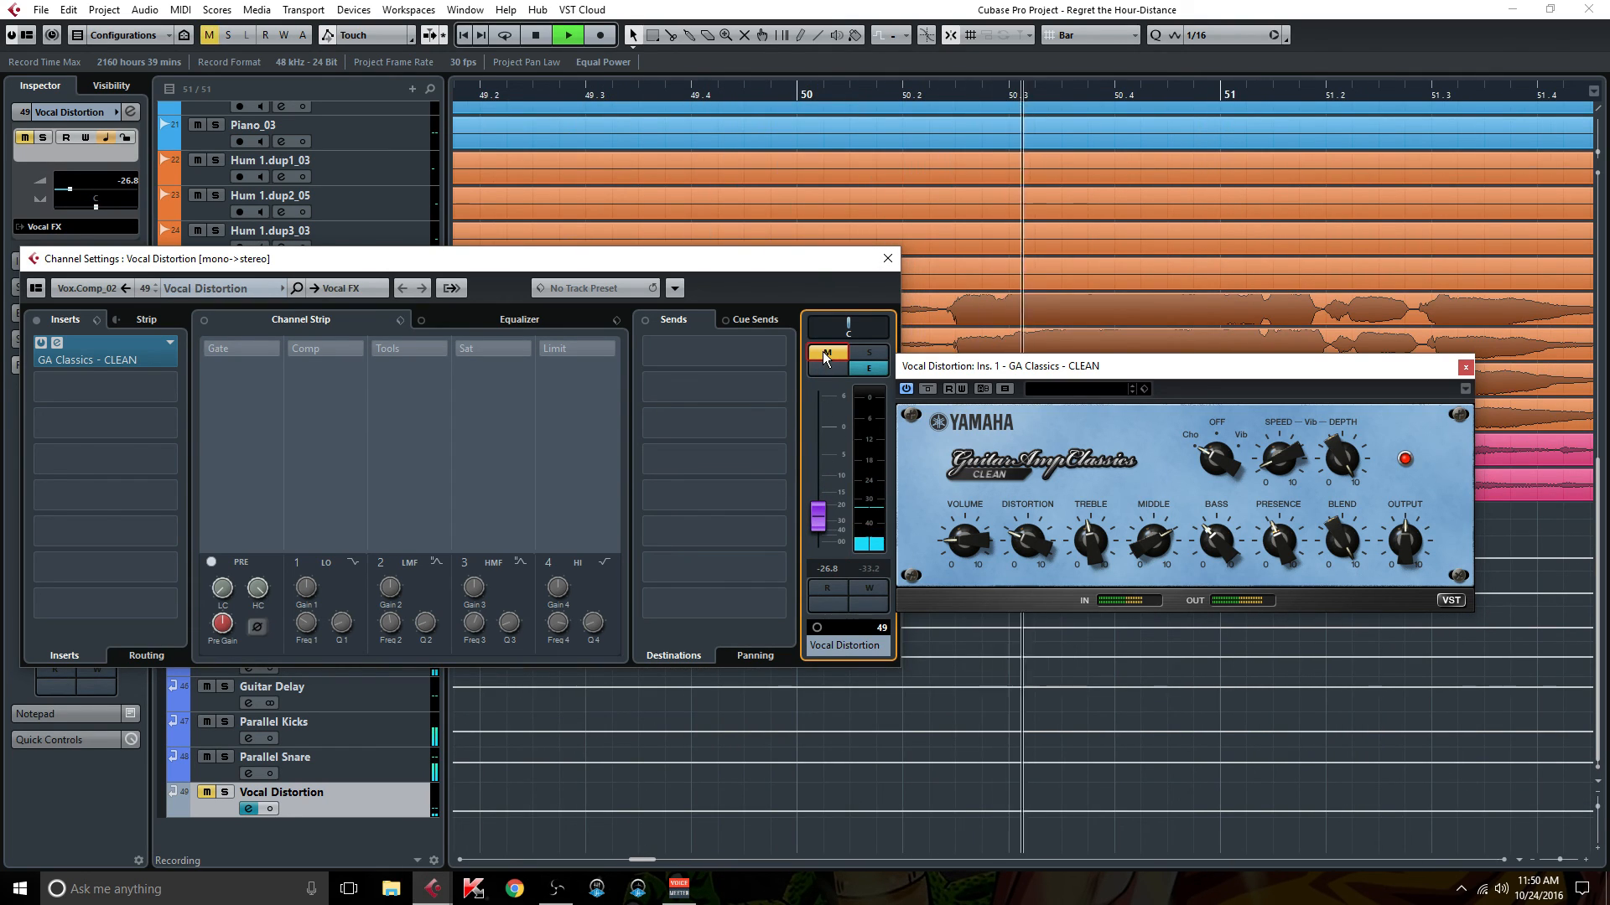
drag(817, 526, 820, 517)
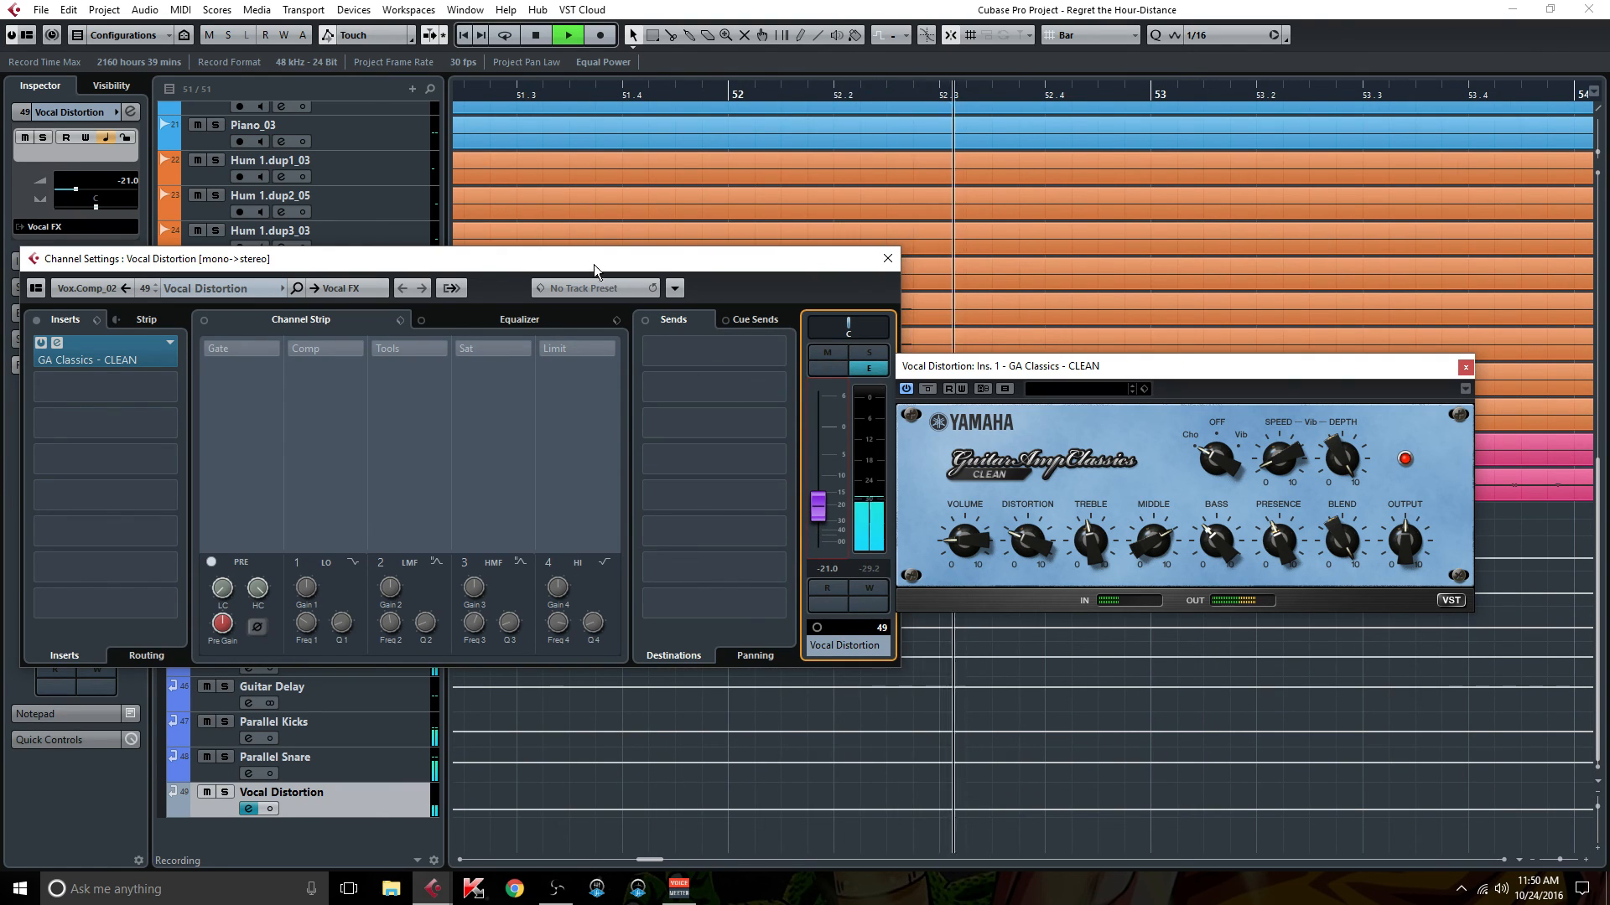
Set the Vocal Distortion fader to -30.0 dB and move the plug-in and channel windows clear of the track list
drag(586, 257, 687, 230)
drag(1391, 371, 1392, 585)
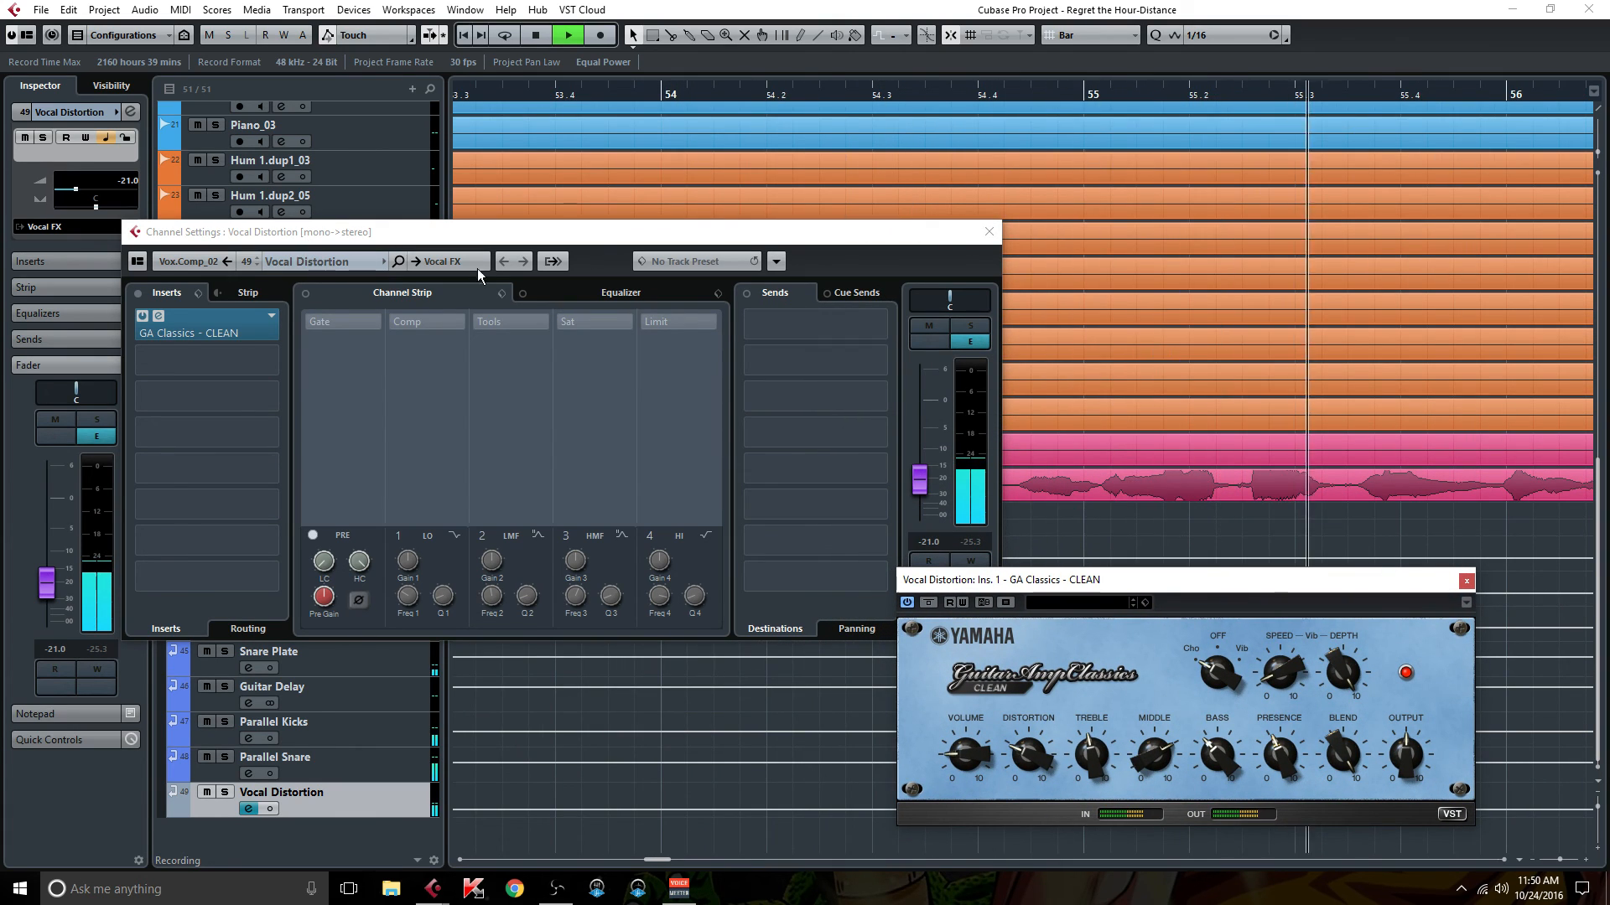
drag(920, 480, 926, 501)
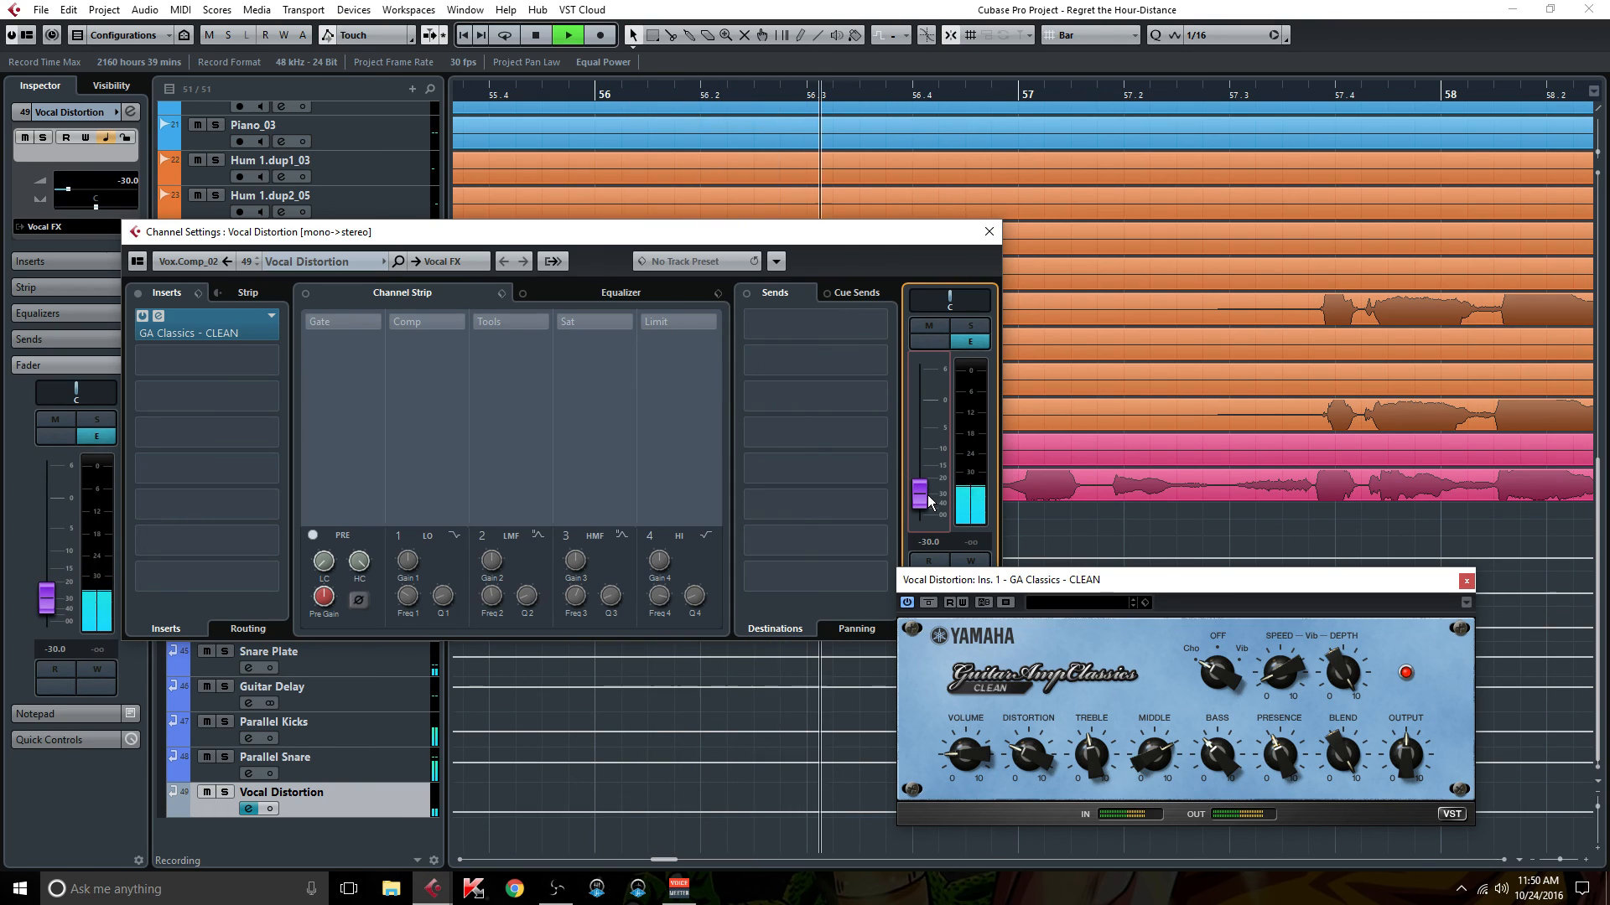
drag(752, 237, 981, 186)
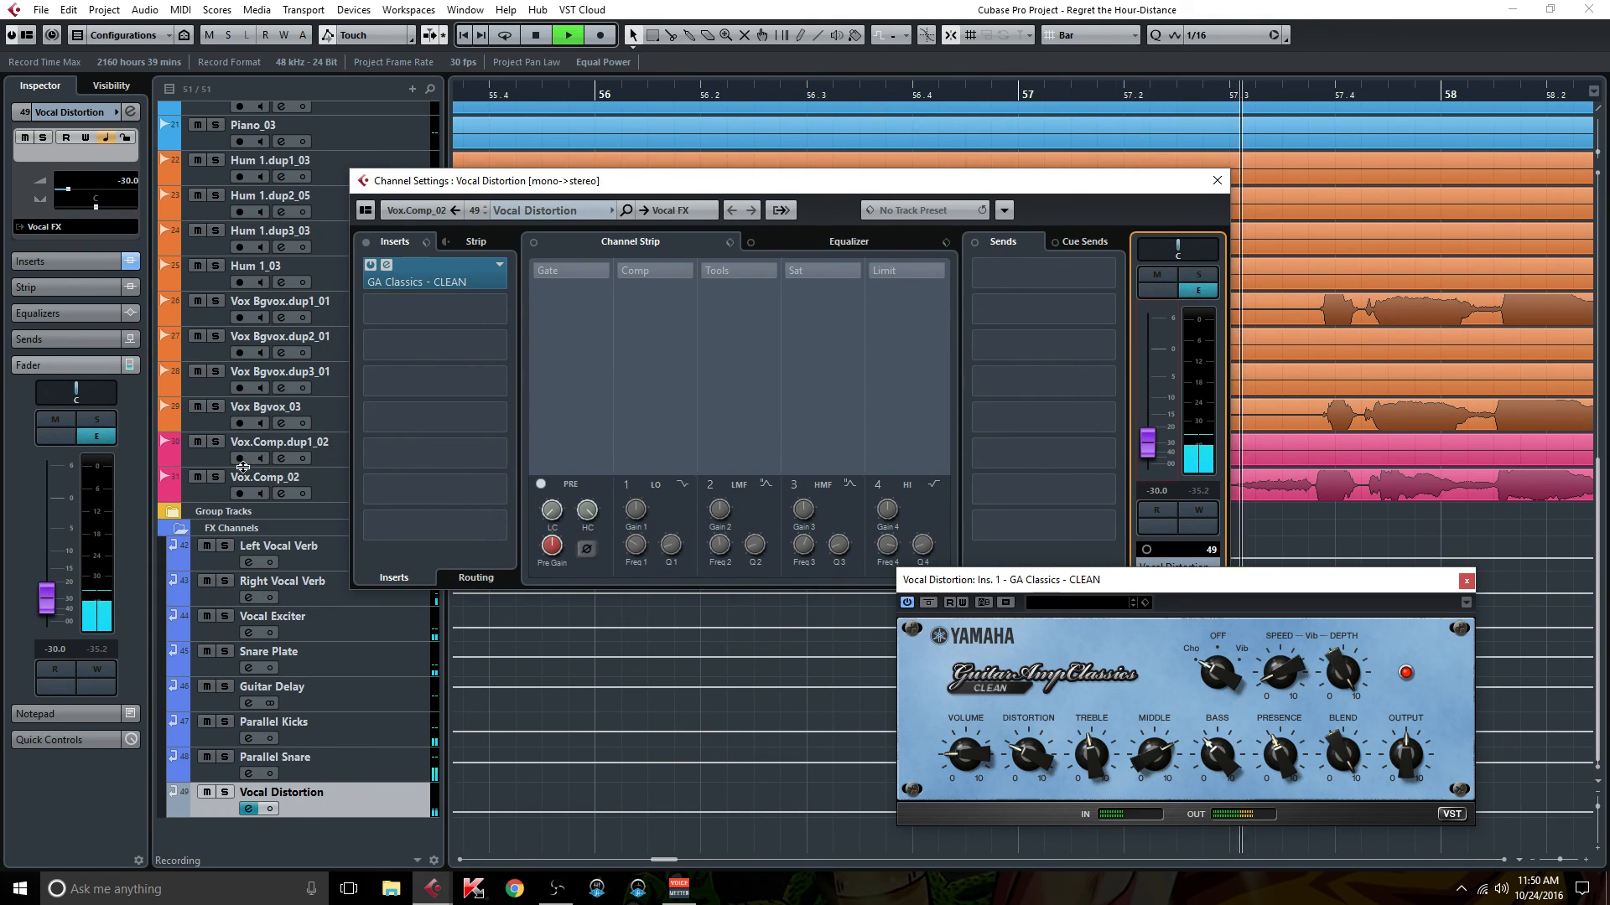
Briefly solo Vox.Comp_02 and give the Vocal Distortion track the purple Color 12
click(216, 477)
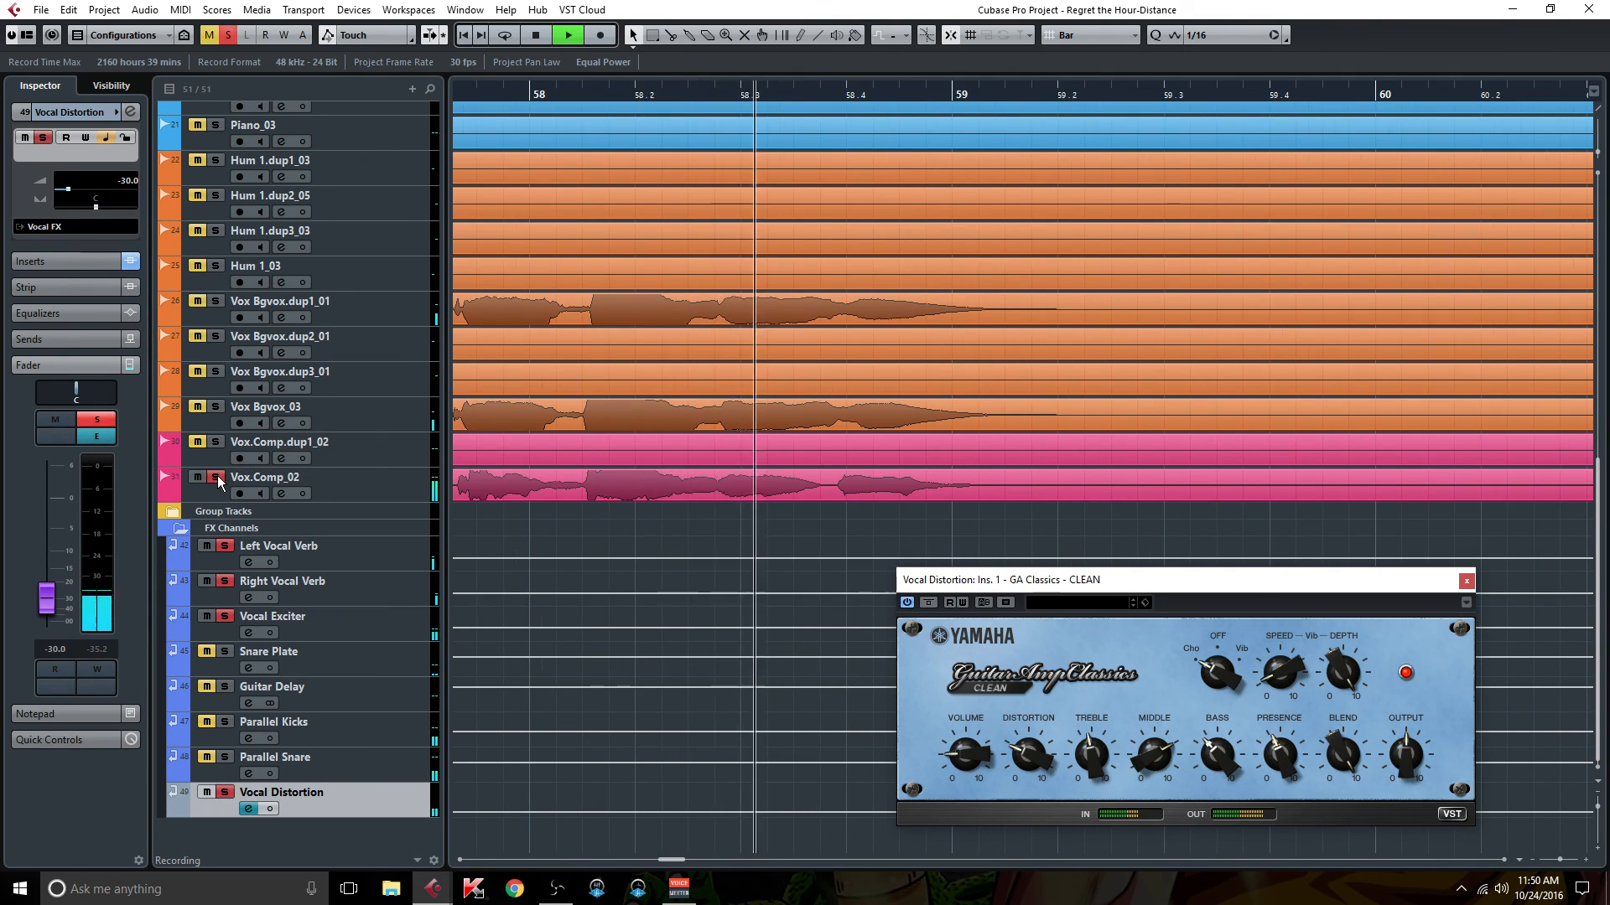
click(216, 477)
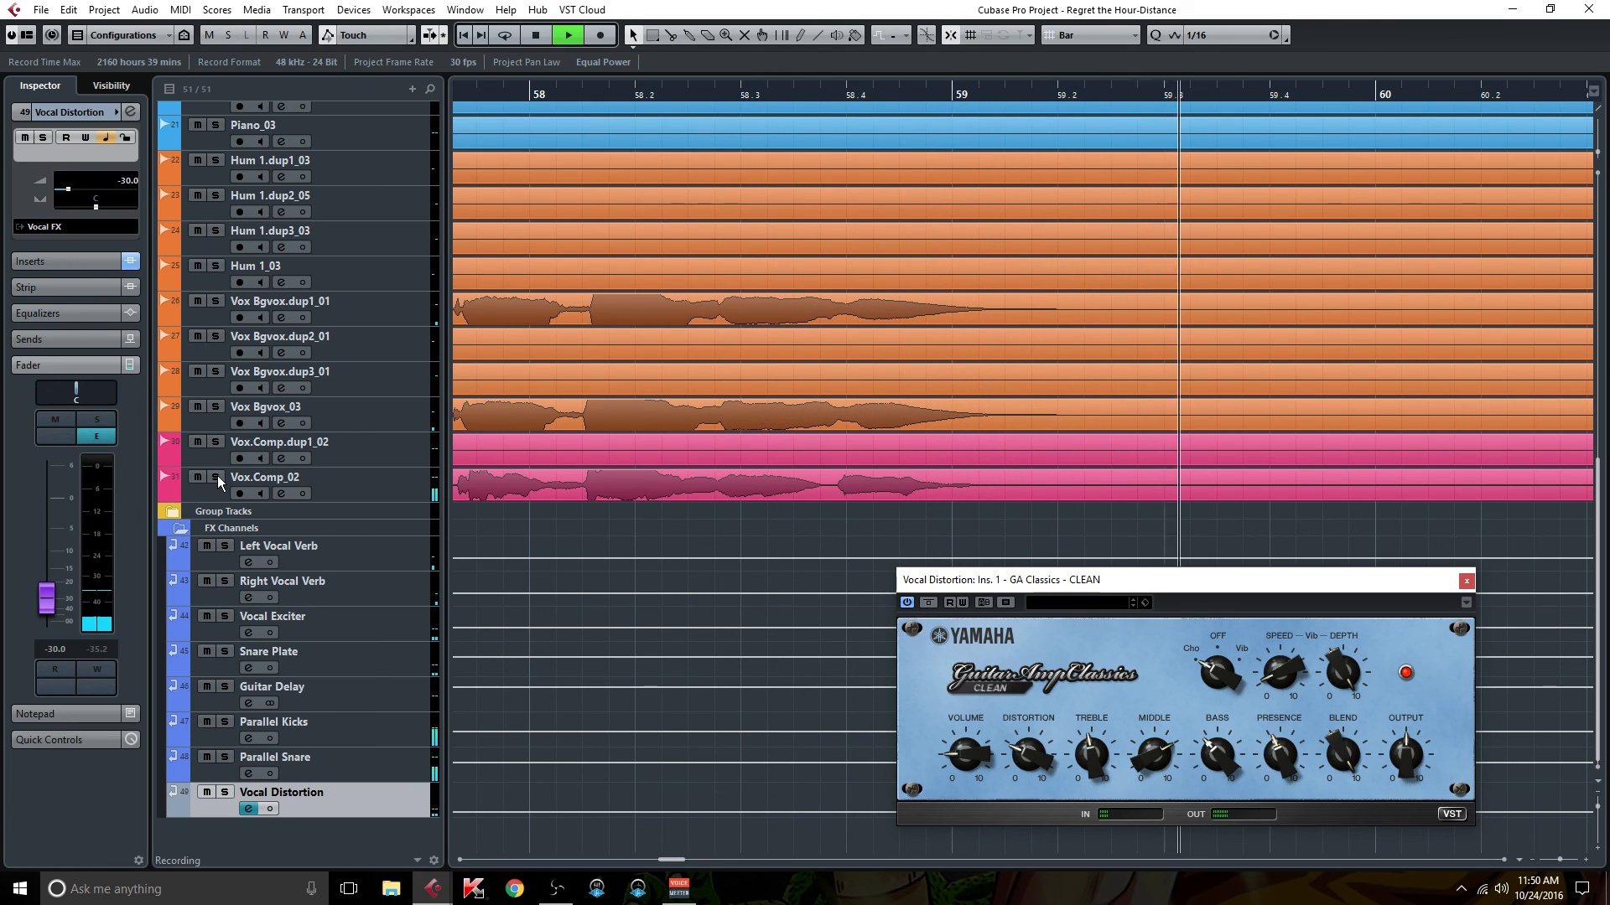
click(116, 111)
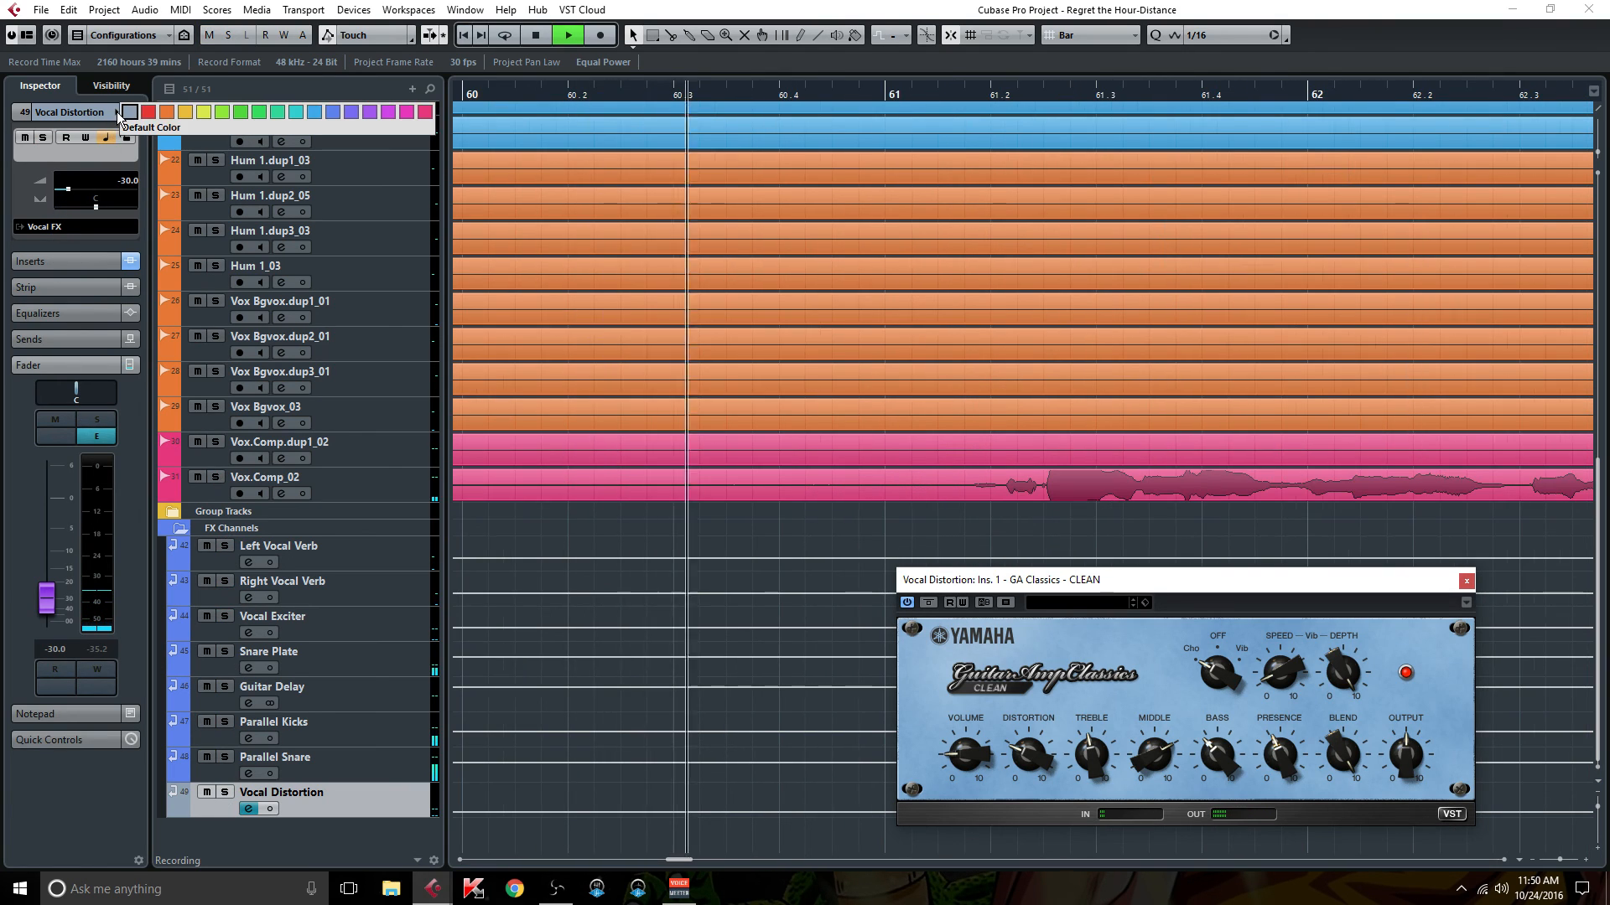
click(351, 112)
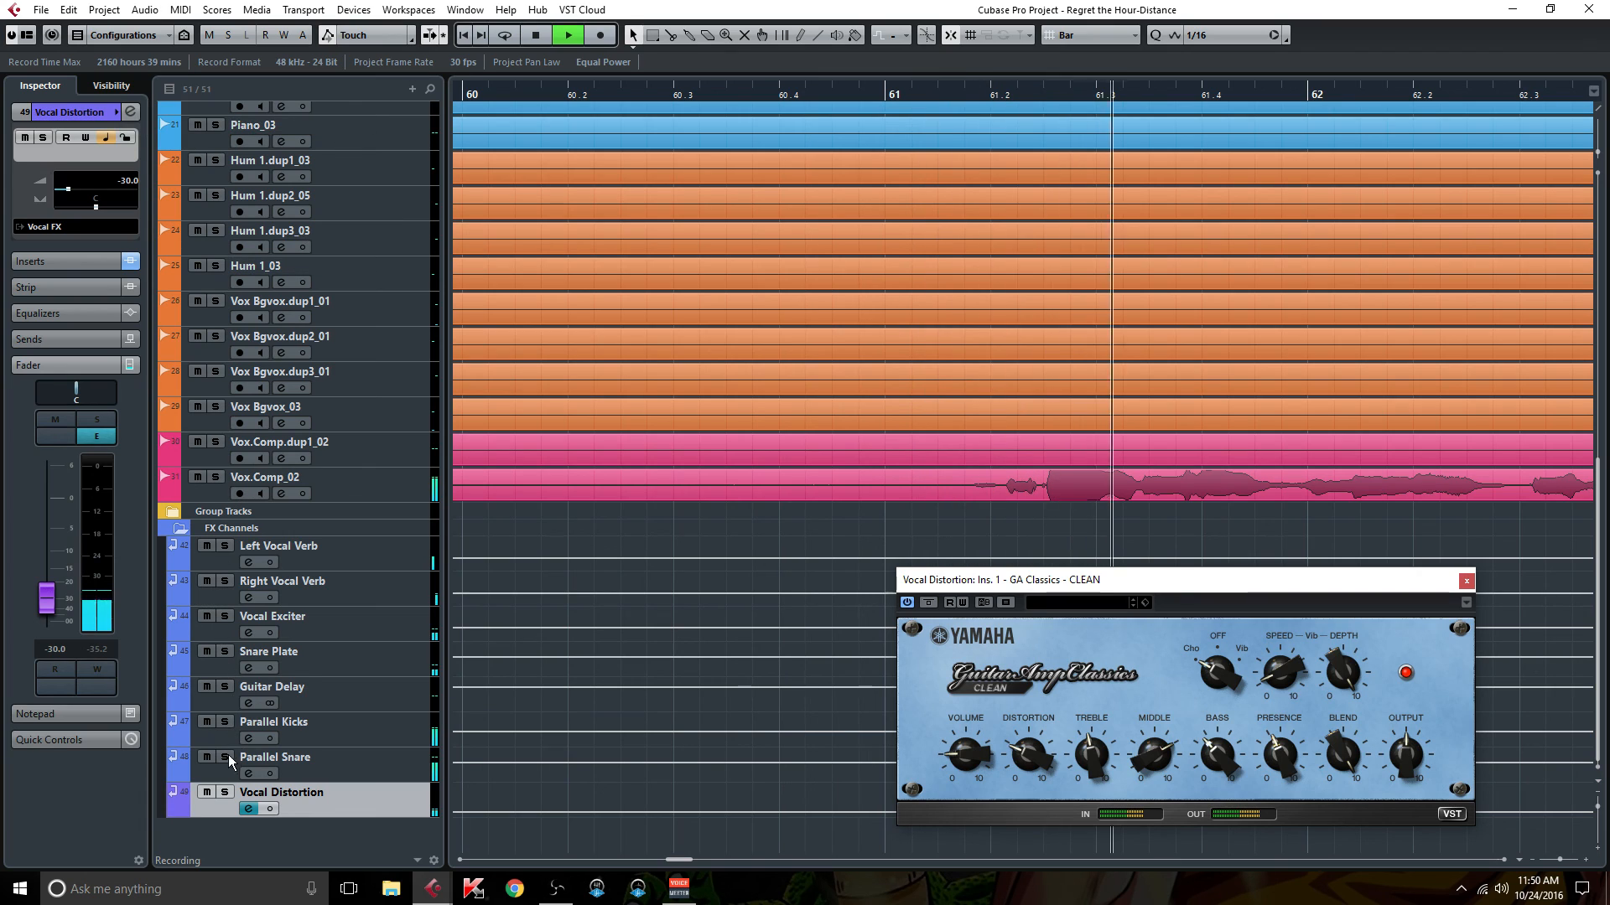
Solo Vox.Comp_02 and compare it with Vocal Distortion muted and unmuted
click(208, 794)
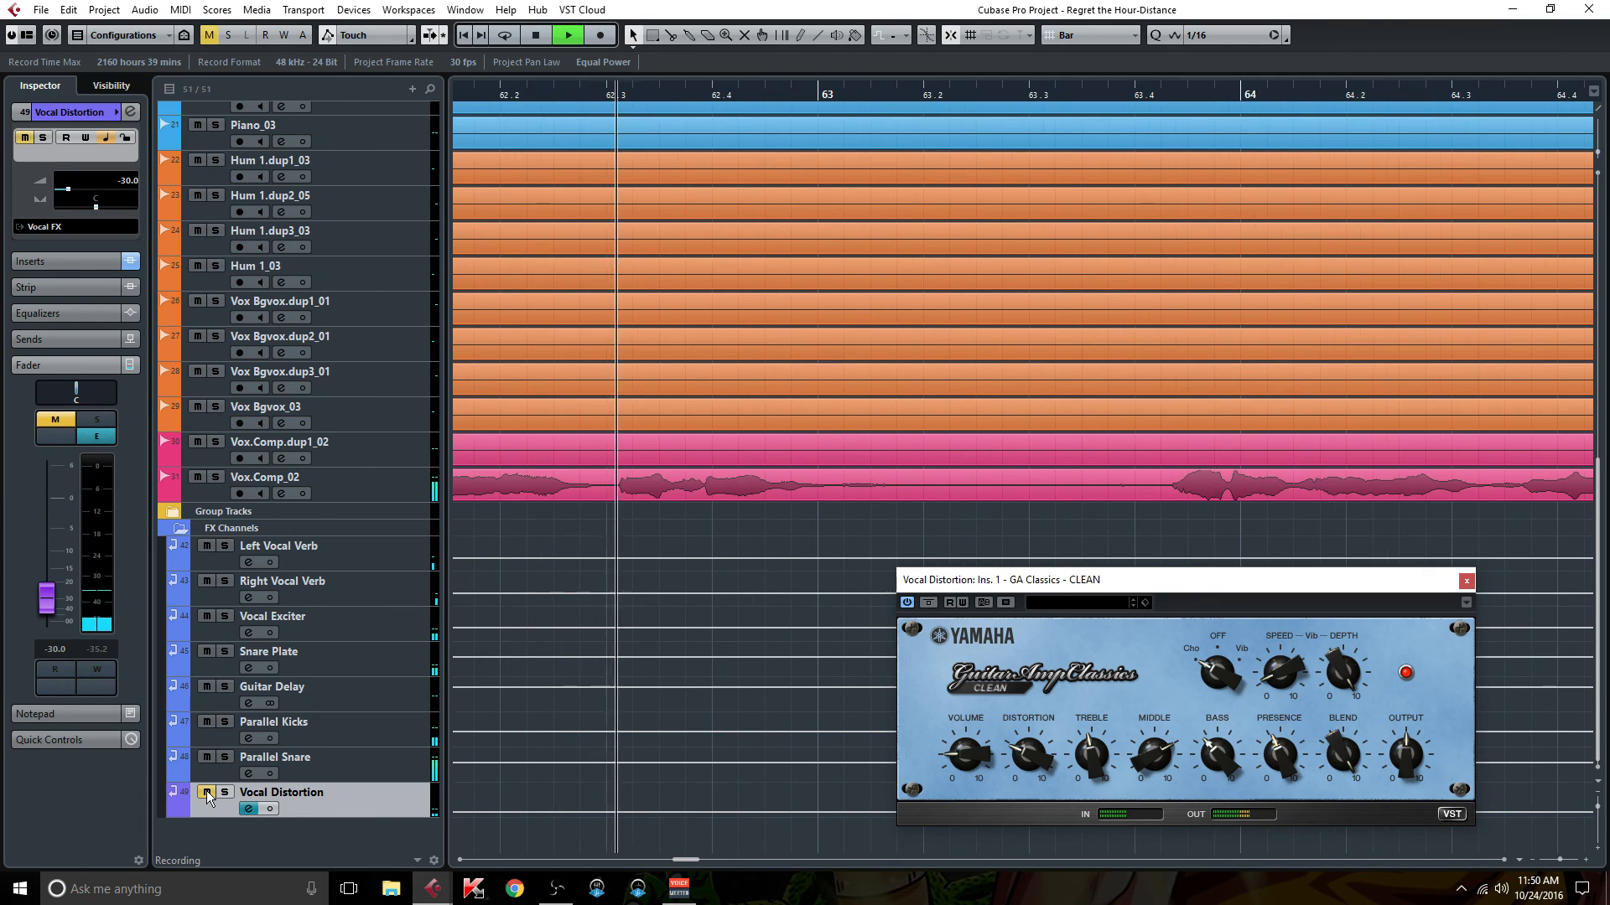
click(217, 478)
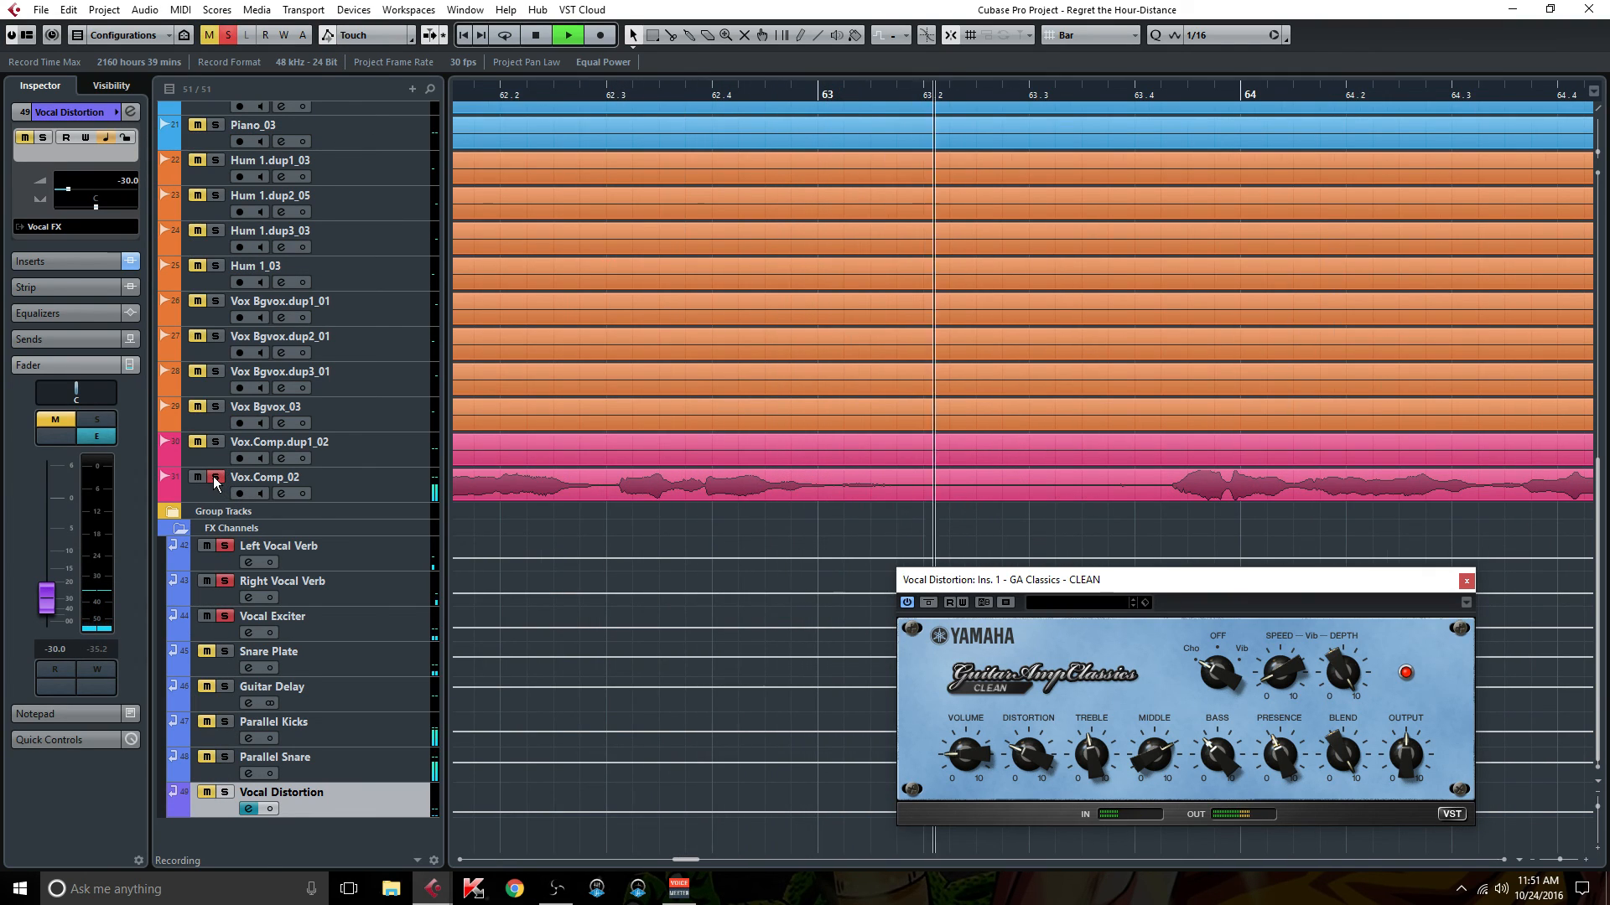
click(208, 793)
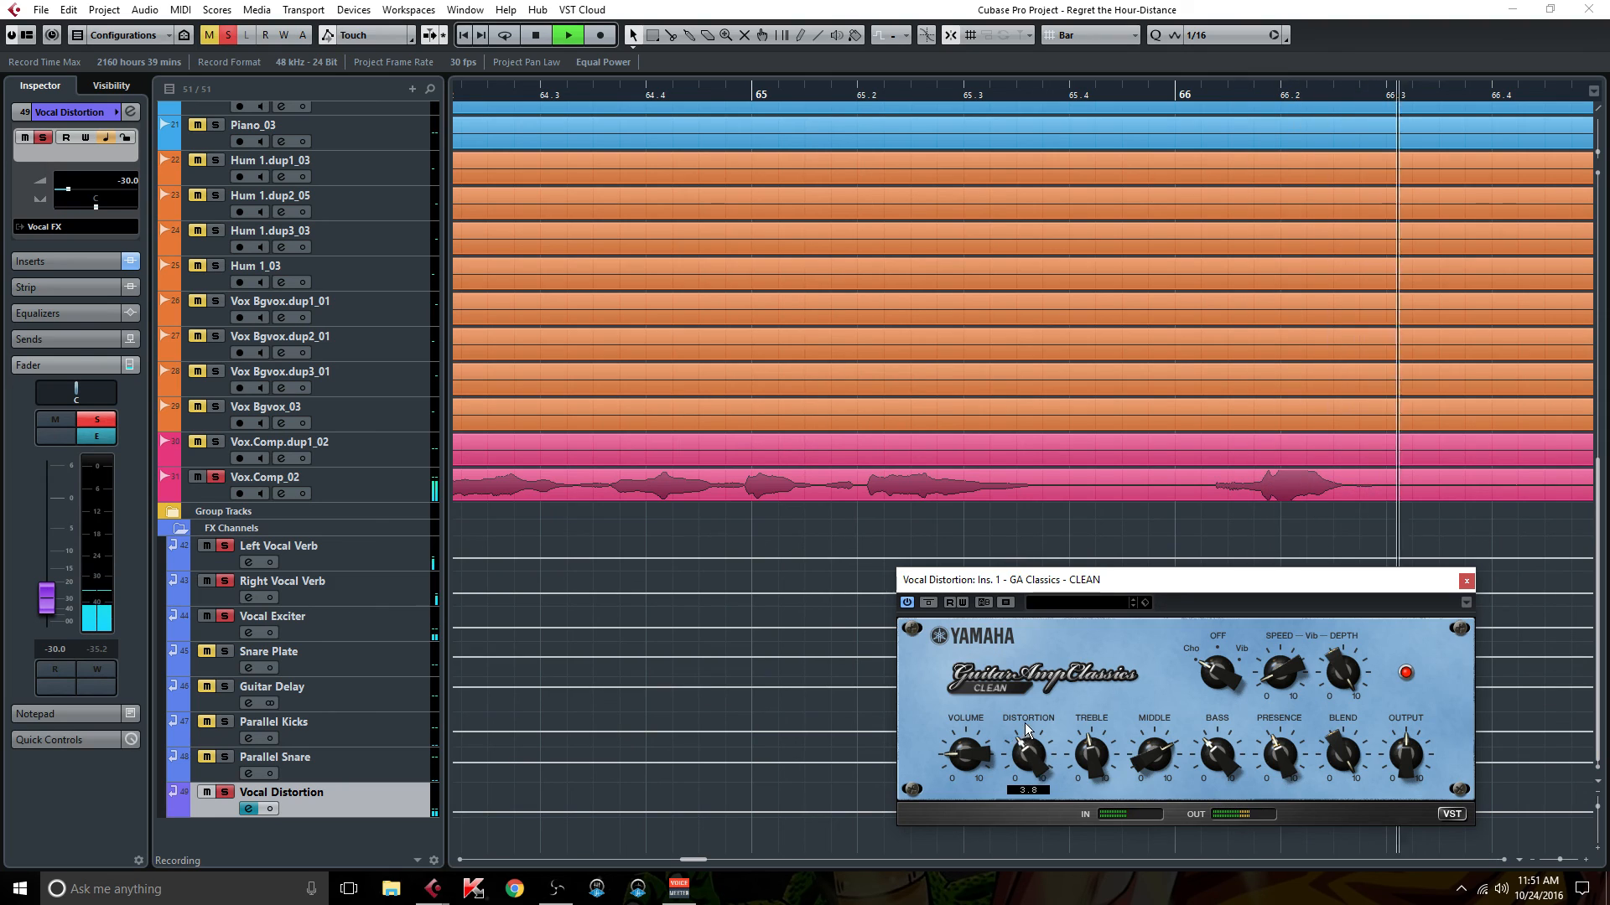
Raise the amp's Distortion to about 4.2, clear all solos and compare the full mix with Vocal Distortion muted and unmuted
mouse_move(1030, 724)
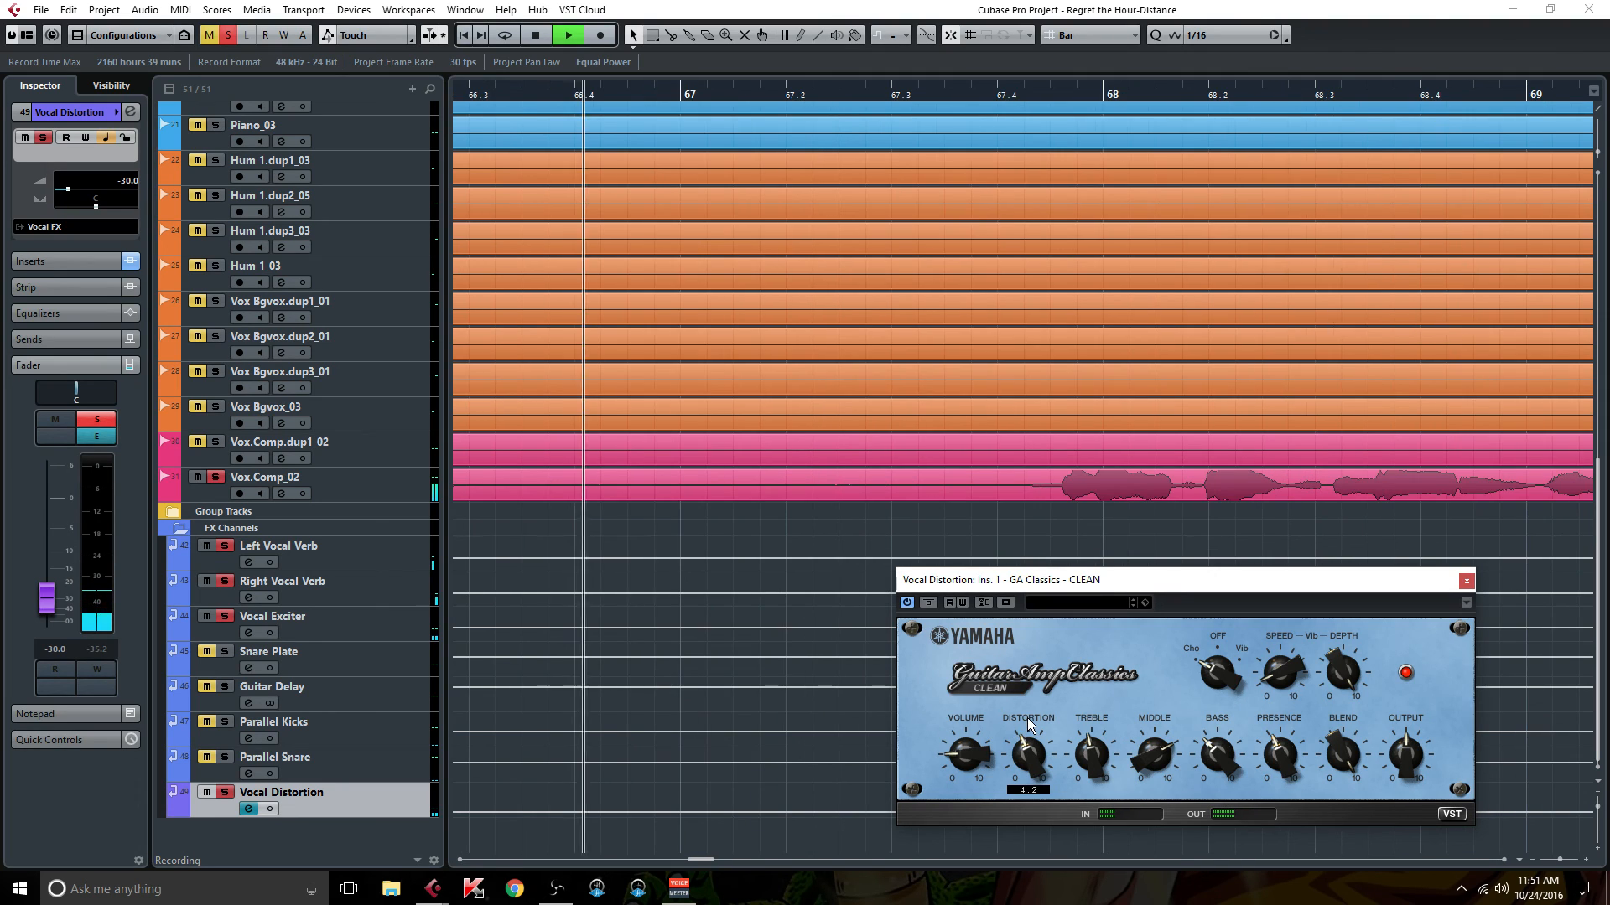
click(228, 36)
drag(1024, 735, 1032, 733)
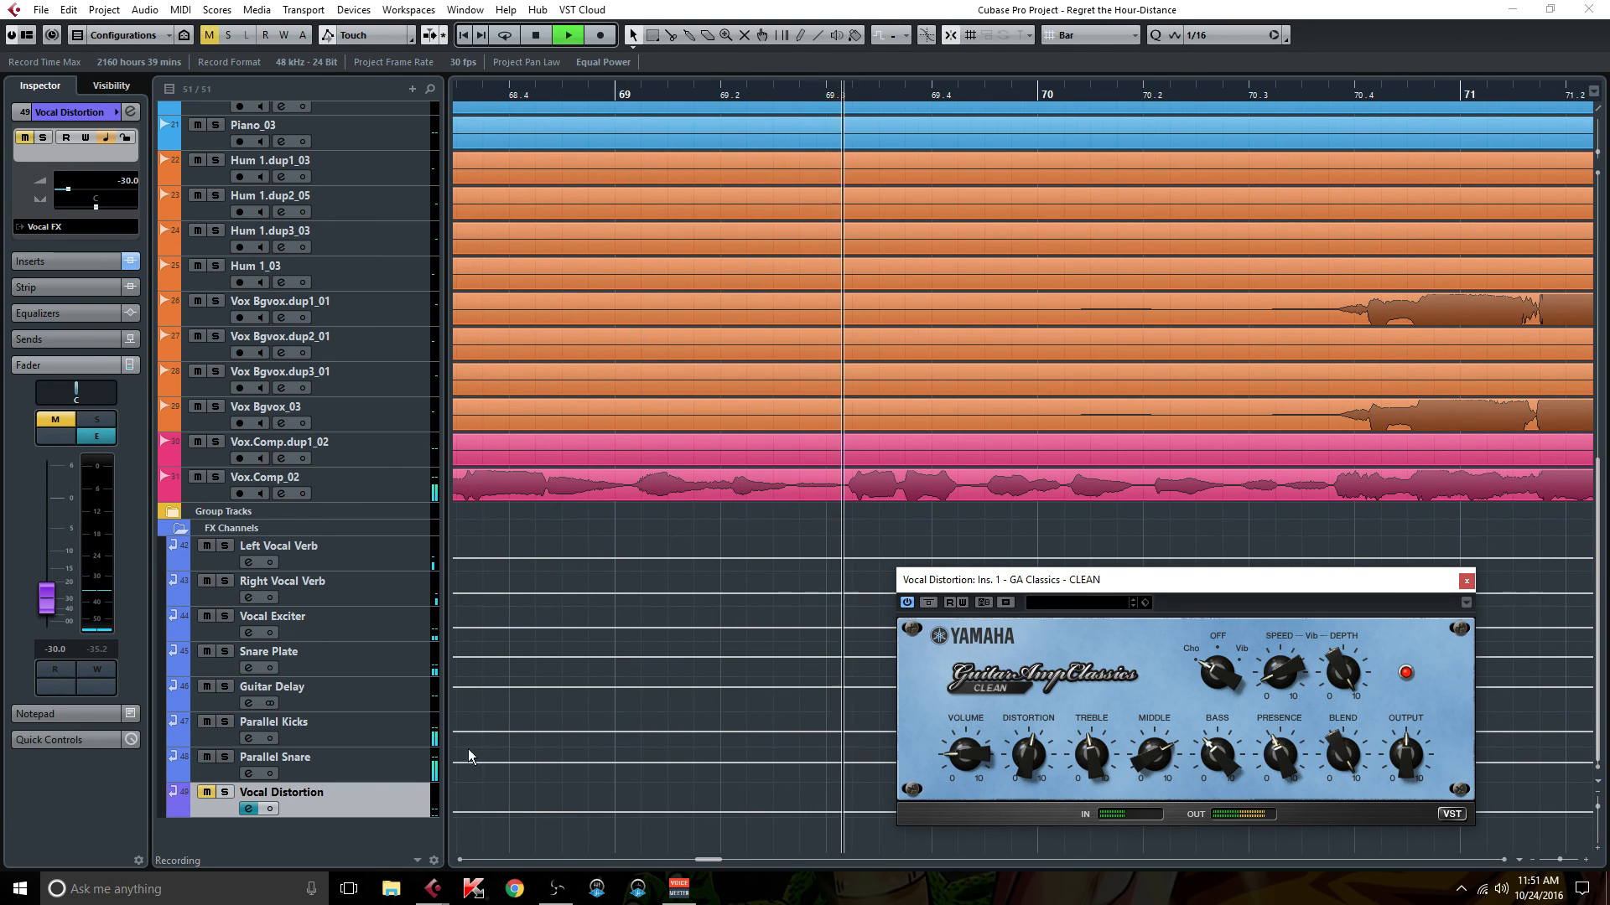
click(212, 797)
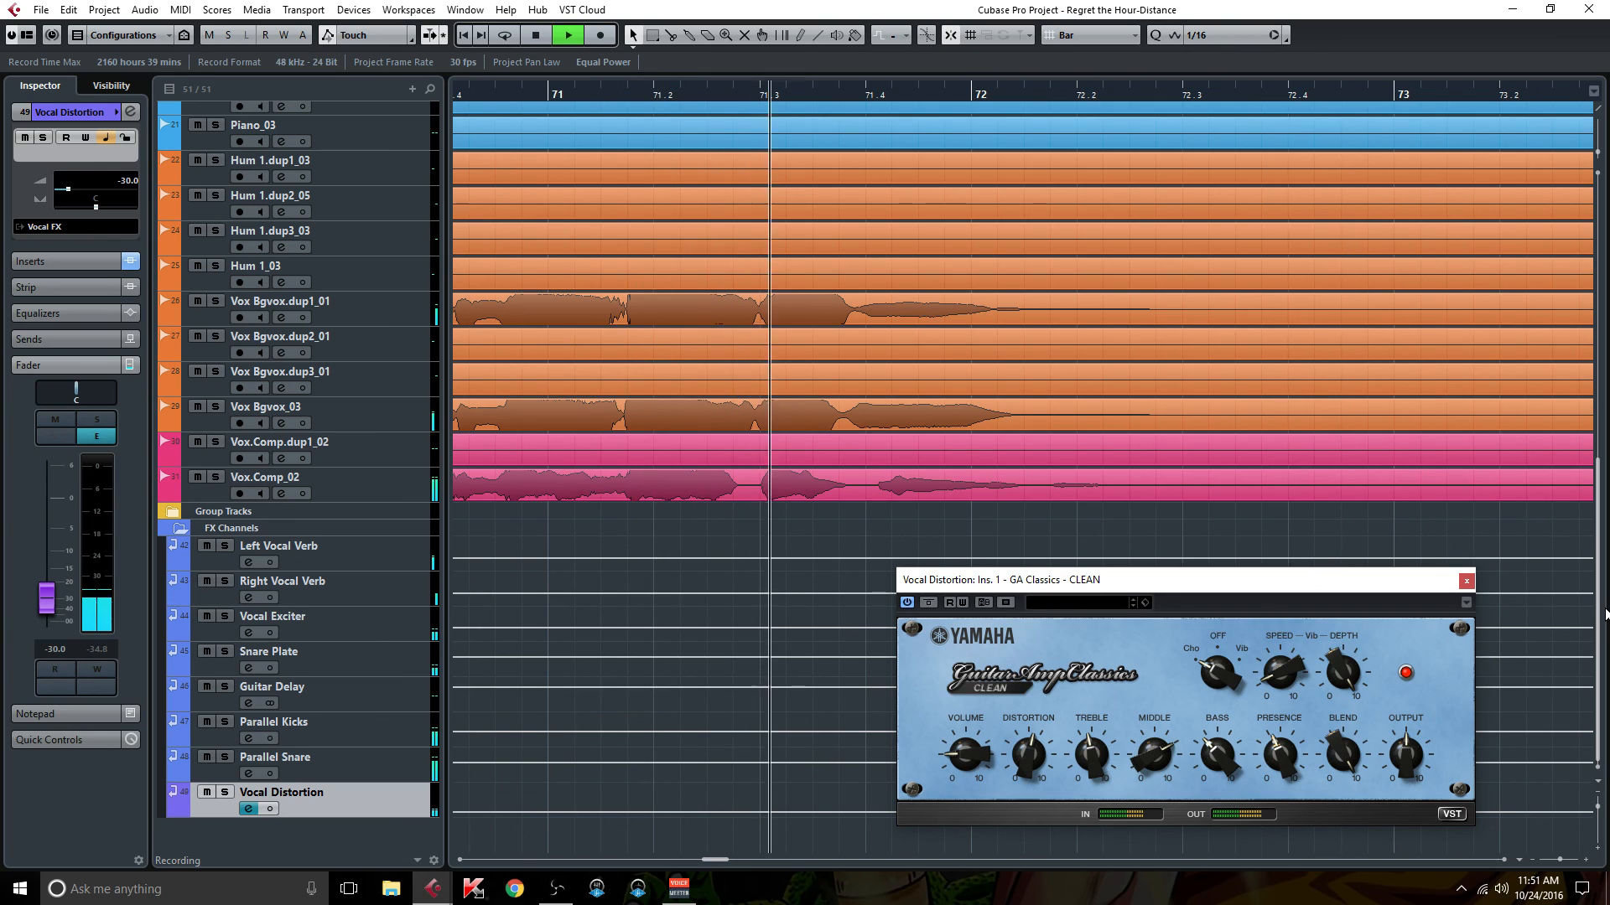
Recolour the Vocal Distortion track blue to match the other FX channels and fine-tune the amp's Distortion
drag(1140, 584, 1093, 526)
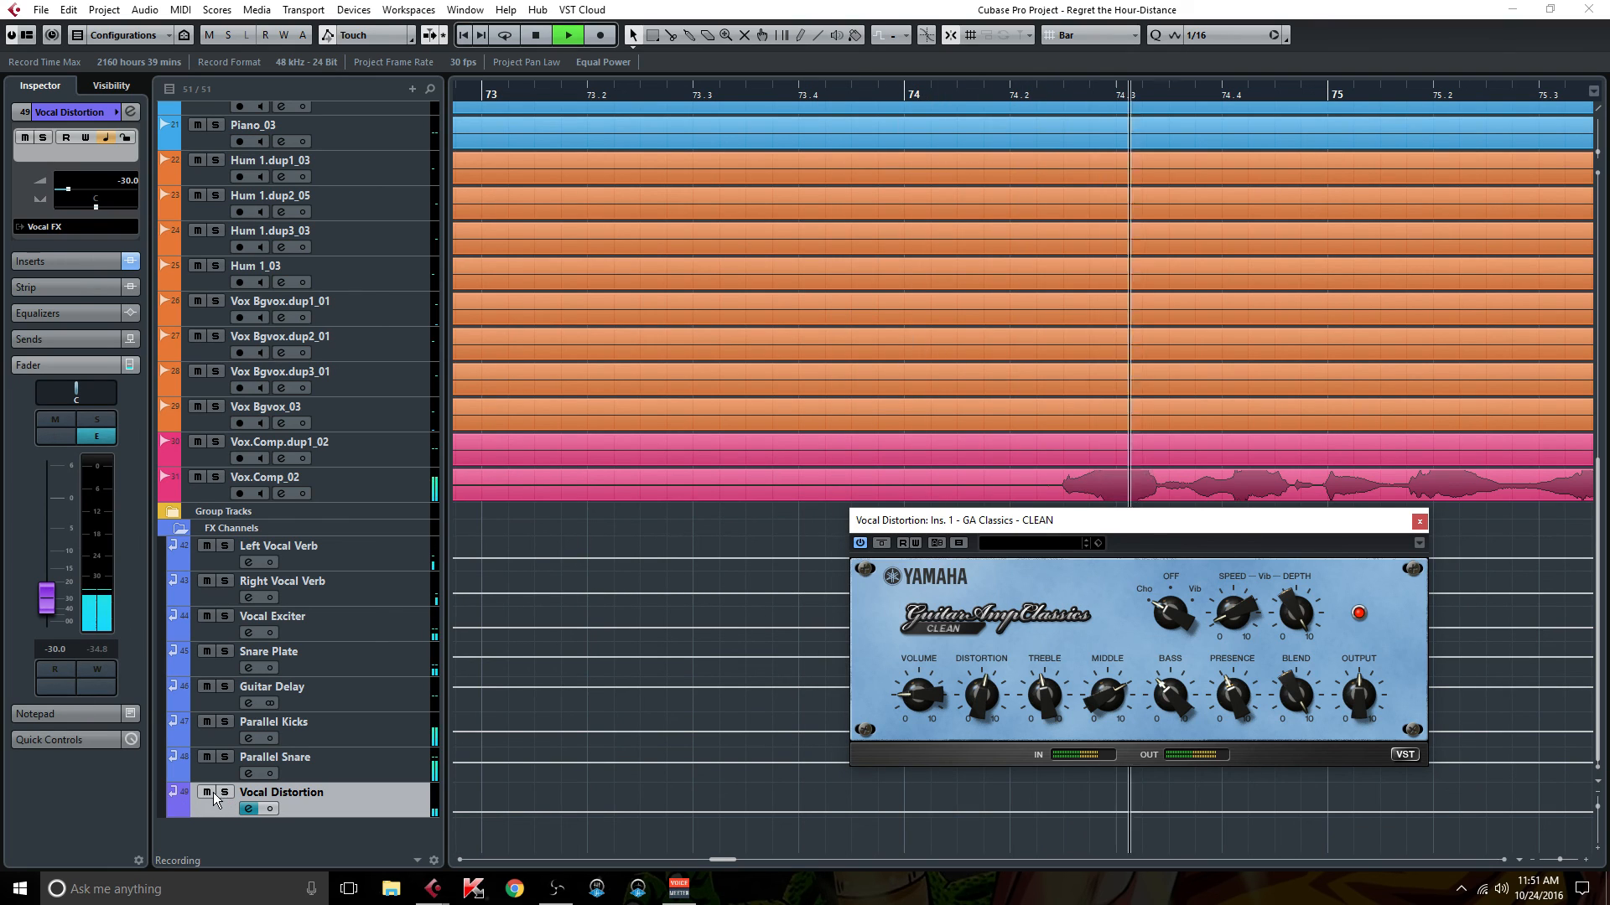
click(116, 112)
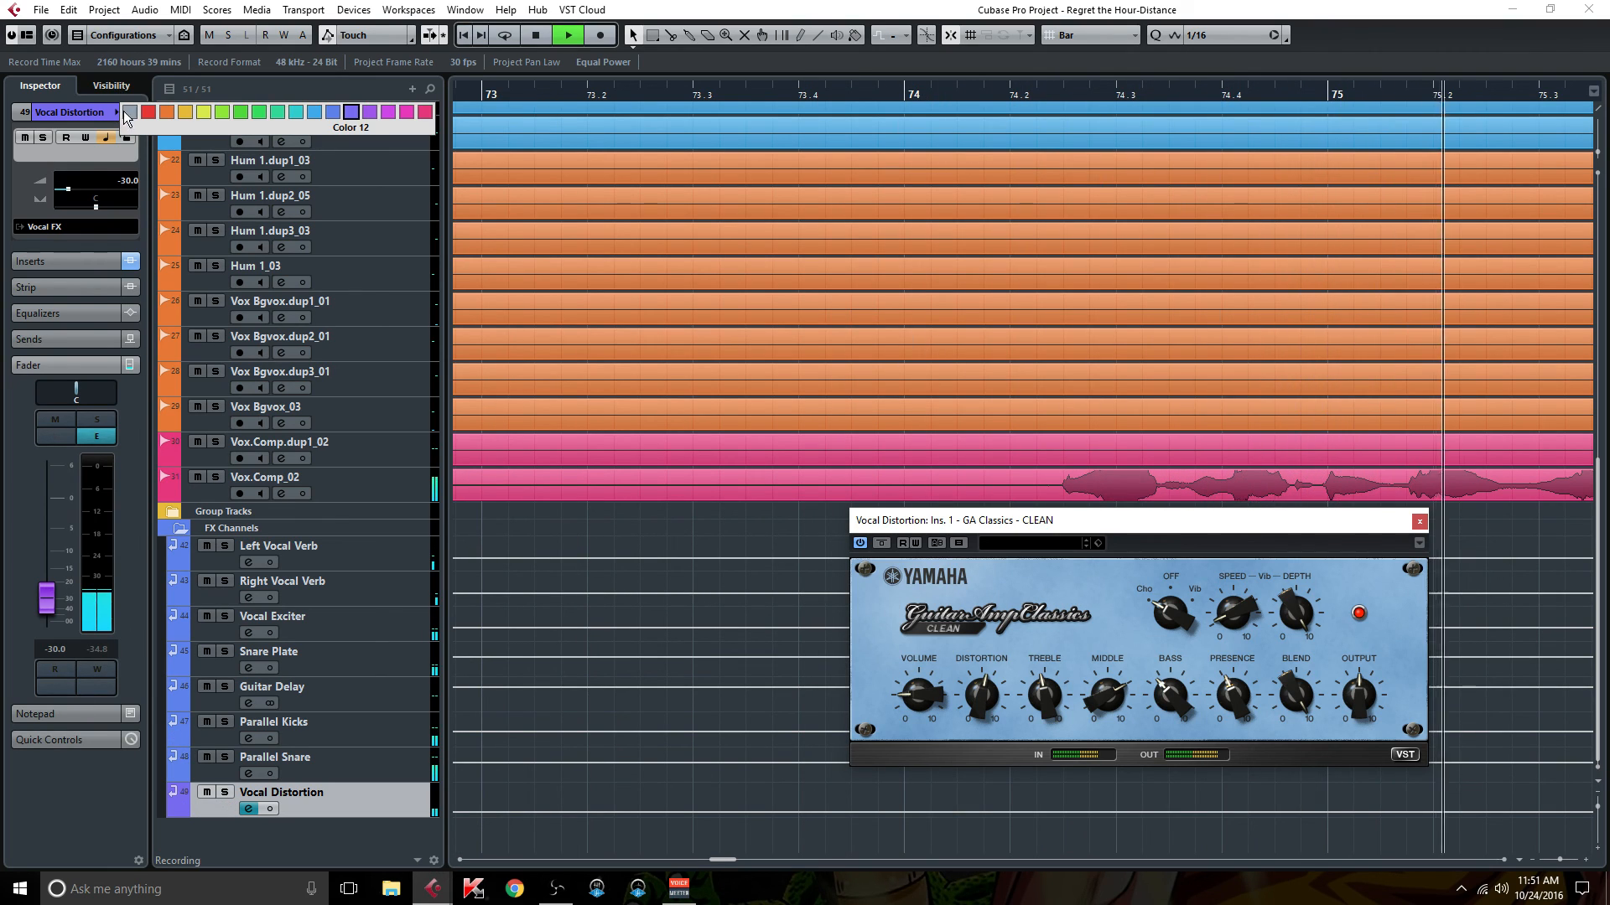
click(333, 117)
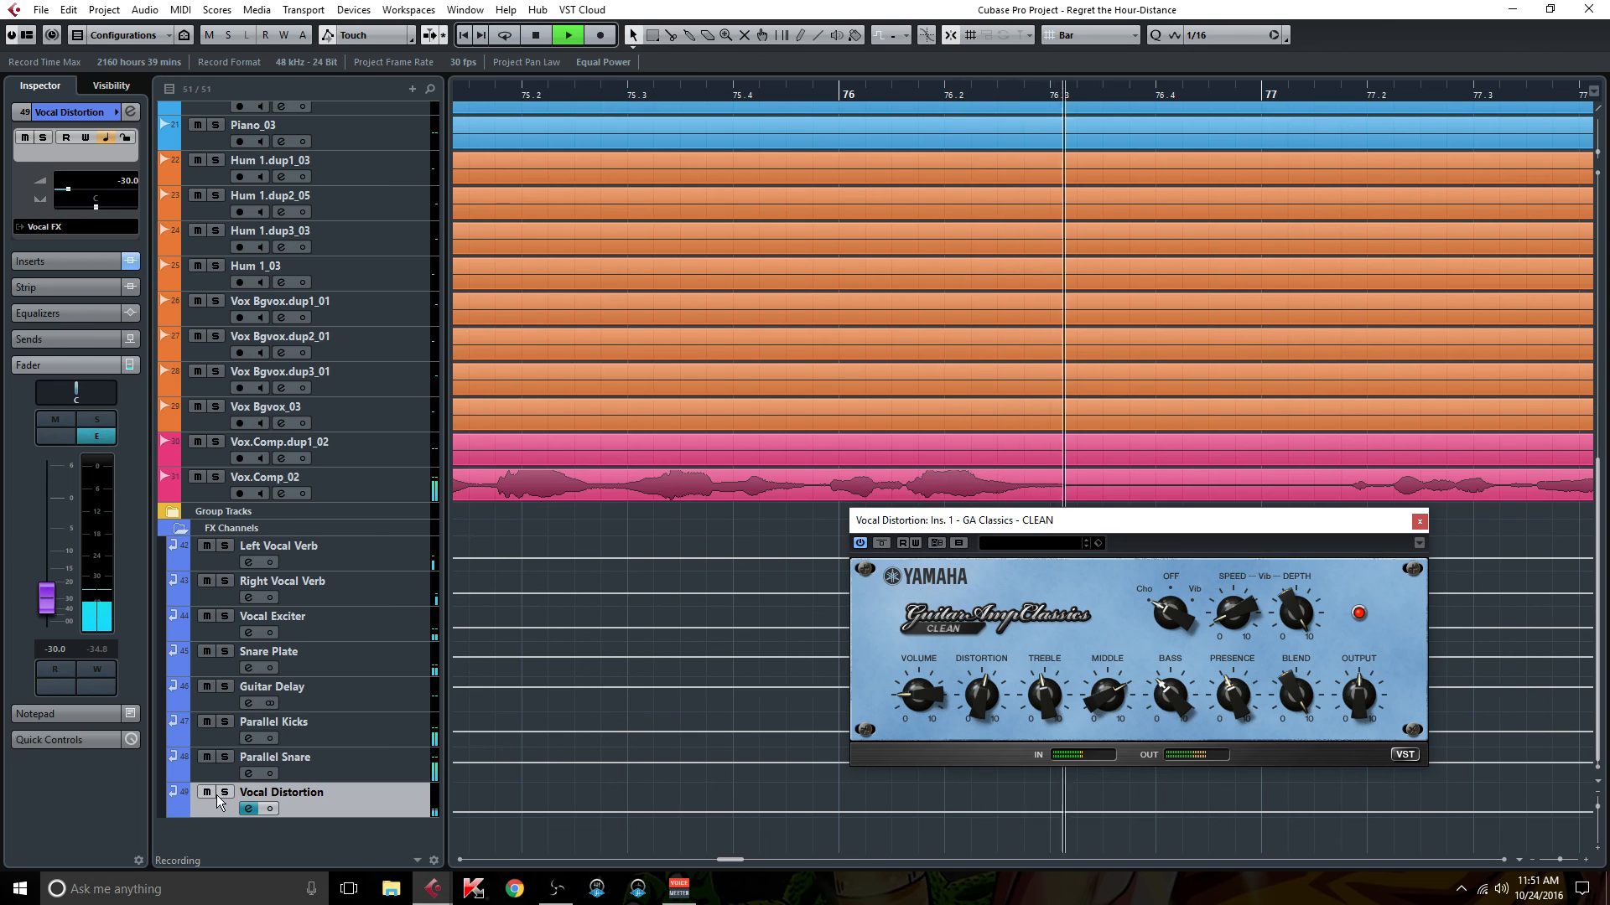
drag(981, 696, 981, 694)
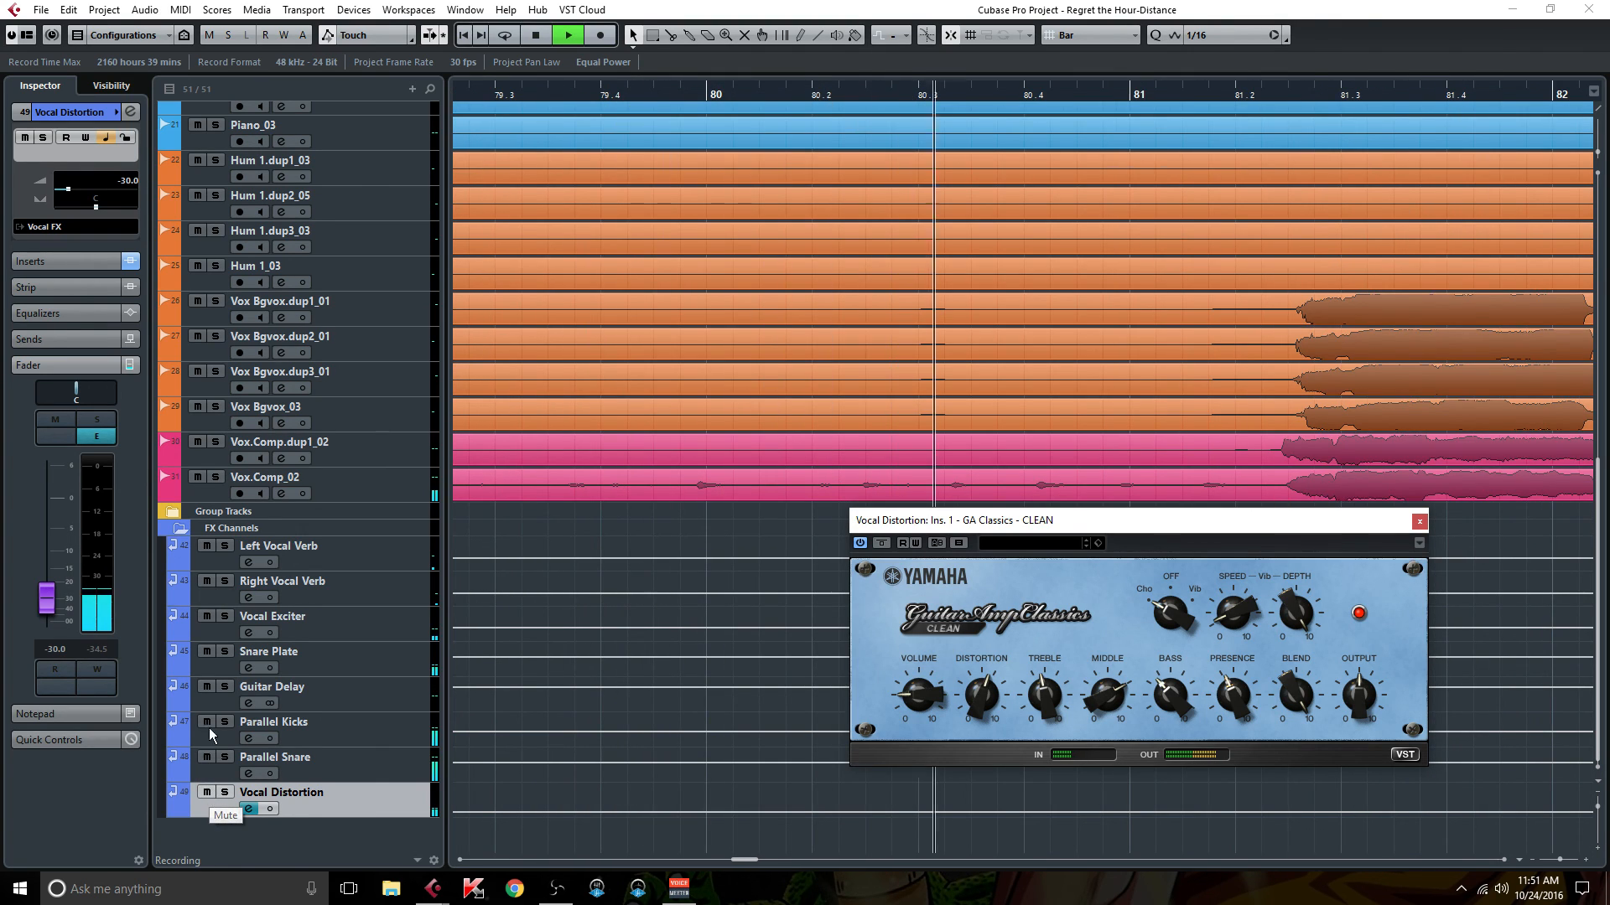
Solo Vox.Comp_02, compare it with Vocal Distortion muted and unmuted, and clear the solo
click(216, 477)
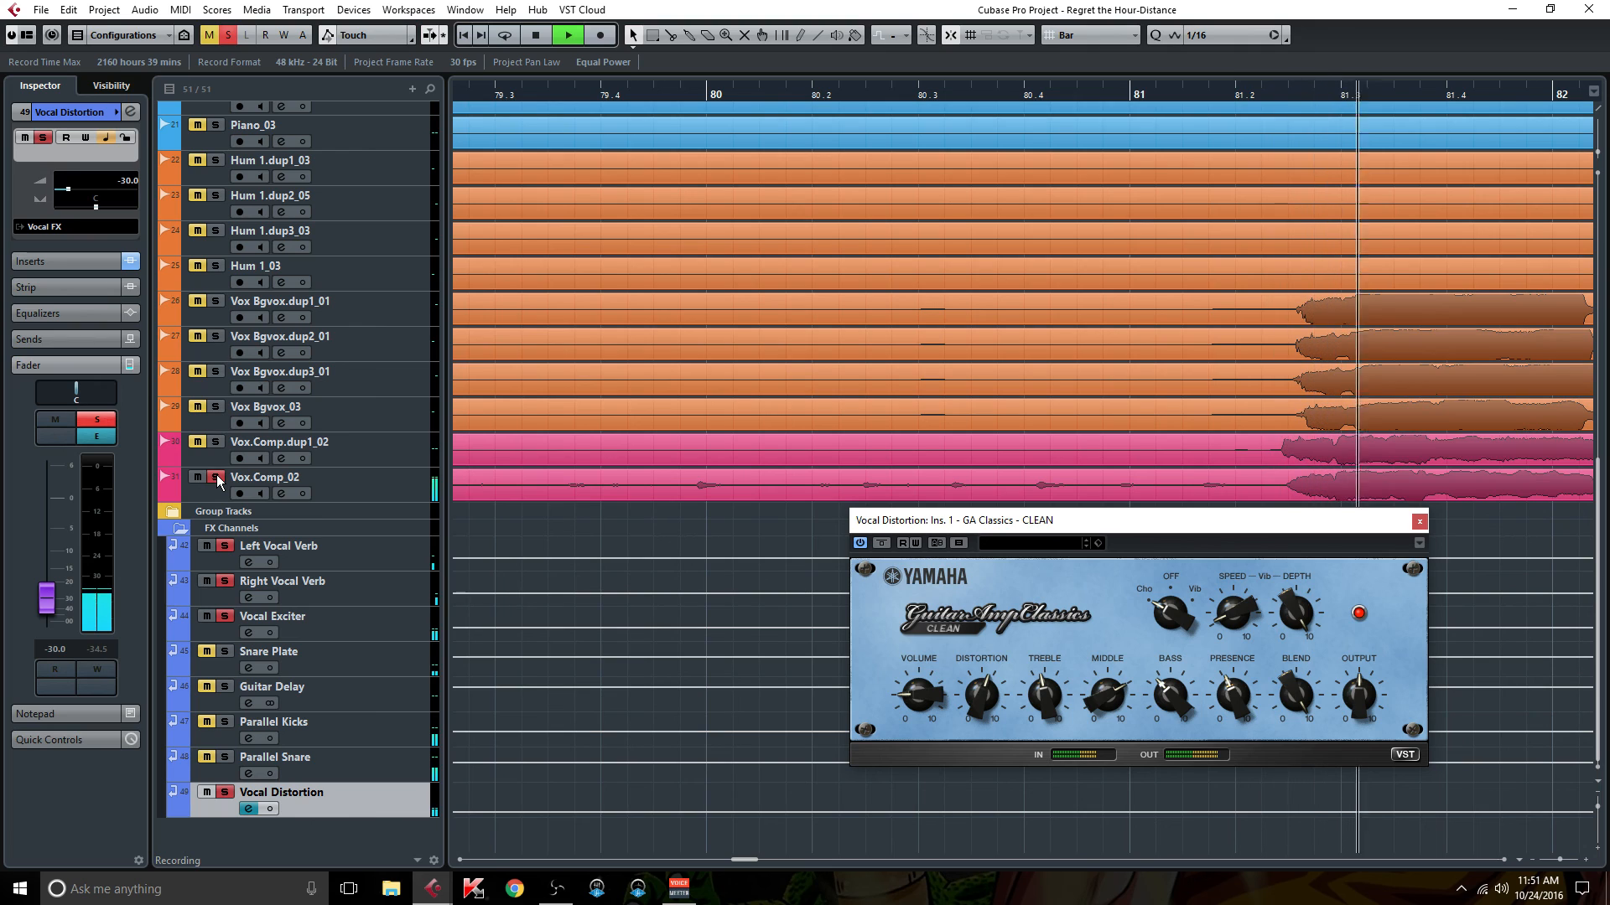
click(208, 793)
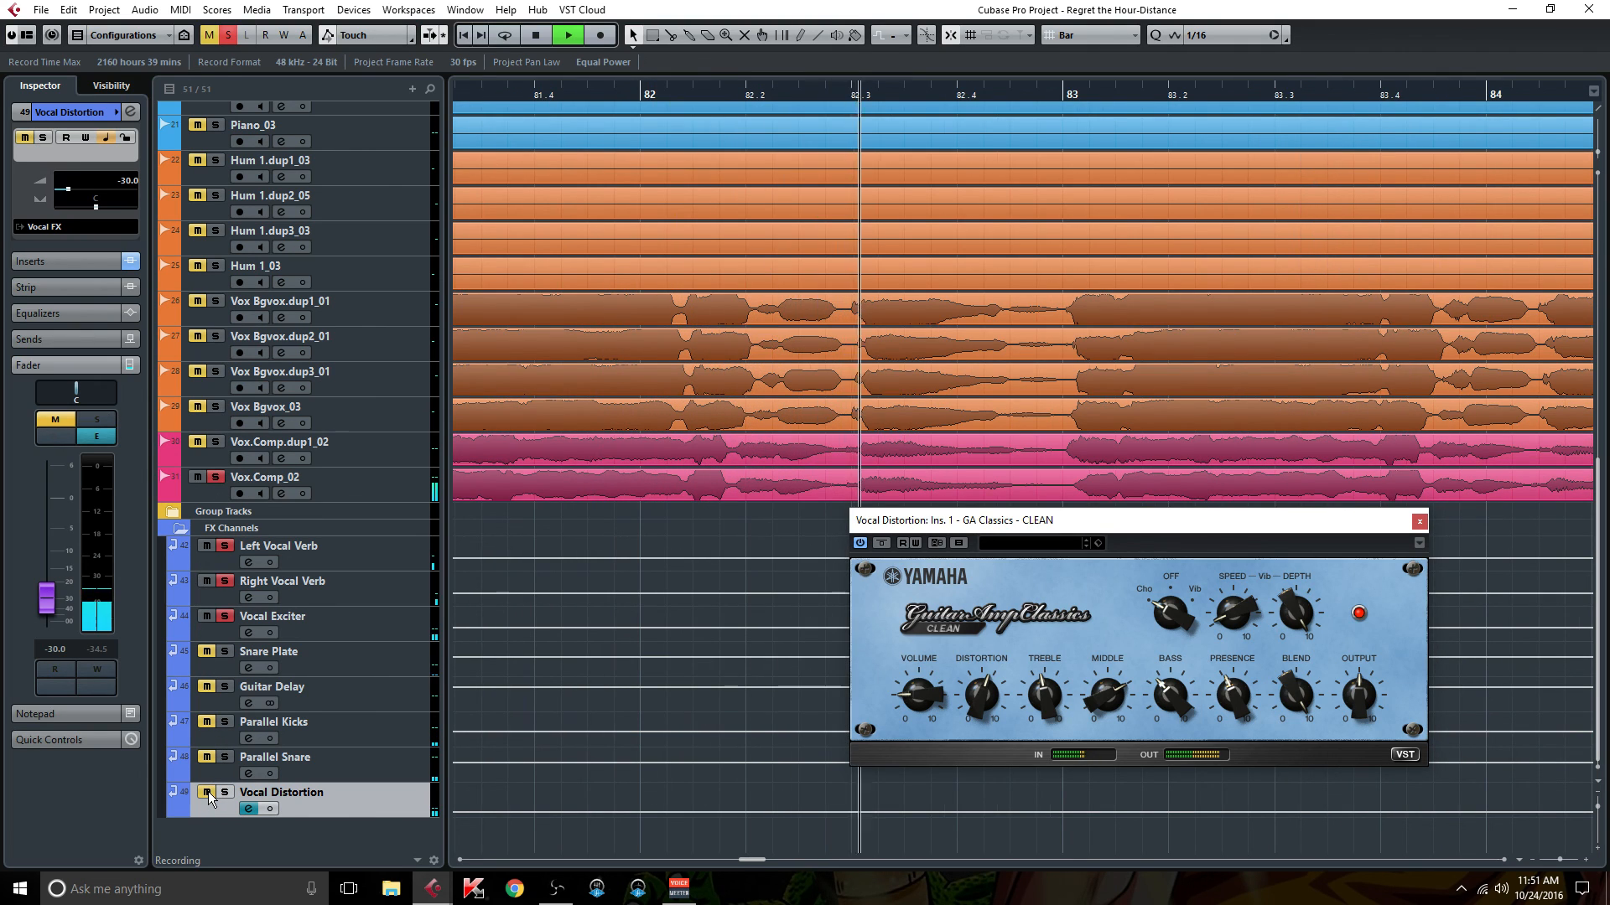
key(s)
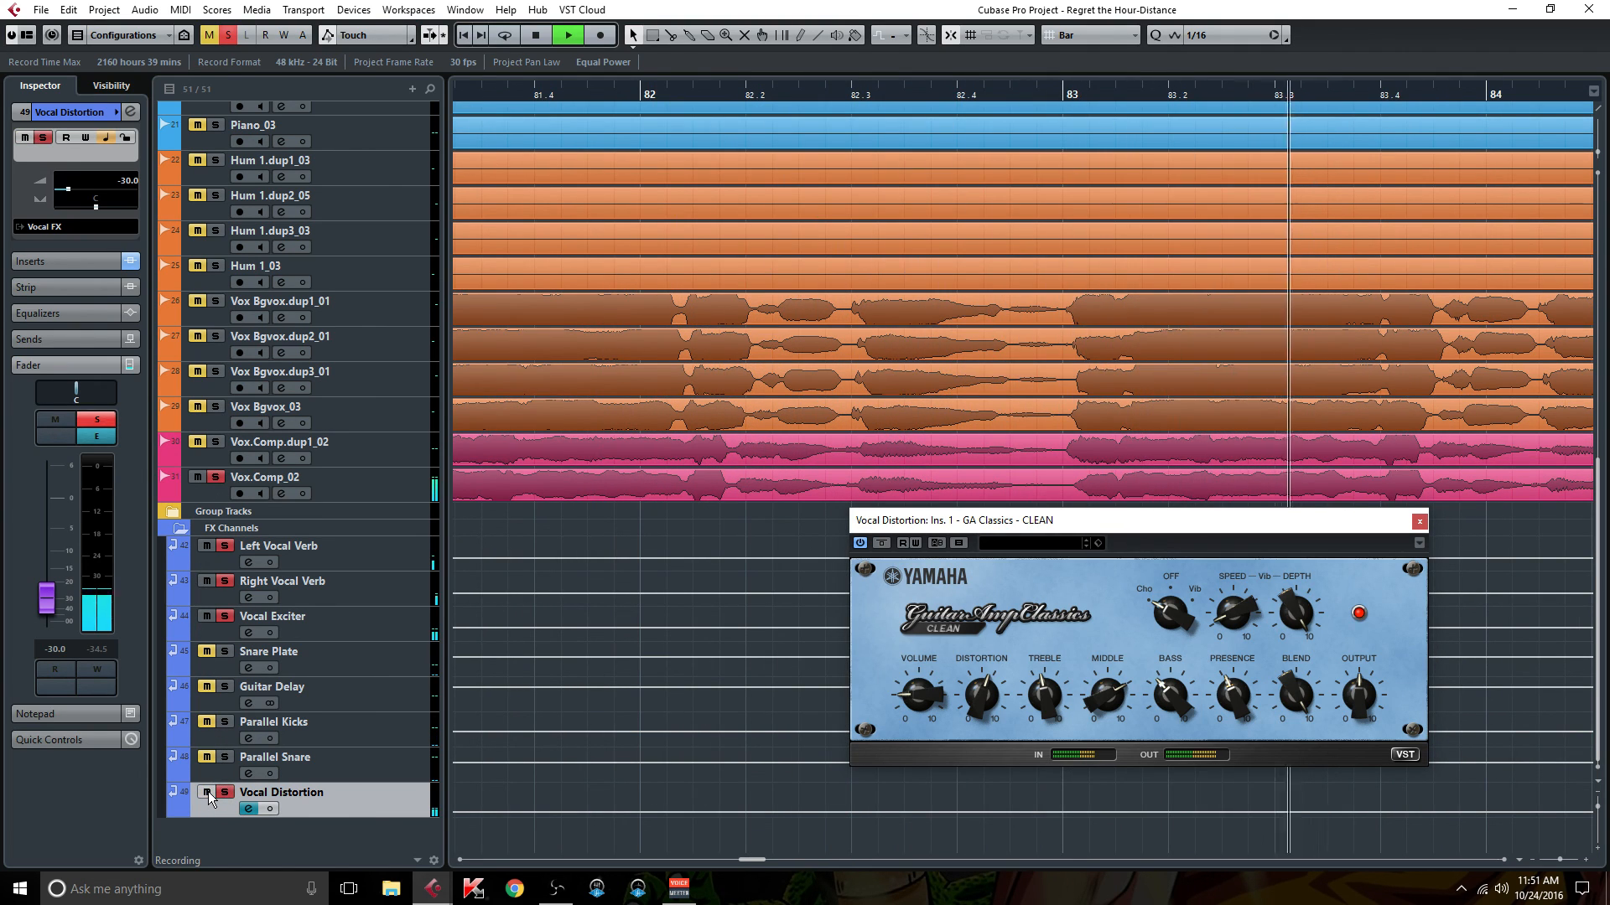
click(216, 477)
Raise the Vocal Distortion channel fader to -26.8 dB and check its mute in the full mix
click(249, 809)
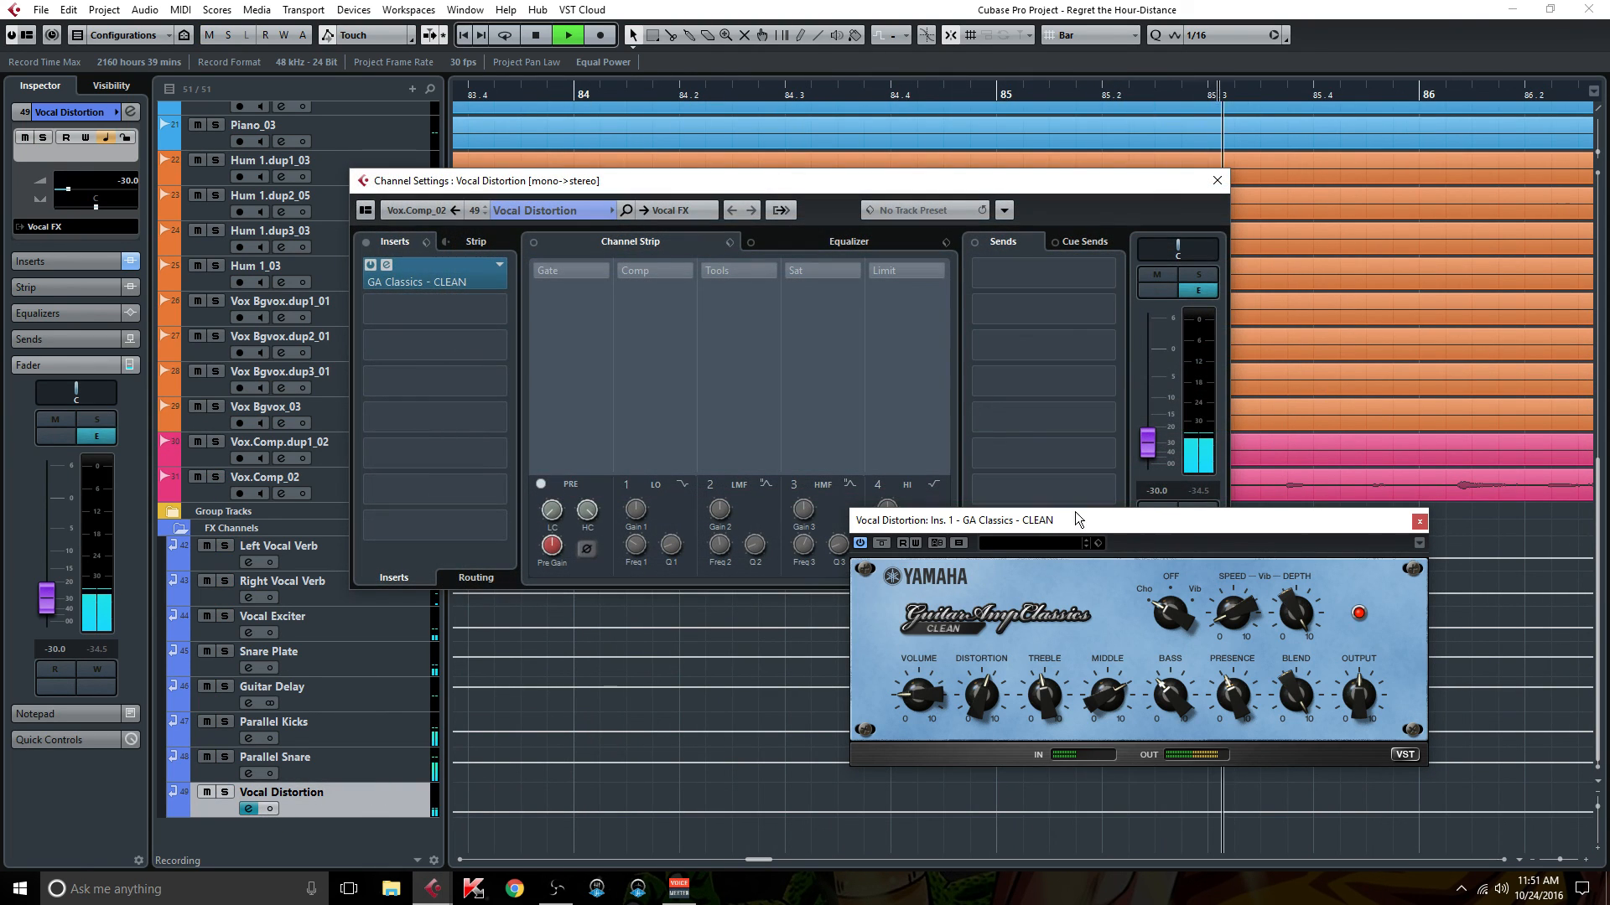
drag(1151, 453, 1151, 450)
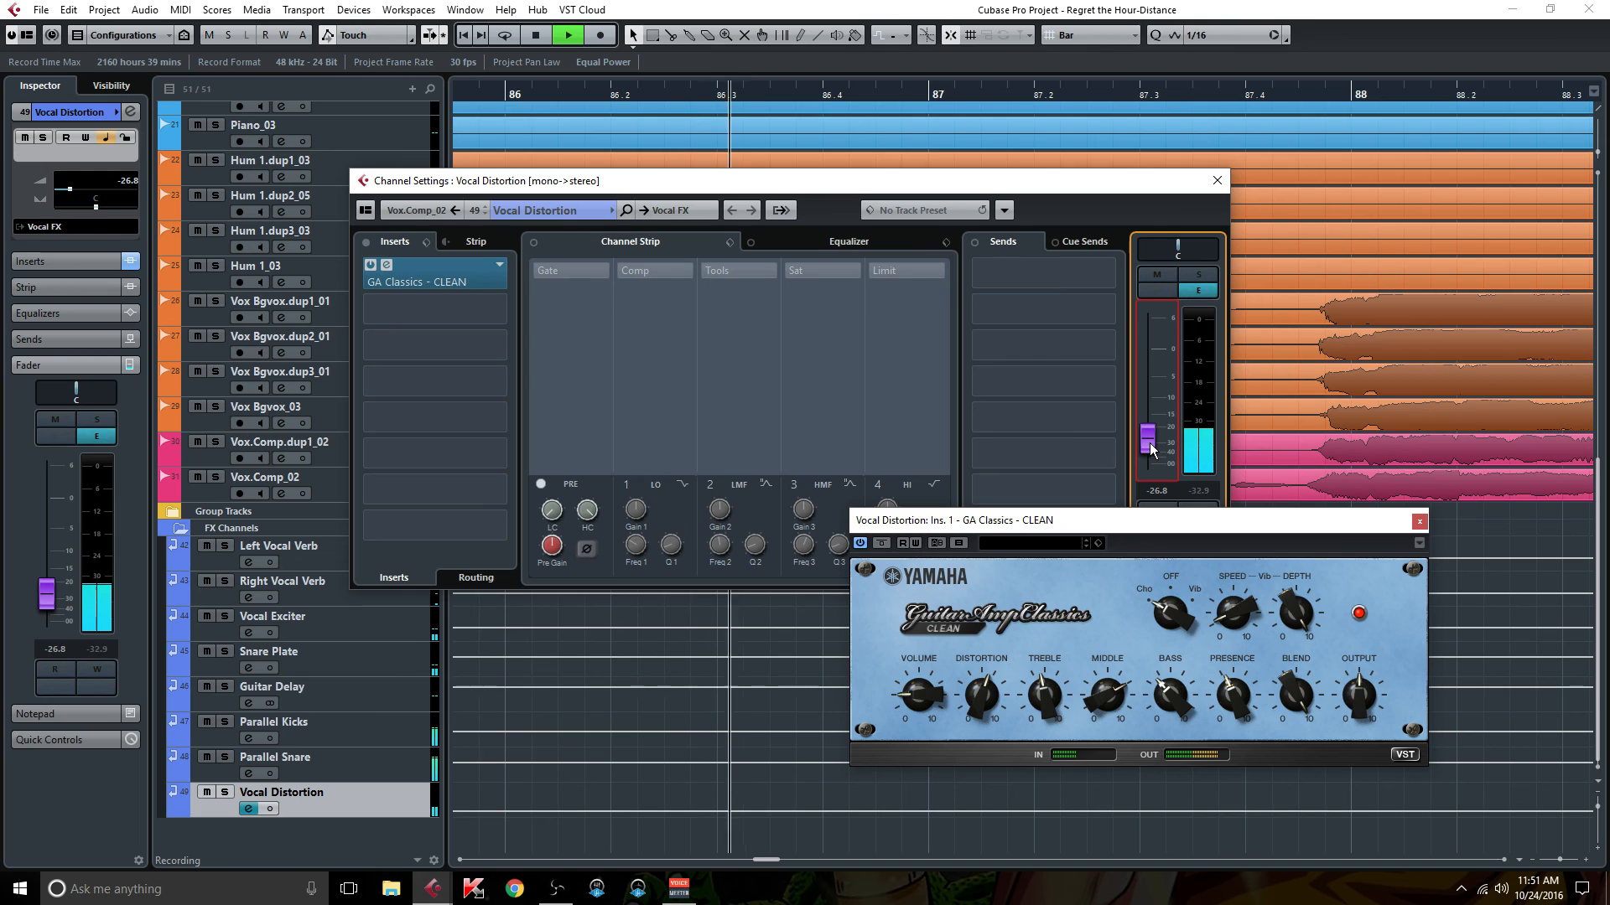
click(1157, 275)
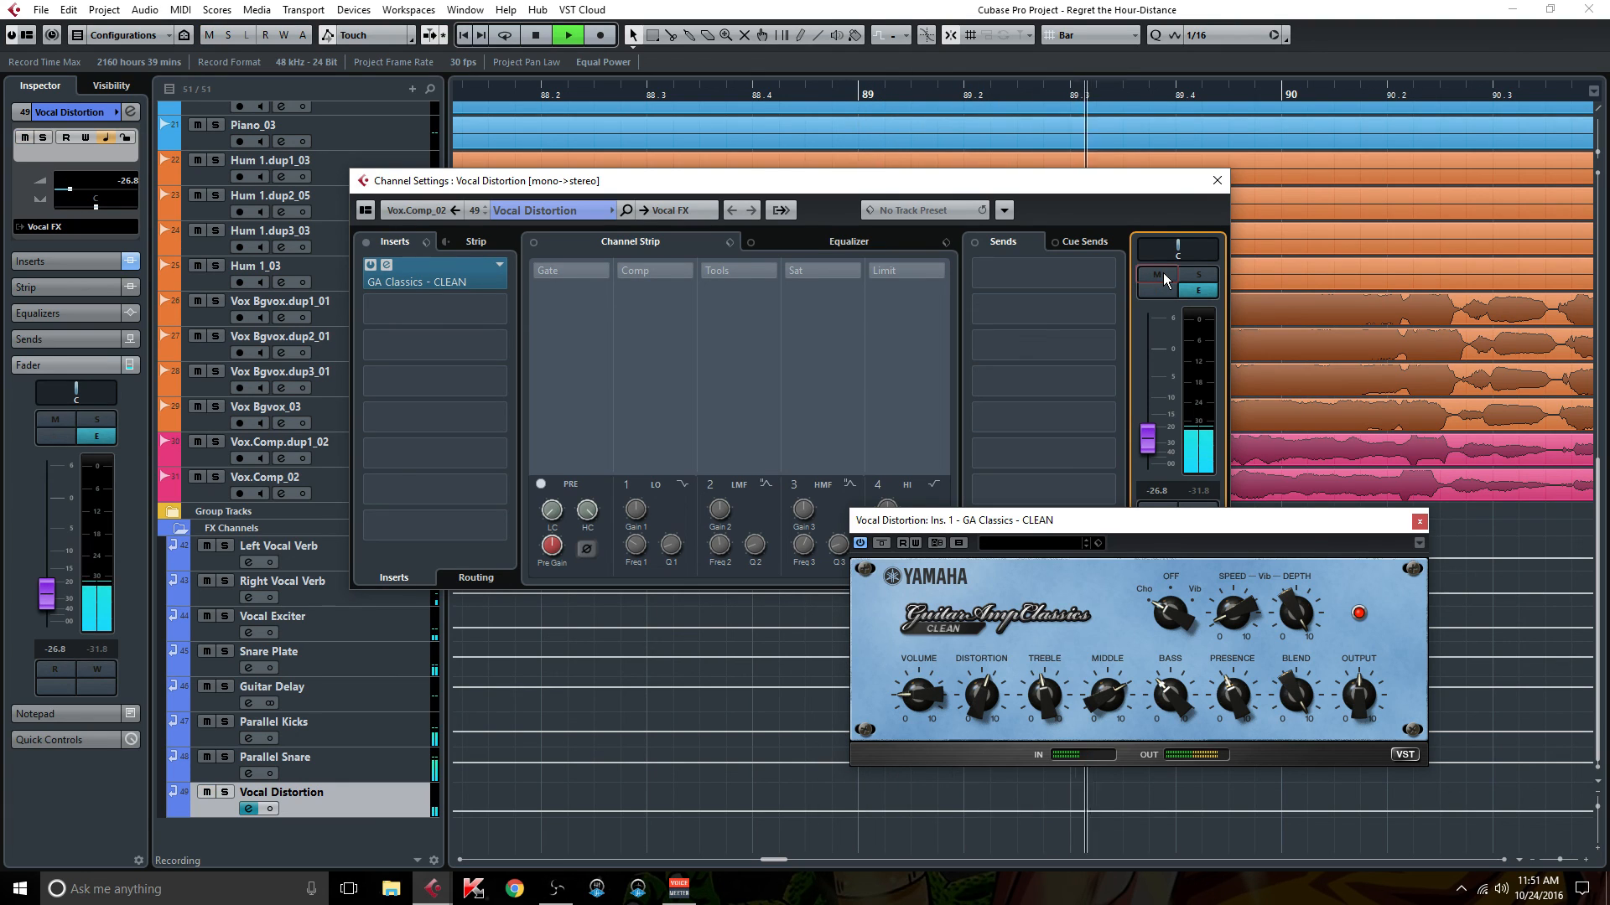
click(1218, 181)
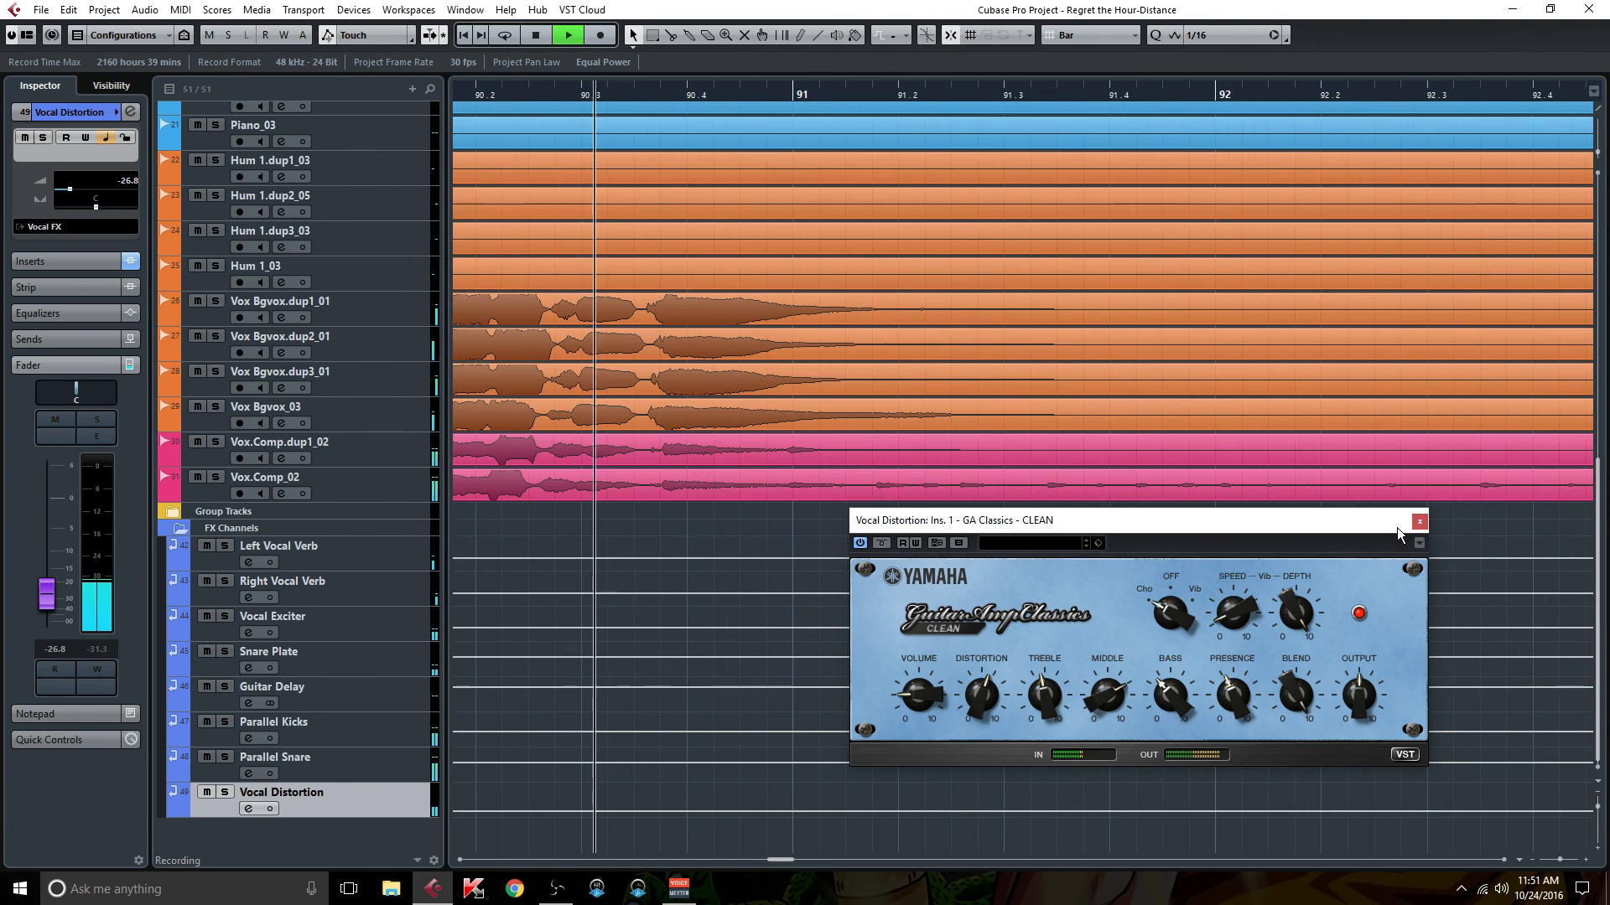
drag(1068, 521, 828, 425)
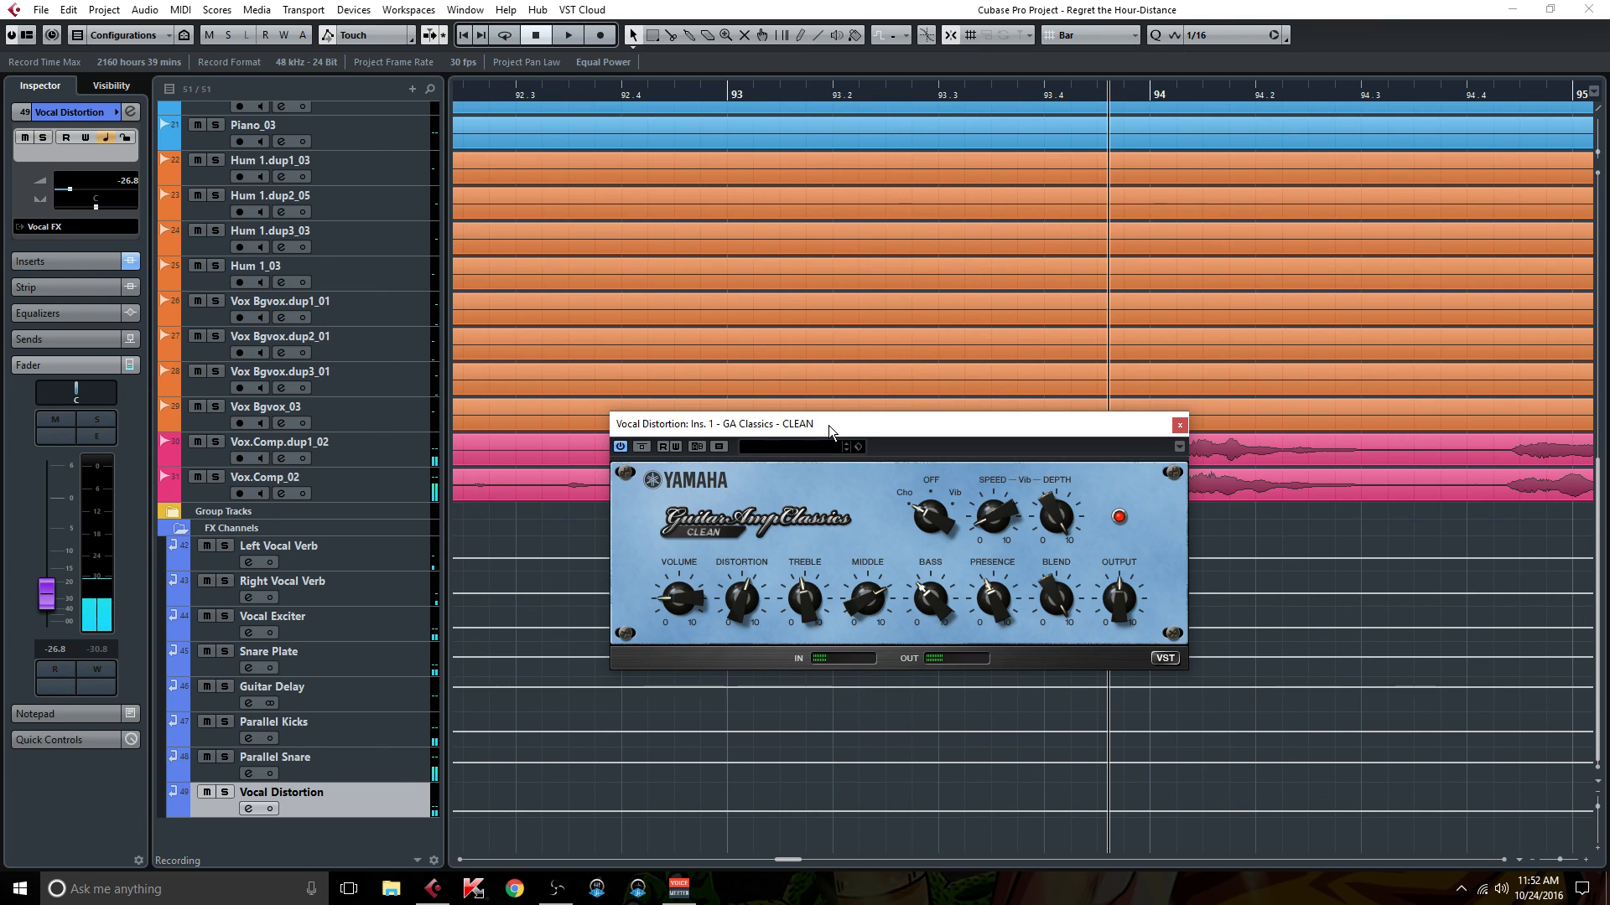
drag(825, 428, 719, 531)
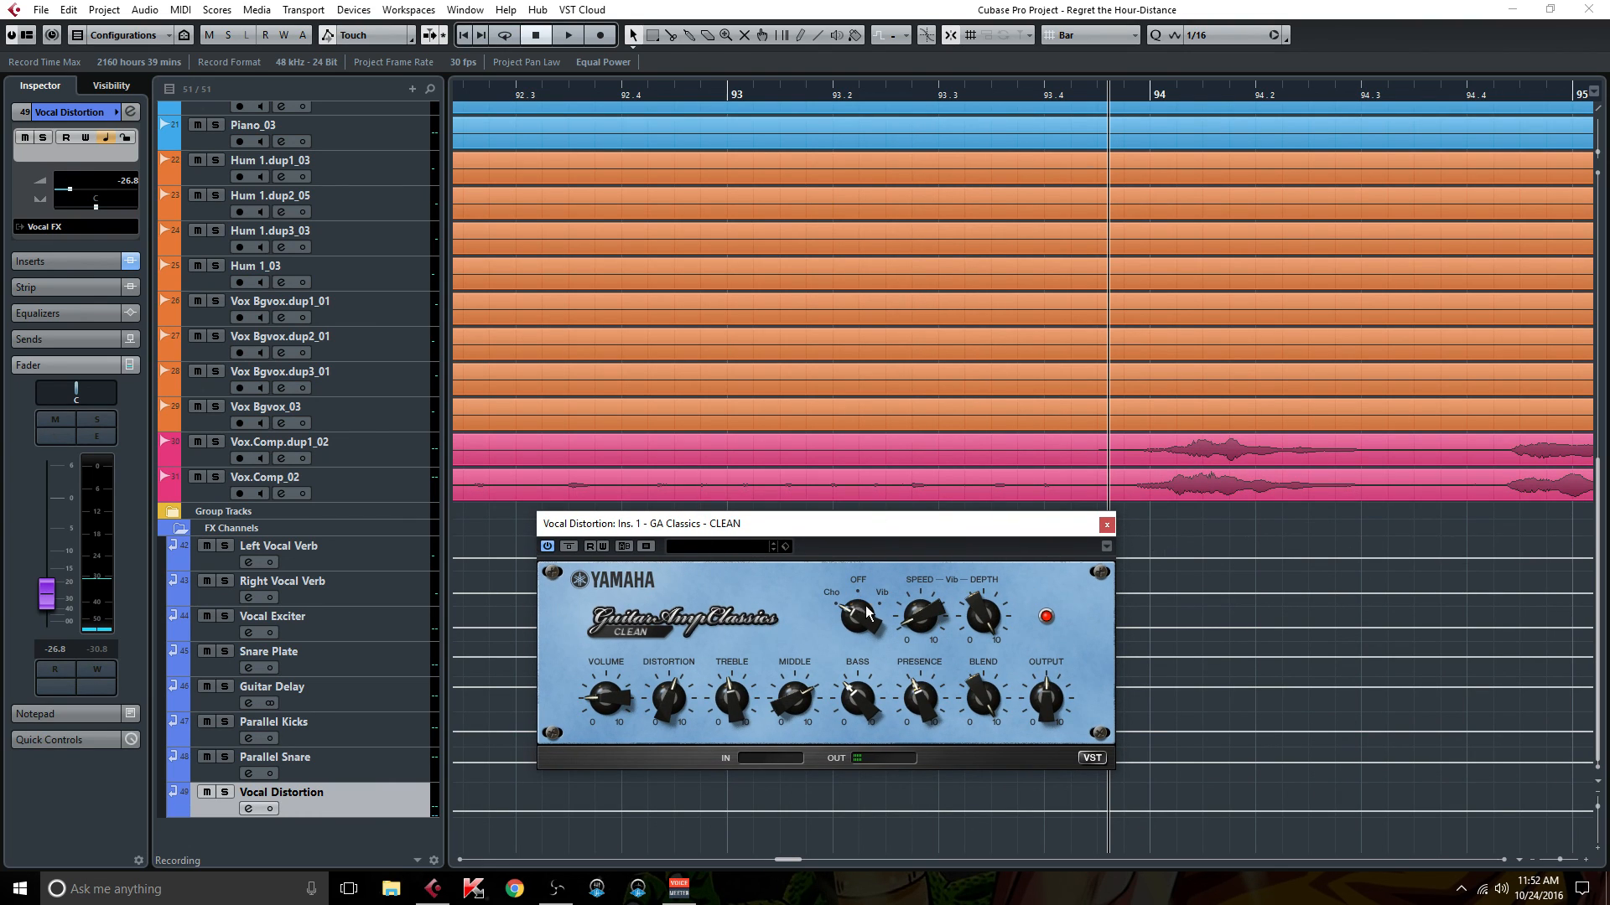
mouse_move(850, 600)
mouse_move(922, 597)
drag(798, 528, 762, 478)
mouse_move(810, 560)
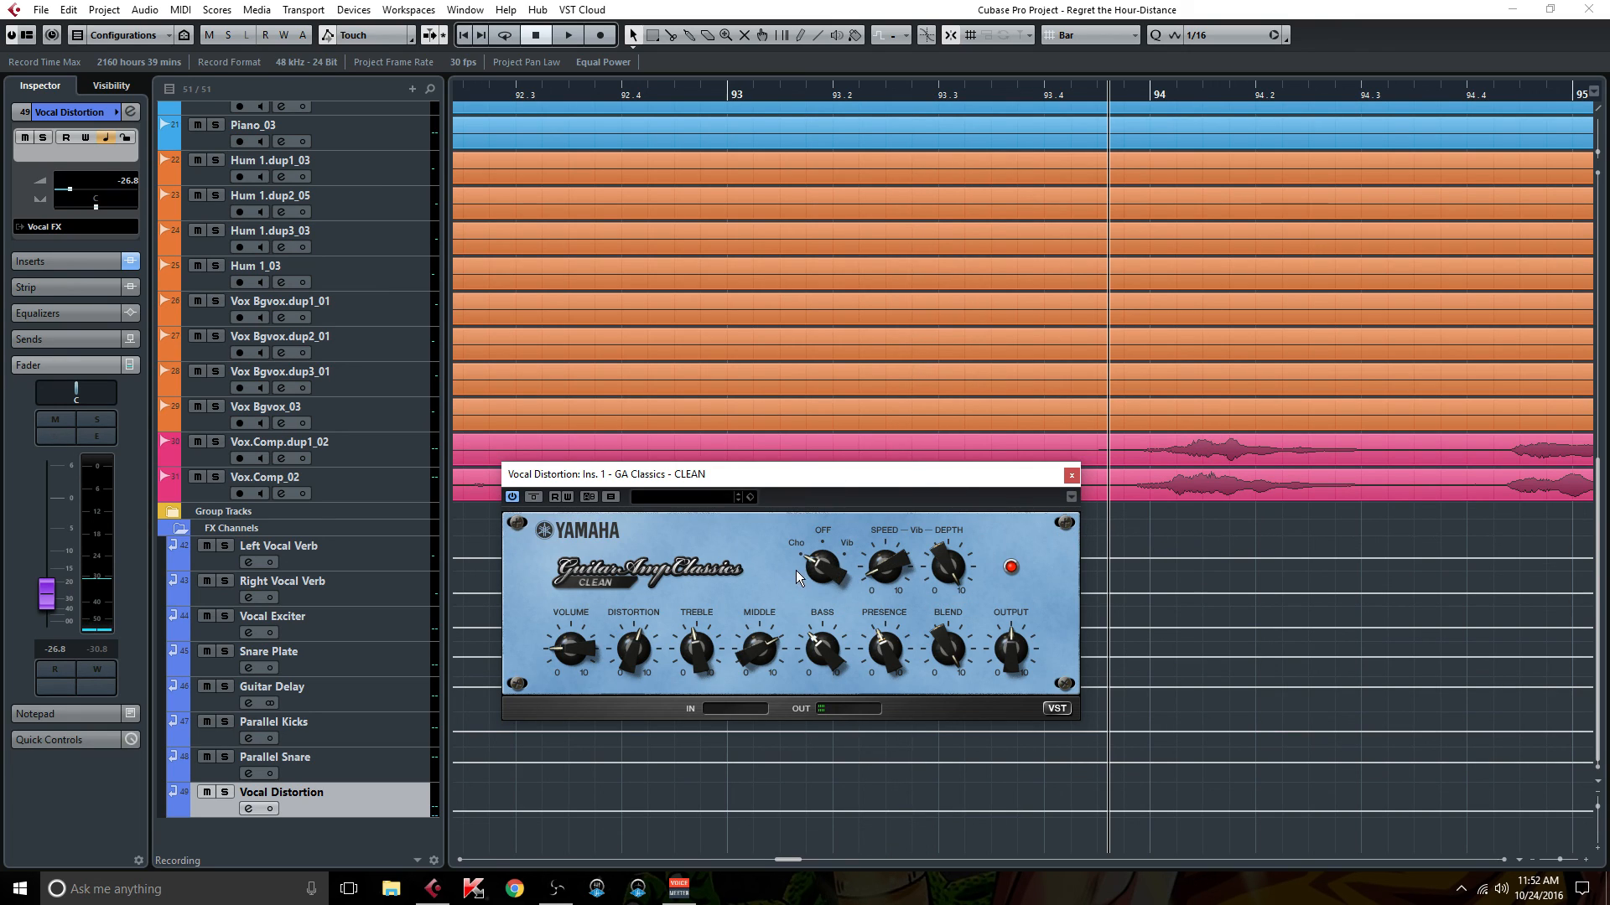
drag(672, 476, 653, 517)
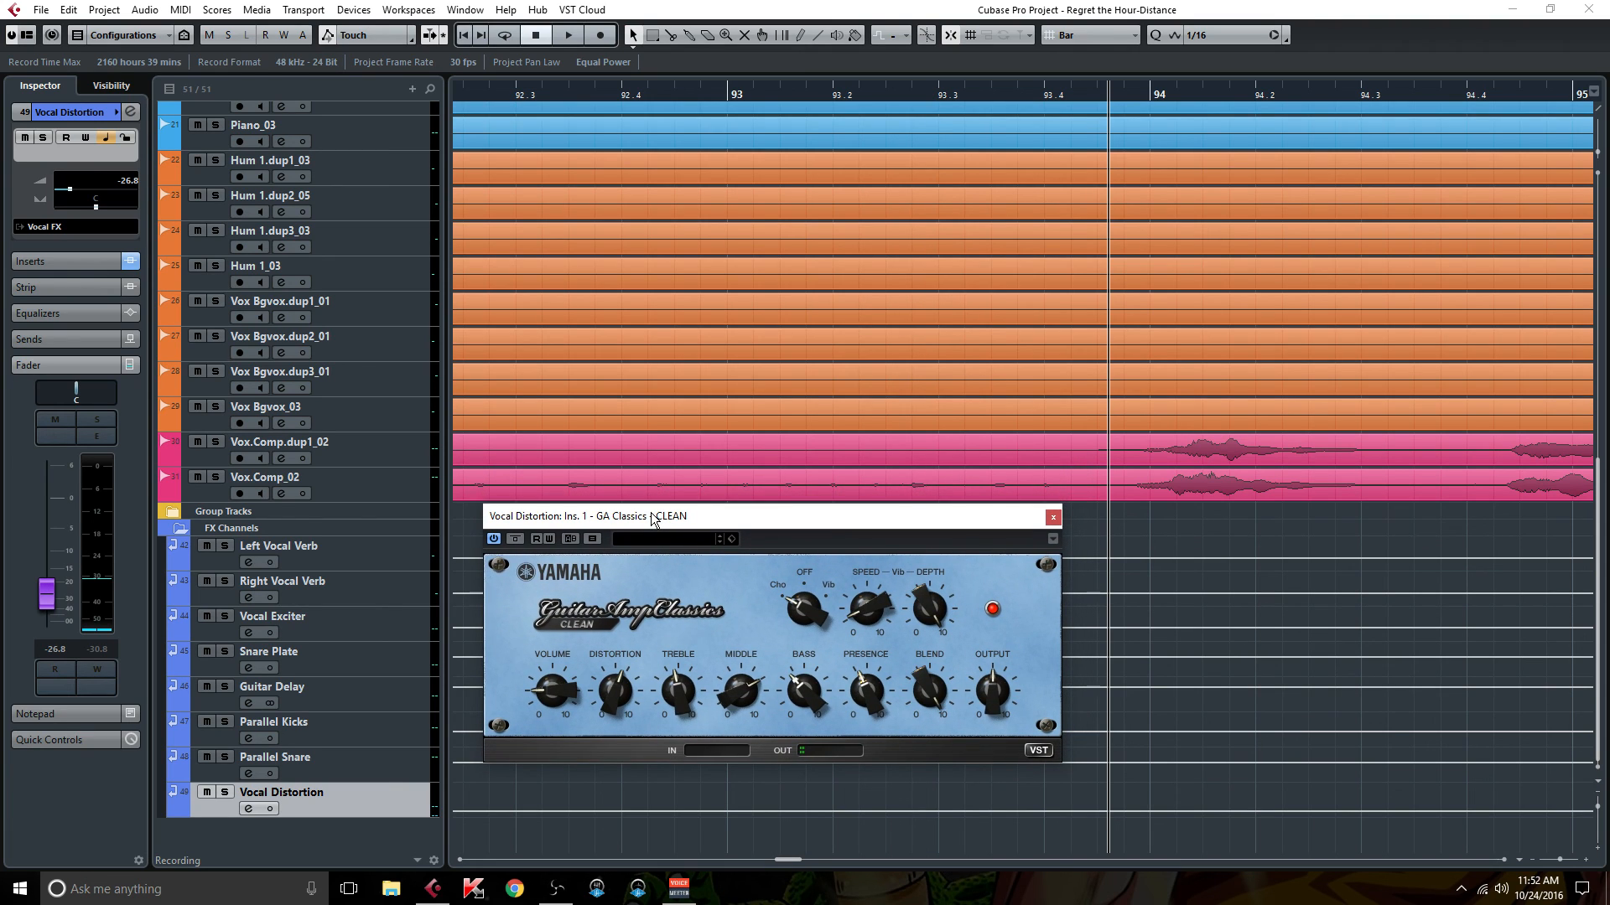
click(249, 809)
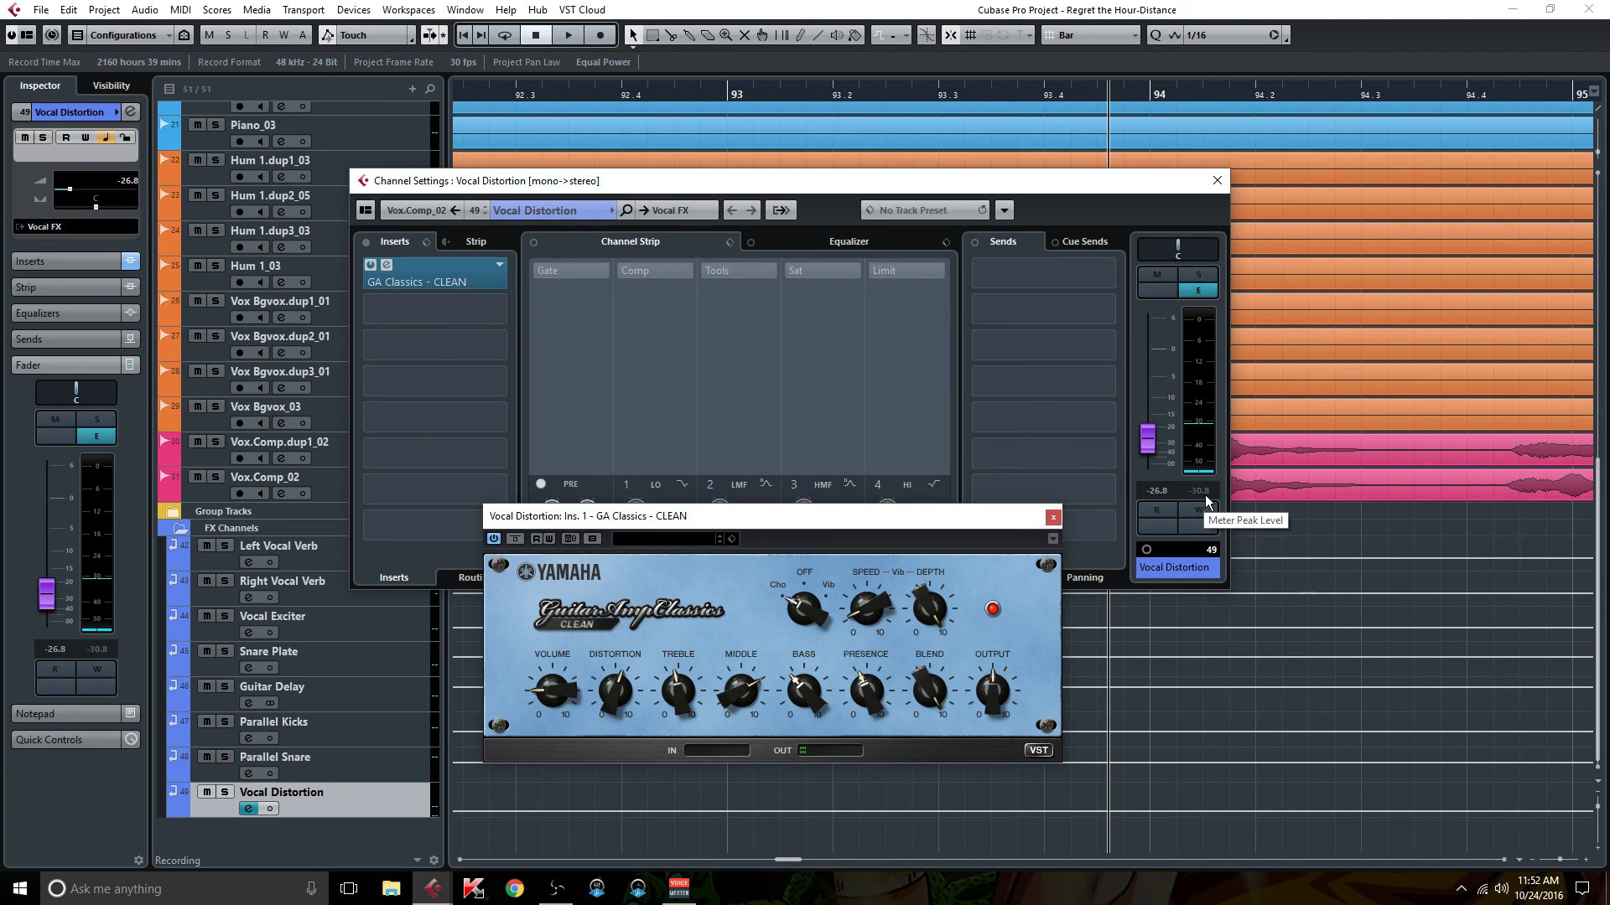
click(1218, 182)
mouse_move(708, 515)
mouse_down()
mouse_move(714, 490)
mouse_move(707, 503)
mouse_up()
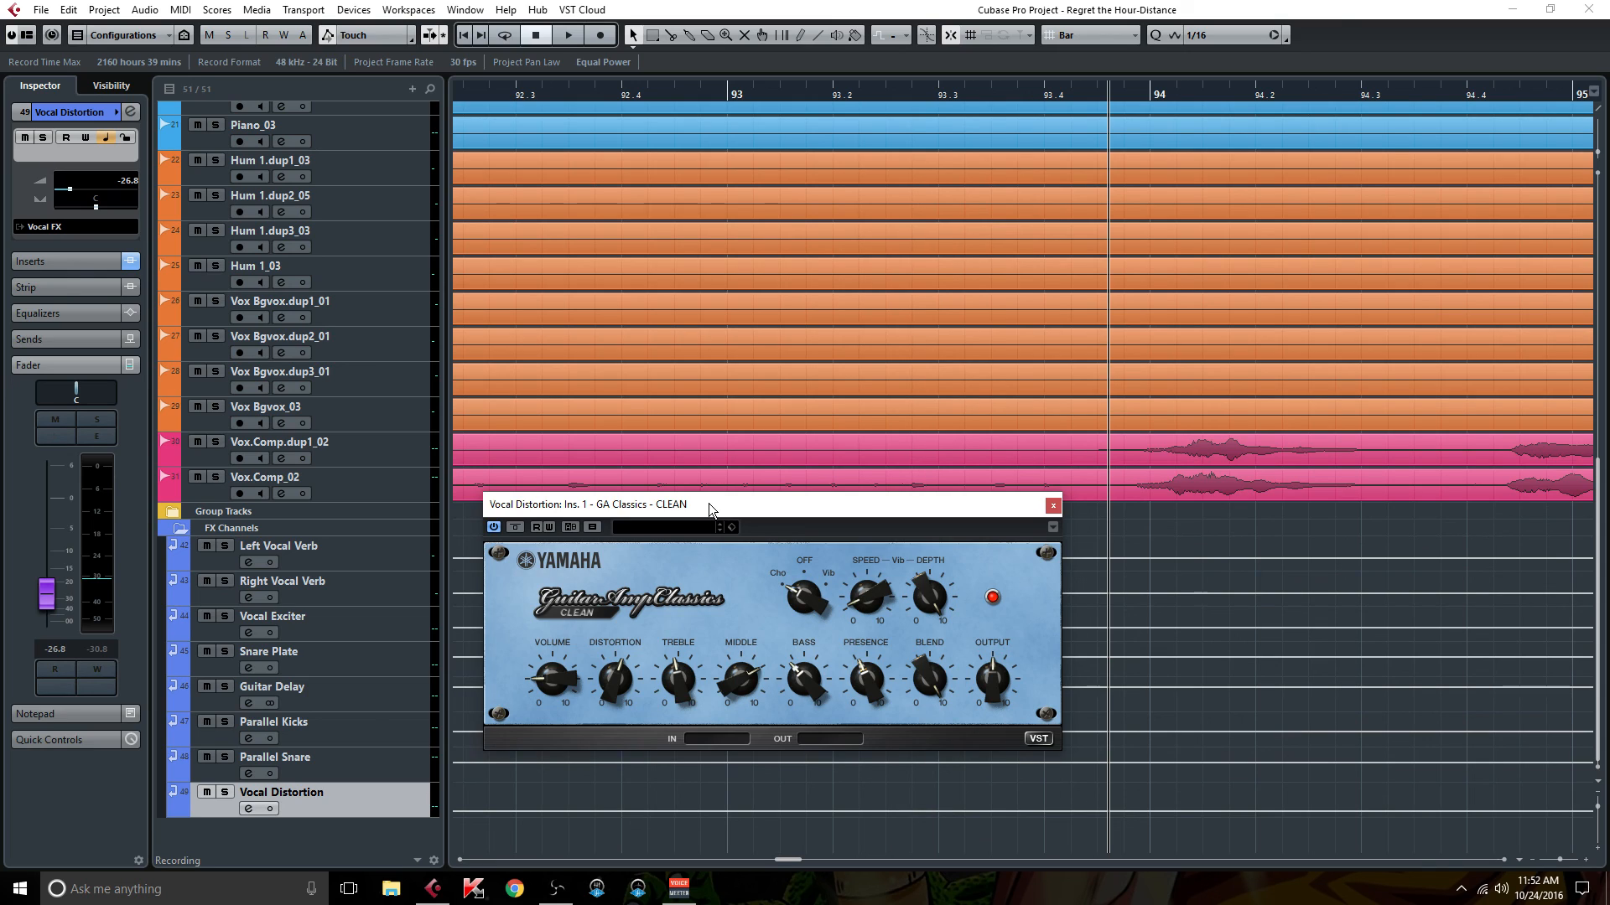
mouse_move(746, 683)
click(1199, 446)
click(1245, 482)
click(1249, 511)
drag(773, 508, 798, 470)
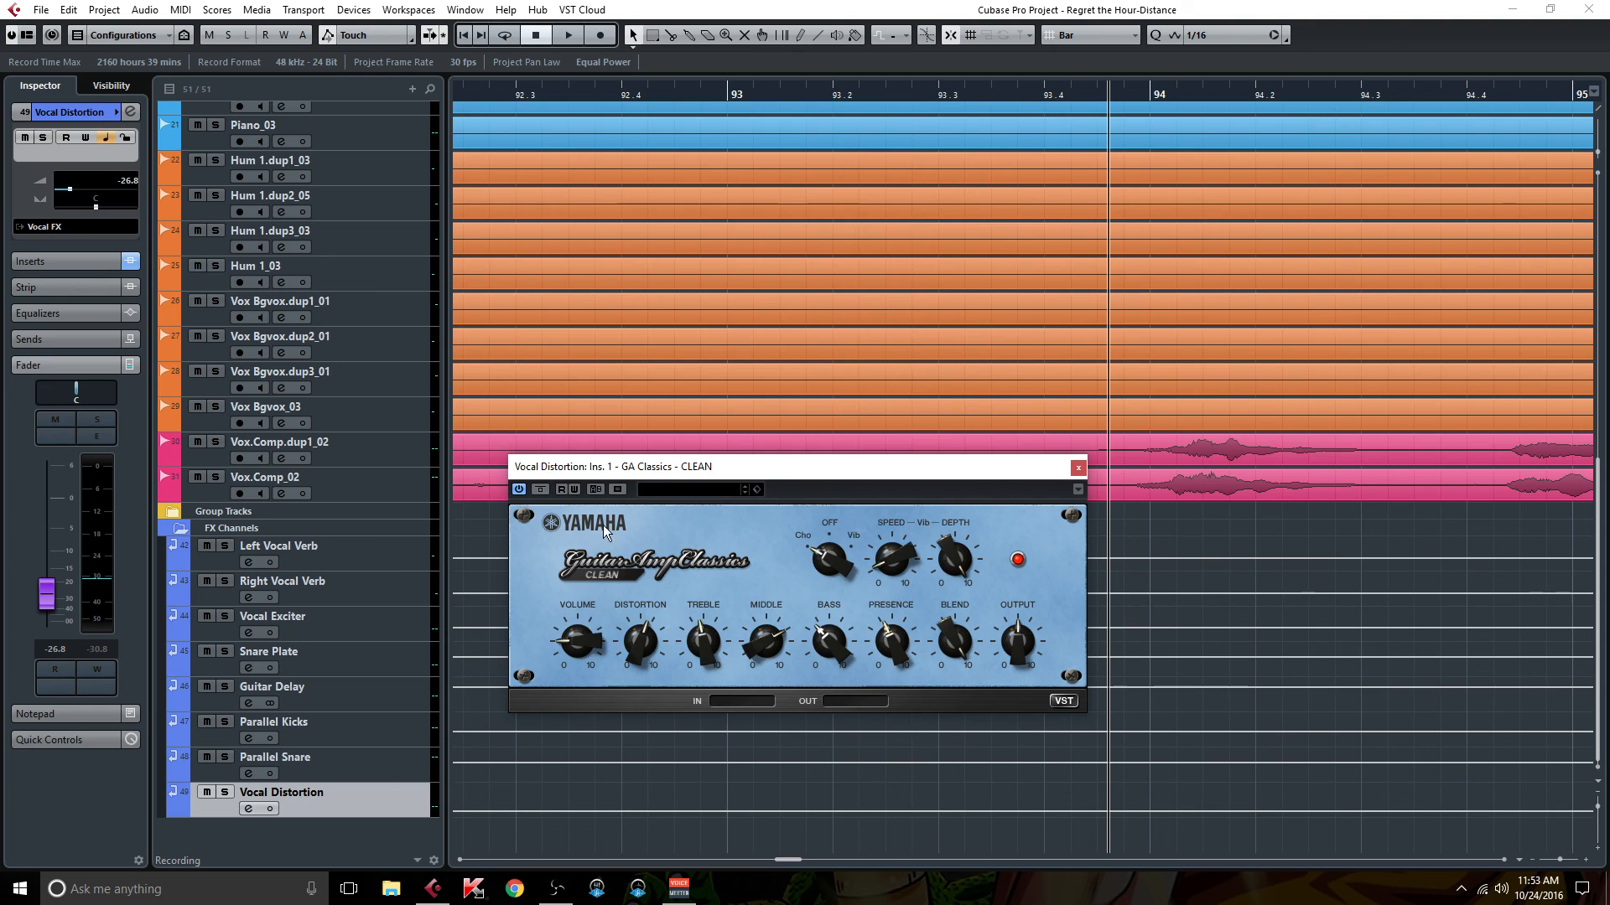
Insert the UAD UA 610-A(m) preamp after the amp on Vocal Distortion and bypass GA Classics - CLEAN
click(287, 495)
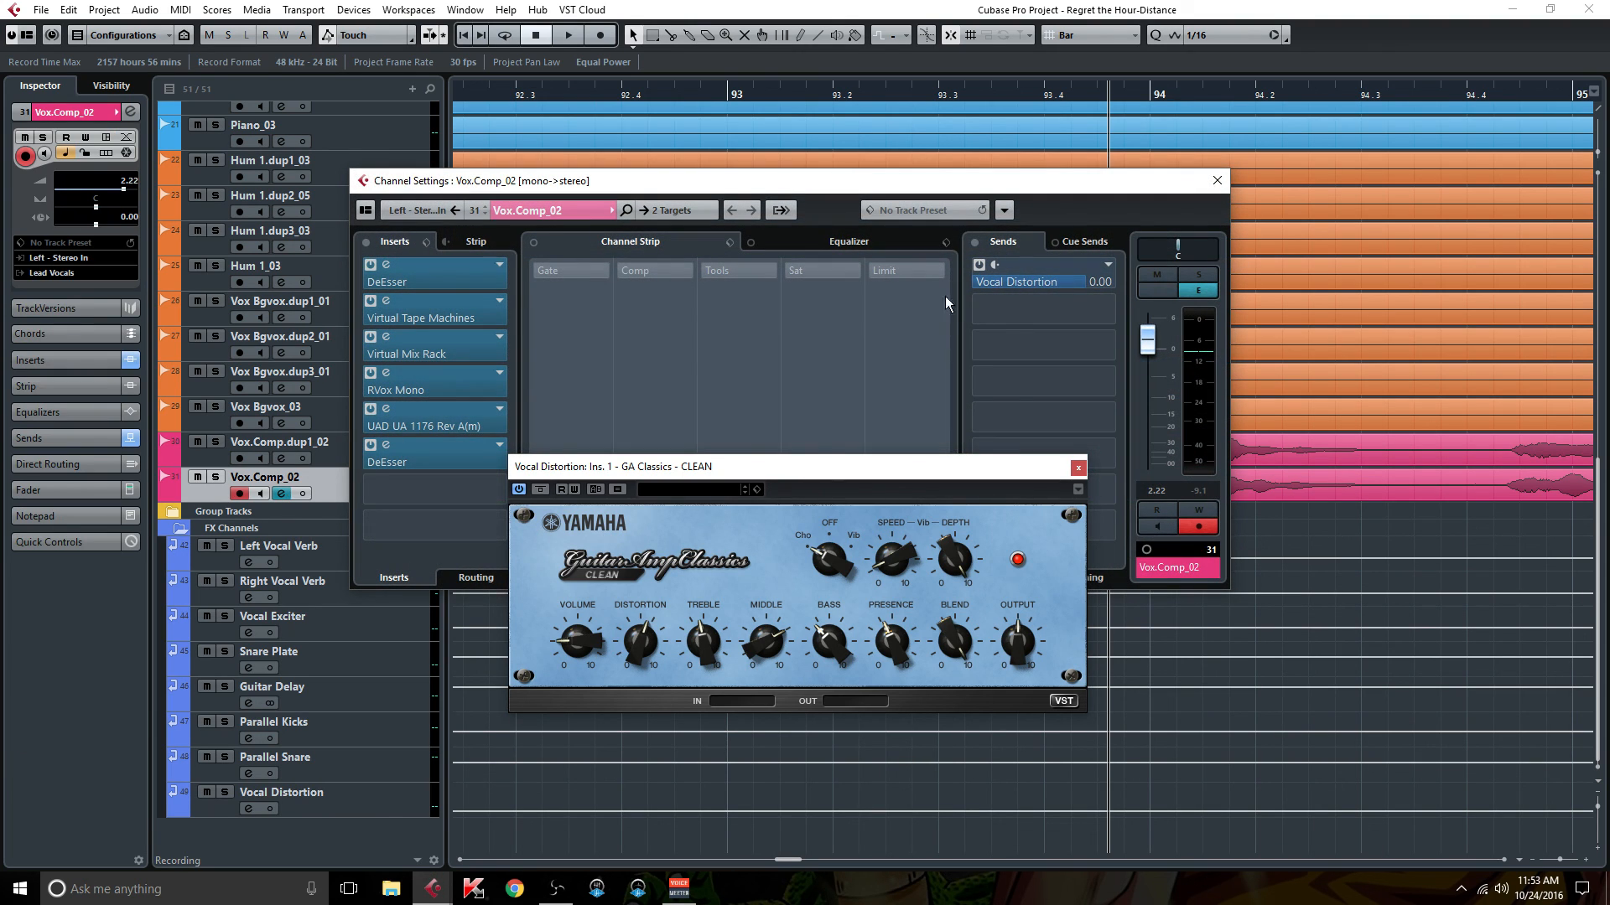
click(249, 807)
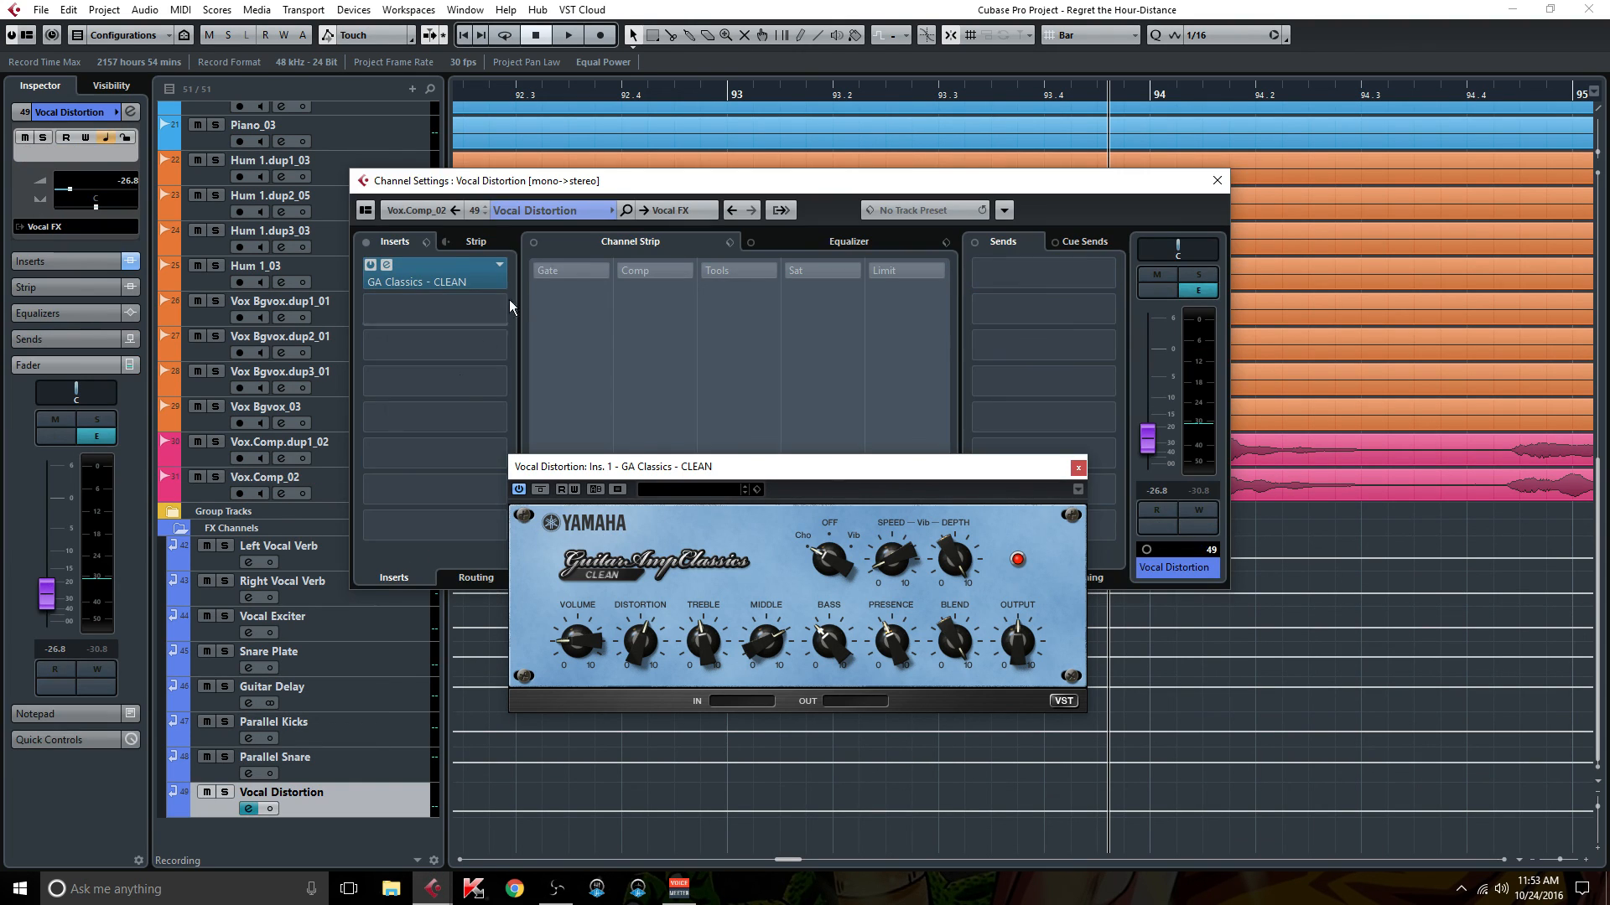
click(497, 312)
click(388, 362)
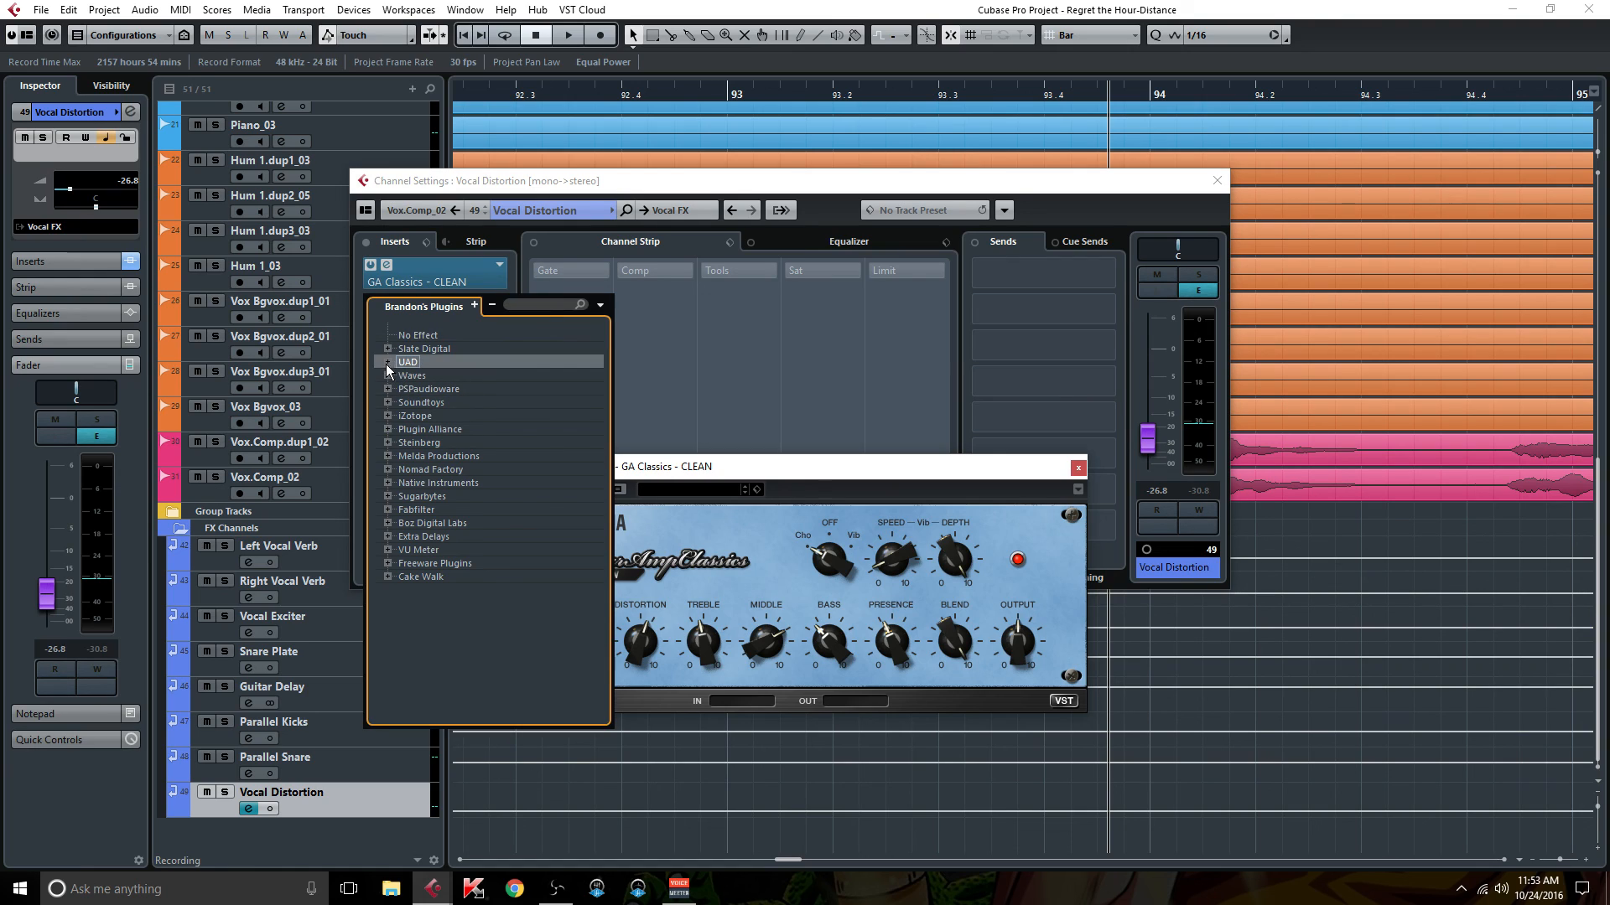
click(404, 416)
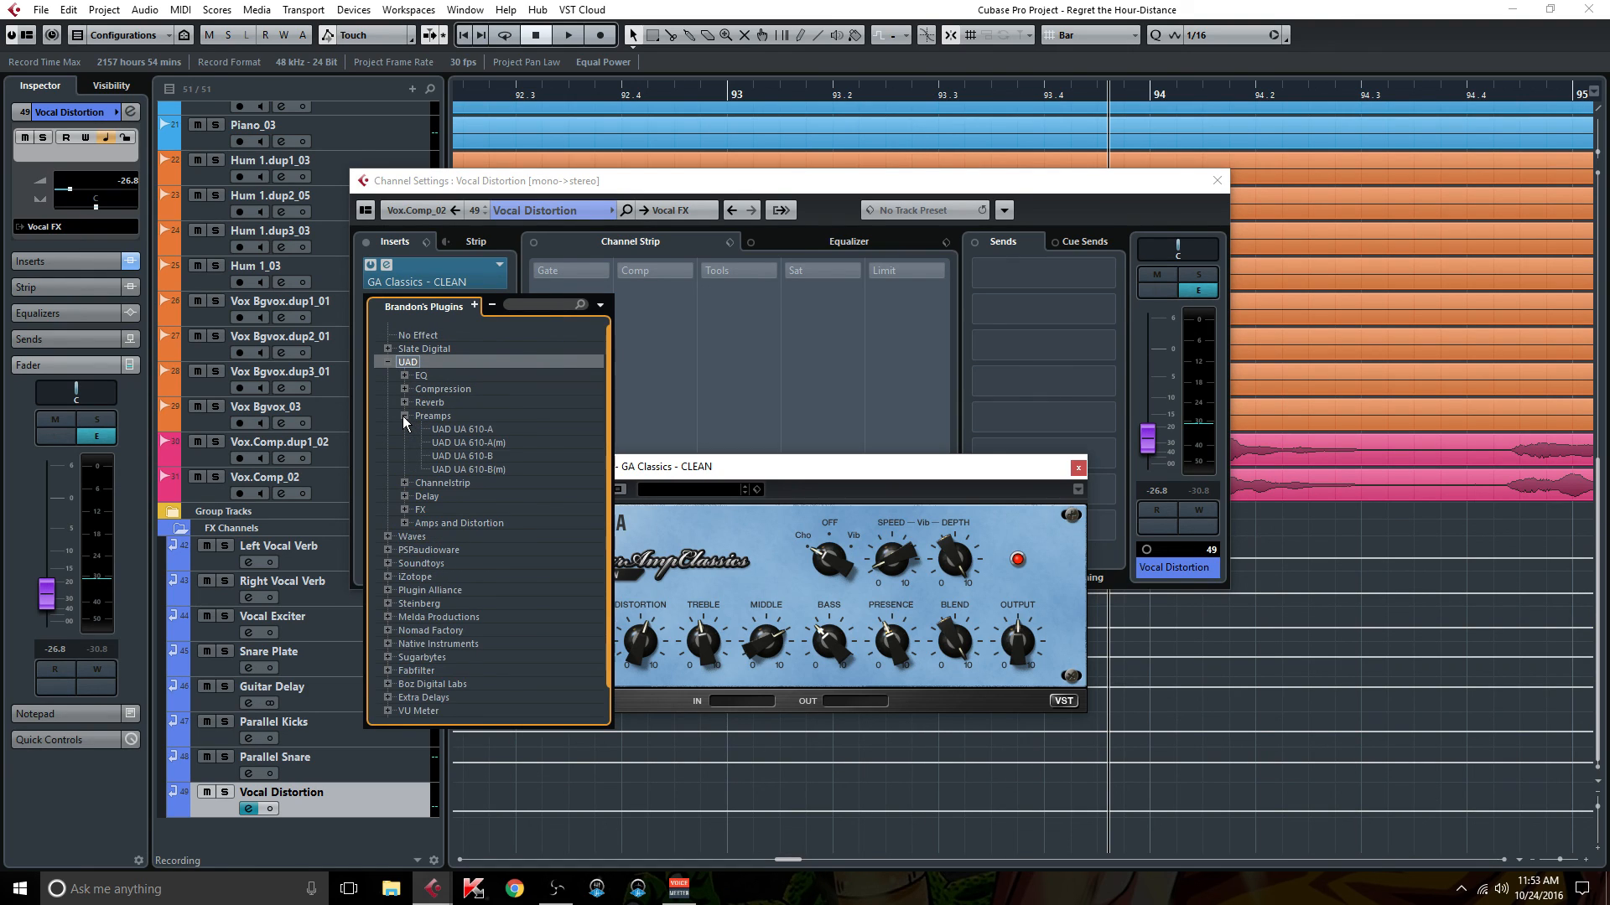
click(493, 442)
drag(804, 112, 684, 159)
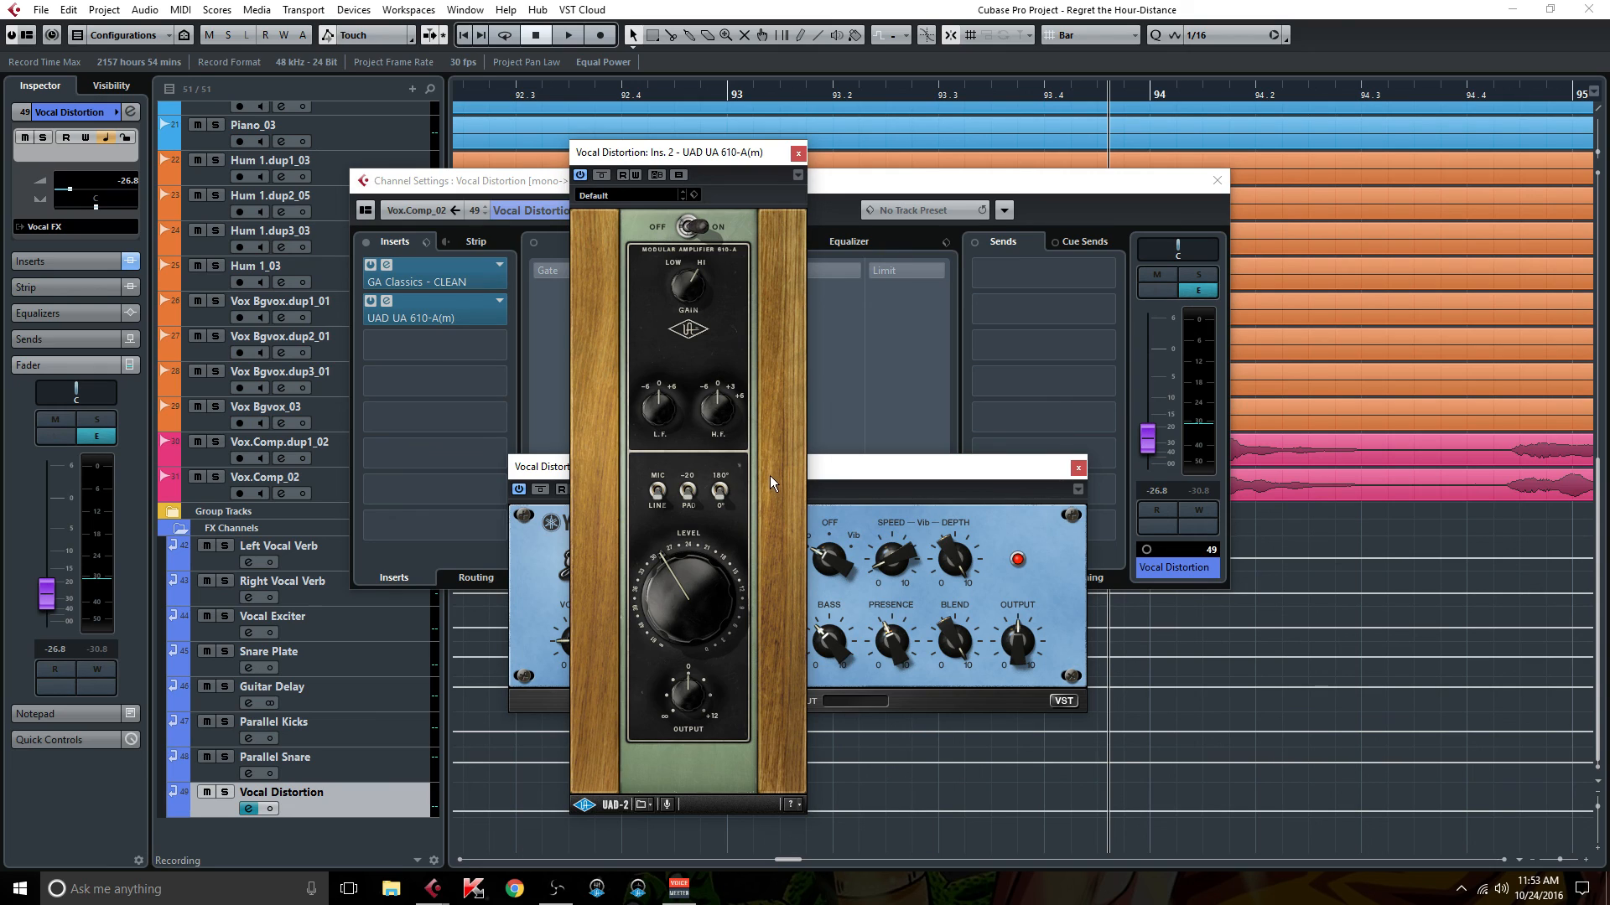
click(372, 269)
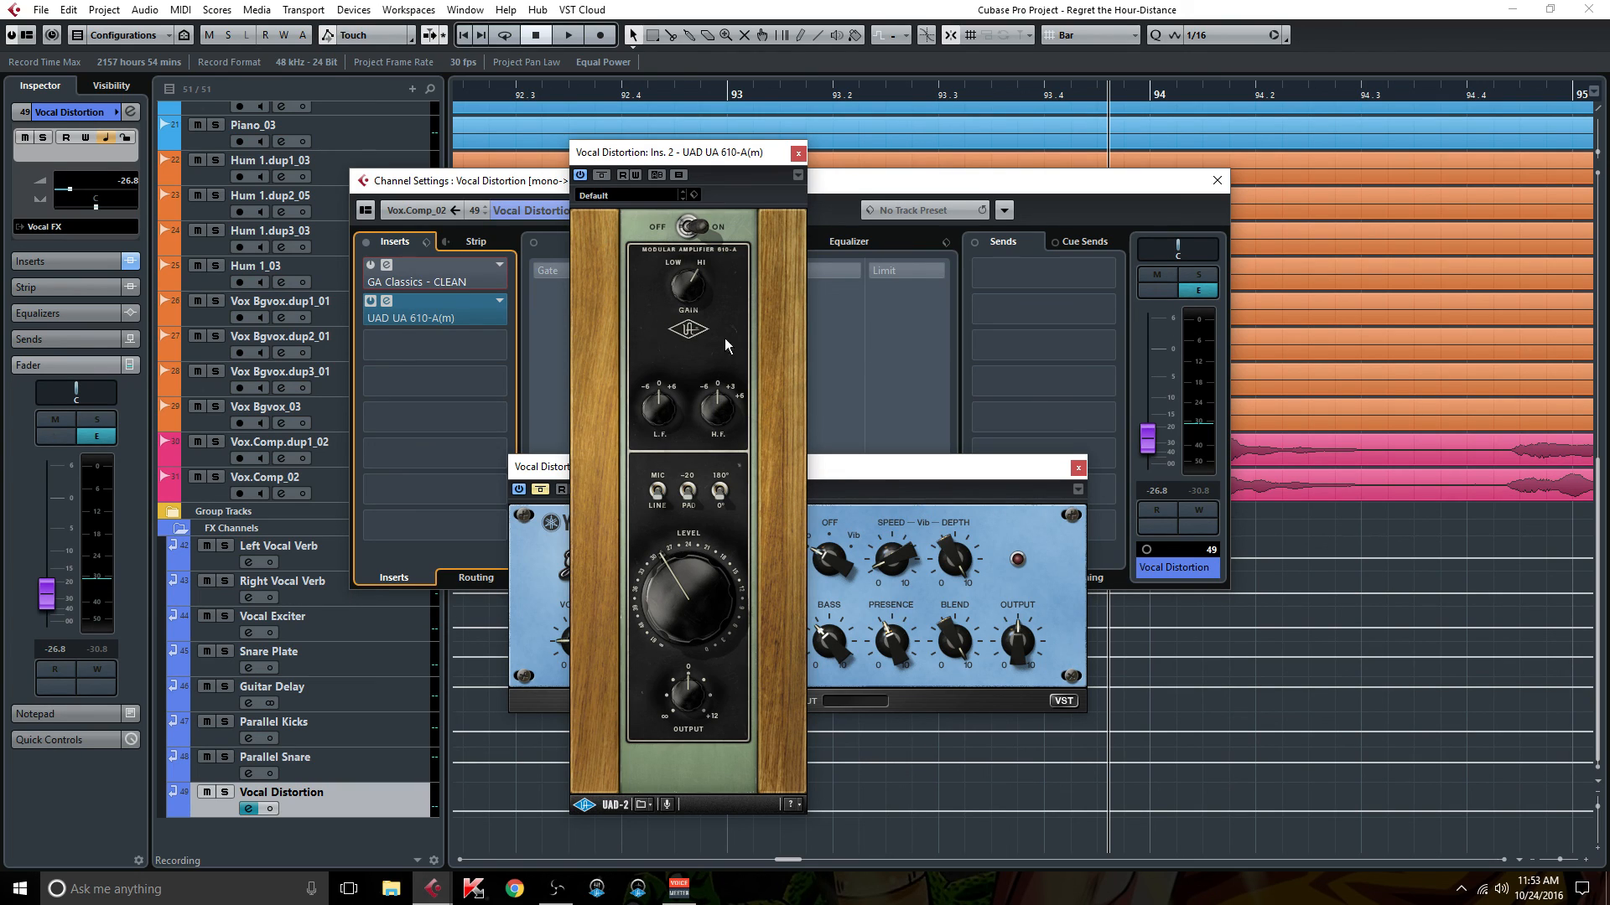
Set the Vocal Distortion channel fader to 0 dB and close its channel settings
drag(1151, 447, 1149, 350)
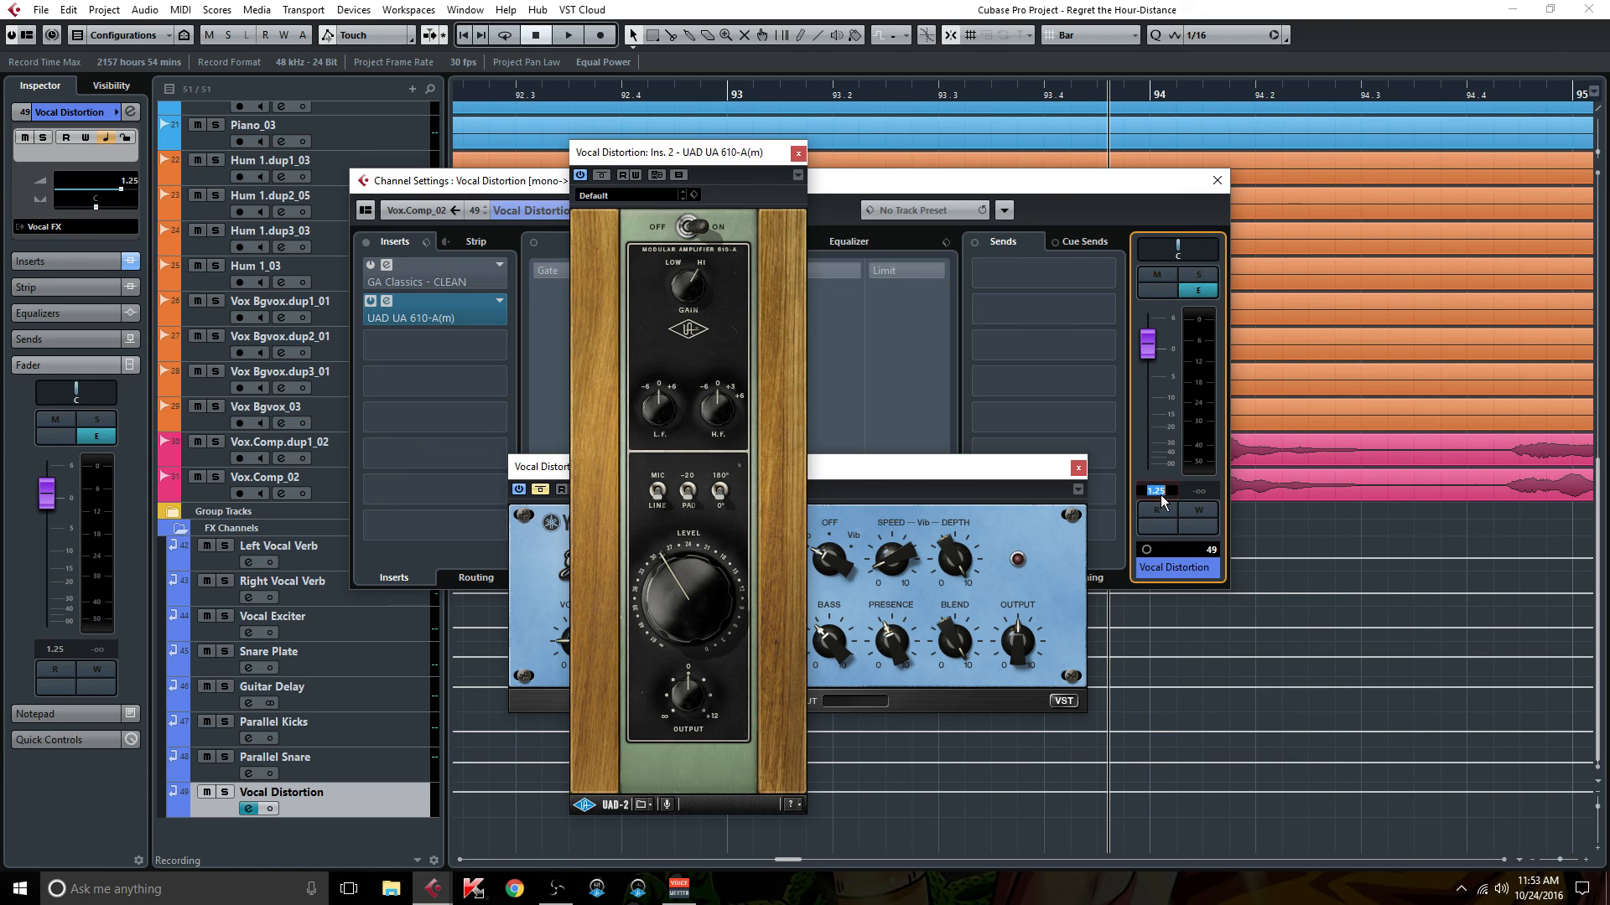
text(0)
key(Return)
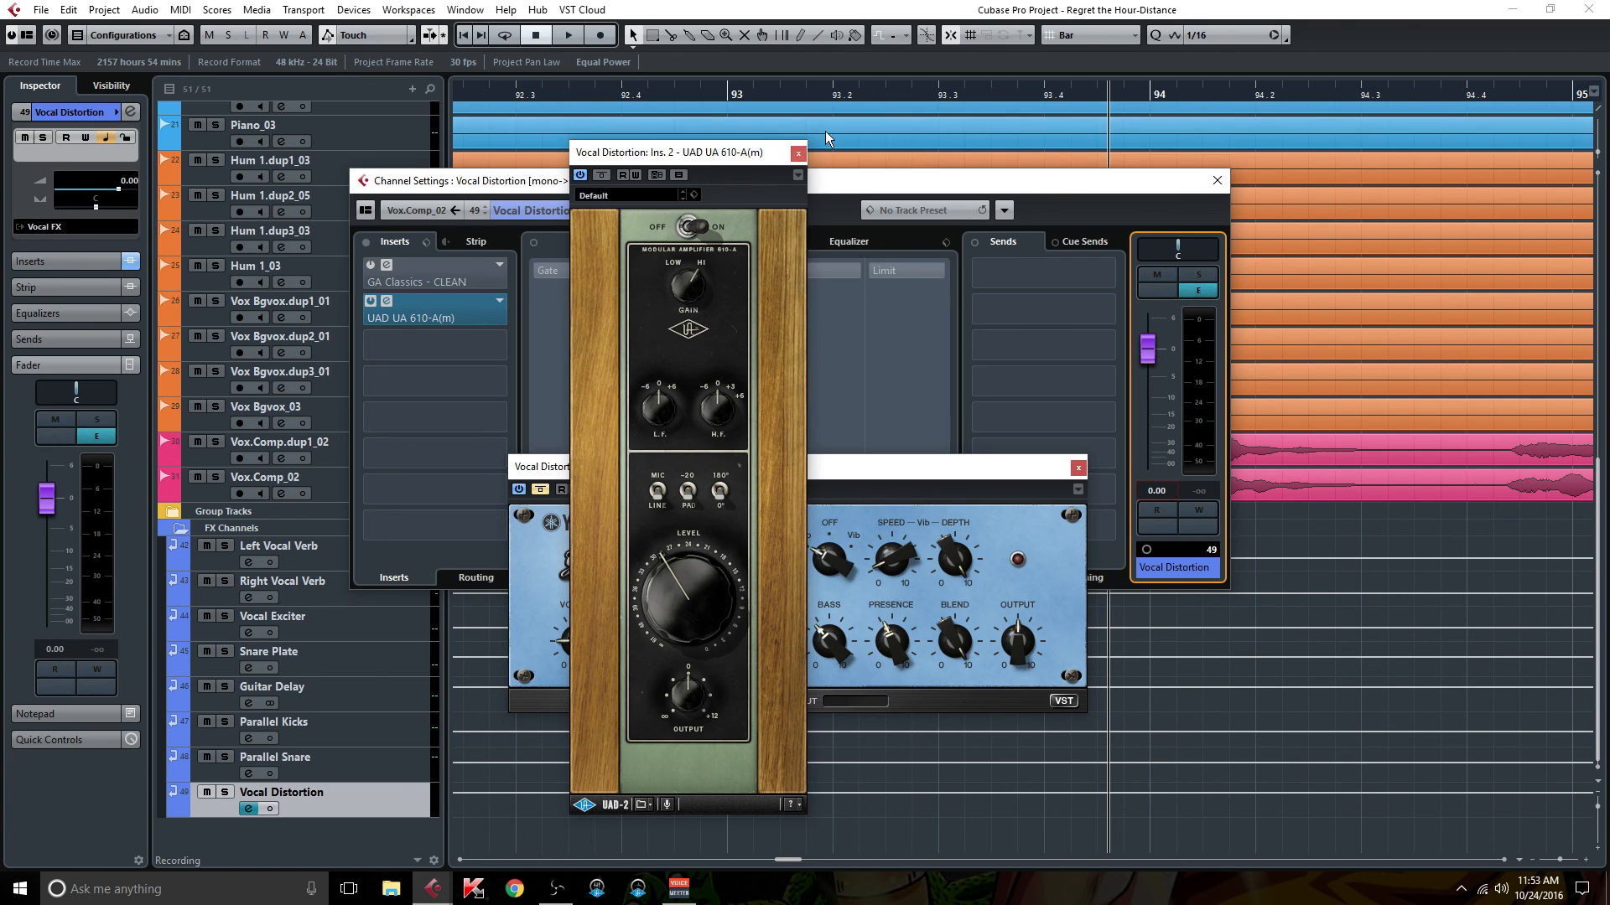
click(1217, 180)
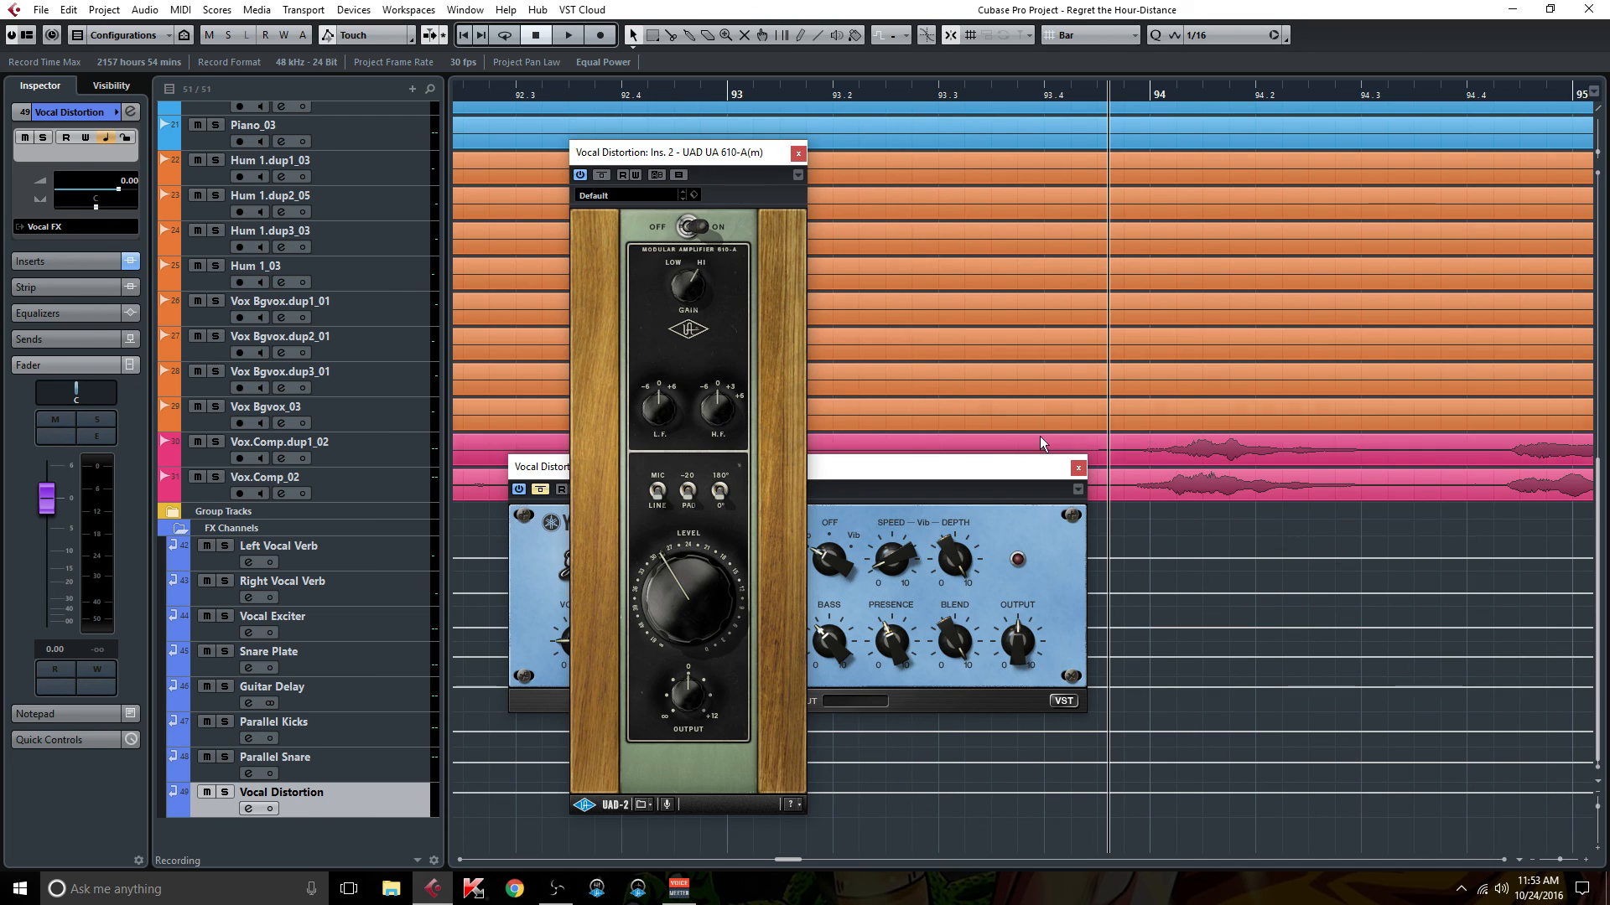
Play the song from bar 76 and turn up the UA 610-A Level to drive the vocal into distortion
drag(796, 868, 738, 860)
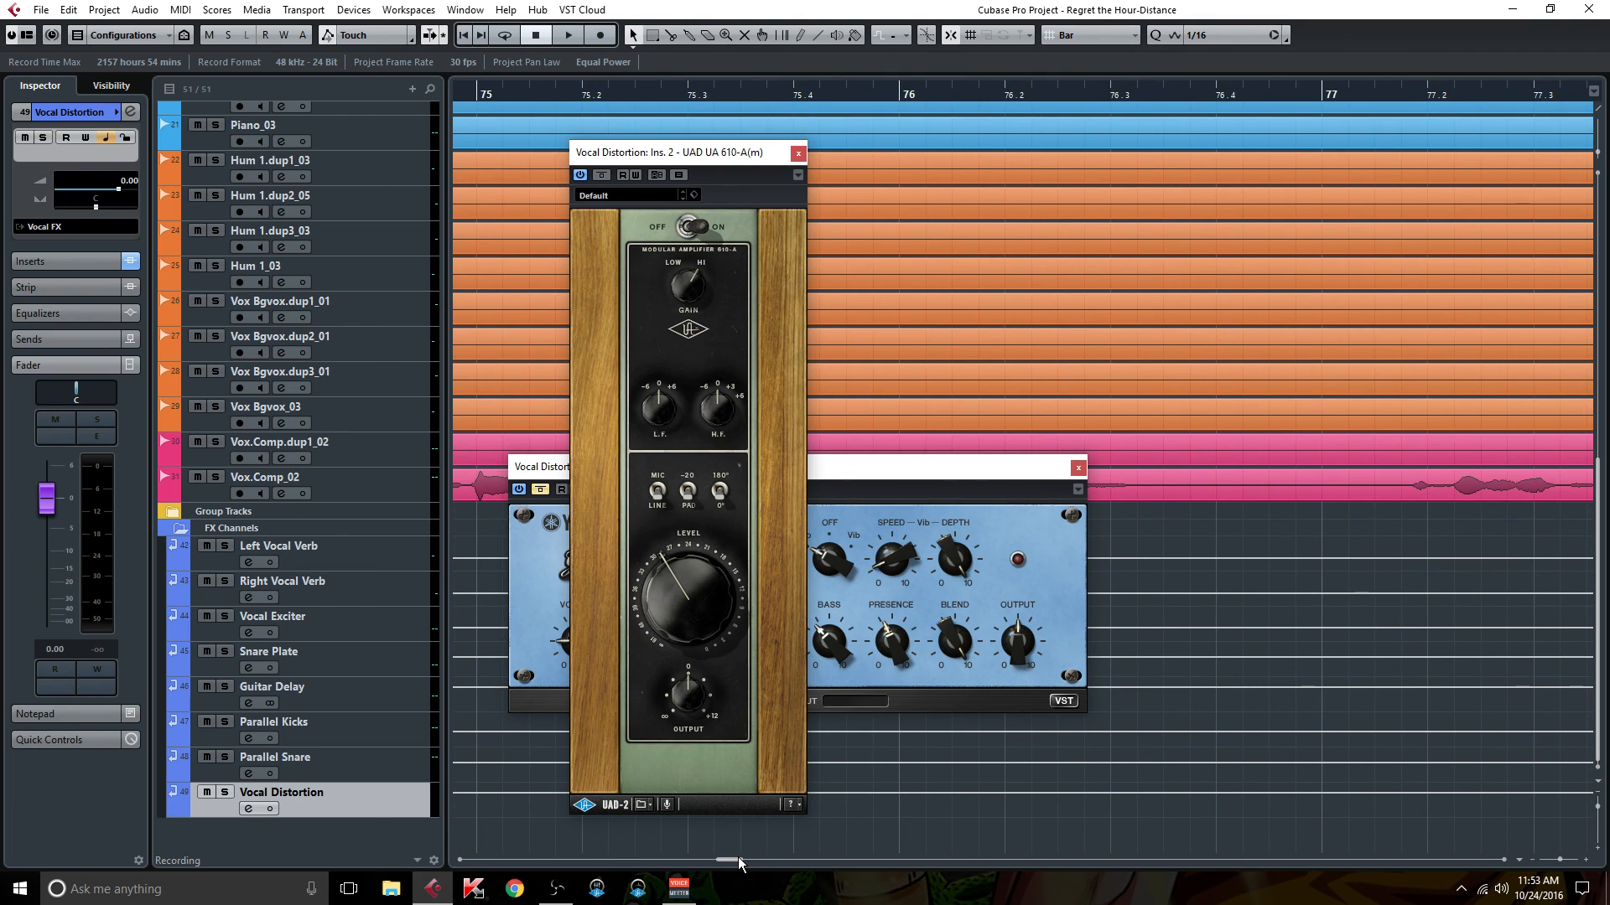
click(904, 95)
key(space)
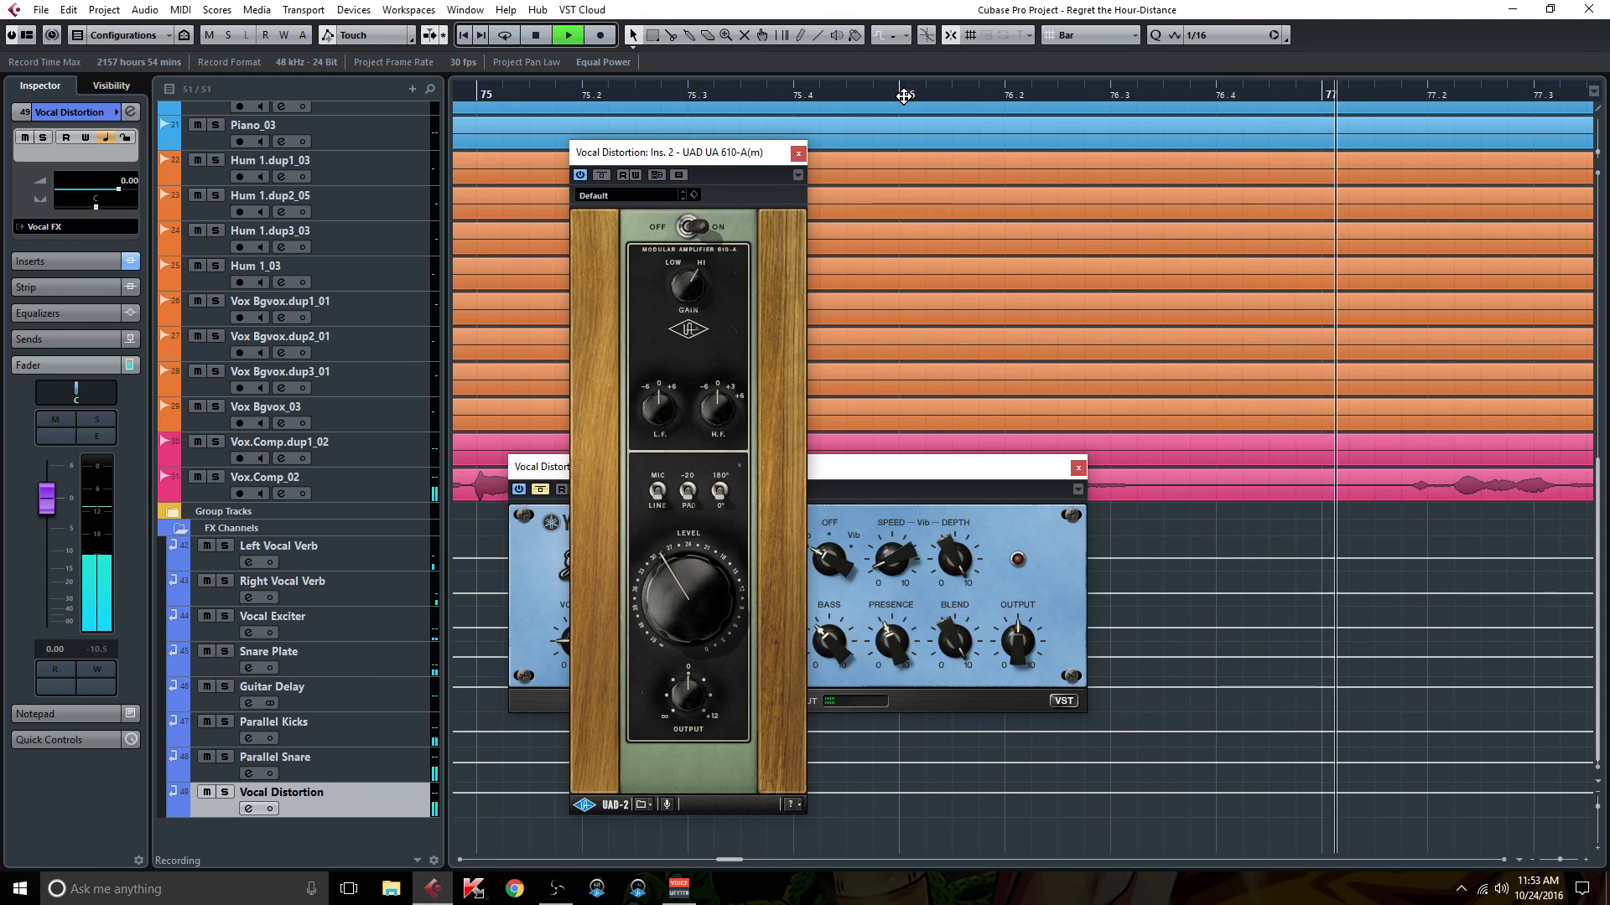
drag(659, 582, 726, 578)
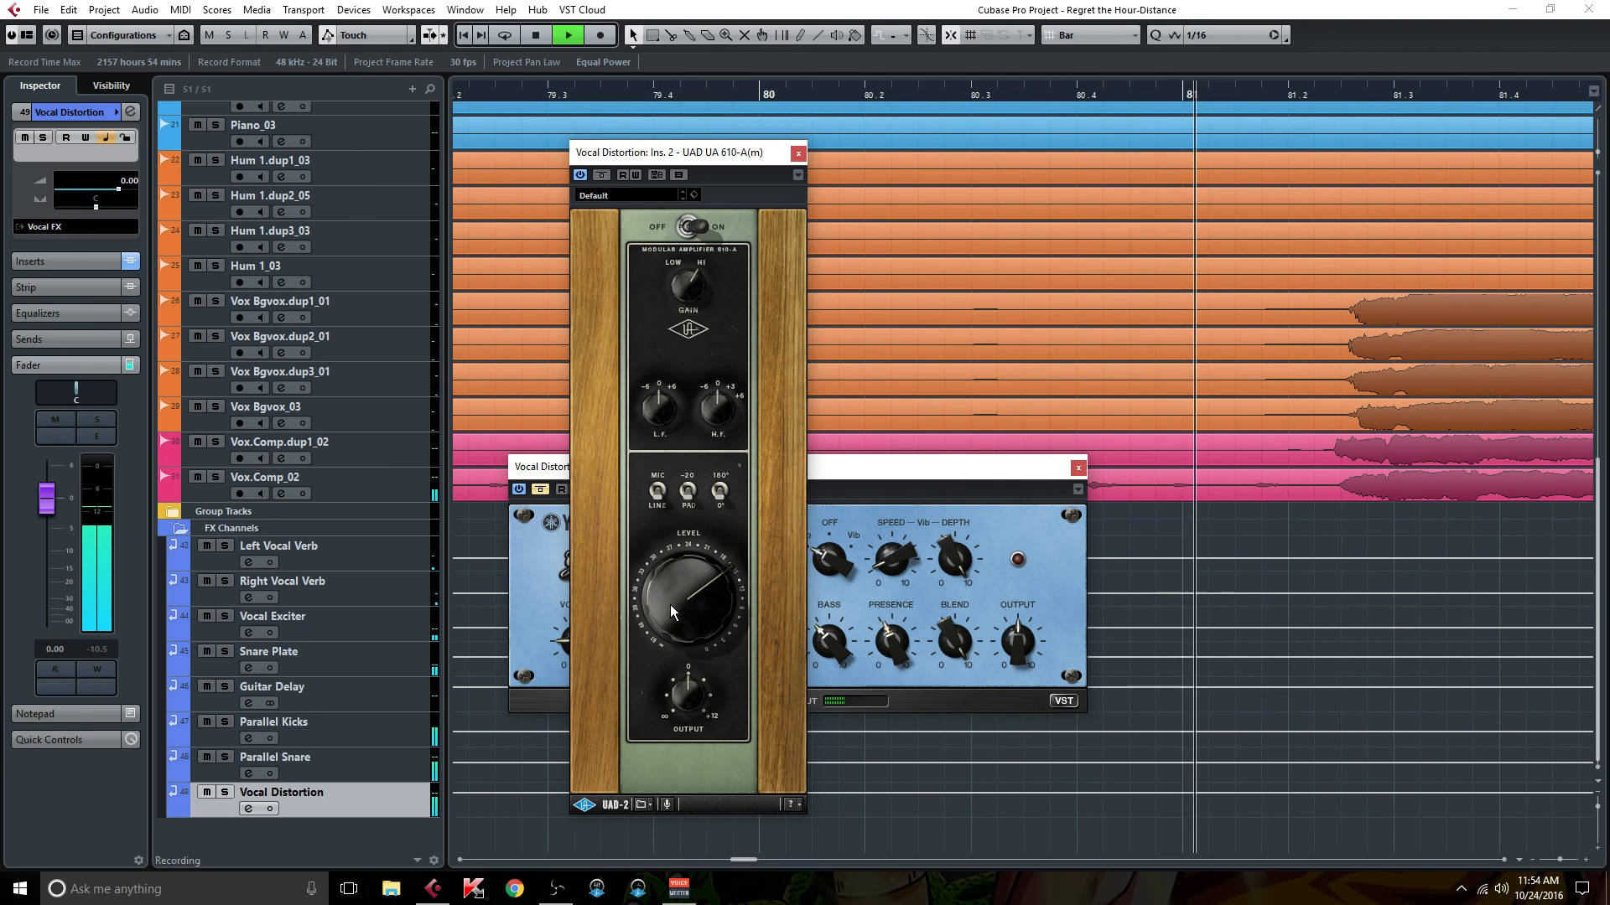
drag(671, 602, 724, 585)
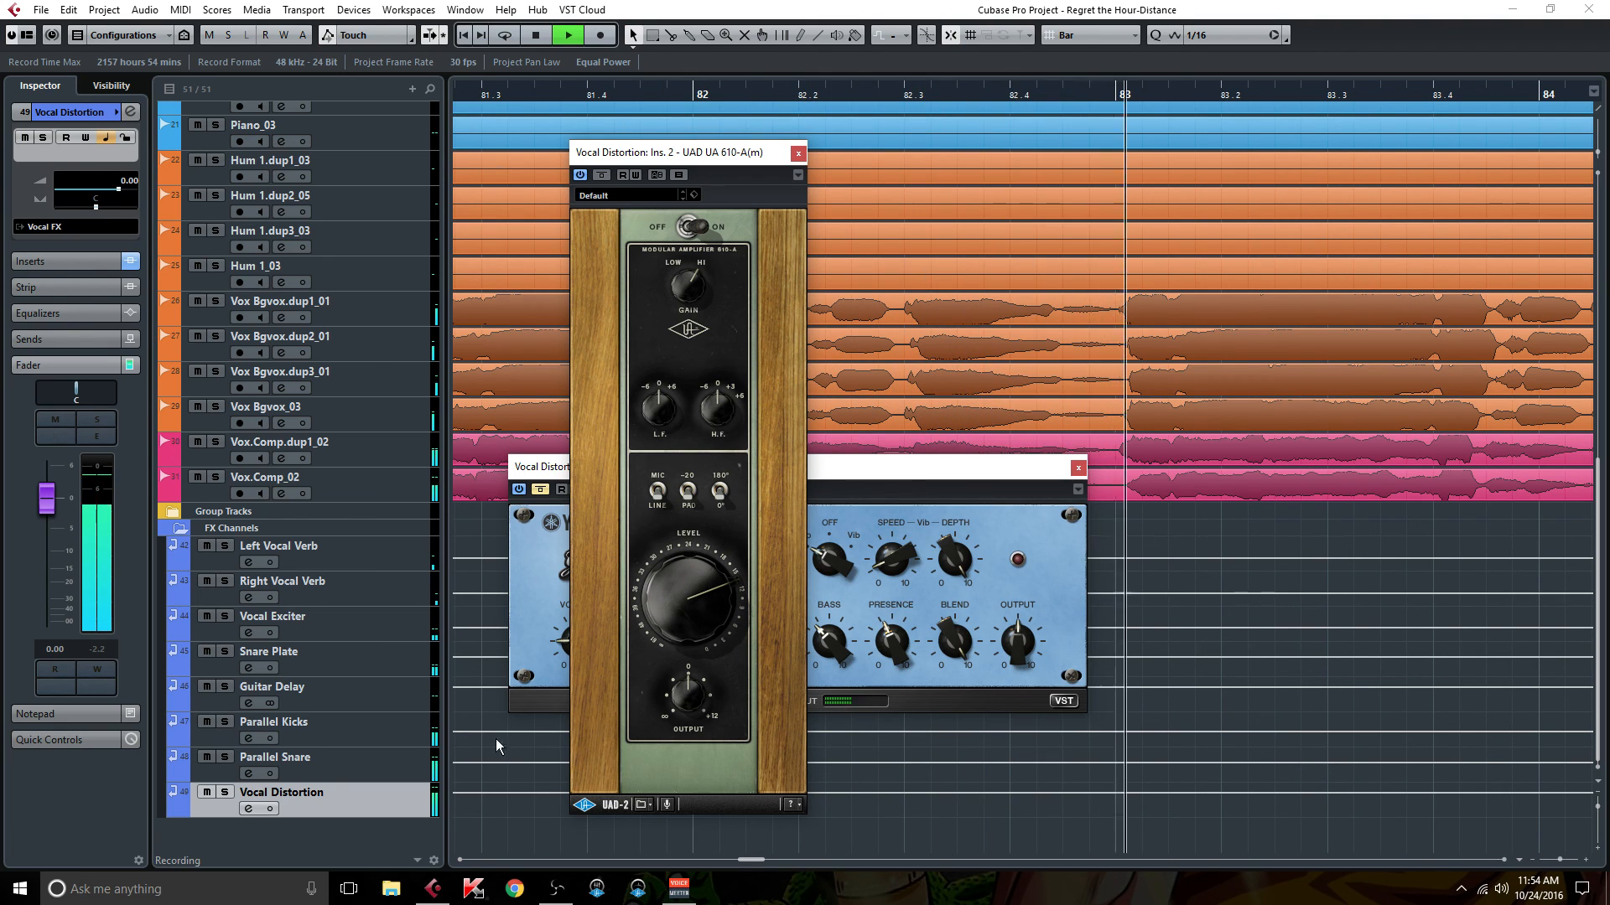
Lower the Vocal Distortion fader to -16 dB, compare the mix with it muted and unmuted, and reduce it to -18.3 dB
click(248, 808)
drag(1154, 353, 1153, 421)
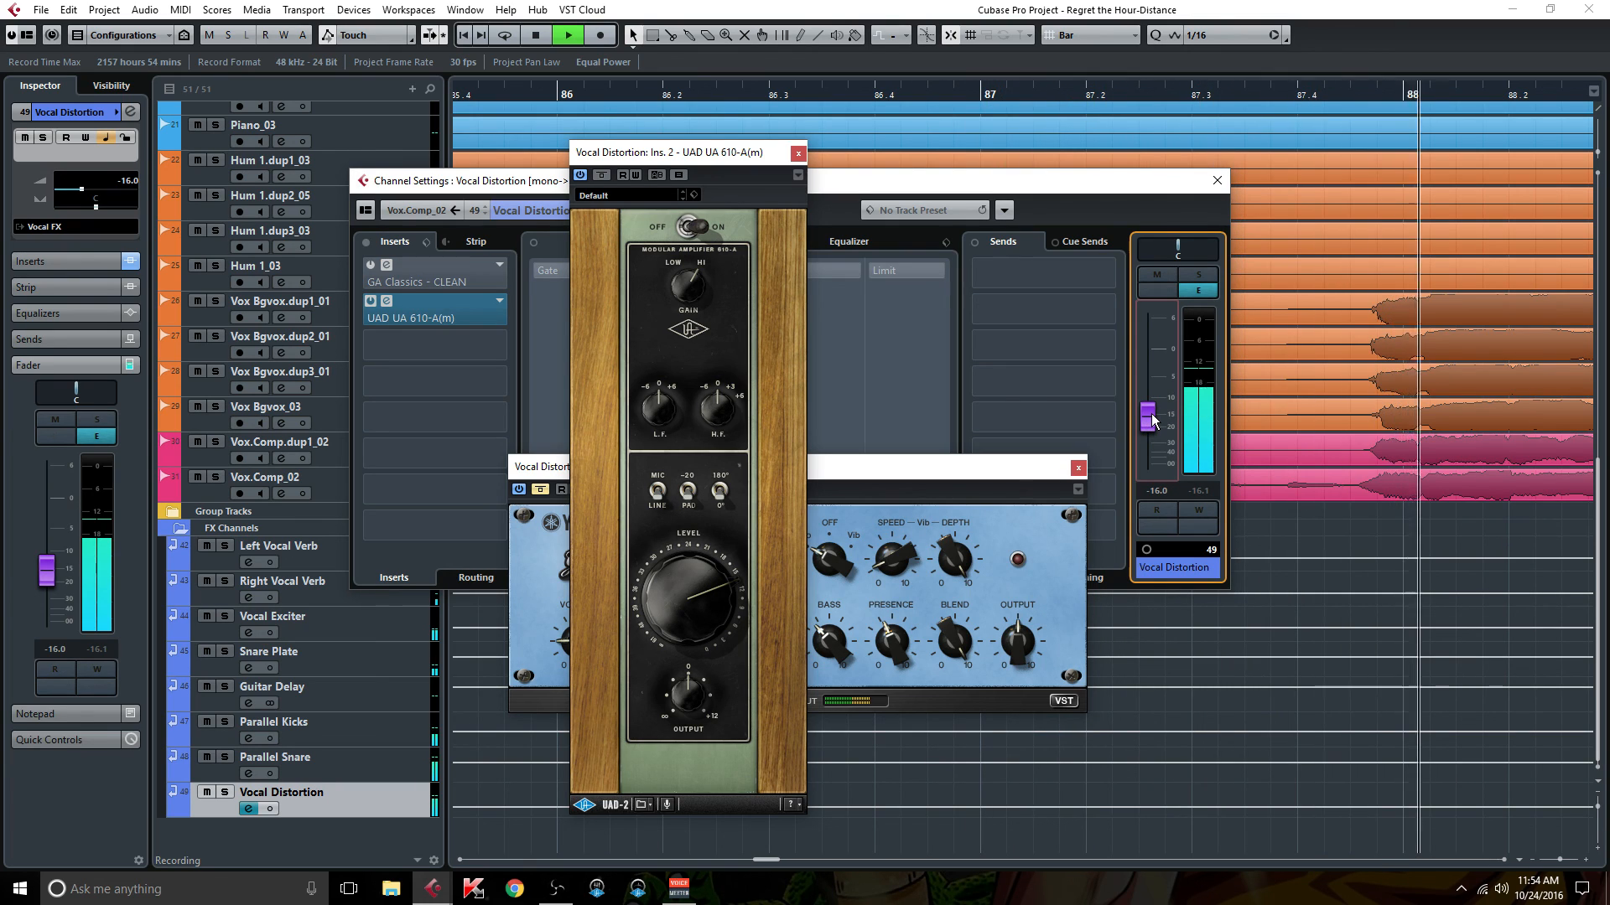
click(1157, 277)
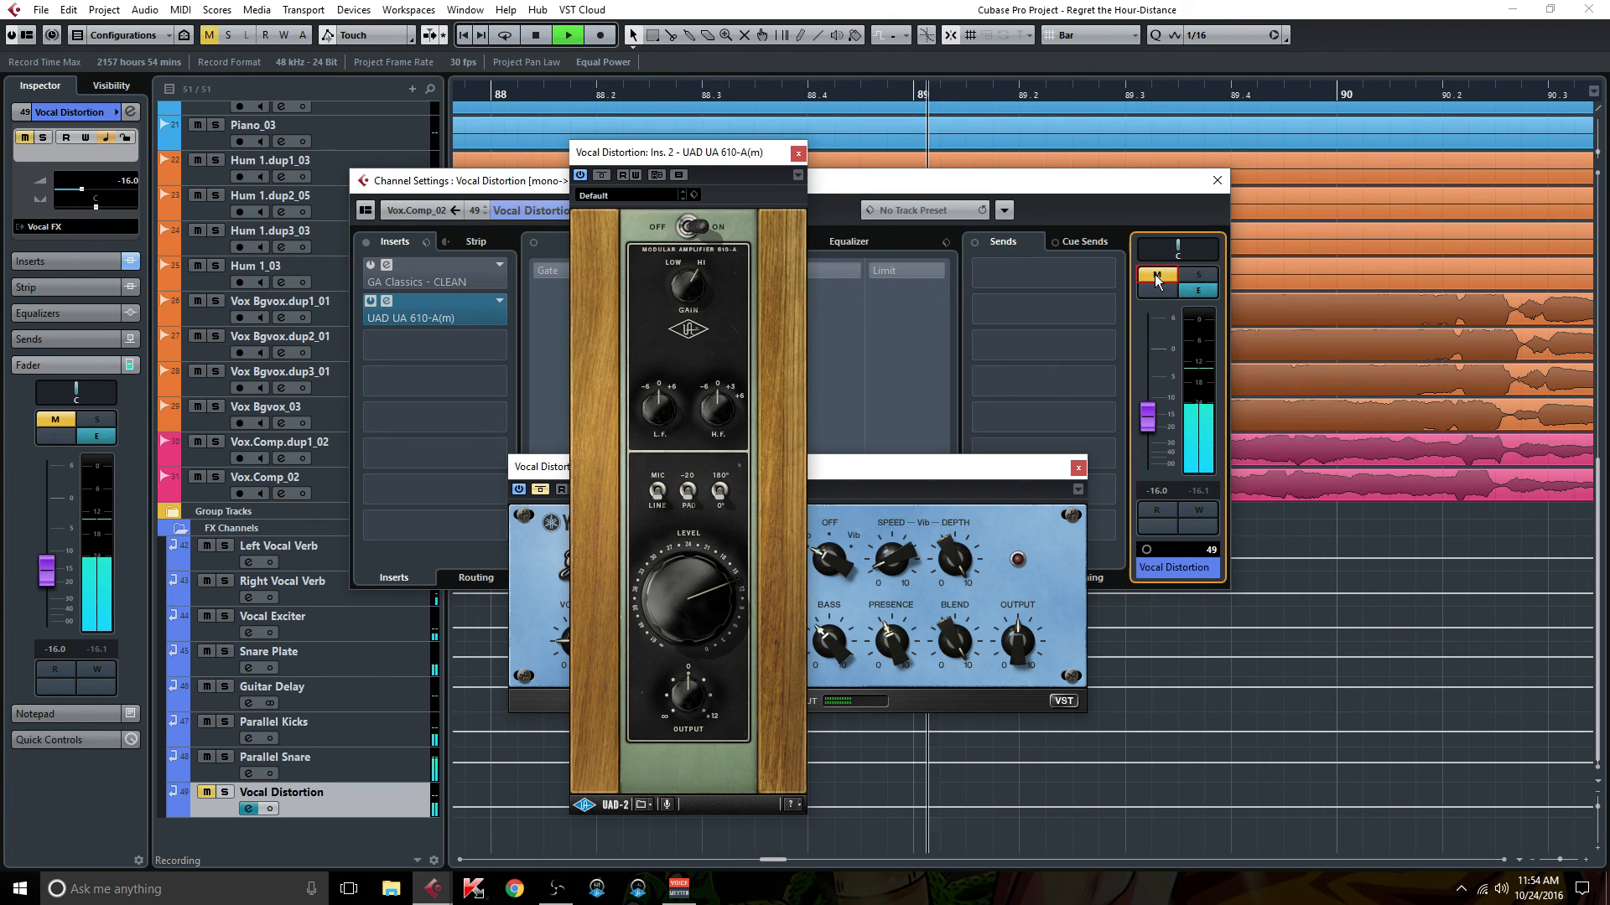
click(1156, 277)
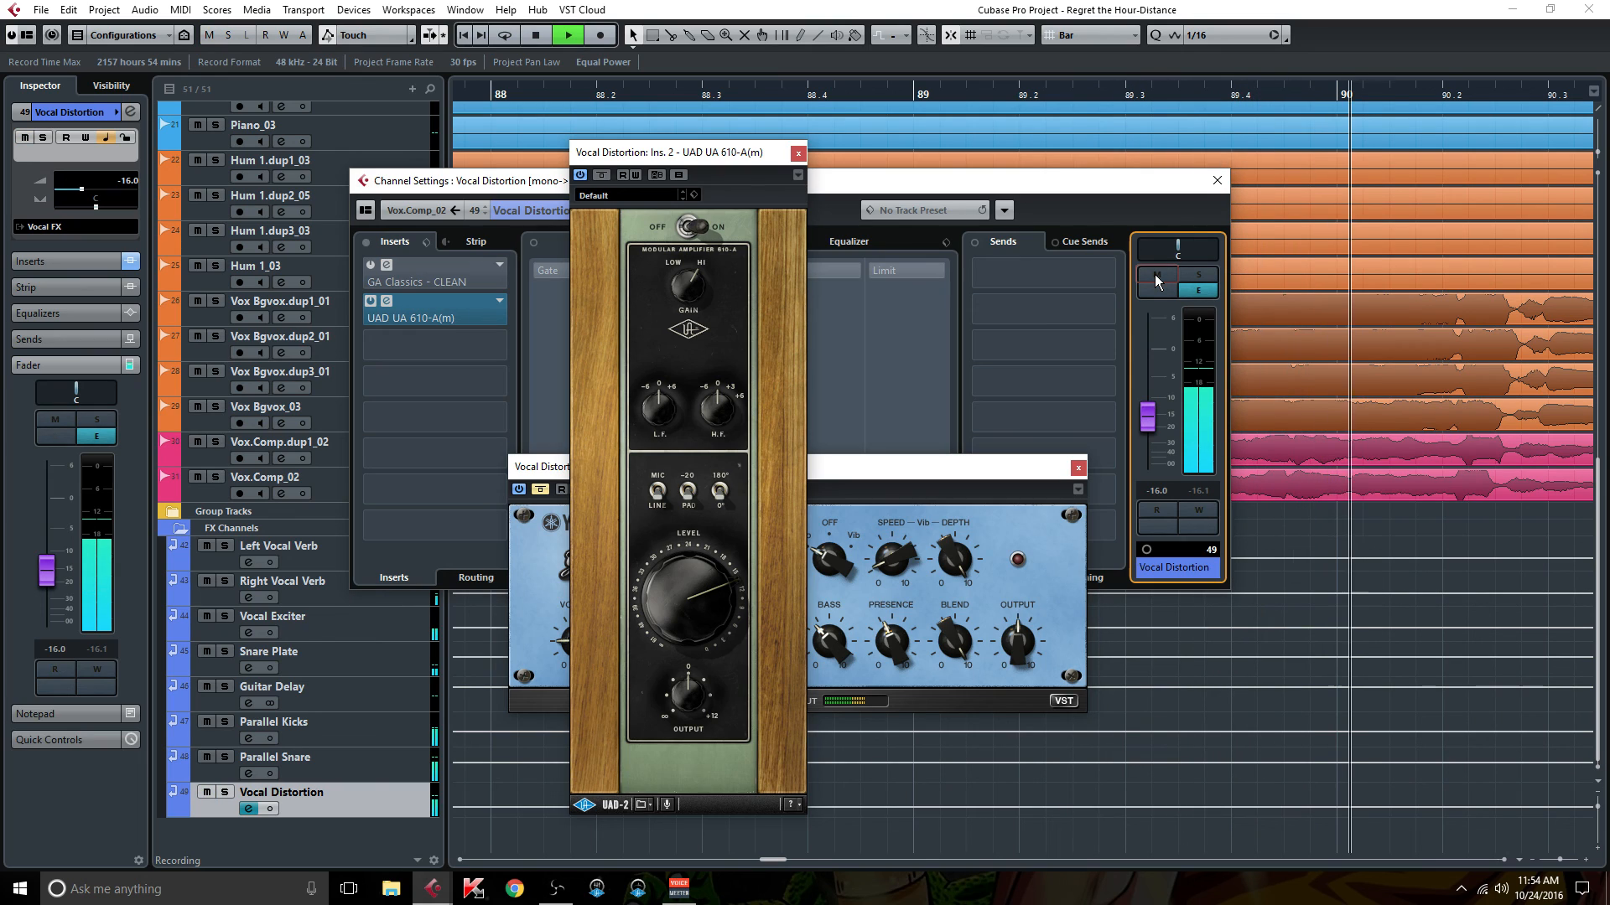
drag(1149, 407, 1154, 419)
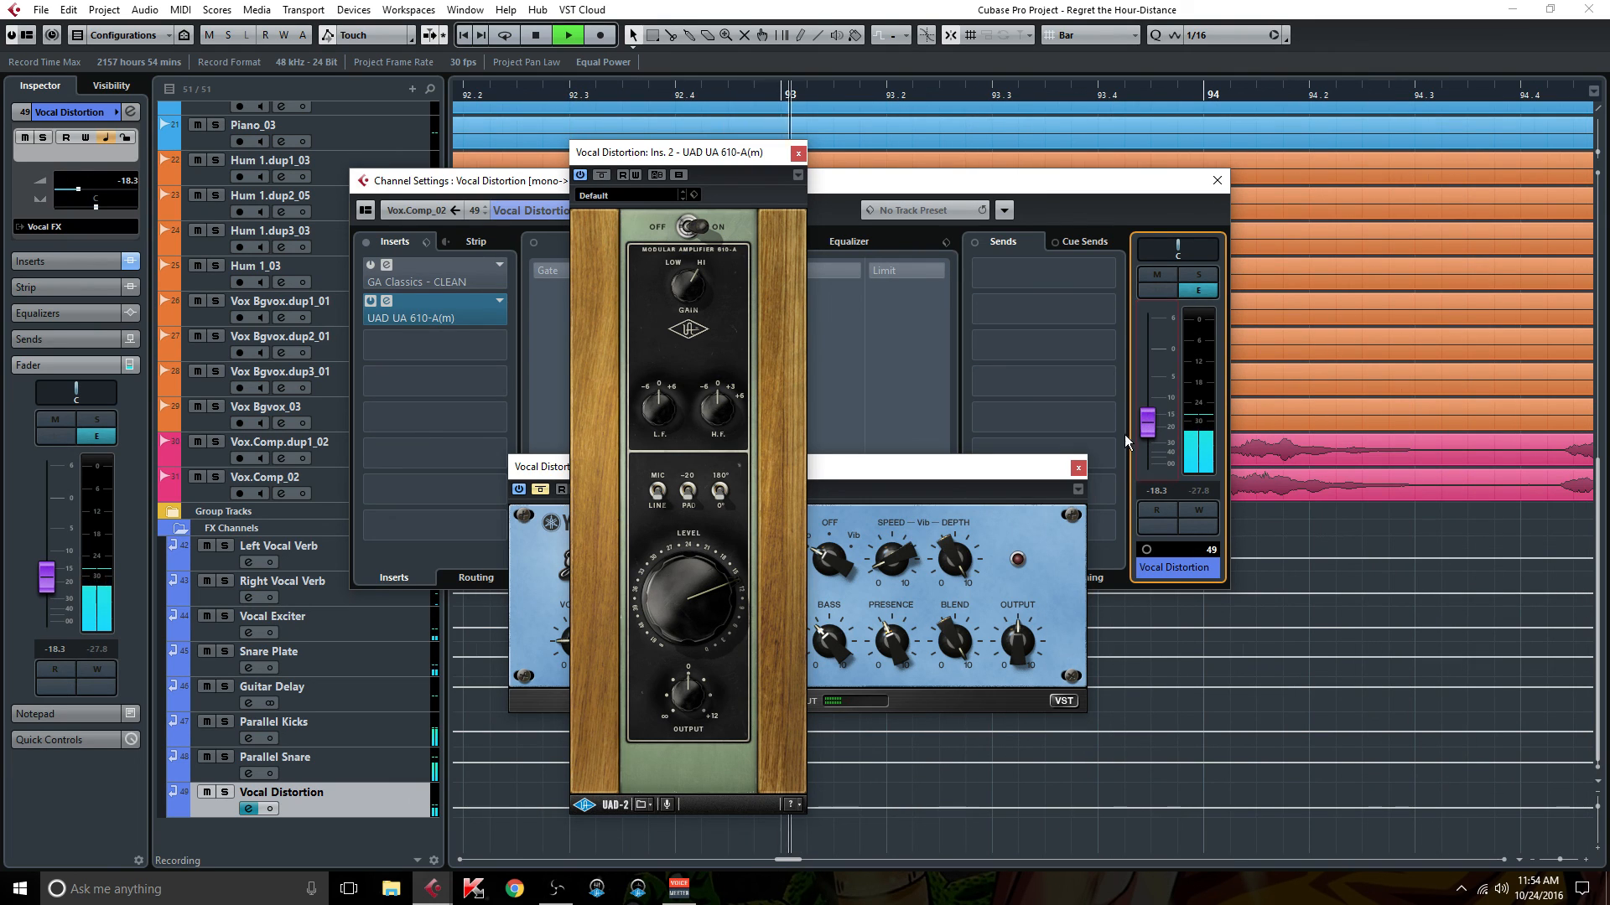
Close the bypassed amp's window, compare Vocal Distortion muted and unmuted again, and lower its fader to -22.7 dB
click(1078, 469)
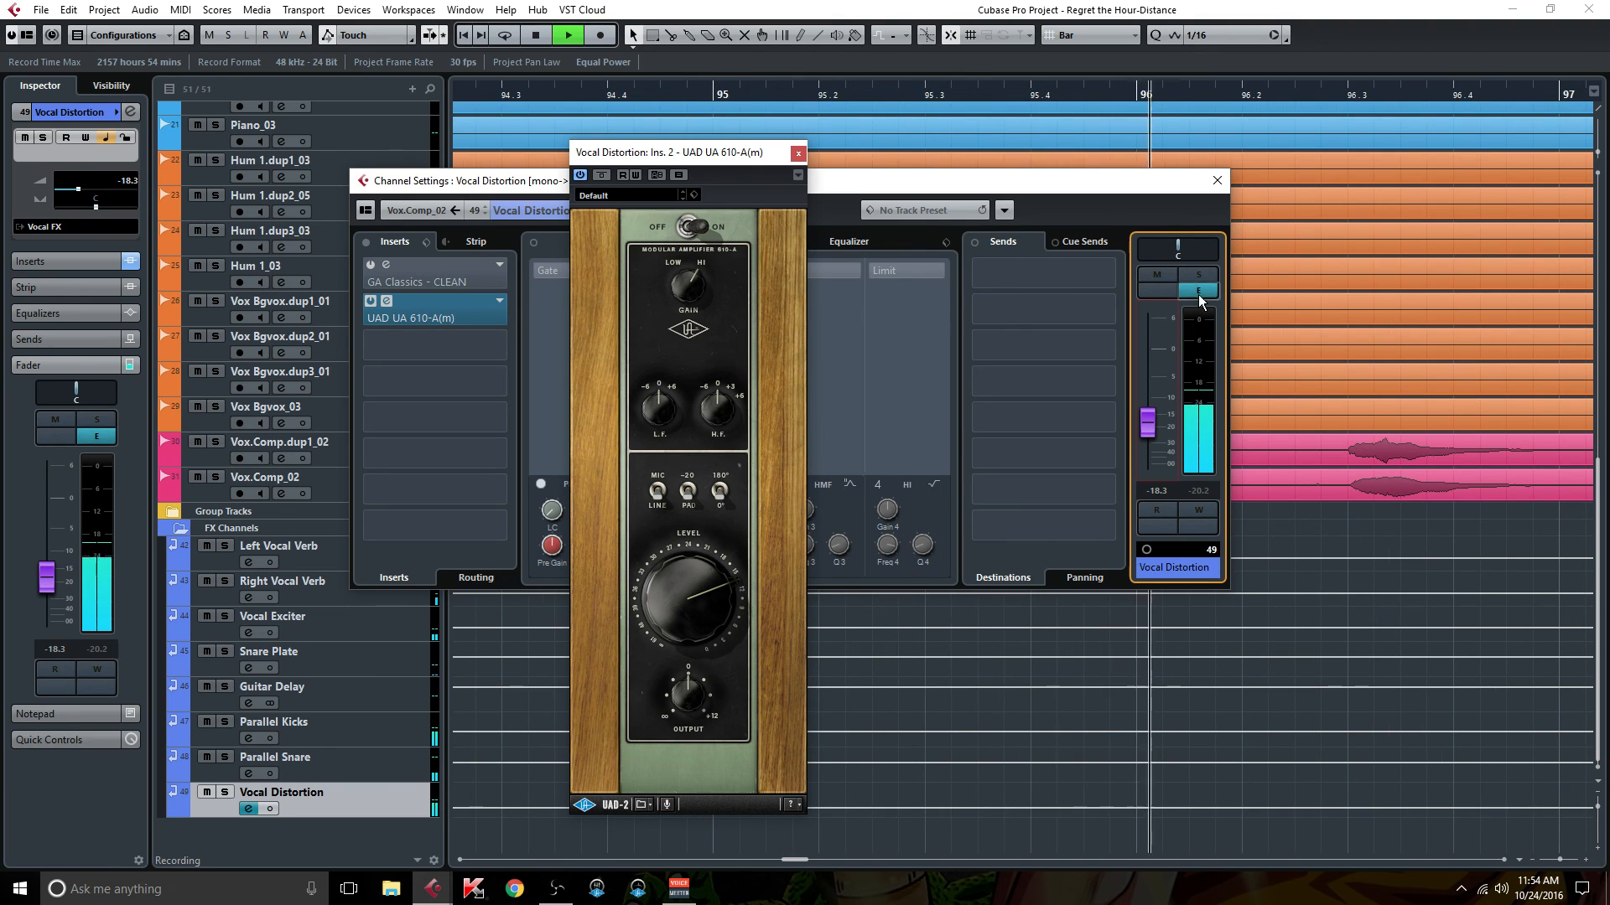
click(1154, 272)
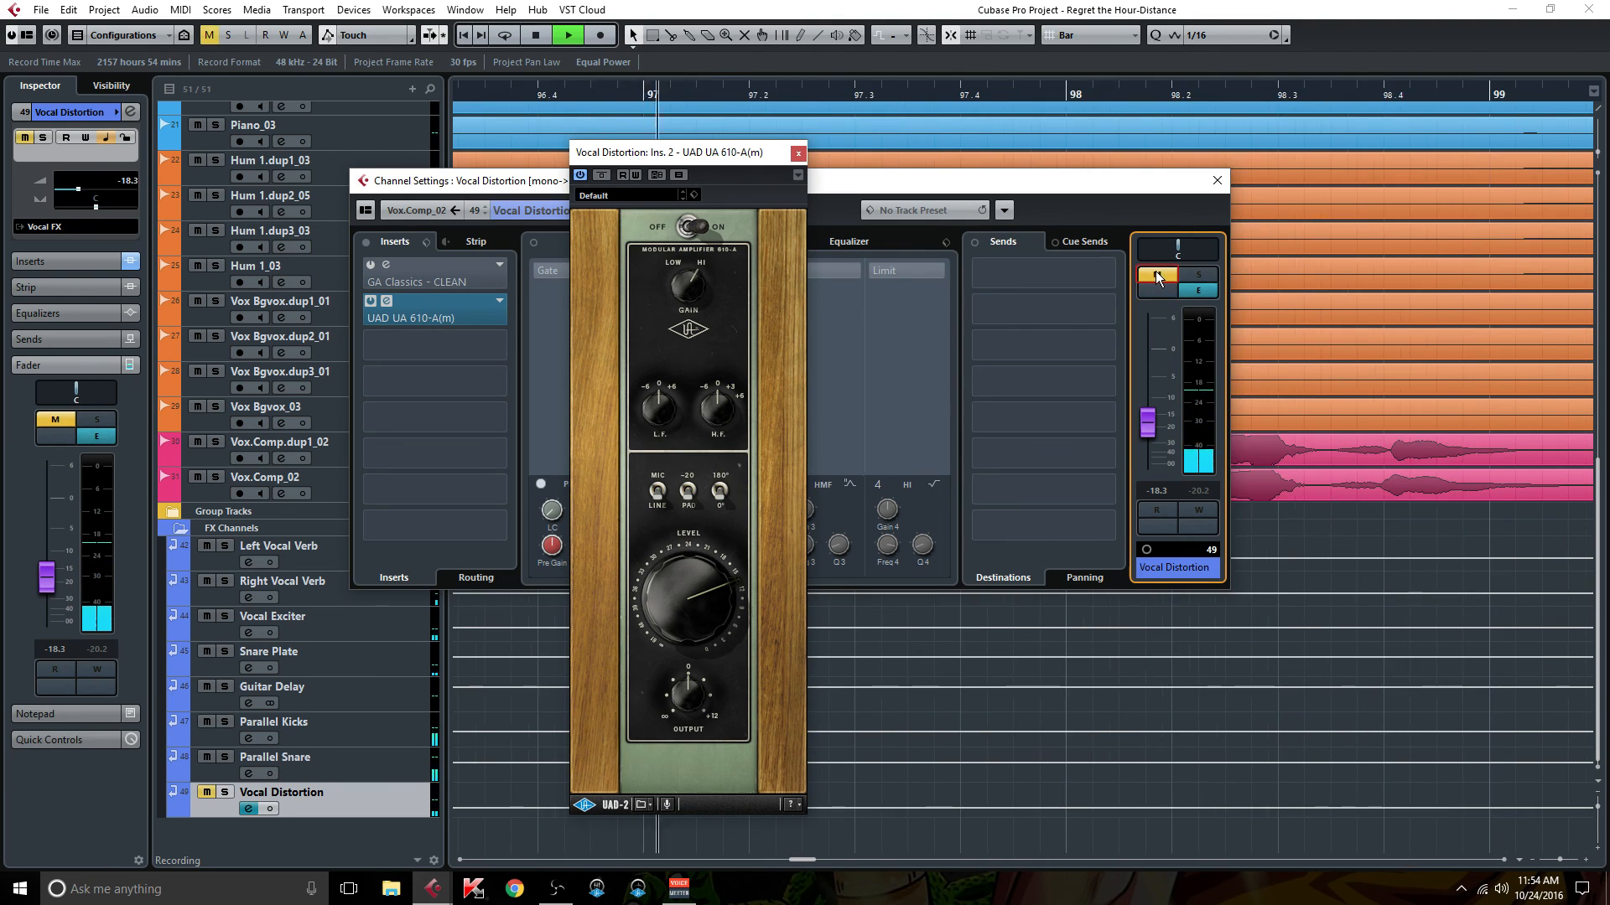
click(1154, 272)
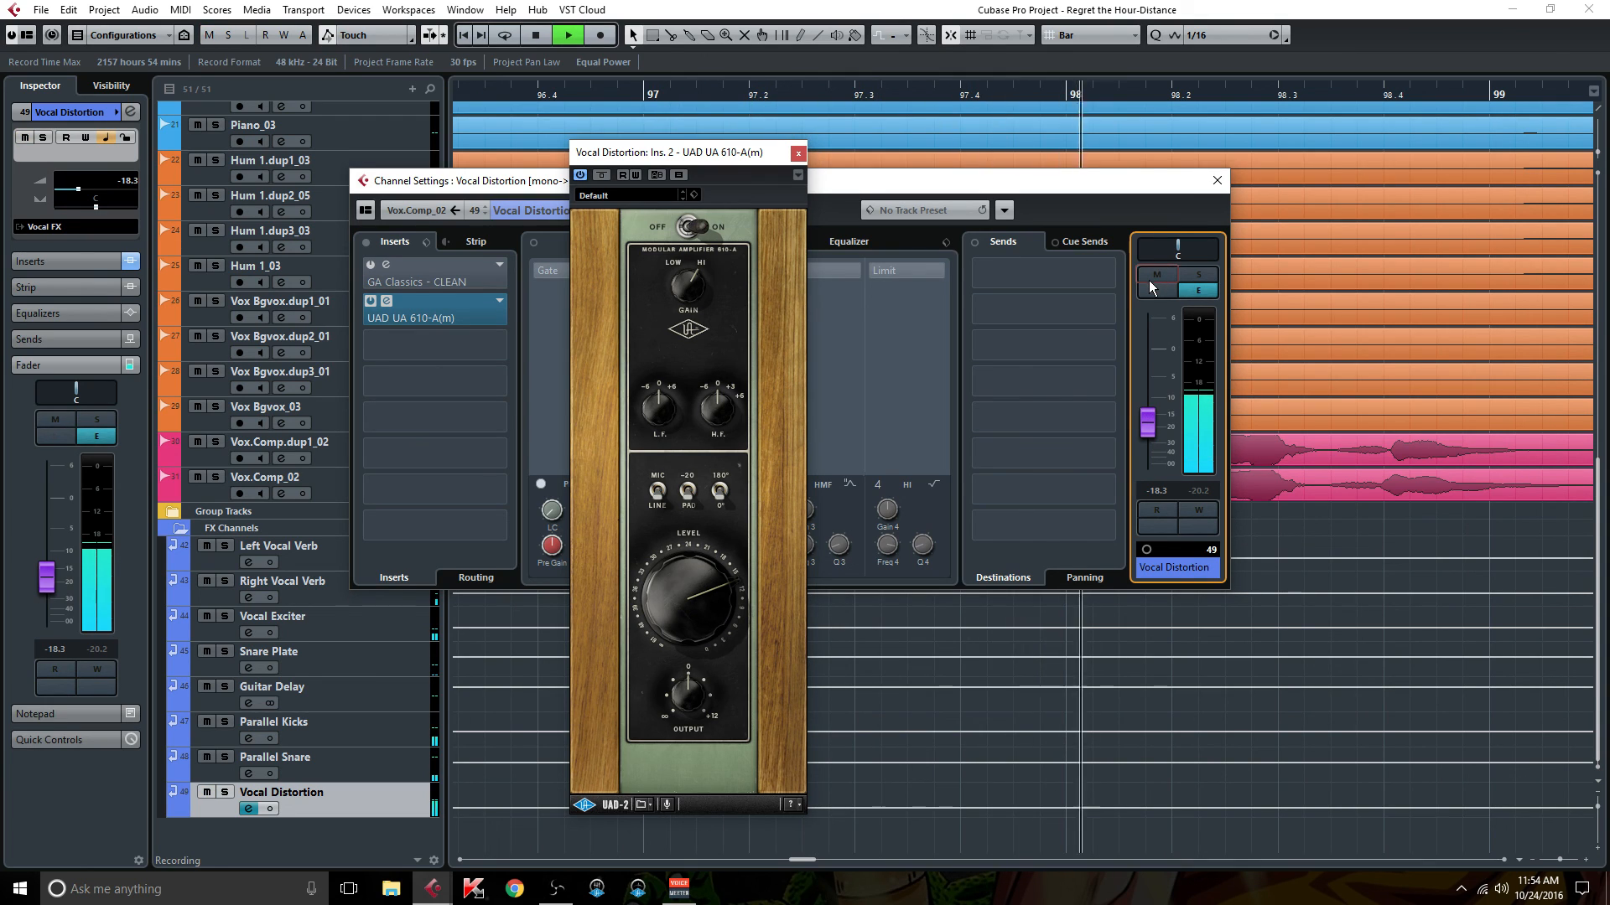
drag(1147, 422, 1155, 435)
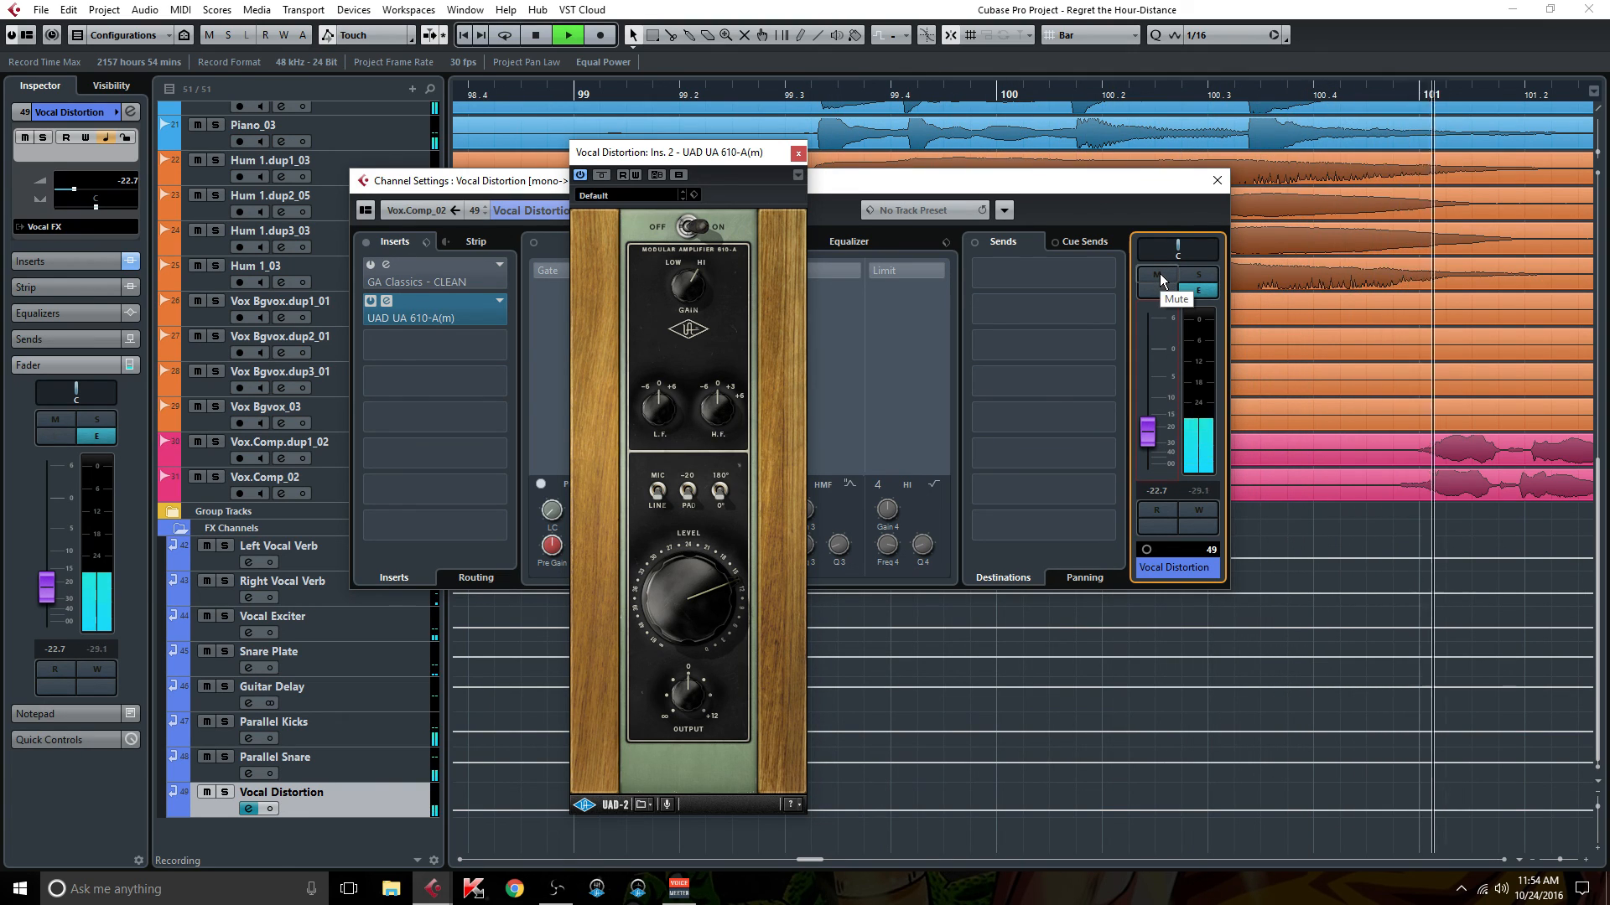
Lower the Vocal Distortion fader to -24.6 dB and further to -25.7 dB, and close its channel settings and preamp windows
drag(1149, 428, 1150, 432)
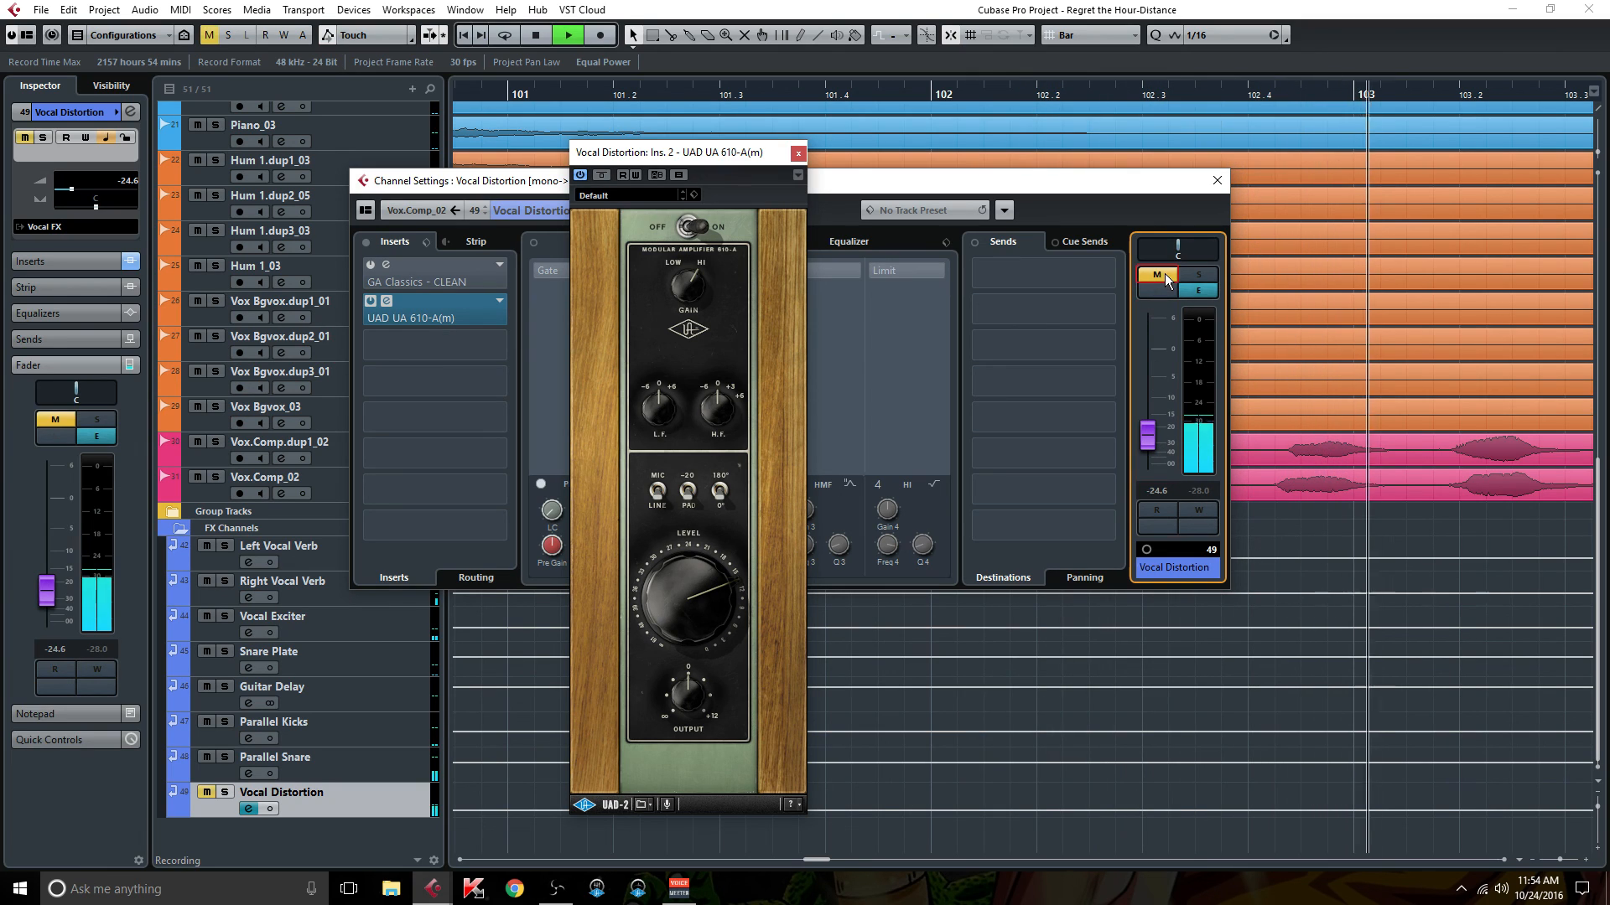
drag(1148, 433, 1148, 437)
click(1215, 181)
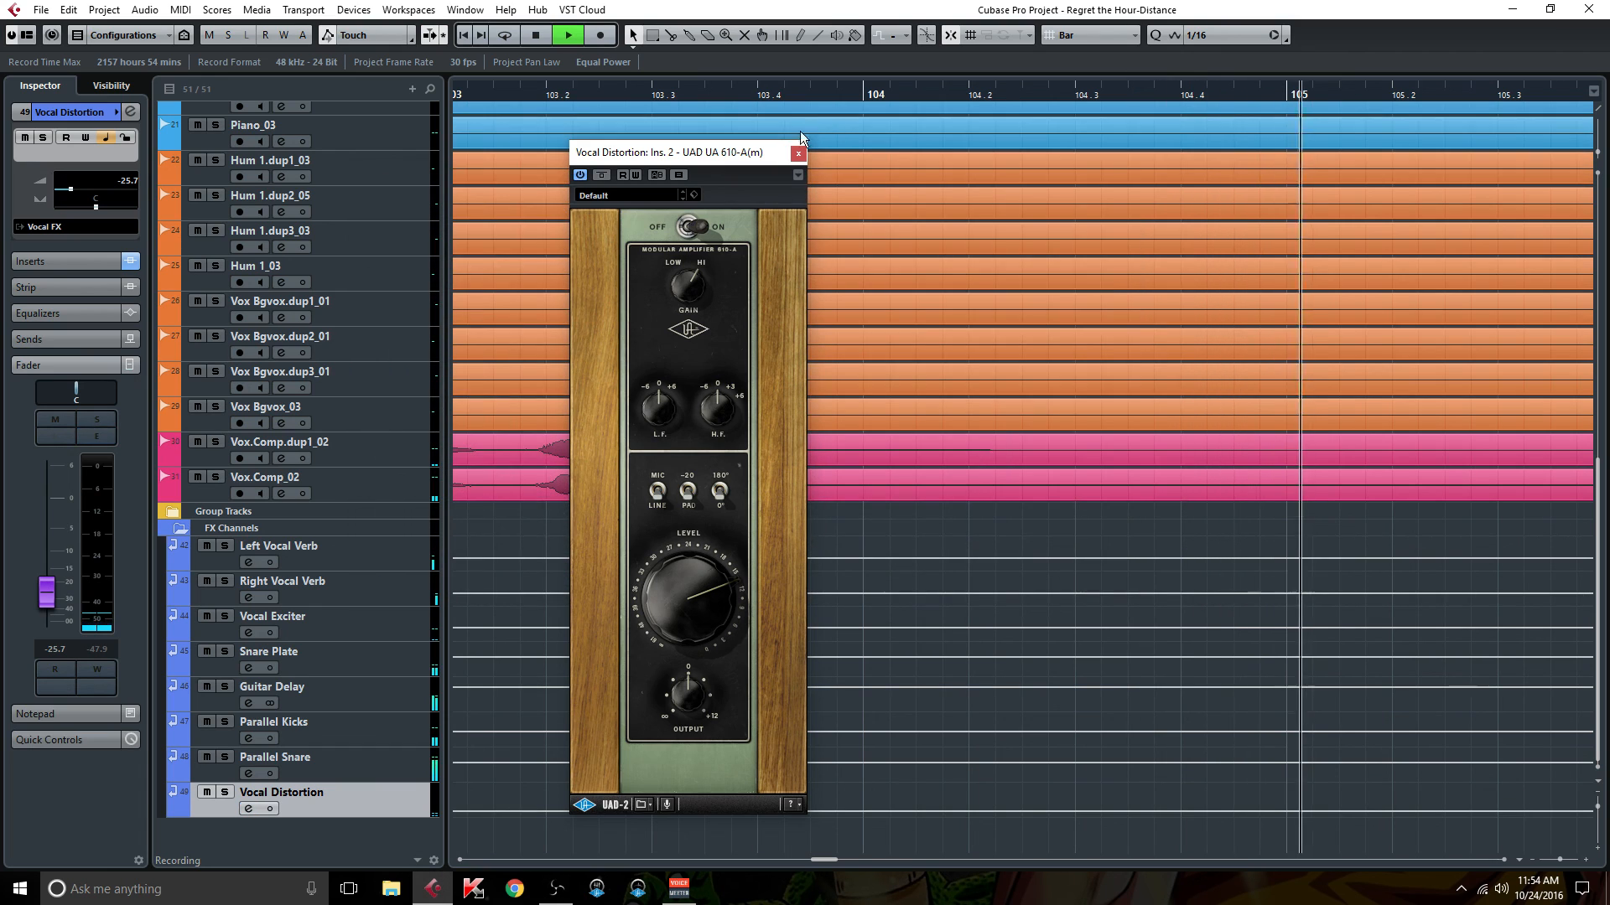
click(799, 153)
Play the song from bar 117 and compare the mix with the Vocal Distortion channel muted and unmuted
drag(837, 859, 874, 845)
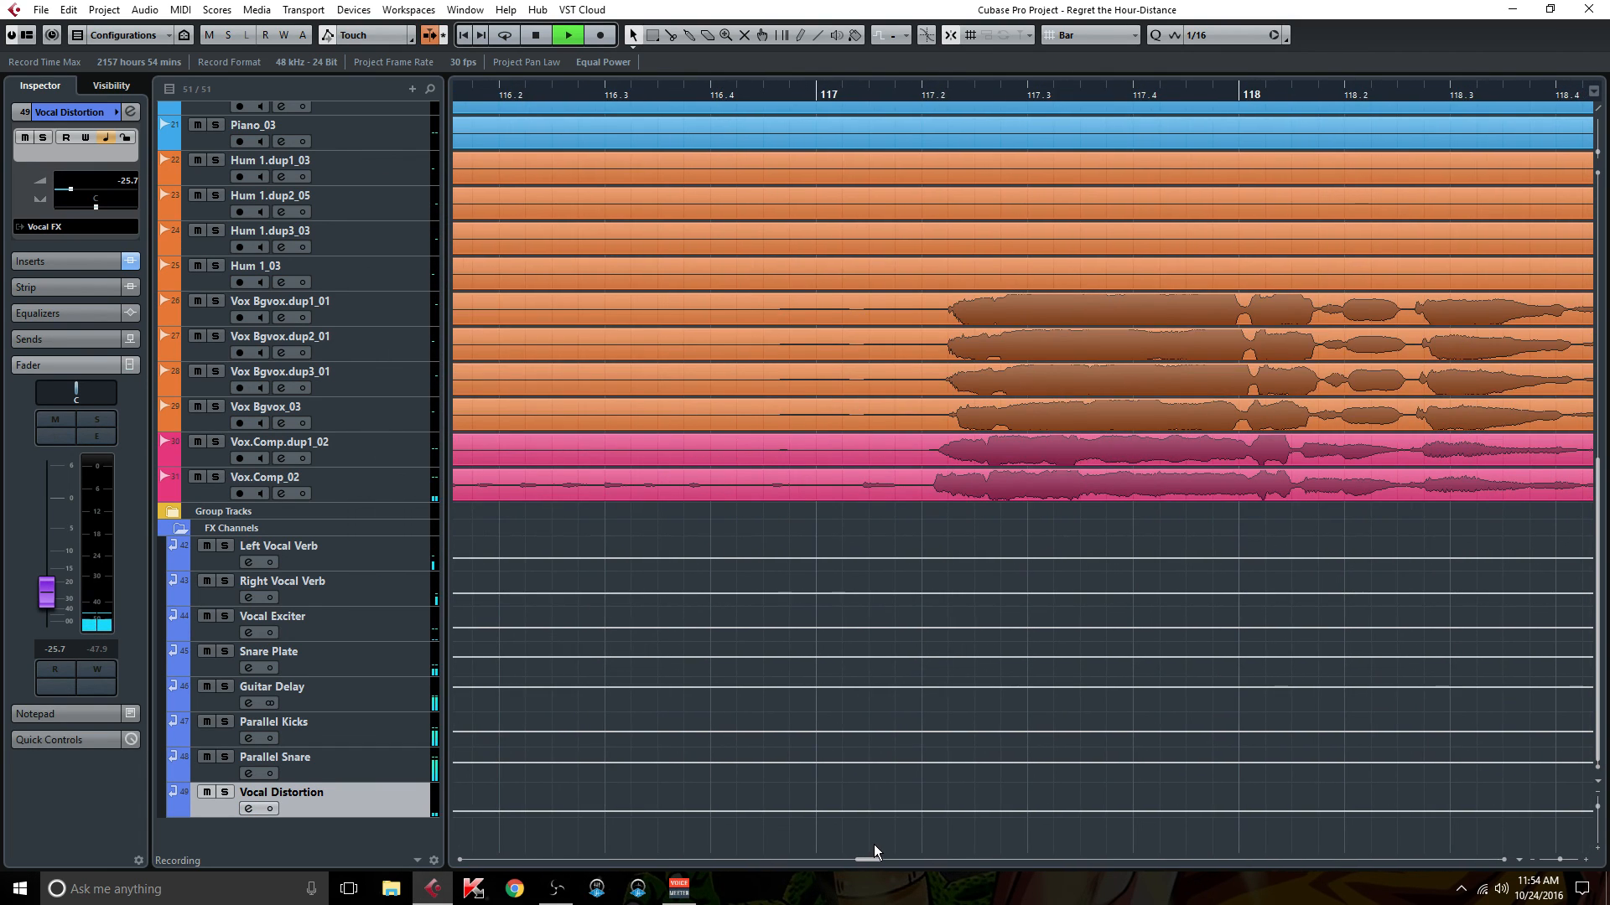
click(807, 94)
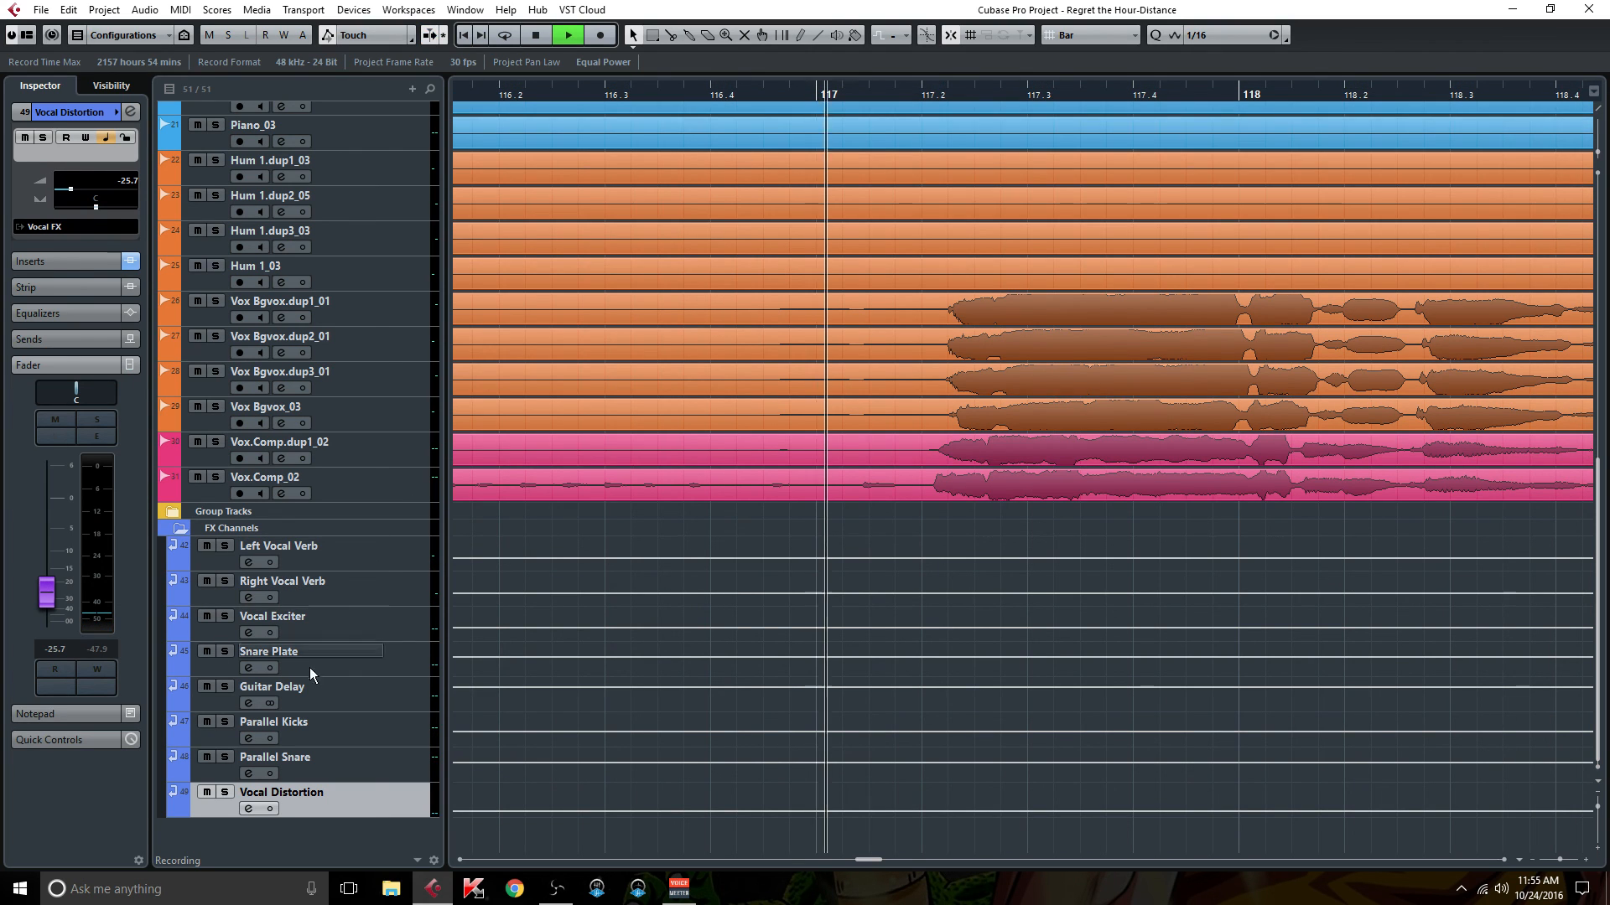
click(249, 806)
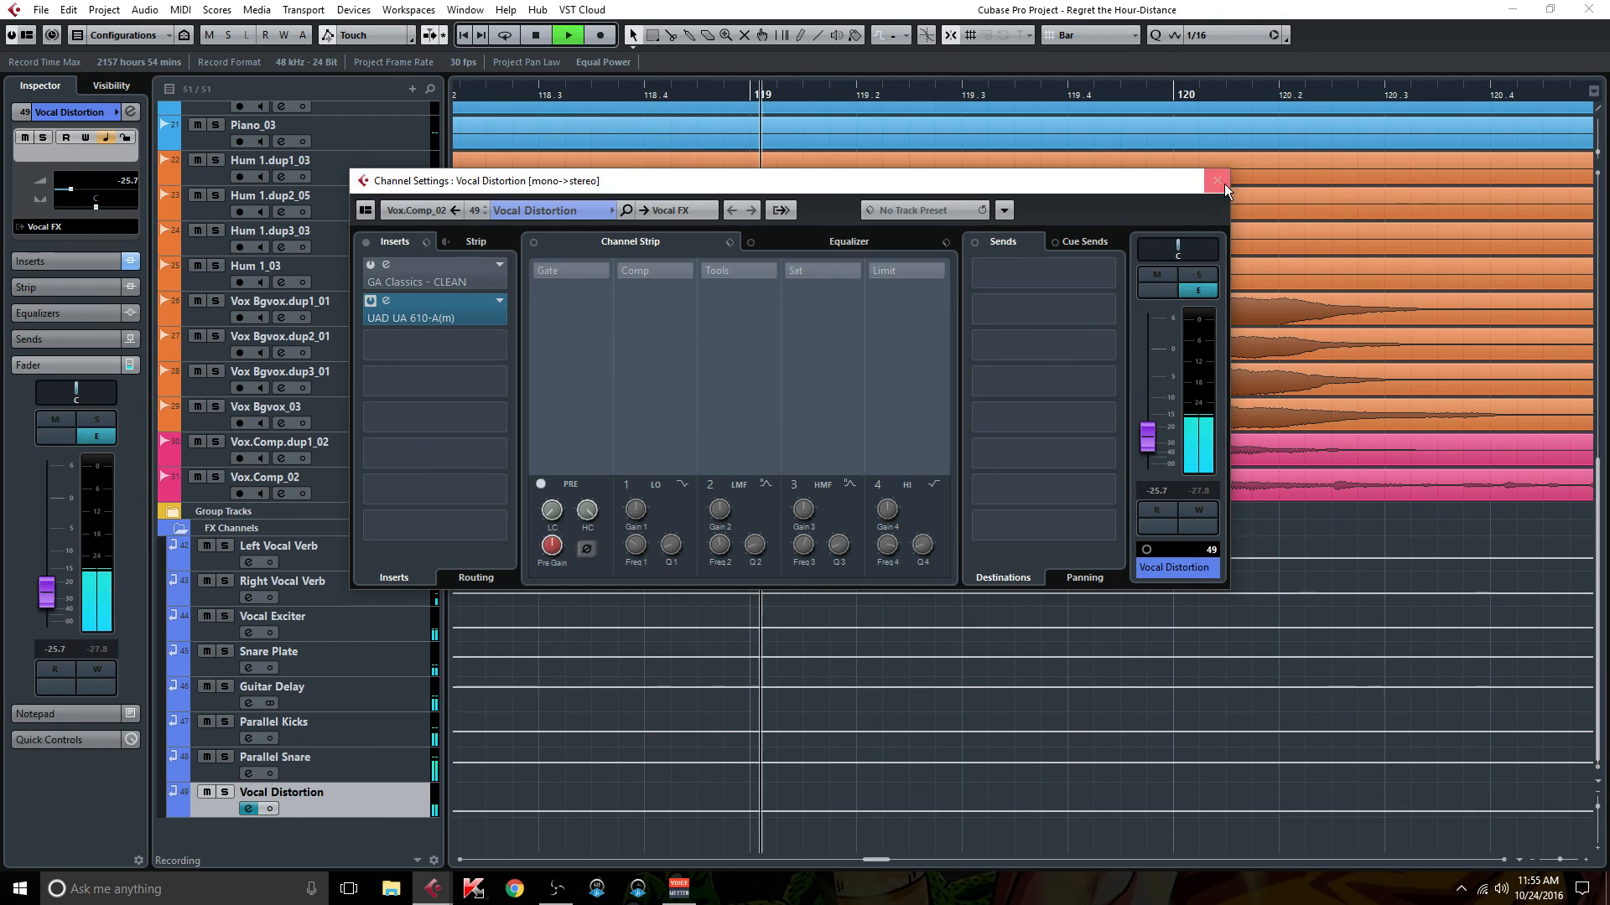
click(1155, 276)
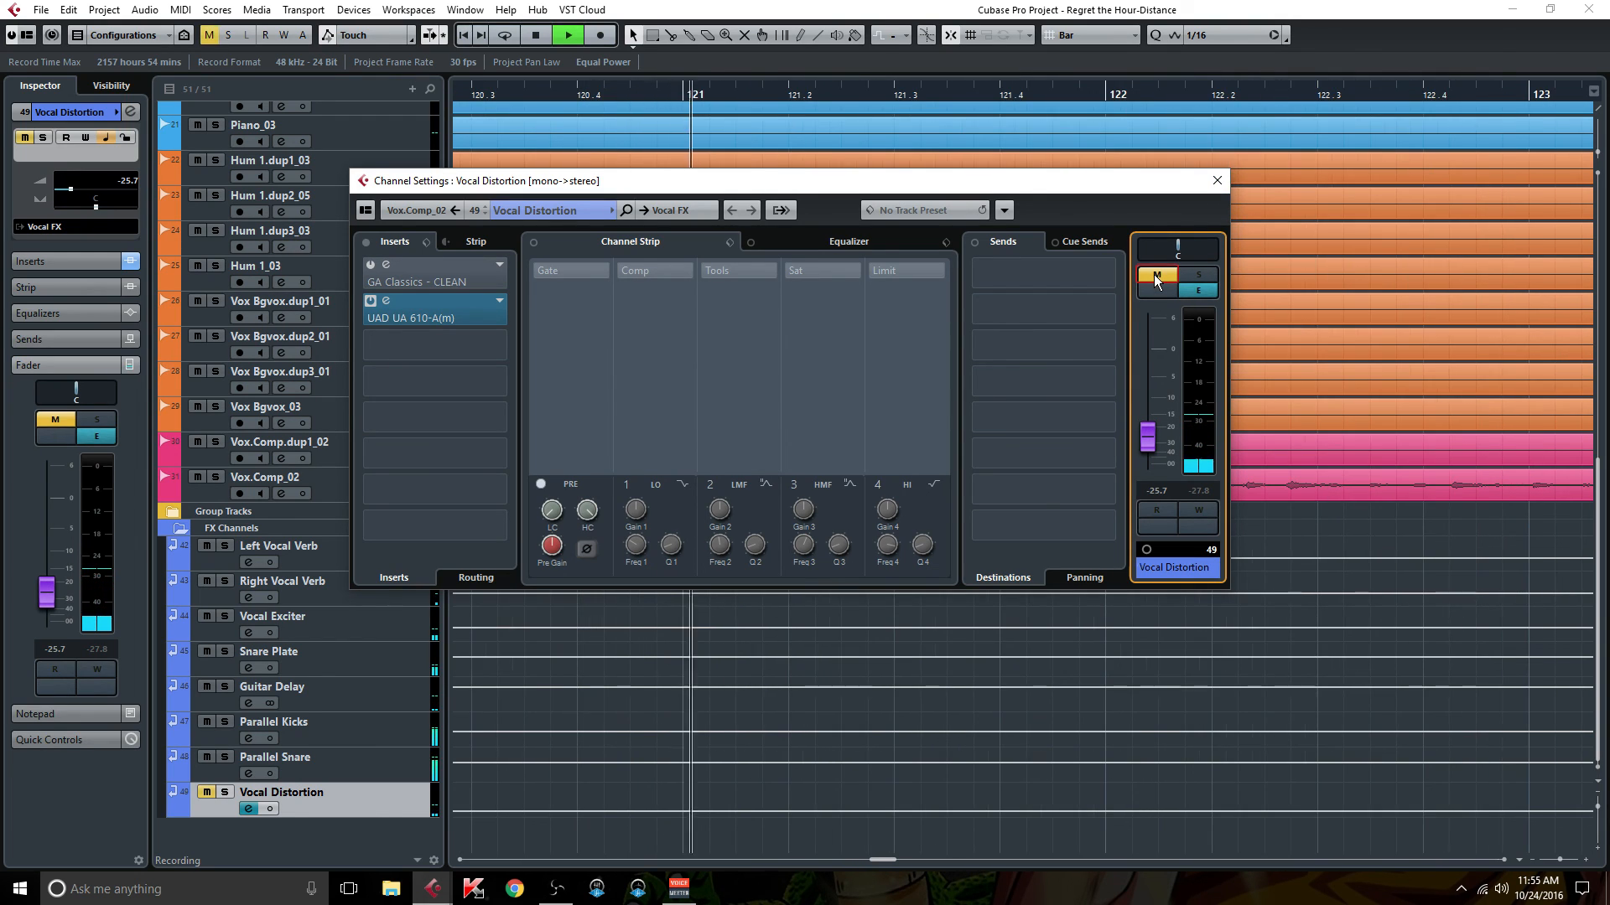
drag(1051, 172, 767, 197)
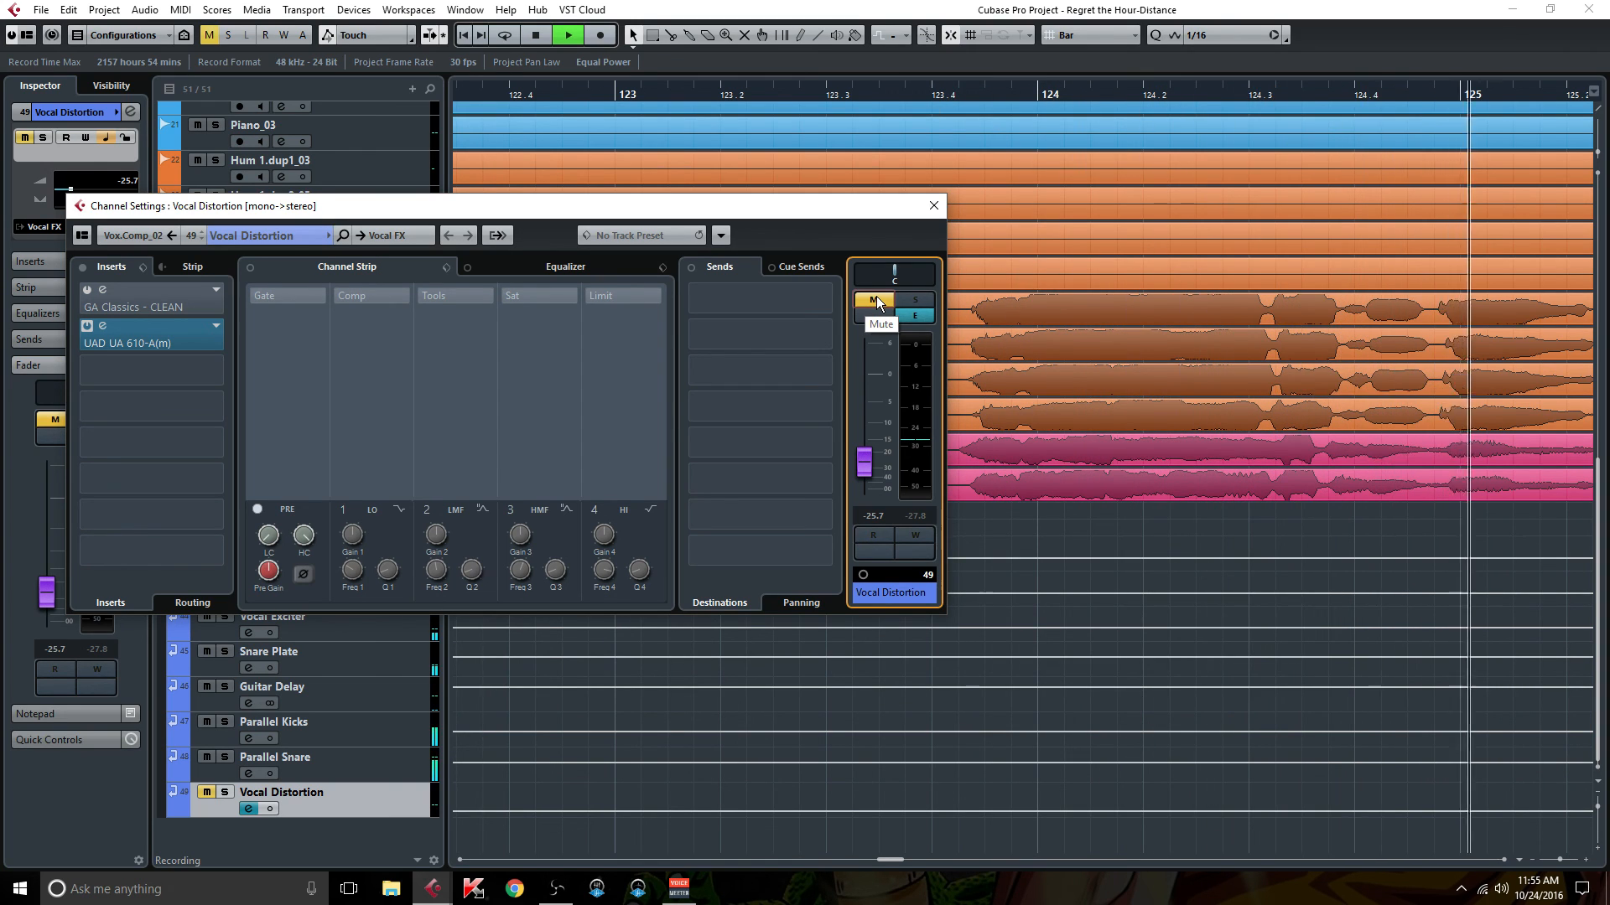
click(877, 297)
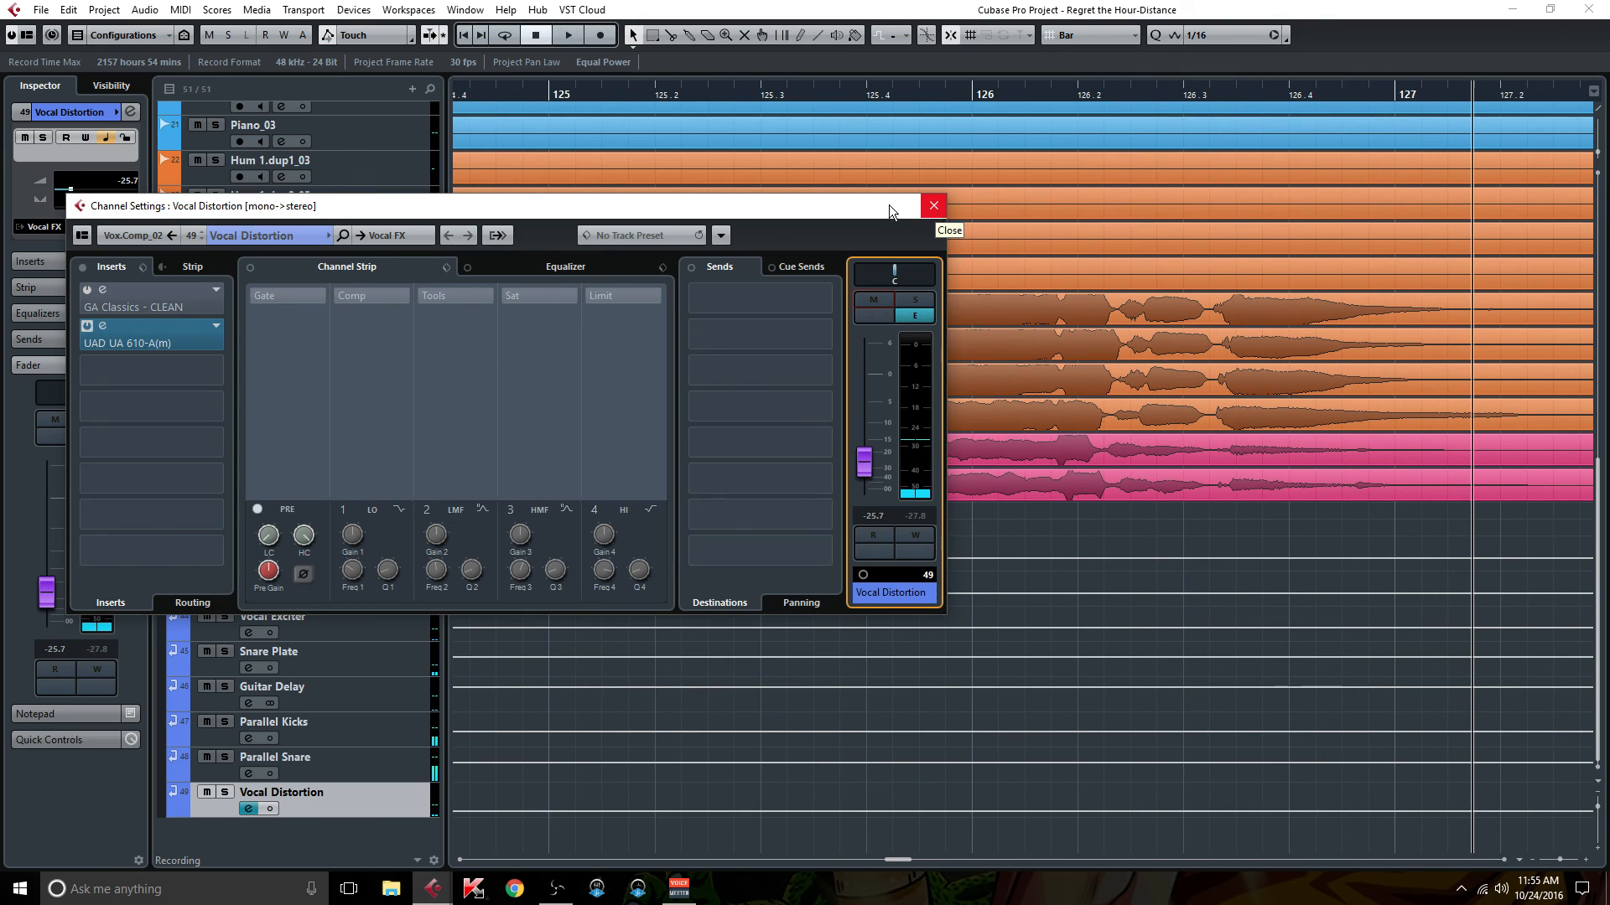
Open the UA 610-A and GA Classics - CLEAN inserts of Vocal Distortion and view their controls side by side
click(138, 340)
drag(683, 151, 485, 162)
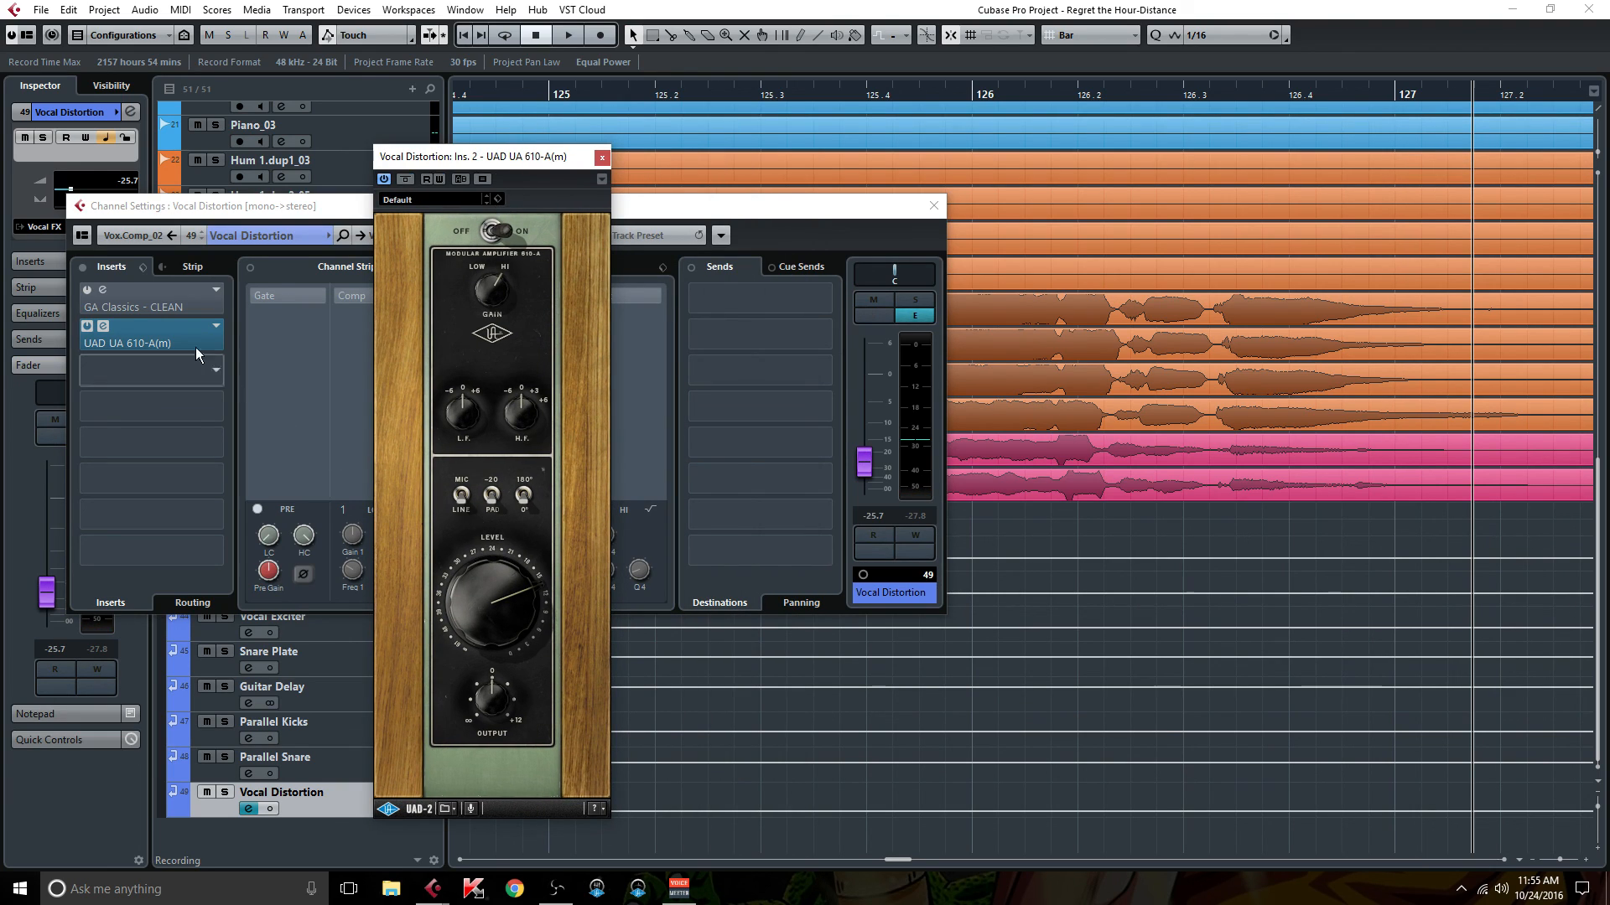
click(155, 307)
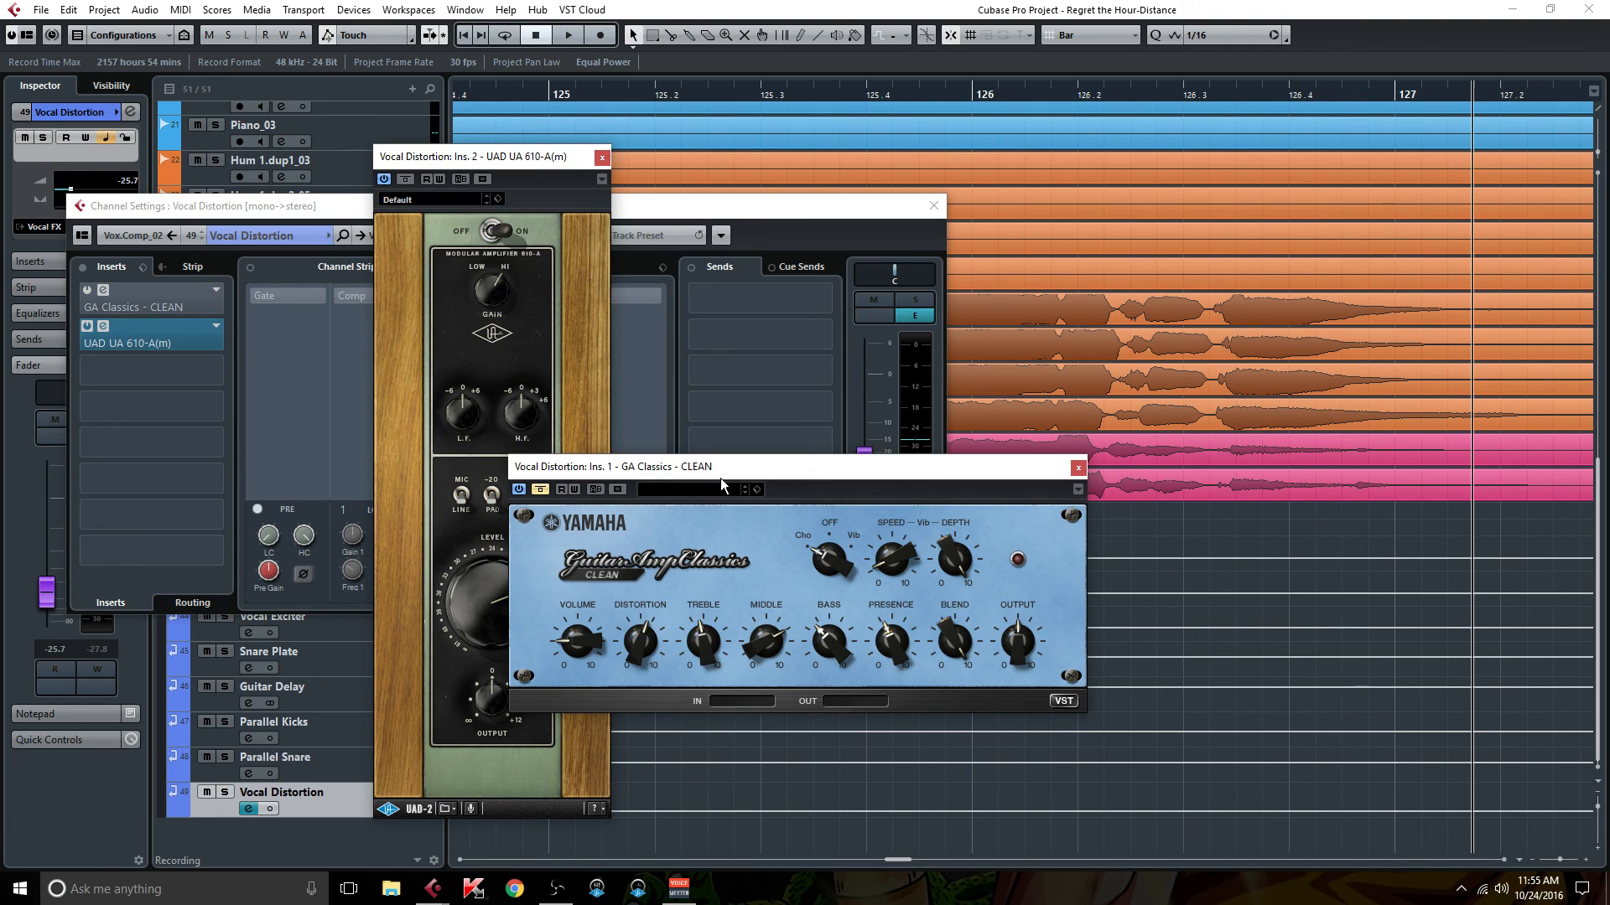
drag(734, 470, 849, 396)
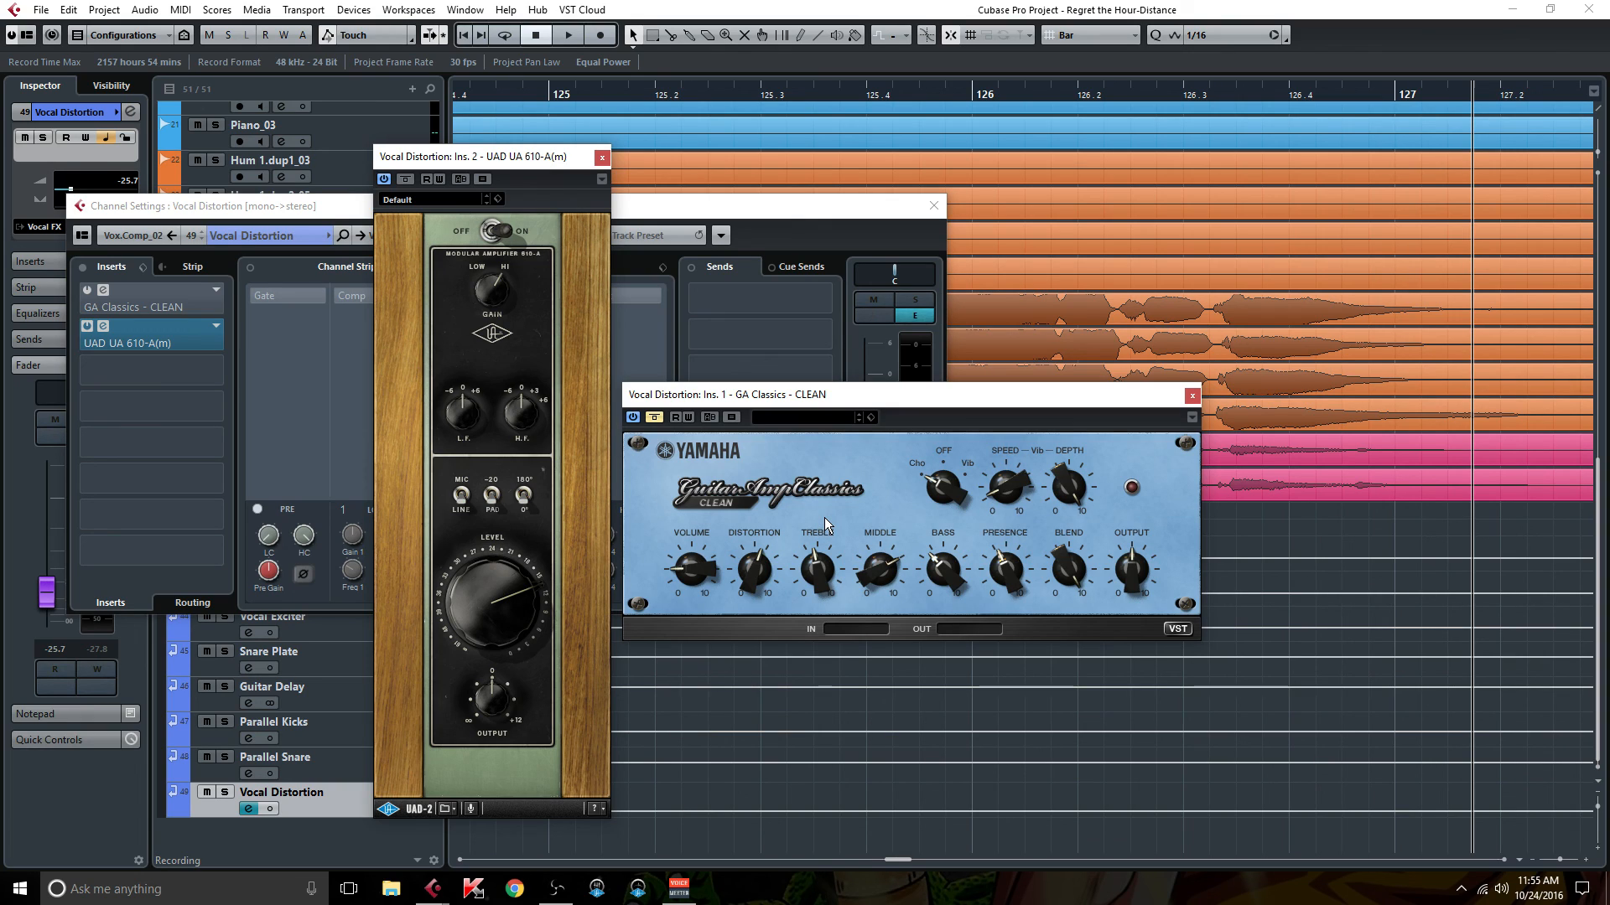
drag(461, 161, 428, 161)
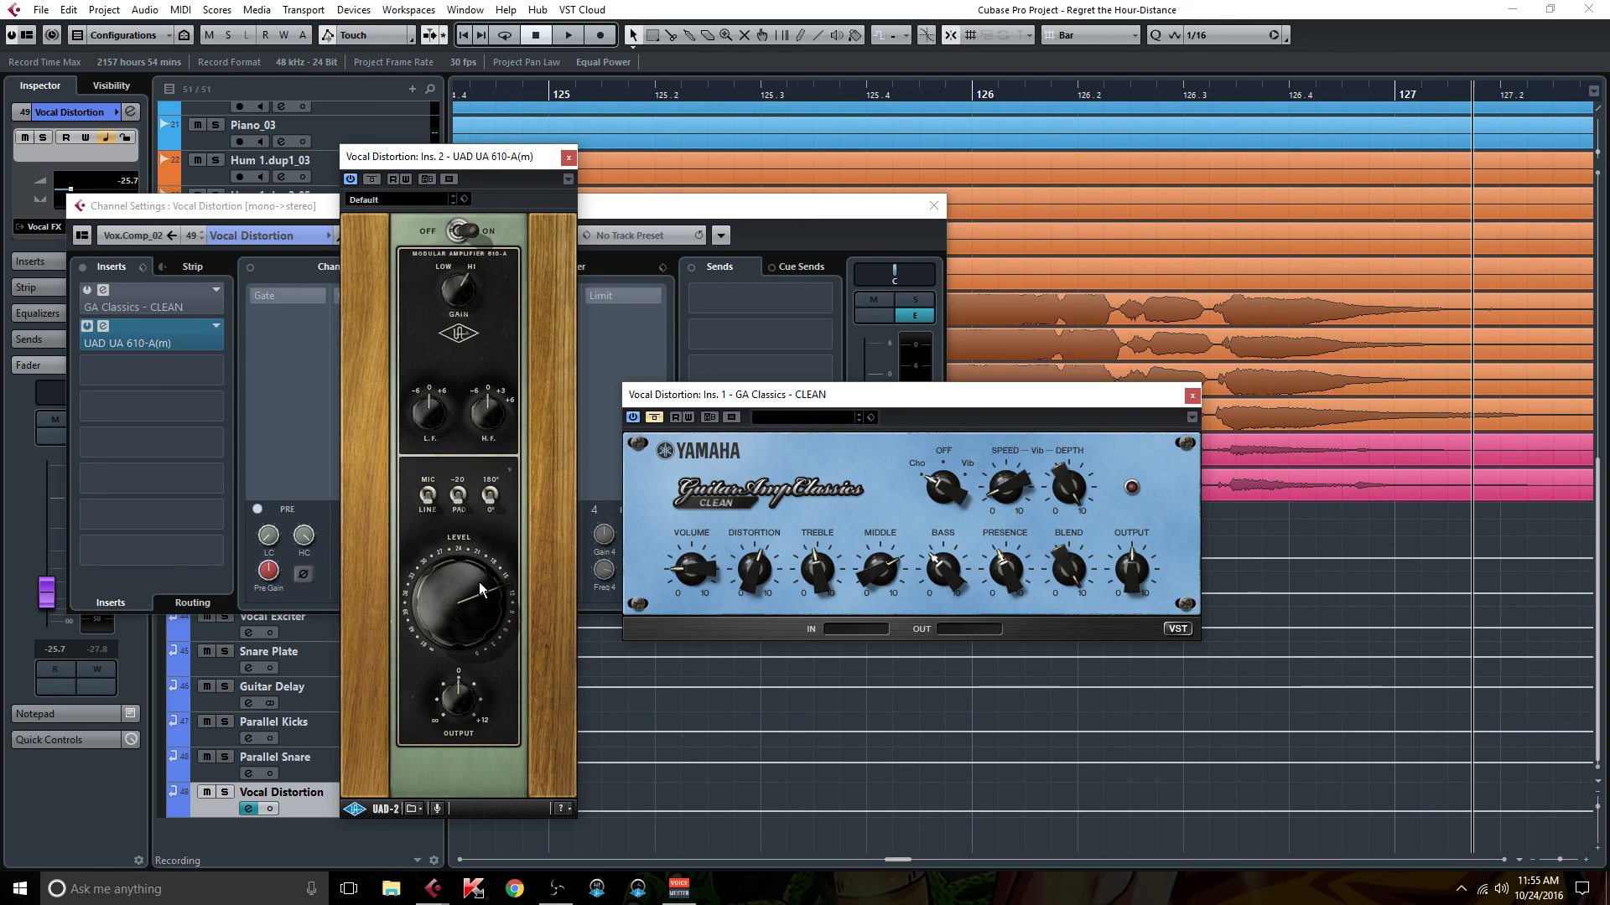
drag(486, 161, 521, 164)
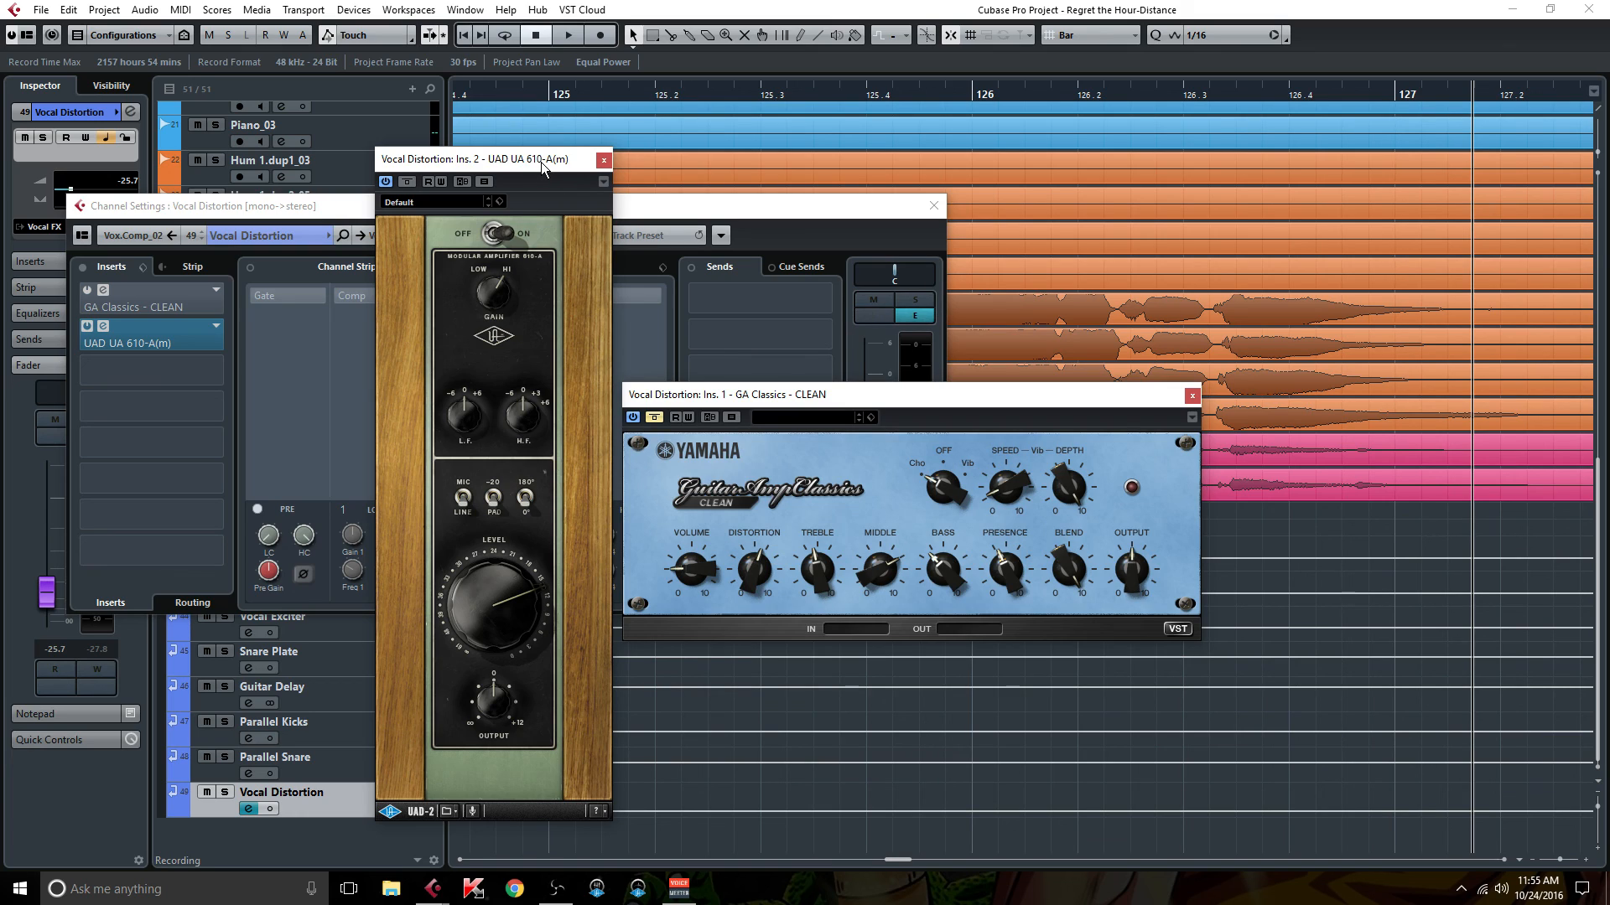
Close both plug-in windows and the Vocal Distortion channel settings
click(604, 160)
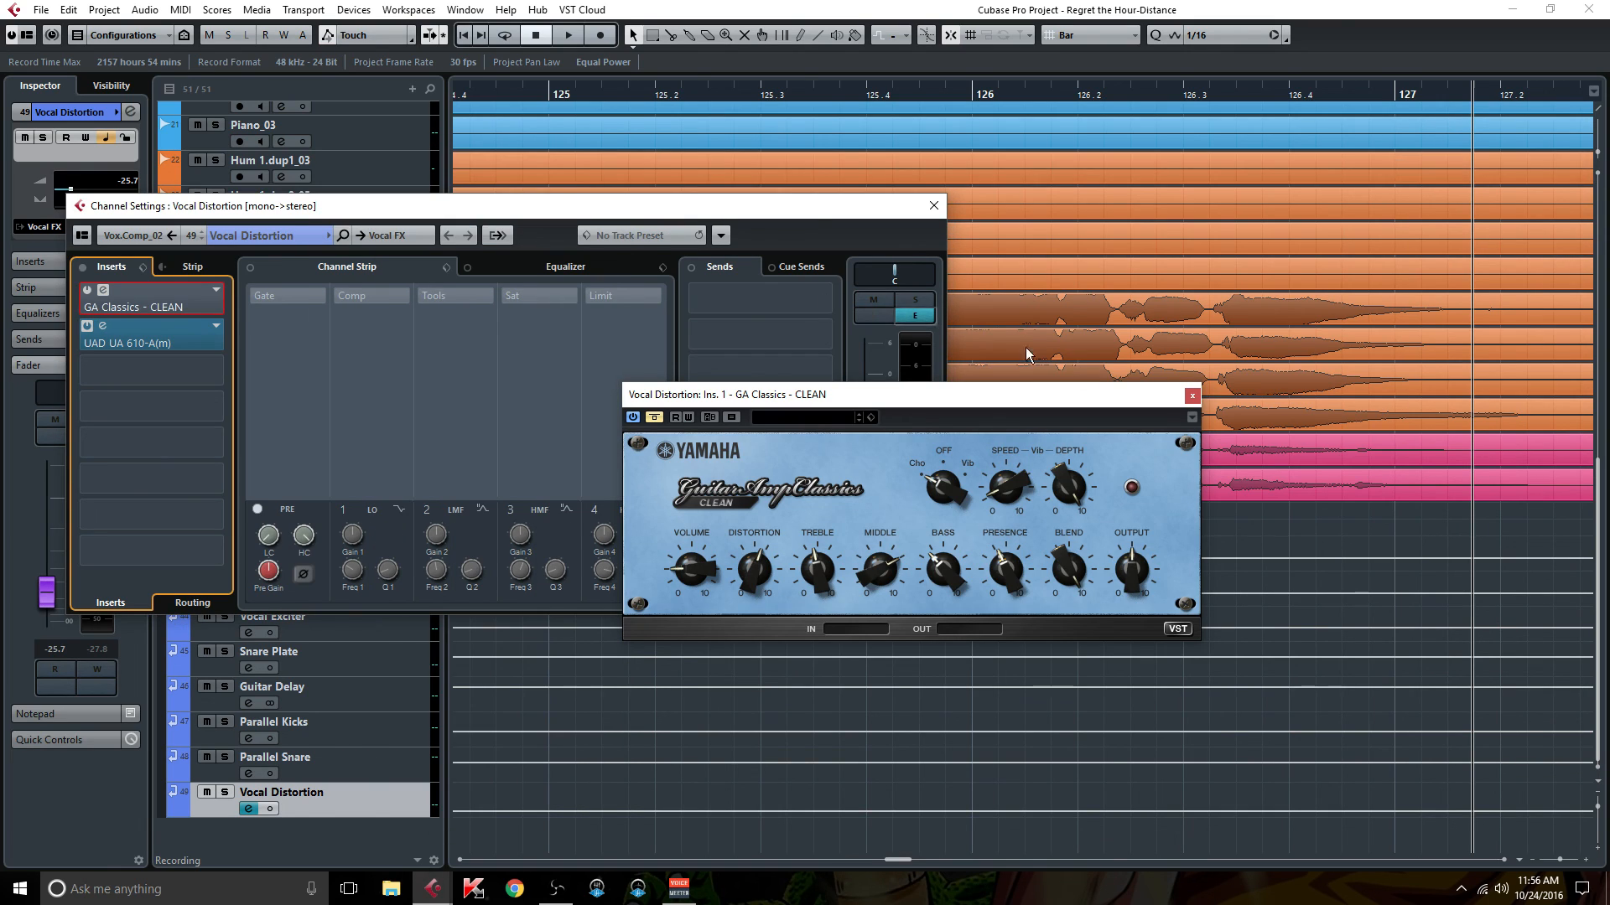
click(1194, 398)
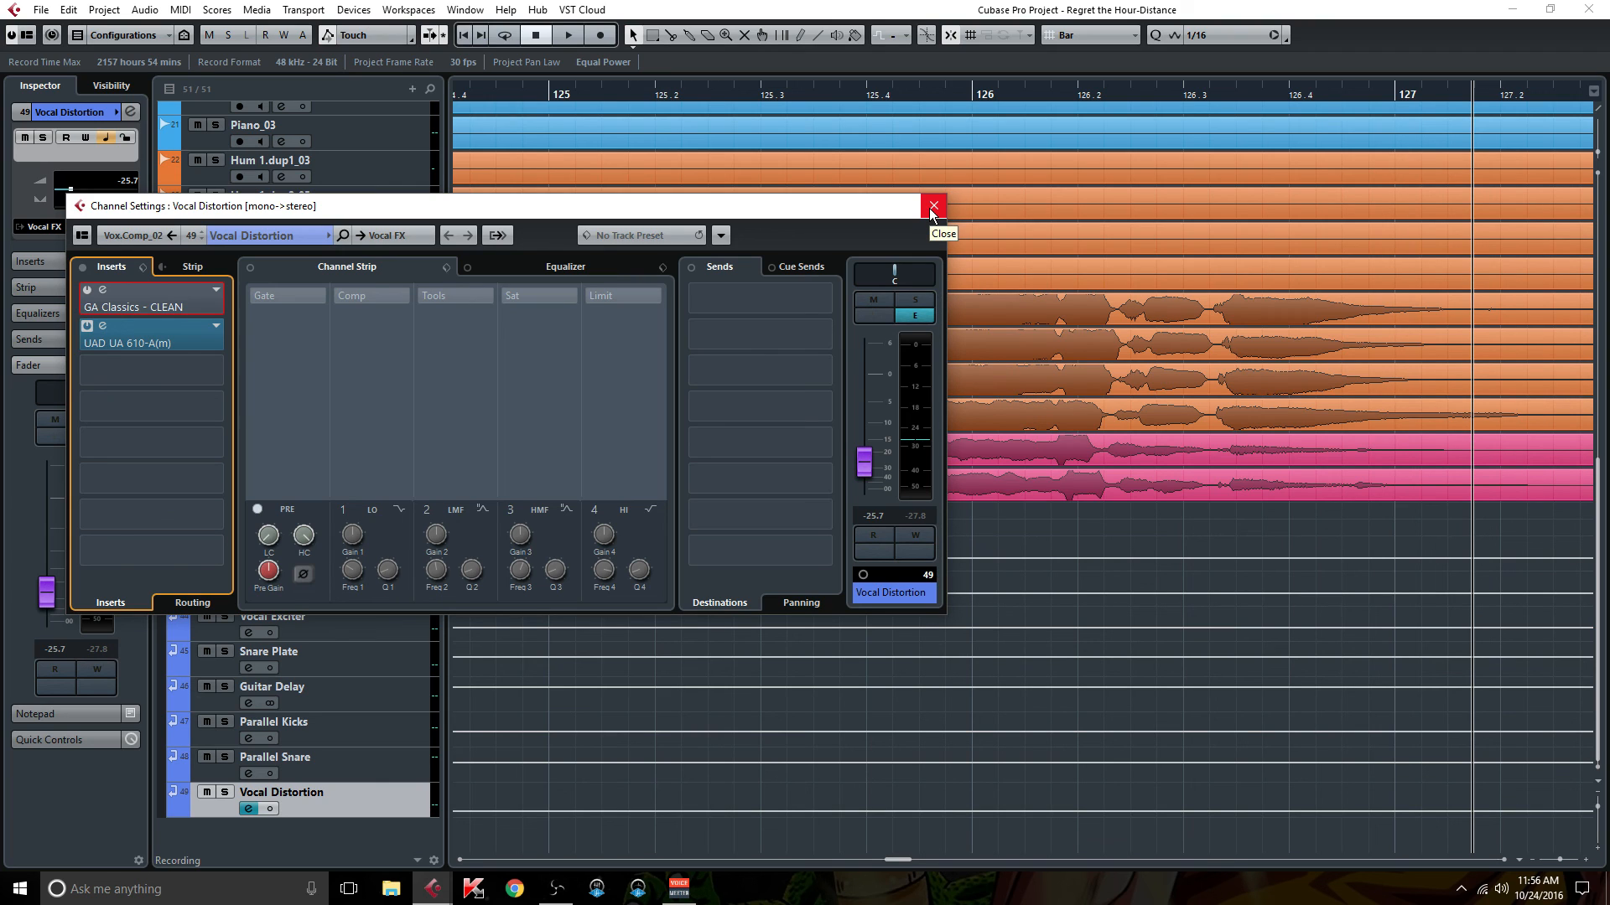
drag(807, 206, 1002, 242)
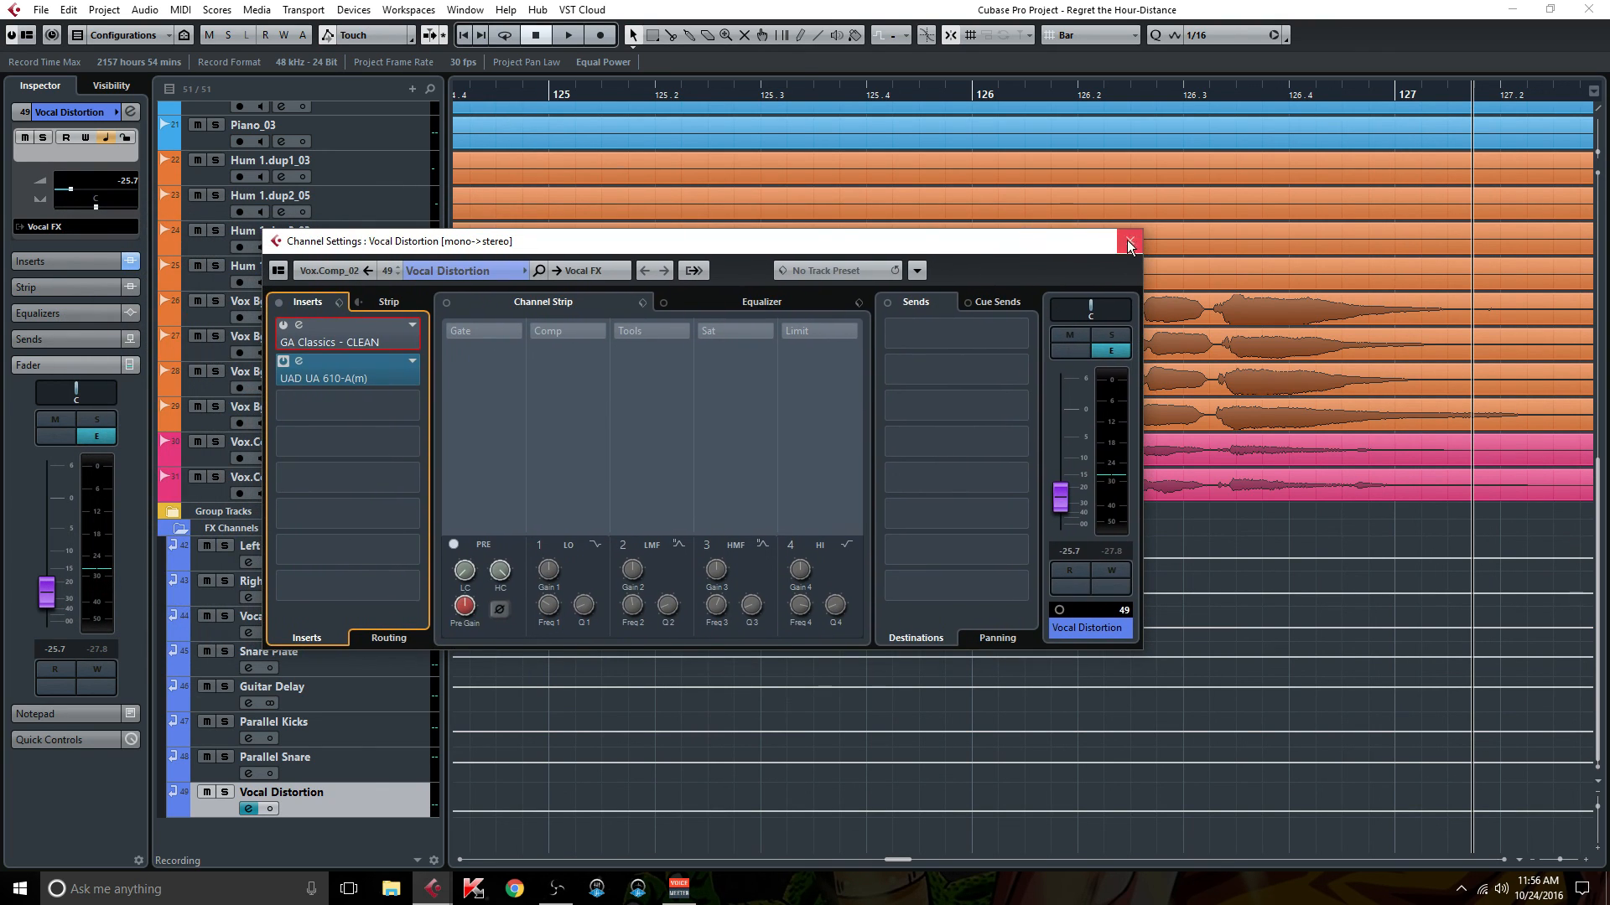
click(1129, 244)
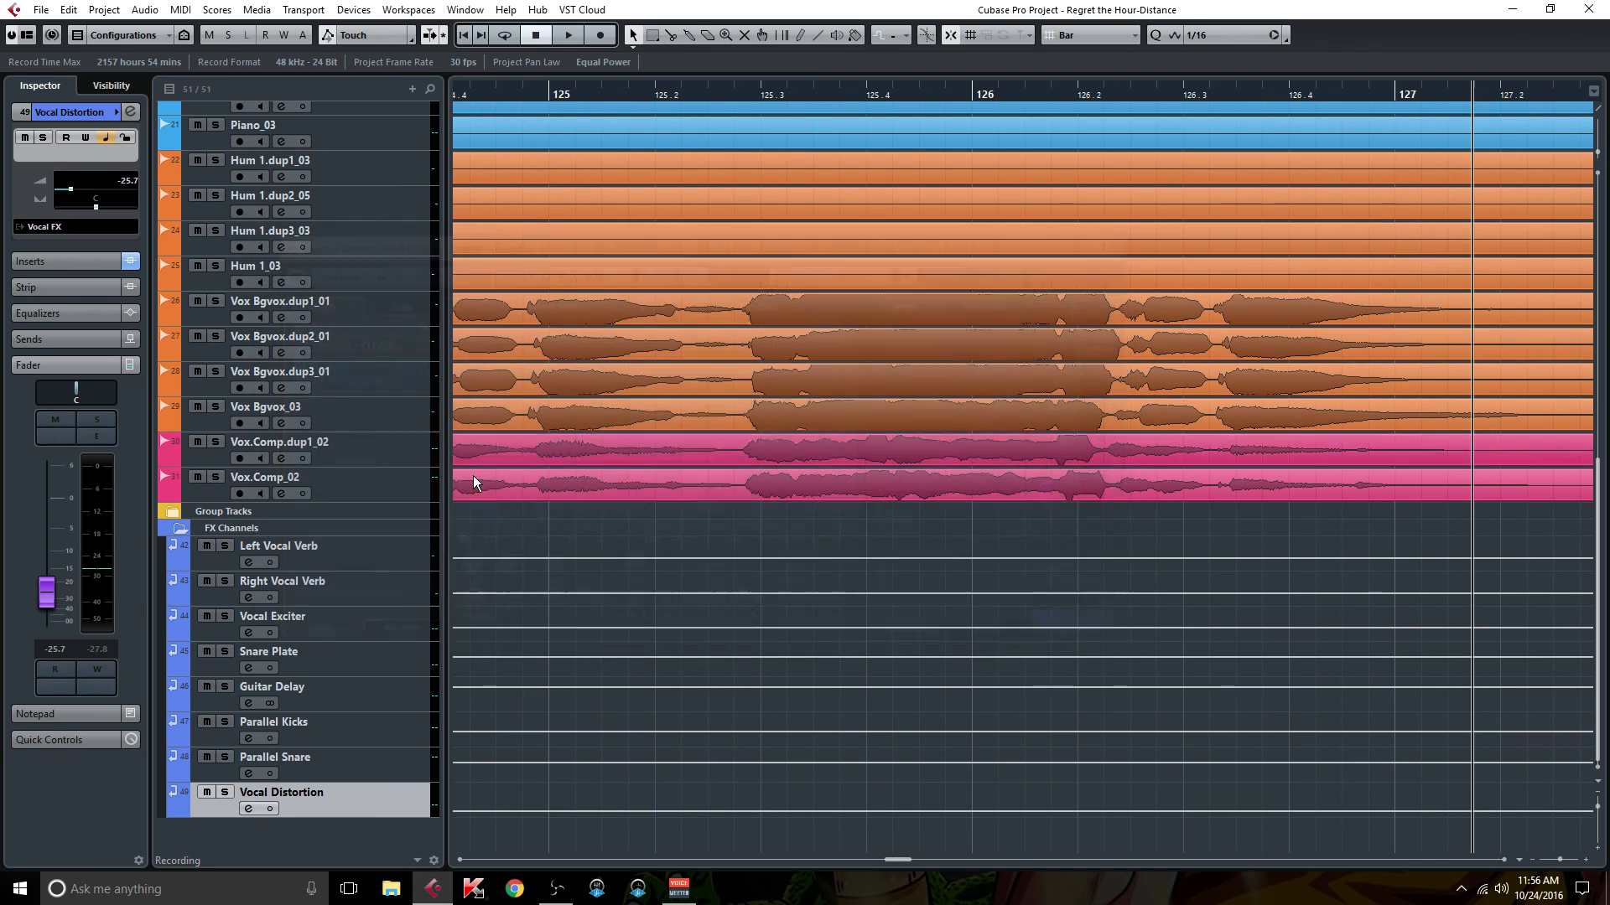
Collapse the FX Channels folder and check the inserts in Bass DI_01's channel settings
click(178, 530)
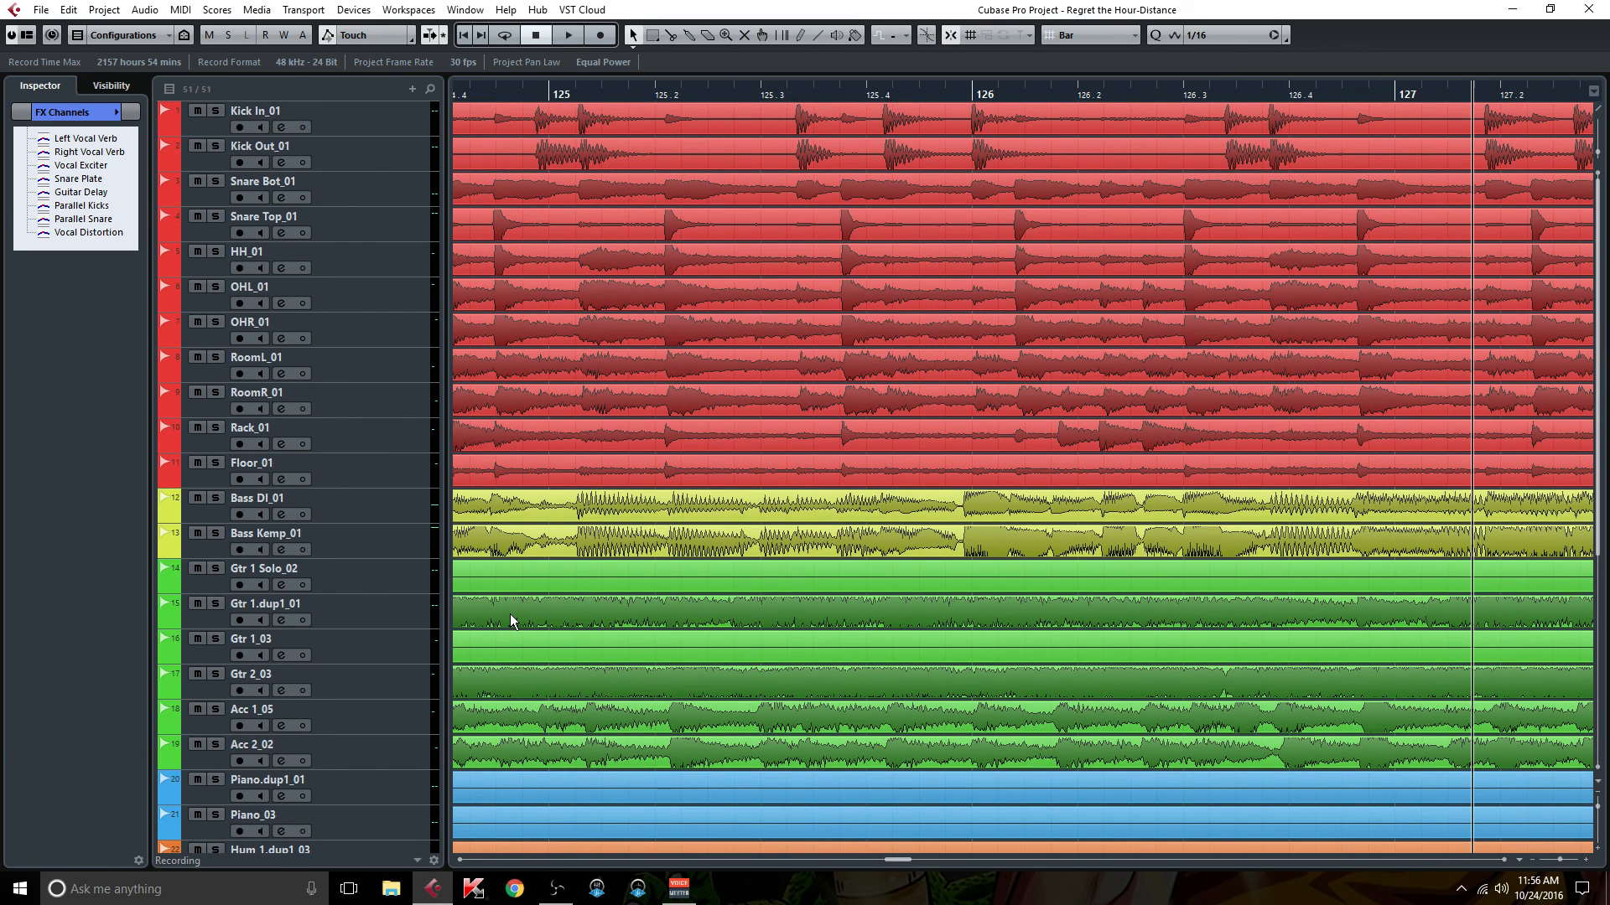
click(283, 512)
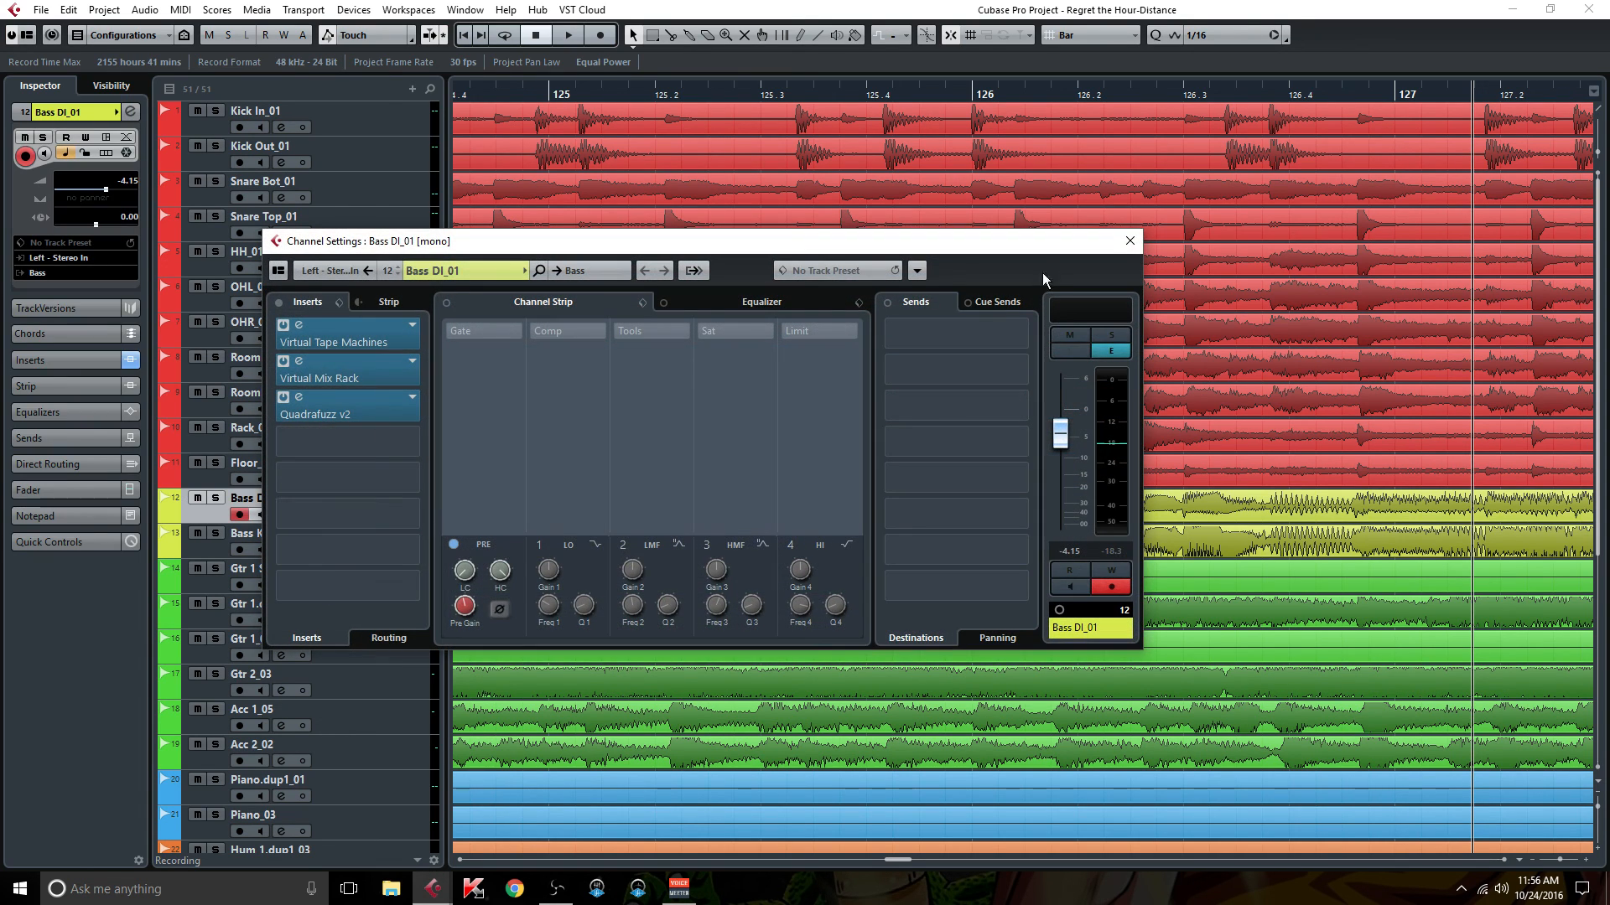
click(1130, 242)
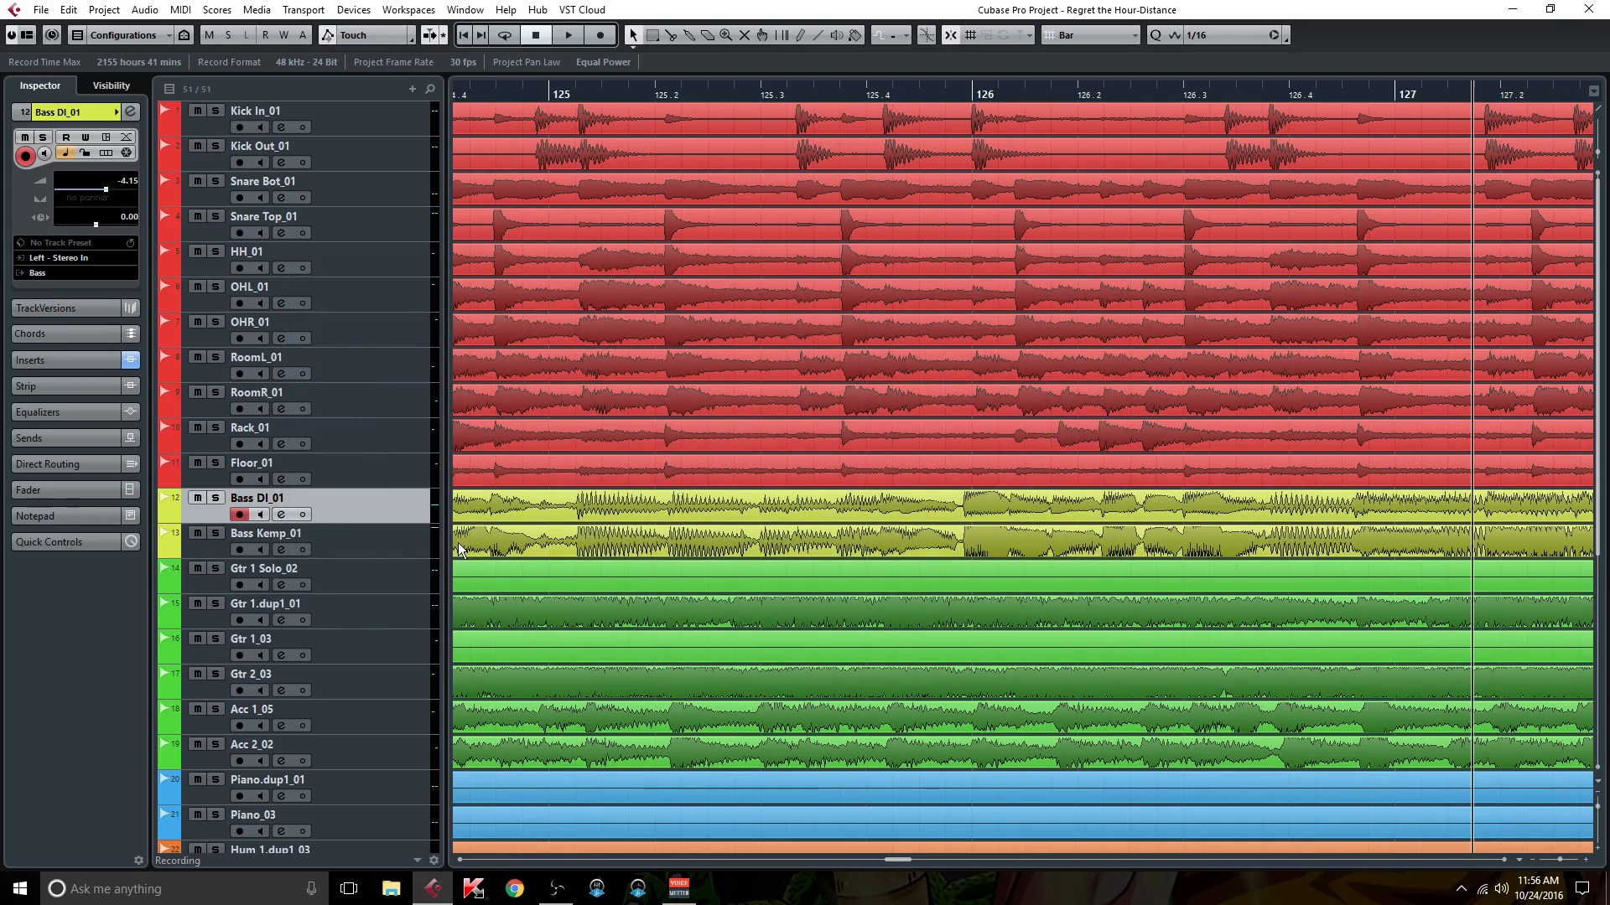
scroll(491, 359, down, 3)
scroll(491, 359, up, 3)
scroll(783, 527, down, 5)
scroll(783, 526, up, 5)
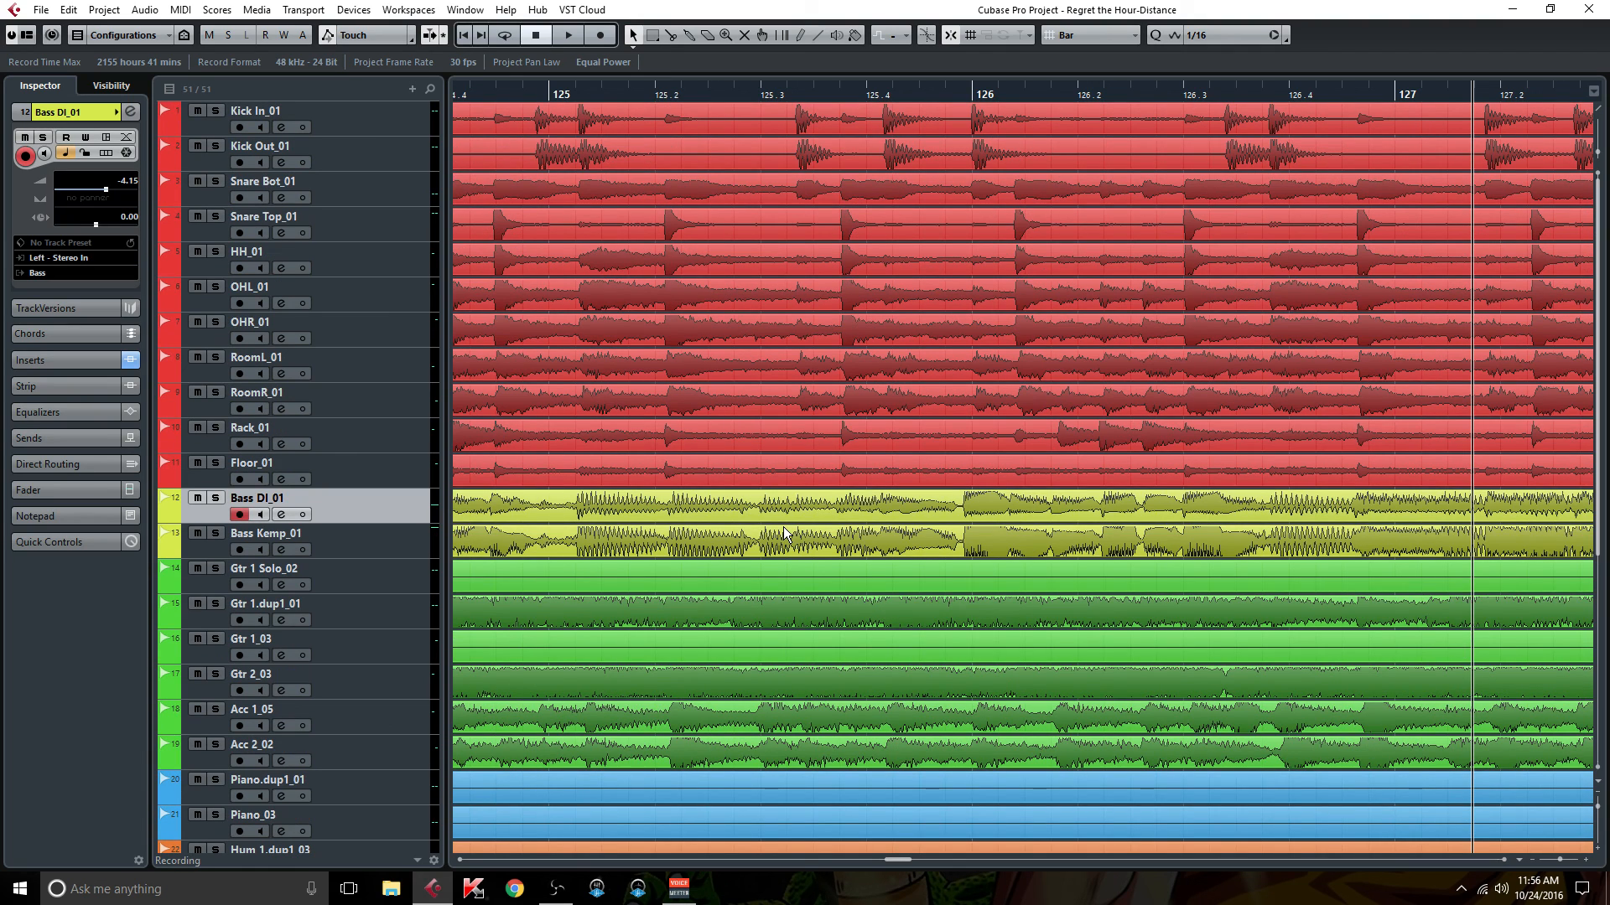